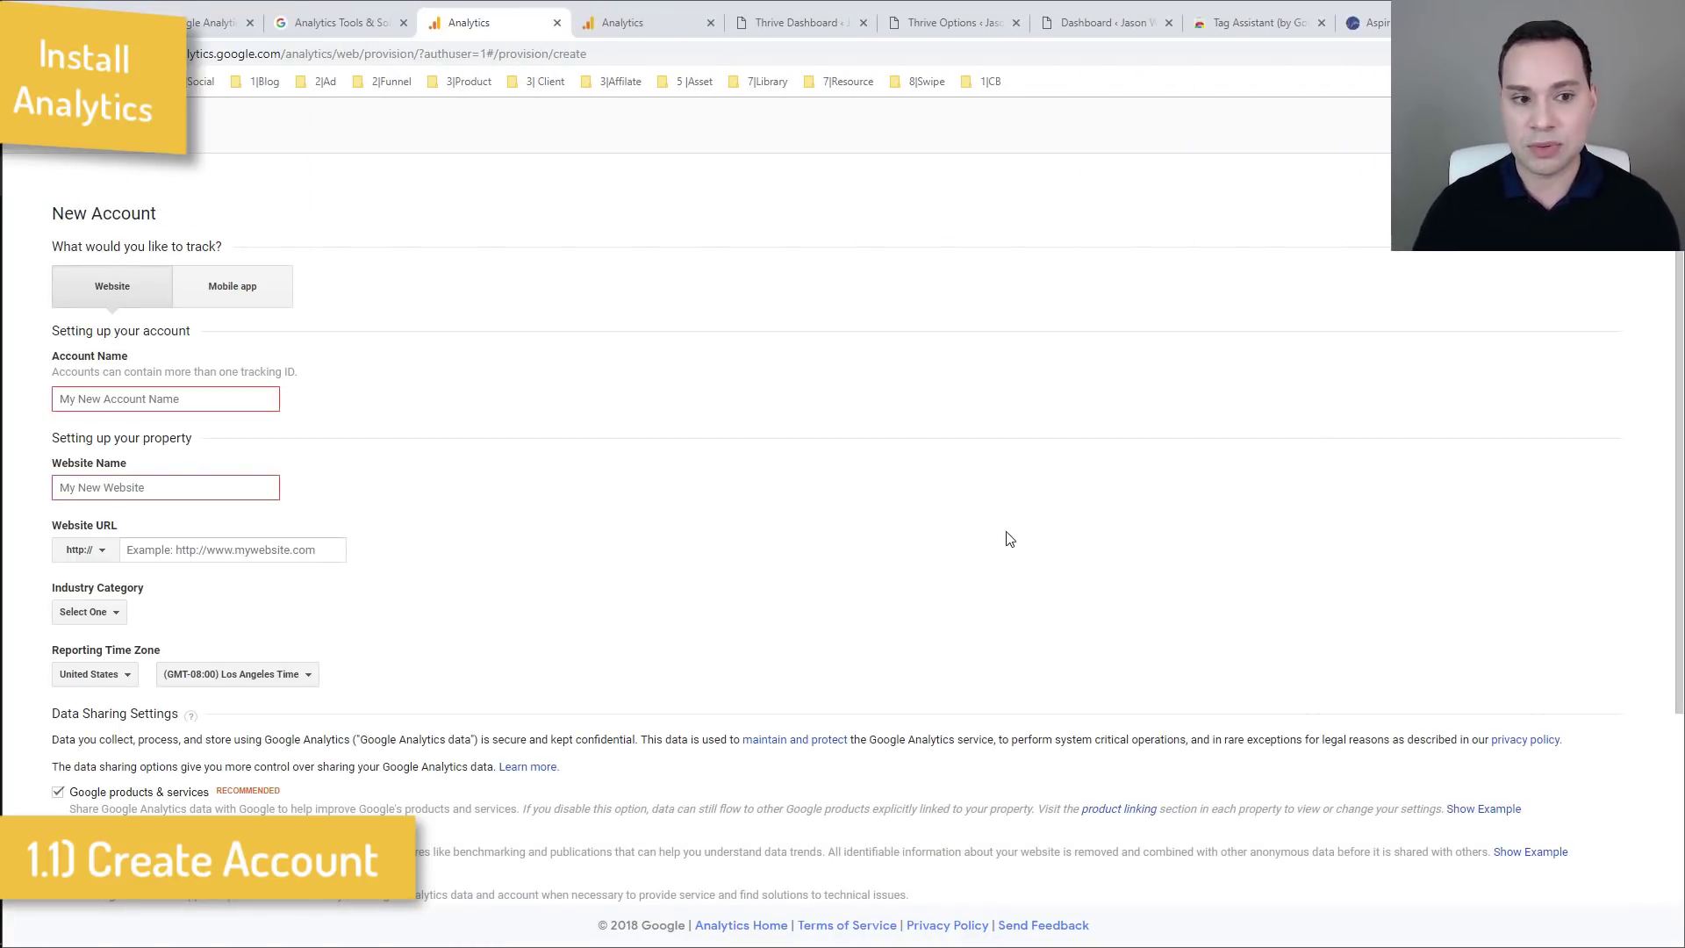
Step: Examine the new account form's account name, website name and website URL fields
scroll(846, 467, "down", 2)
scroll(605, 418, "up", 1)
left_click(252, 314)
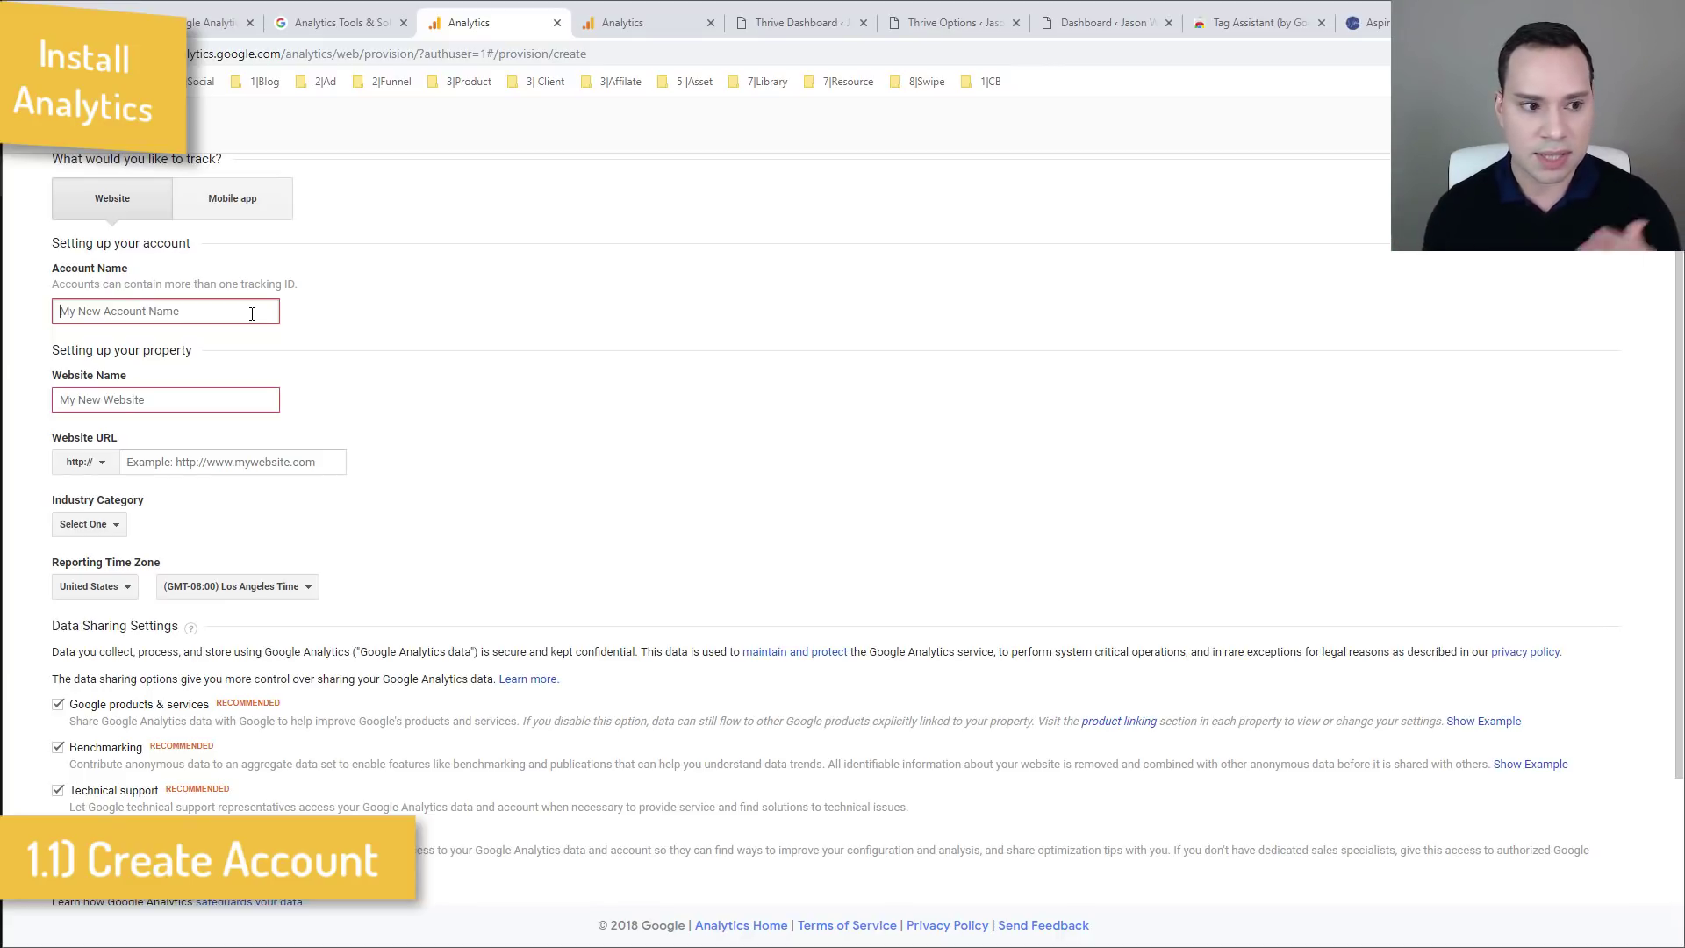
left_click(239, 397)
scroll(430, 414, "down", 1)
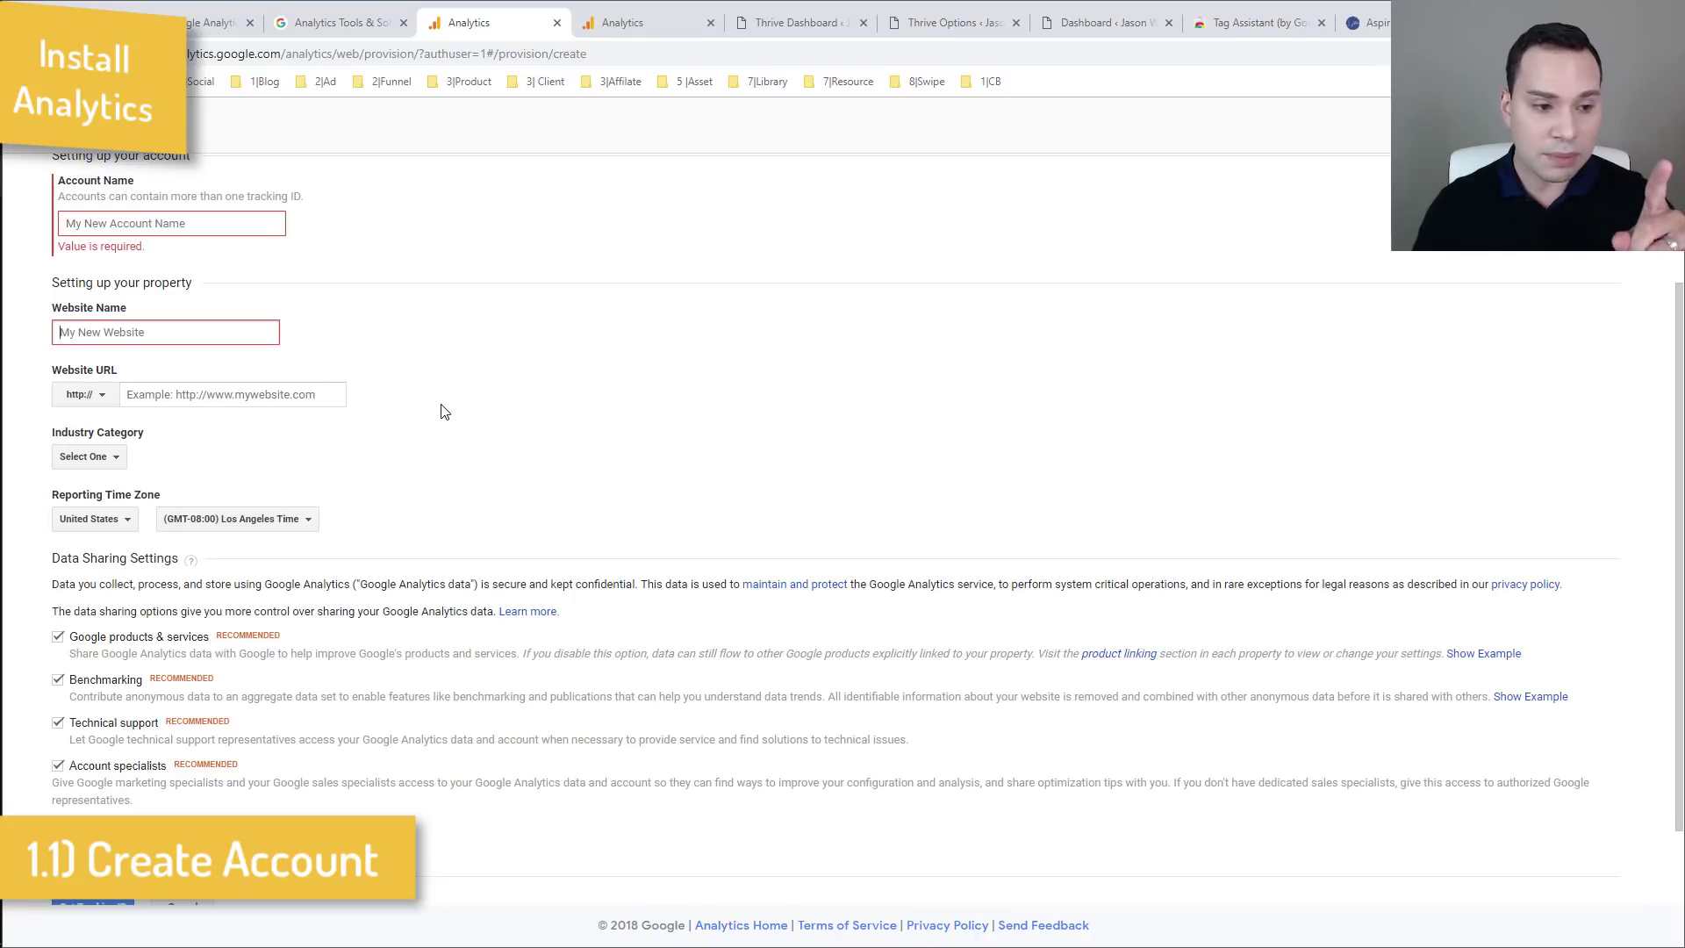
left_click(327, 395)
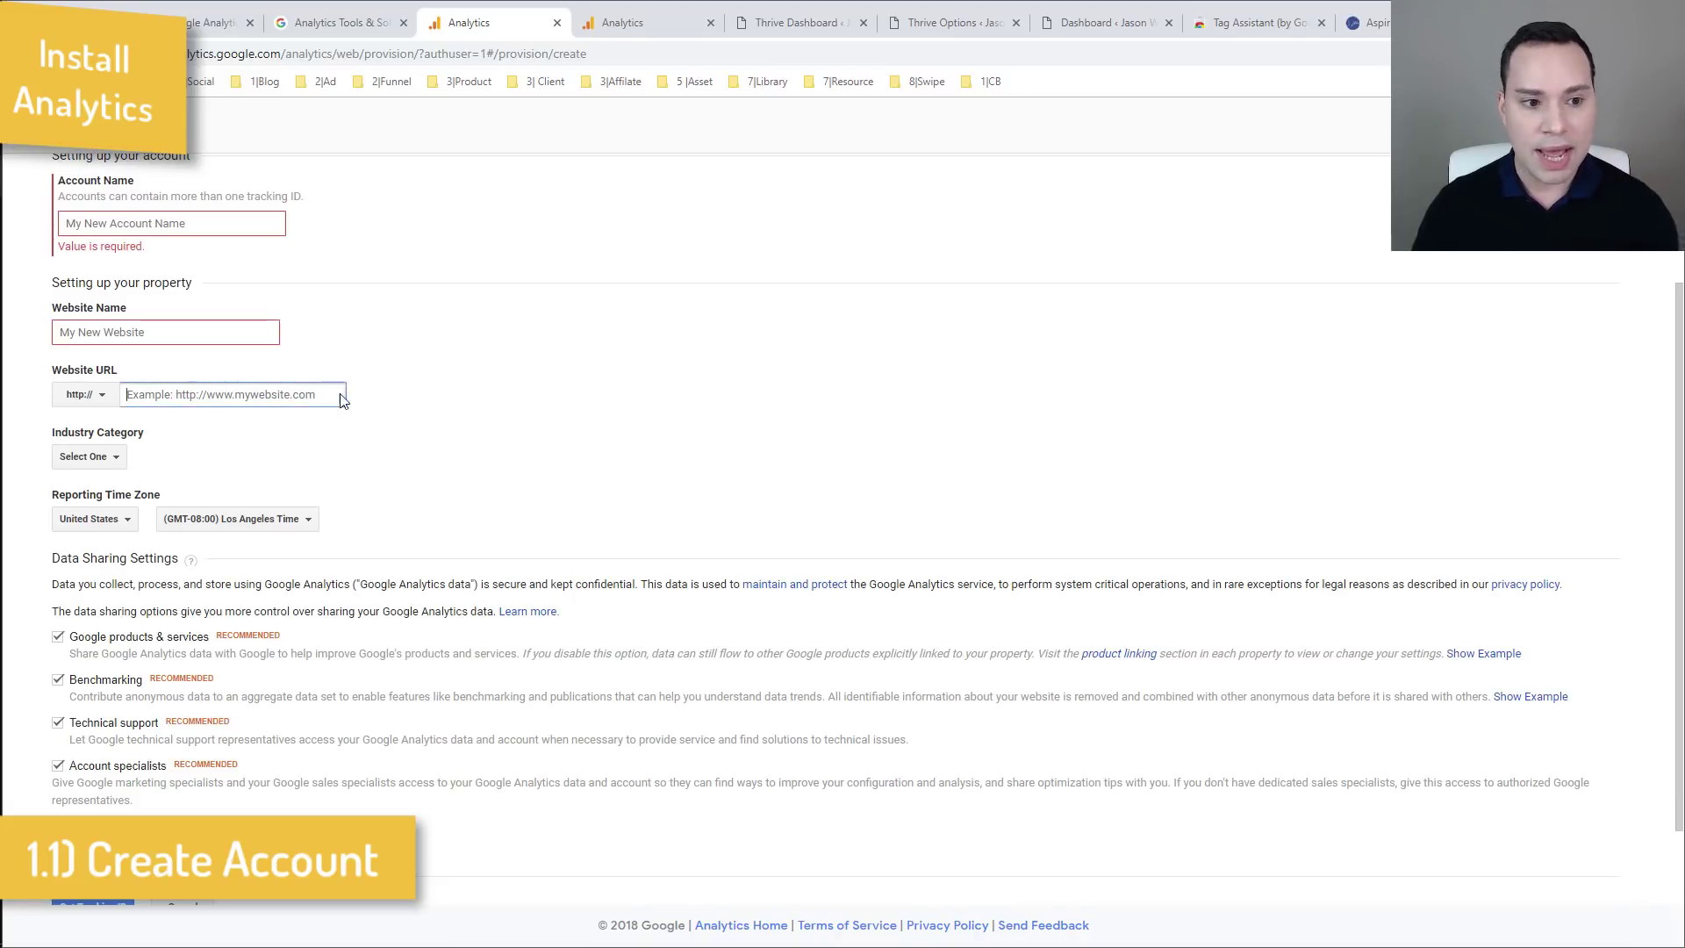
scroll(376, 418, "down", 2)
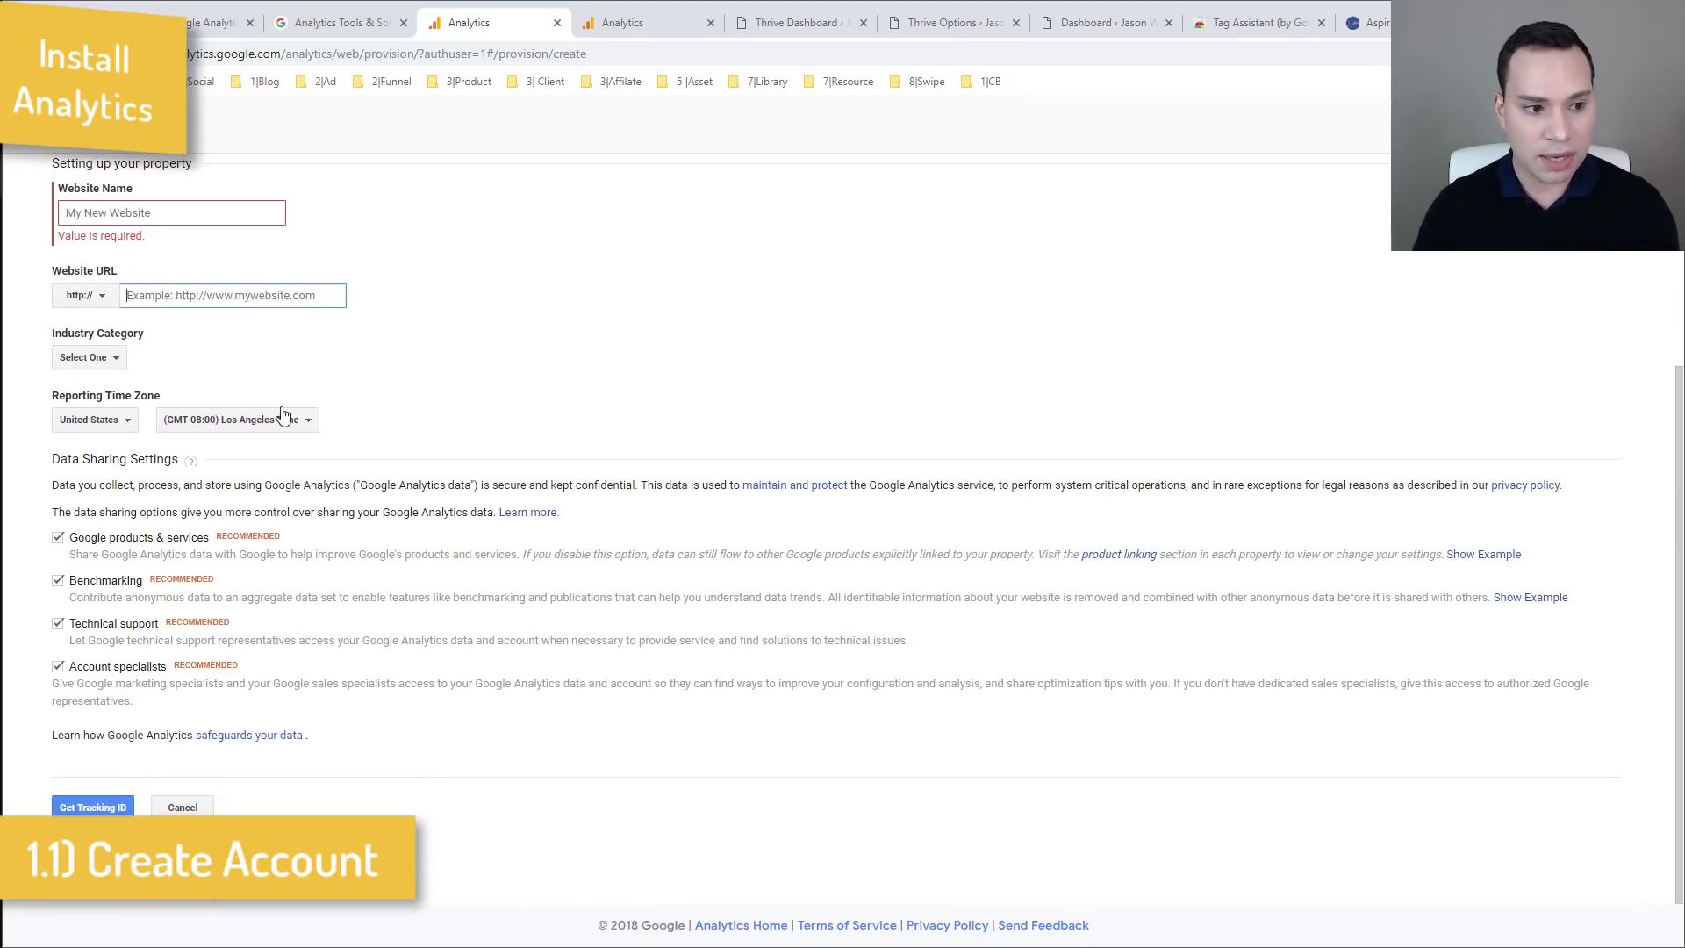
Step: Browse the available industry categories and review the time zone and data sharing settings of the new account form
left_click(118, 365)
scroll(139, 489, "down", 6)
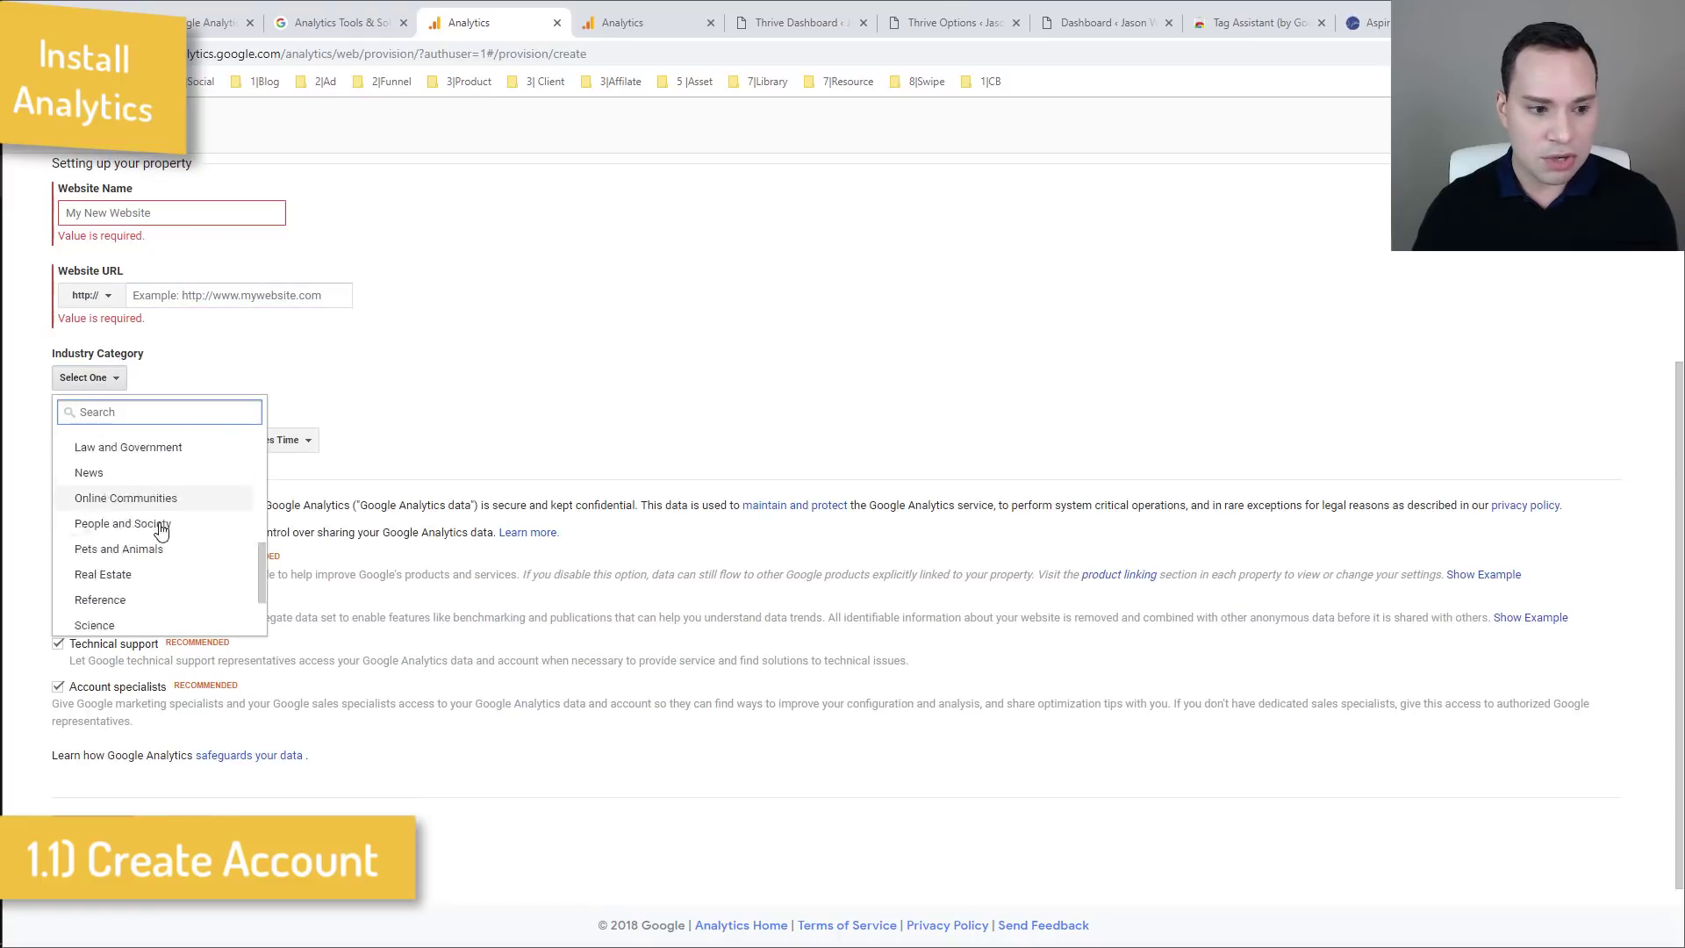
scroll(166, 595, "down", 1)
scroll(167, 580, "up", 6)
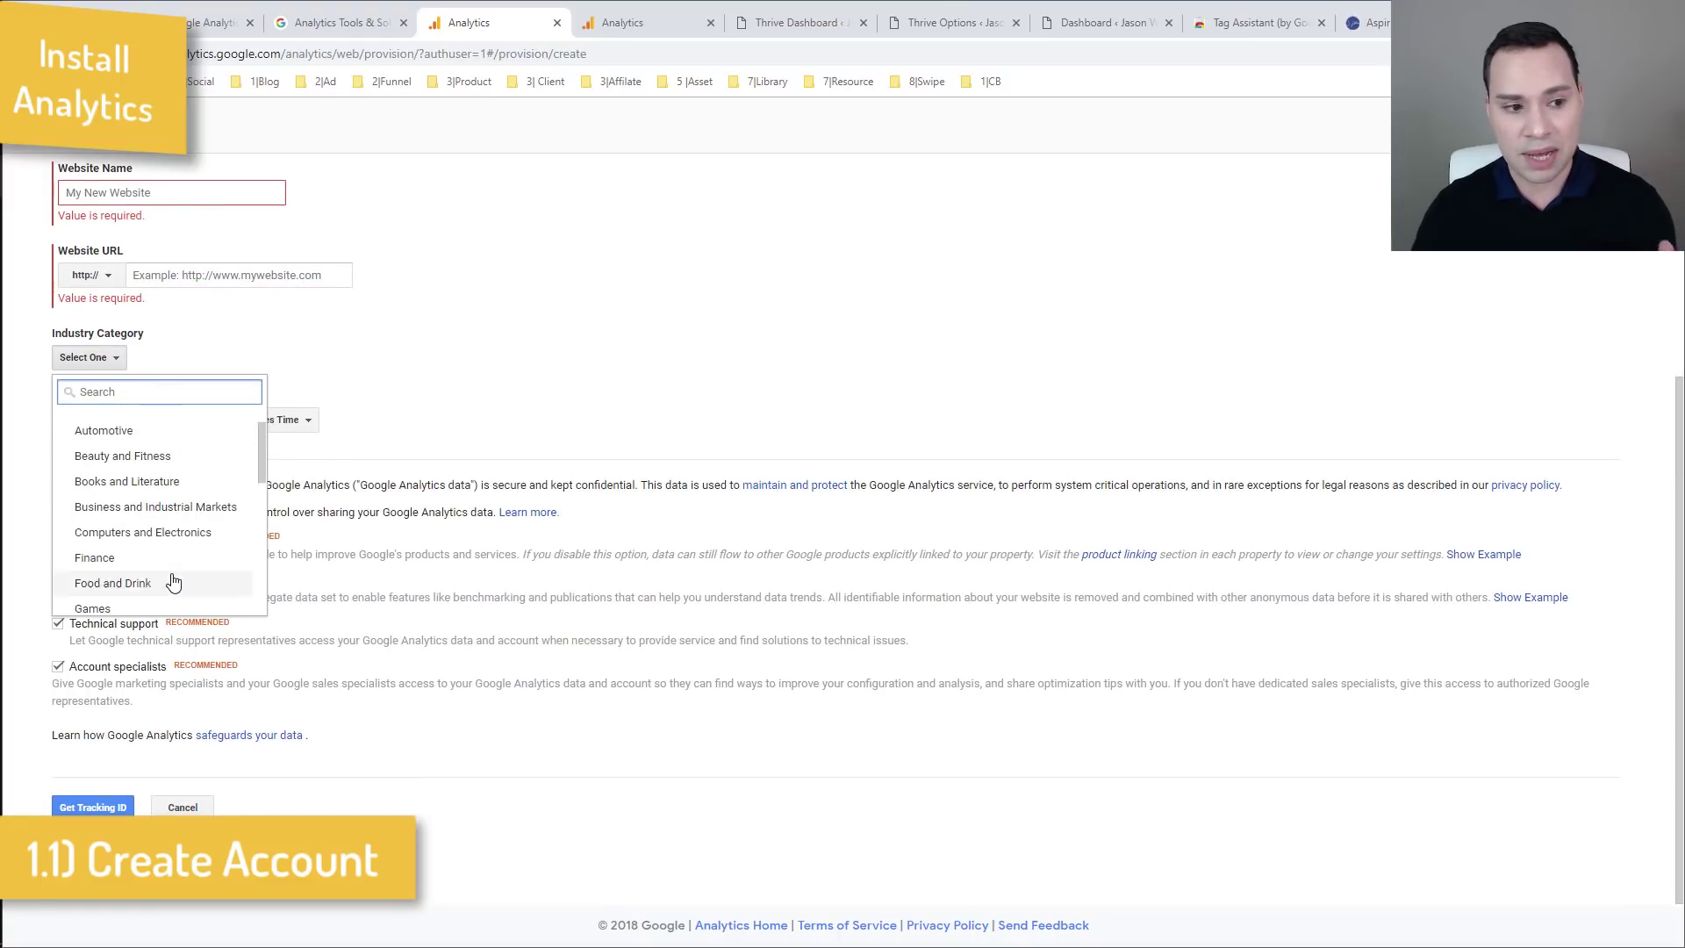
scroll(176, 575, "up", 3)
left_click(513, 699)
scroll(474, 656, "down", 3)
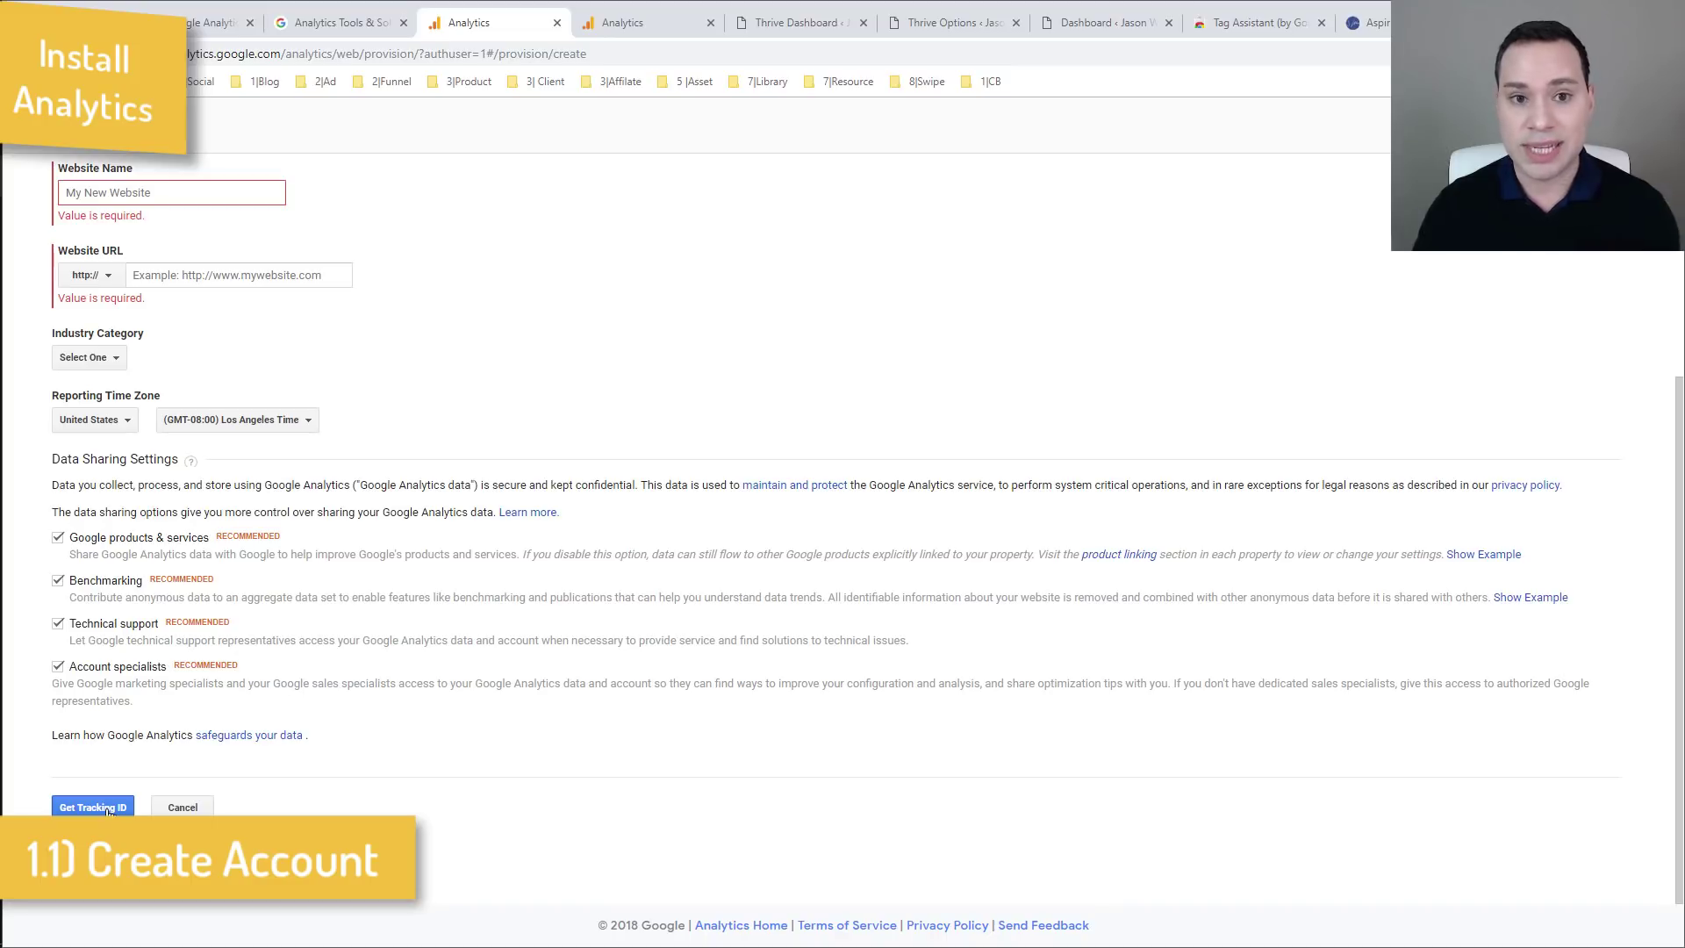
Step: Switch to the existing property's admin settings, check its property list, and open its Tracking Code page
left_click(637, 24)
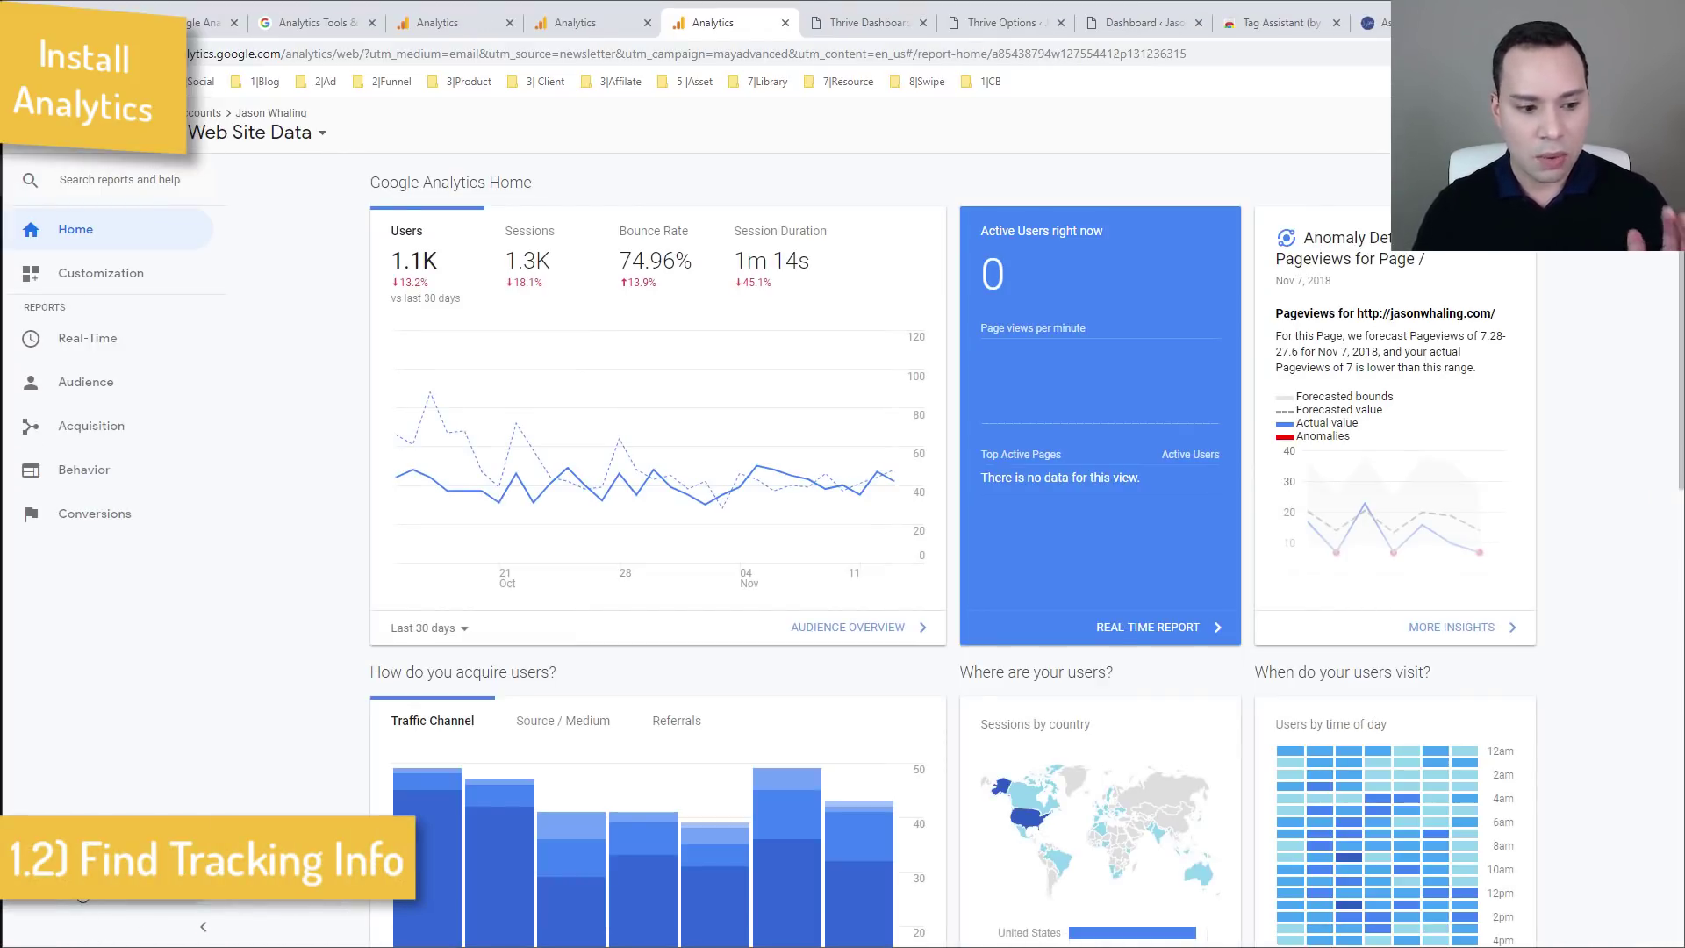
left_click(575, 22)
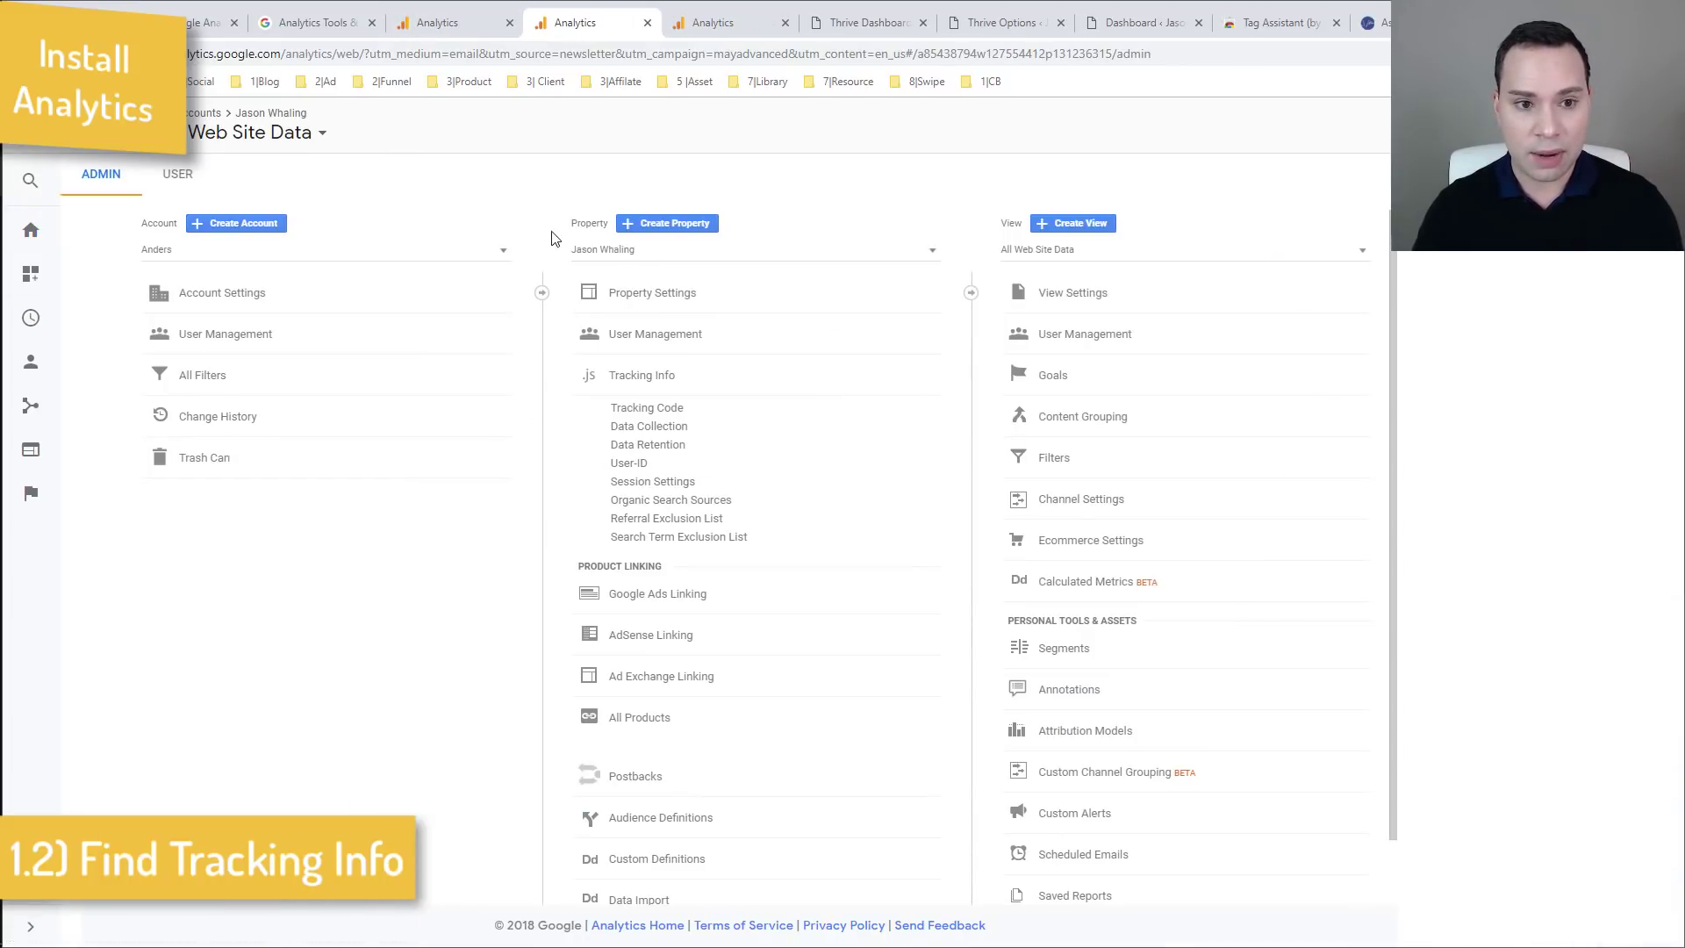
left_click(612, 254)
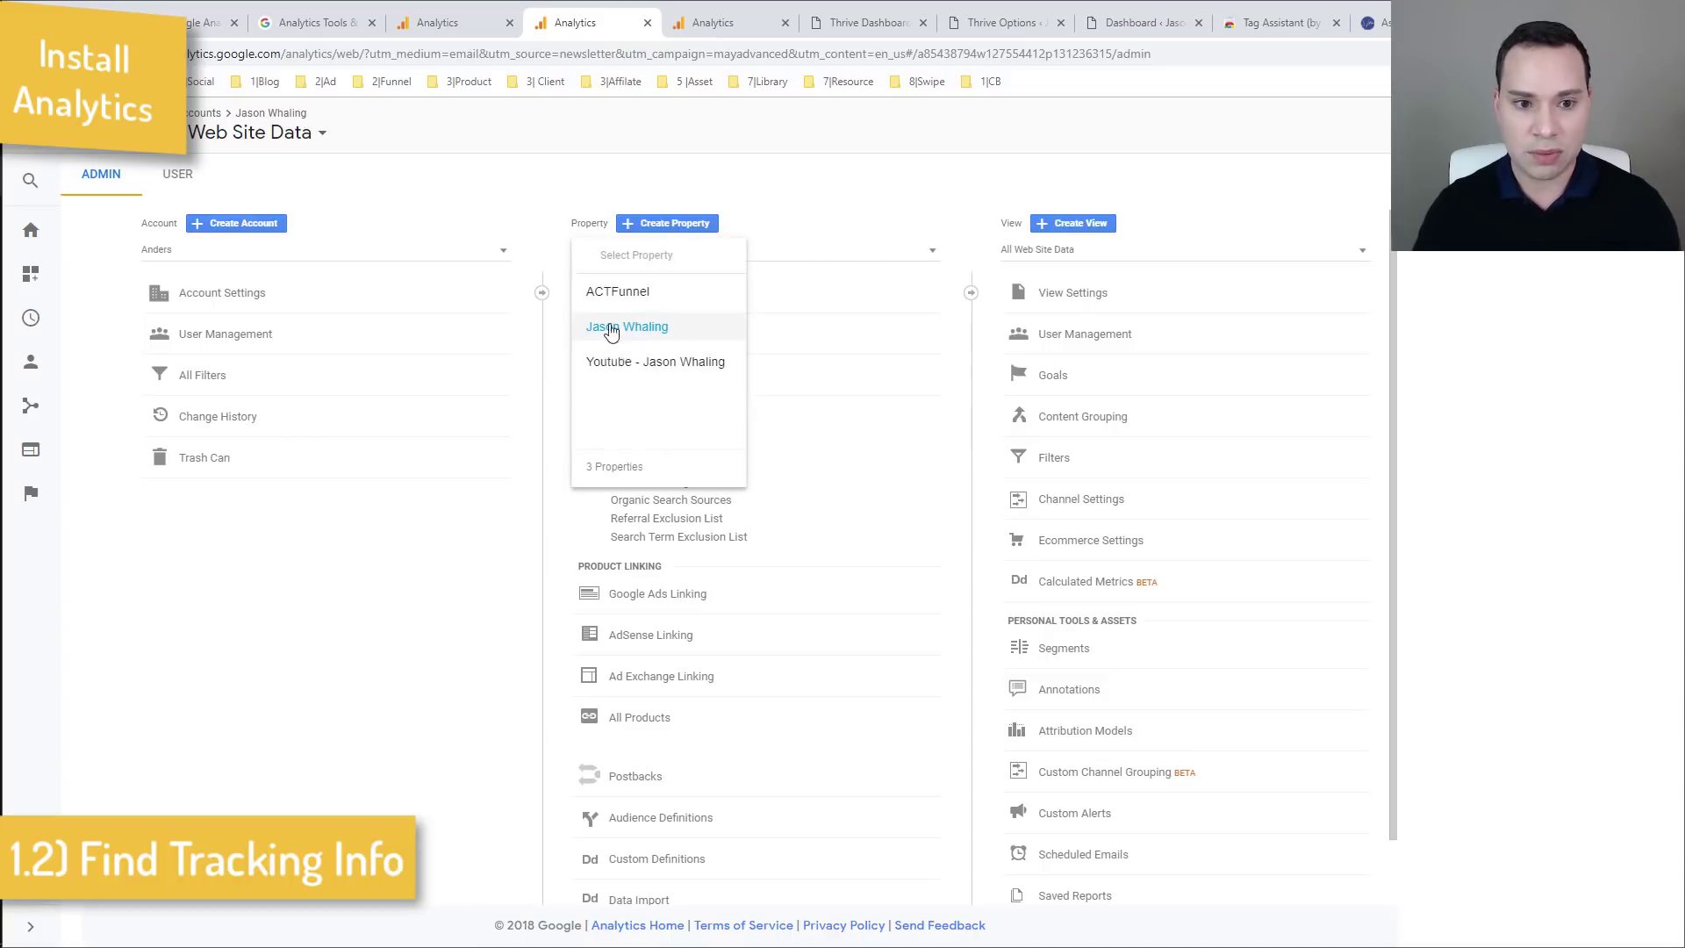
left_click(793, 195)
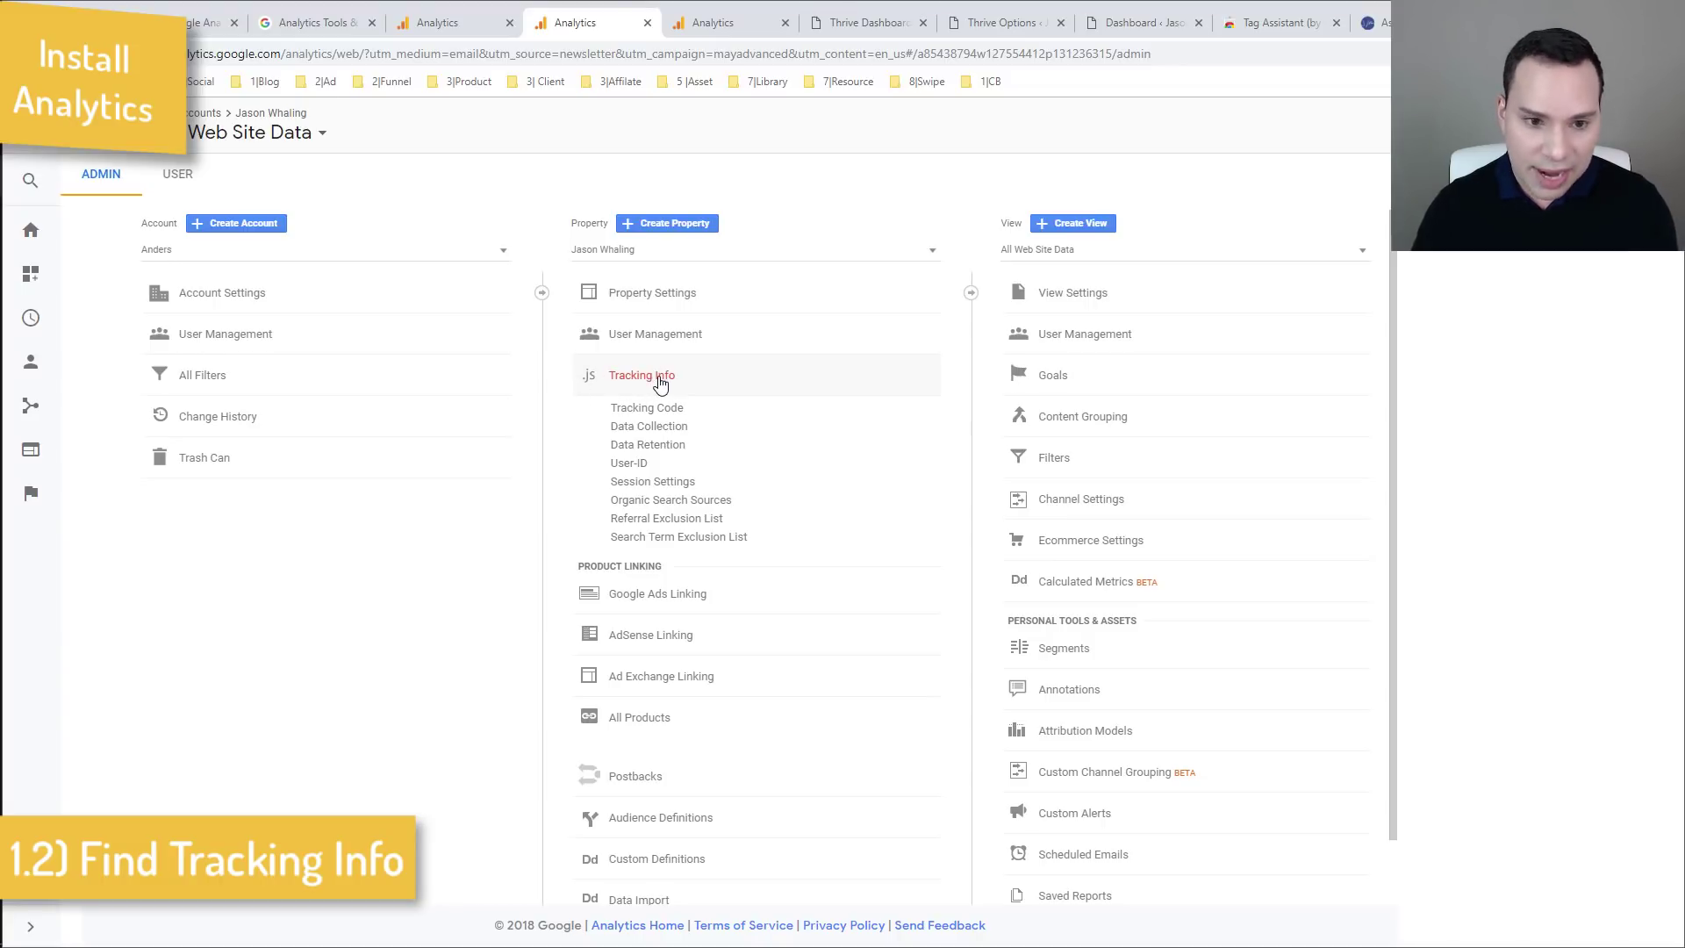
left_click(671, 409)
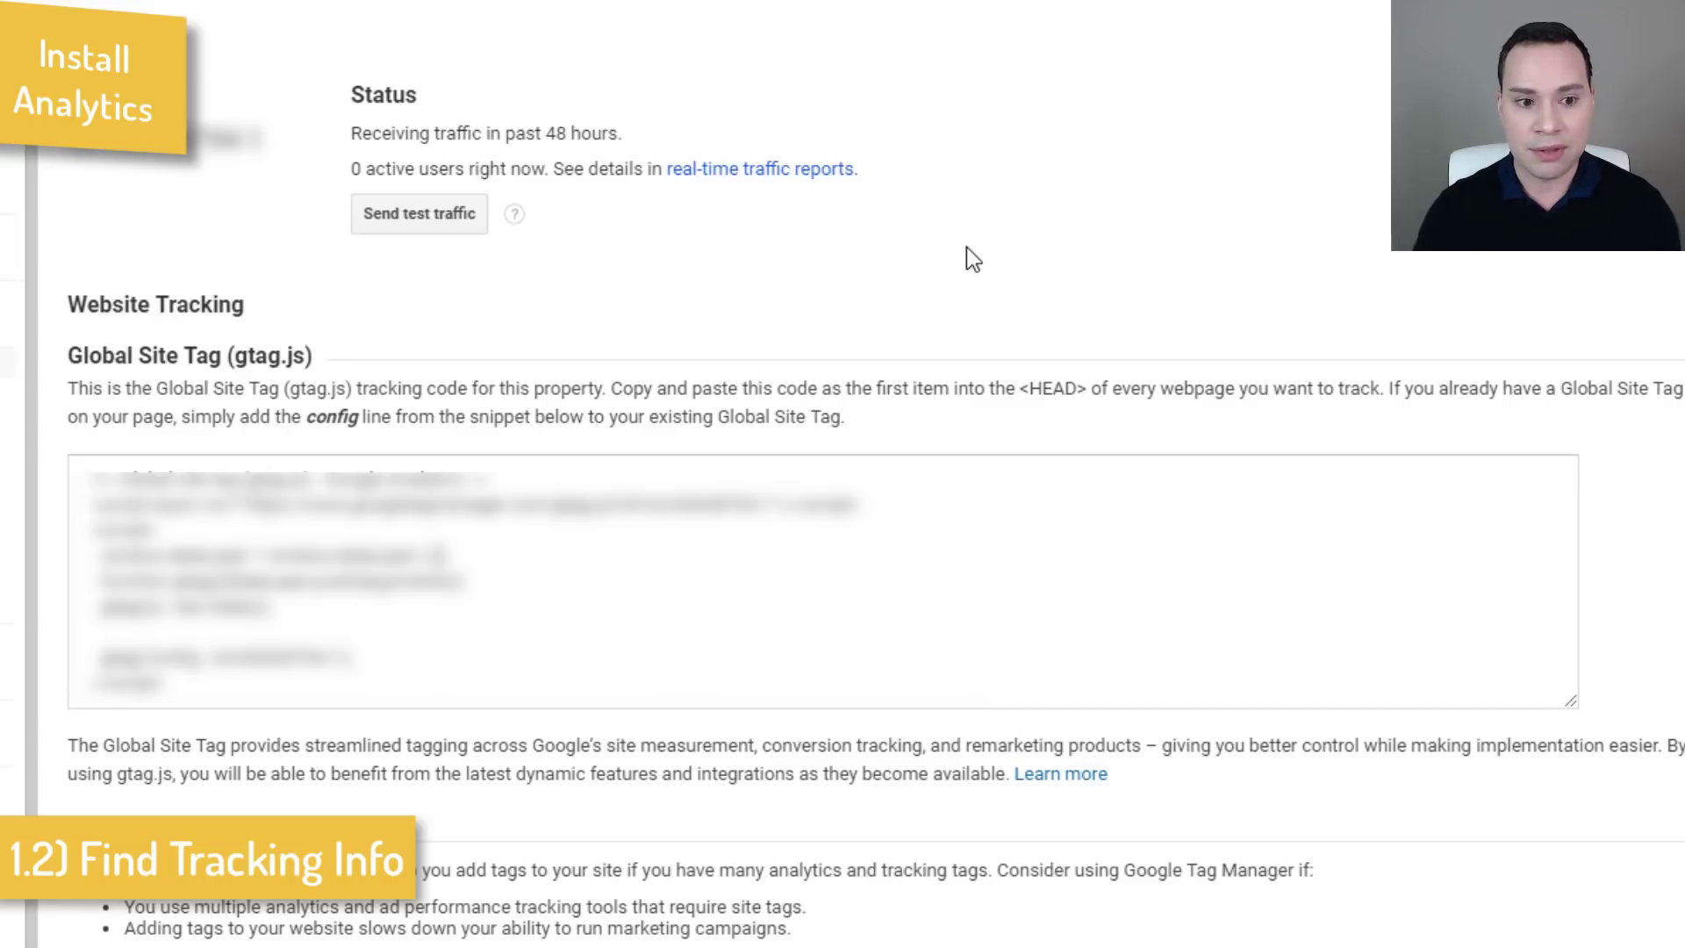
Step: Copy the complete Global Site Tag (gtag.js) code of the property
left_click(135, 640)
key("ctrl+a")
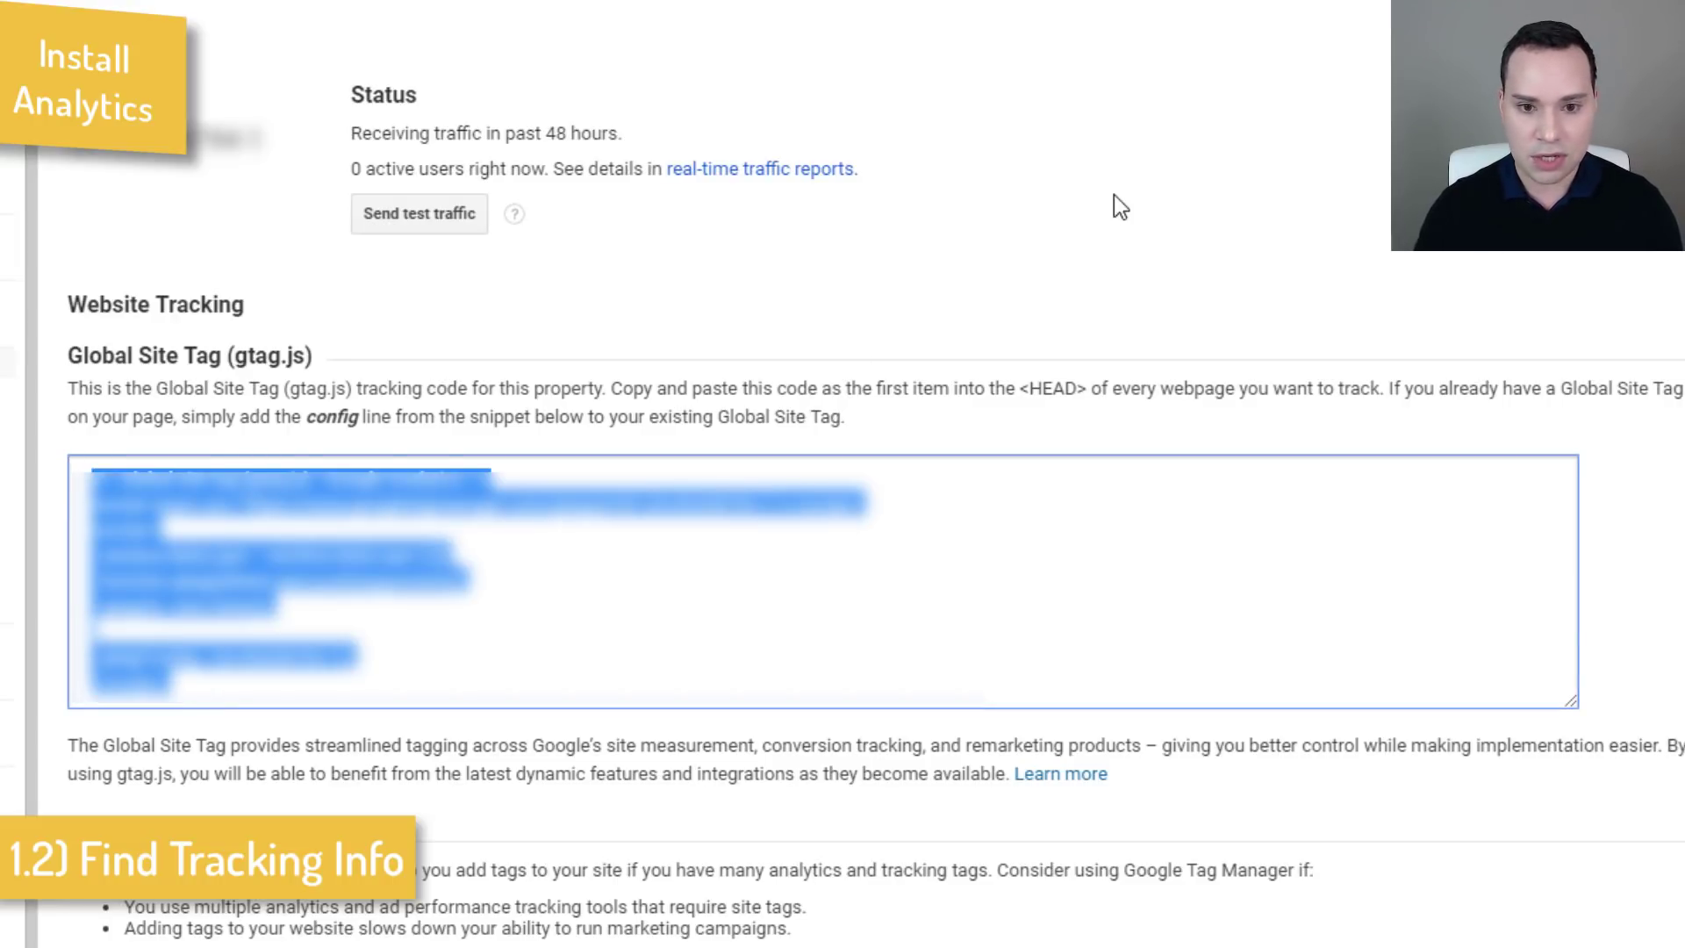
left_click(1097, 246)
left_click_drag(1019, 380, 1096, 389)
left_click(1080, 237)
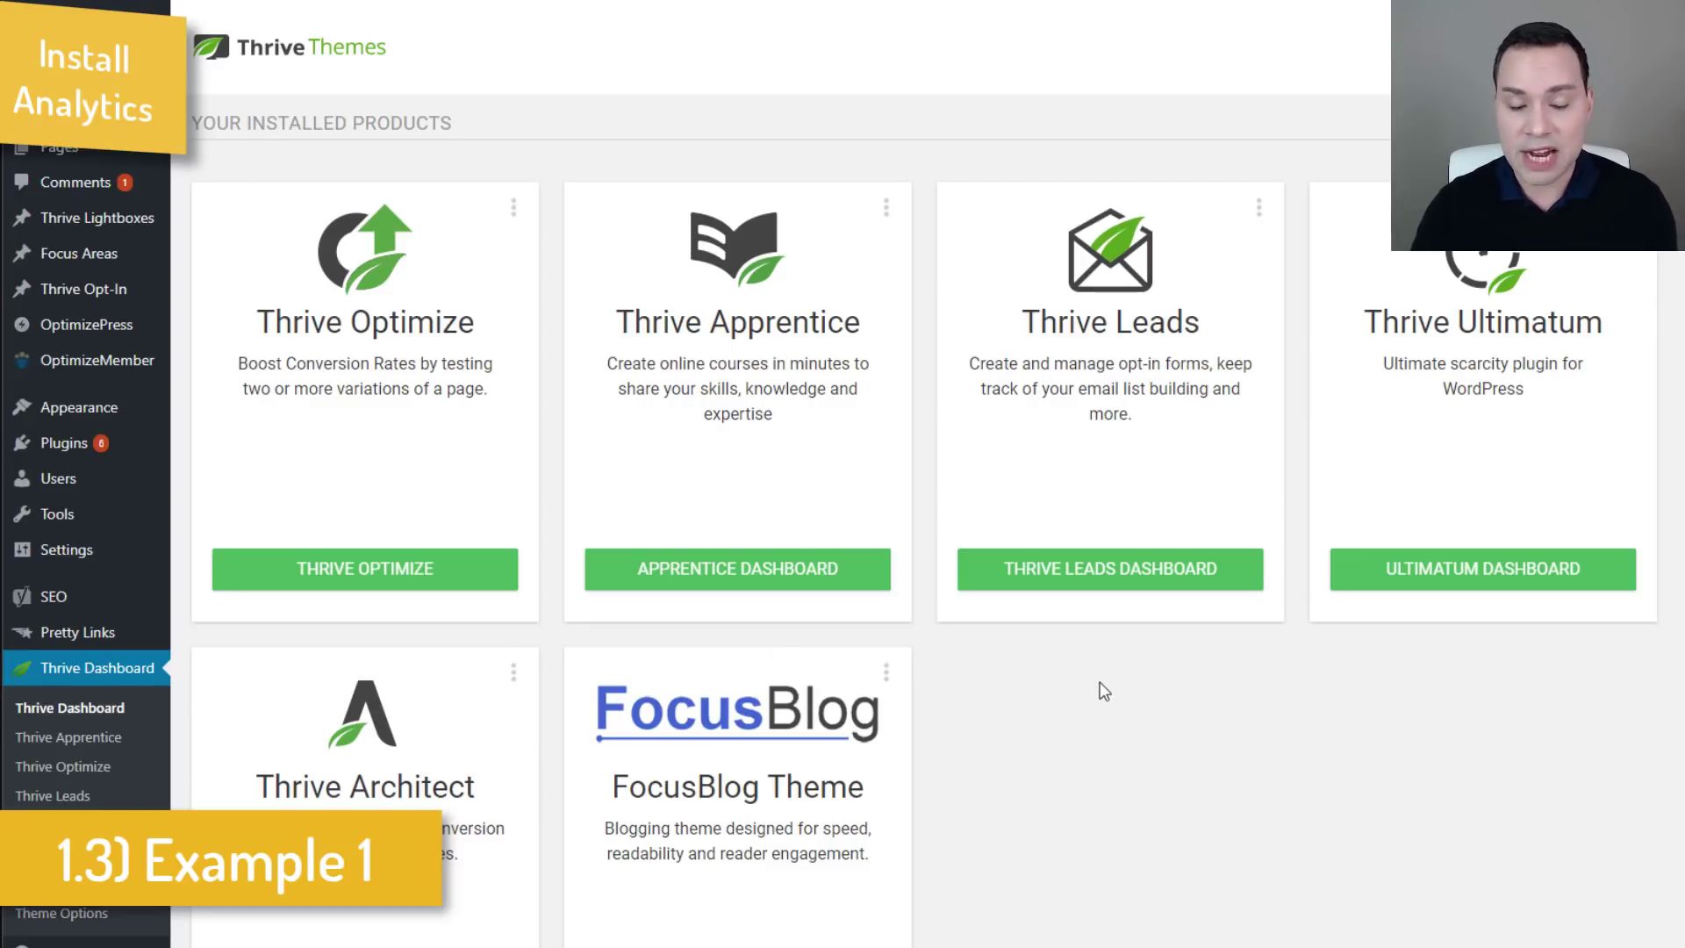
Step: Try a new landing pages script in Thrive Dashboard with the Analytics code, label "Google Analytics - Test 2" and placement Before </head>, then discard it
scroll(1119, 667, "down", 10)
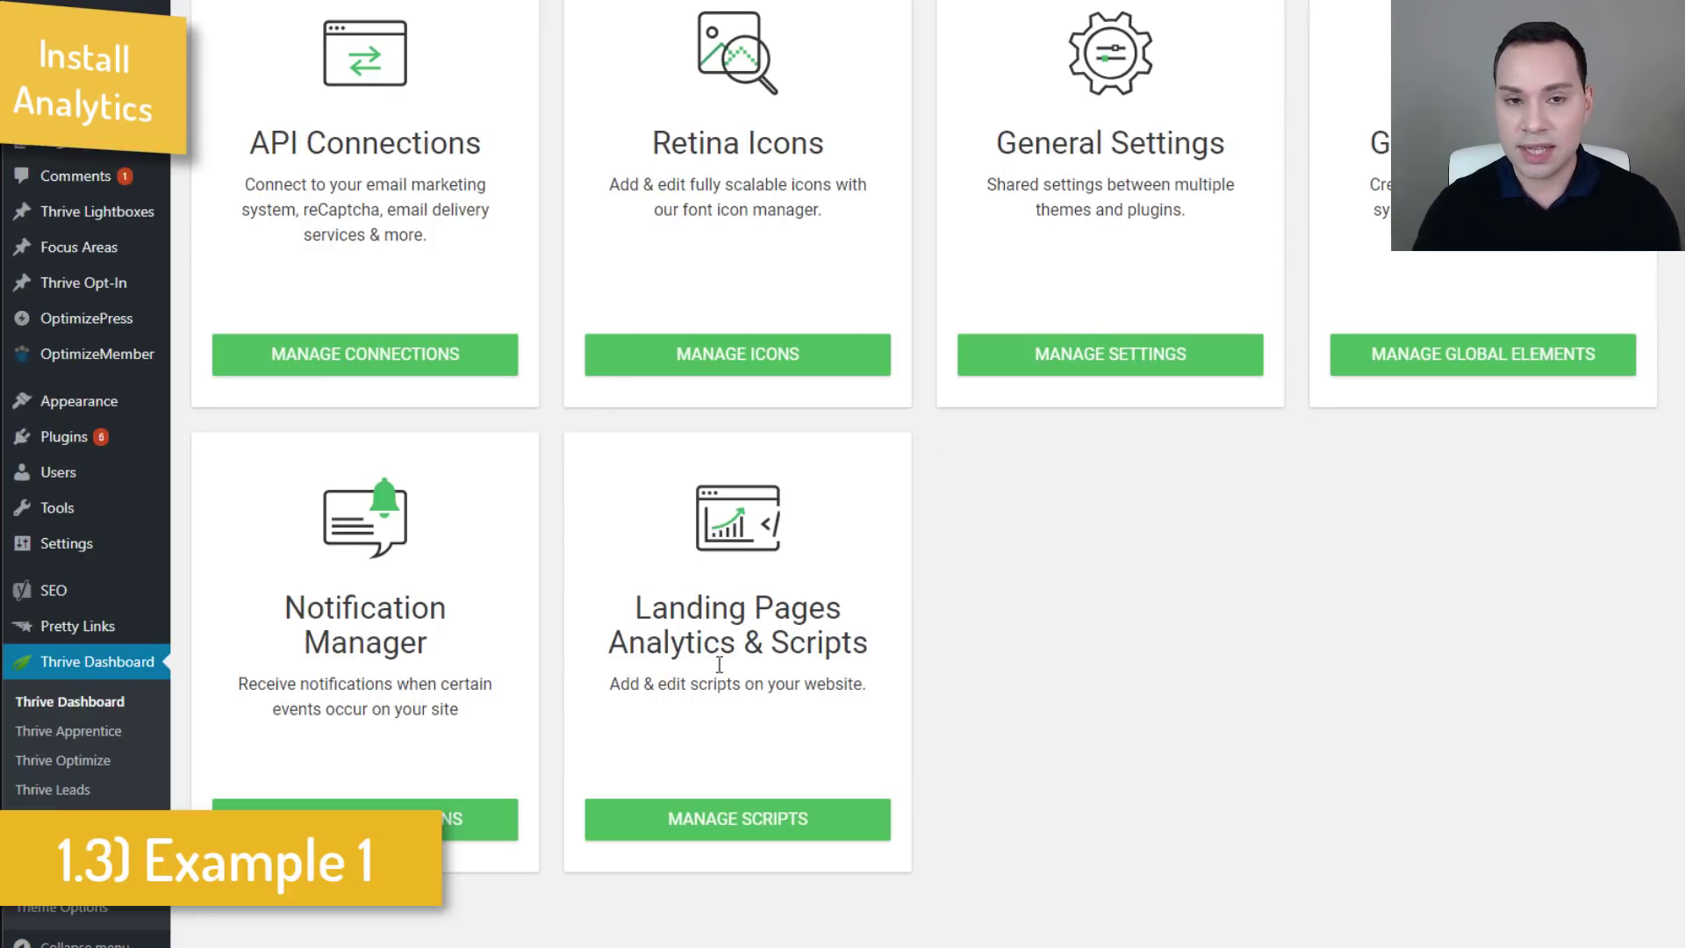
left_click(763, 829)
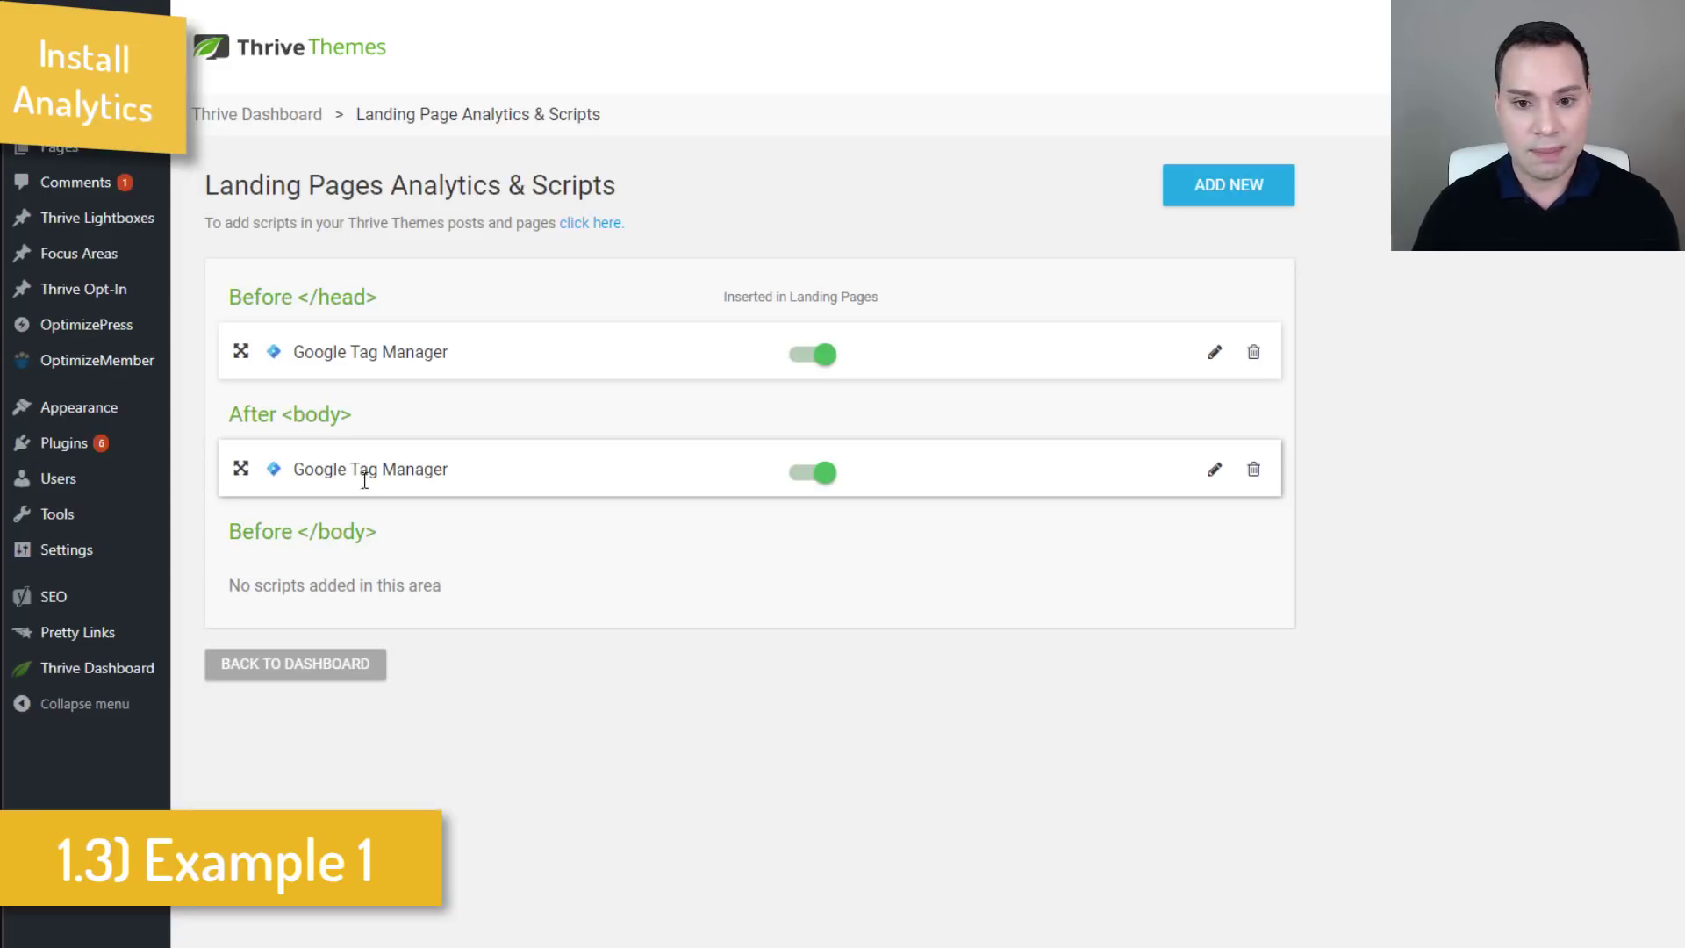
left_click(1243, 191)
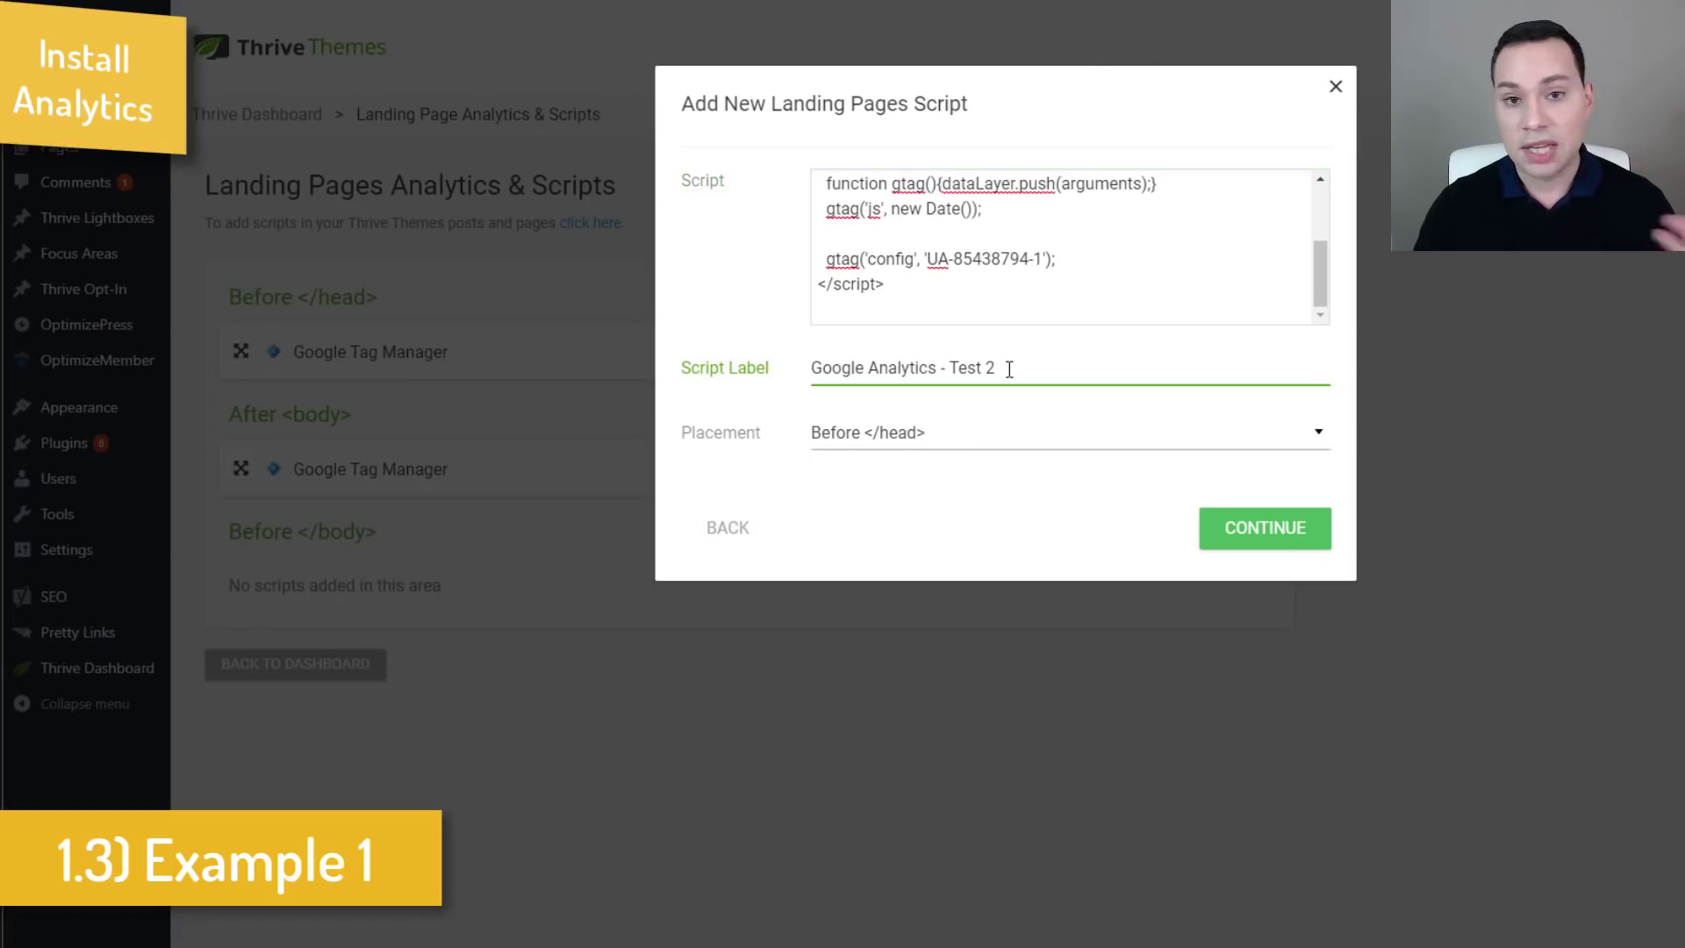
left_click(897, 453)
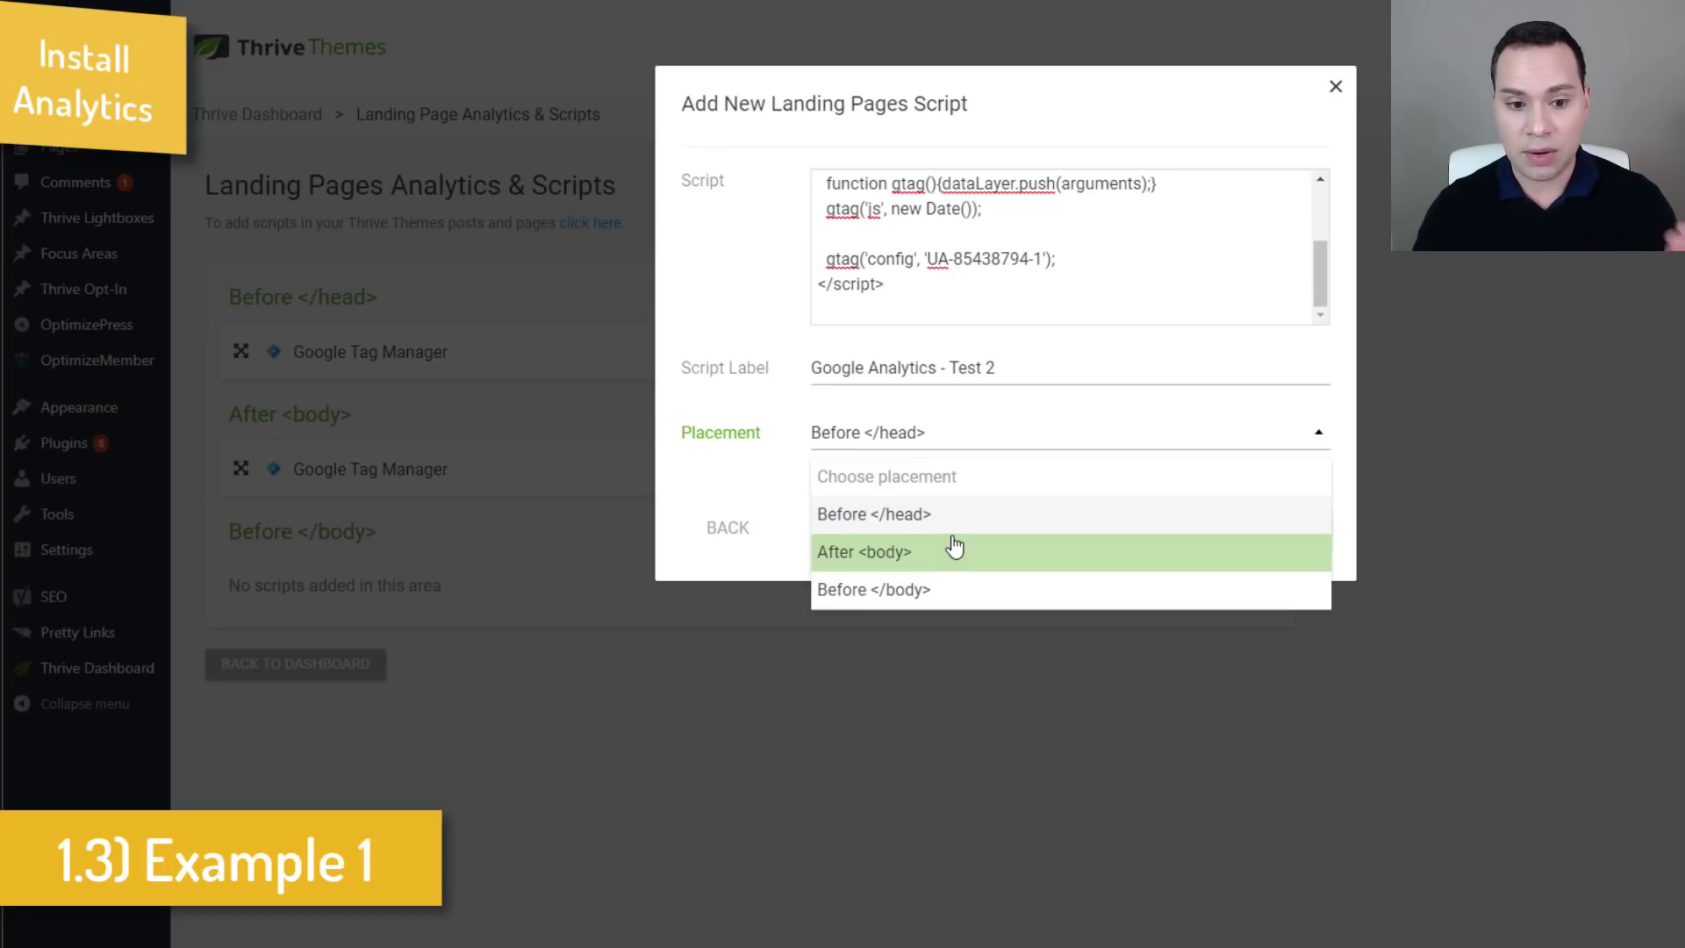
left_click(997, 509)
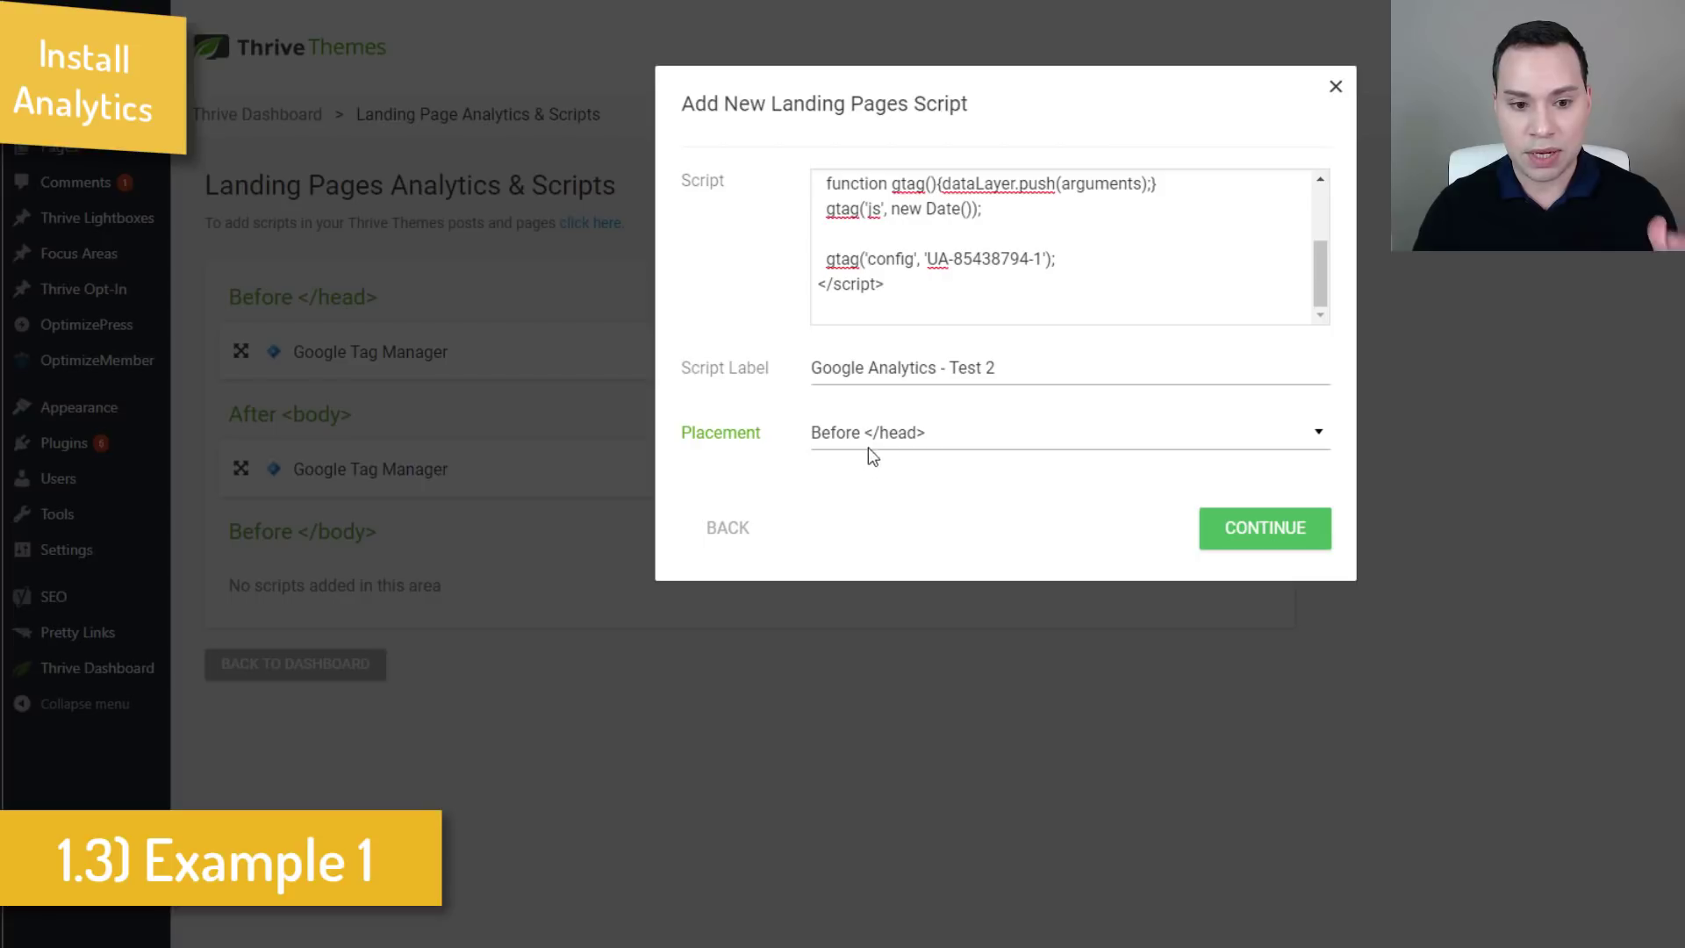
left_click(1337, 88)
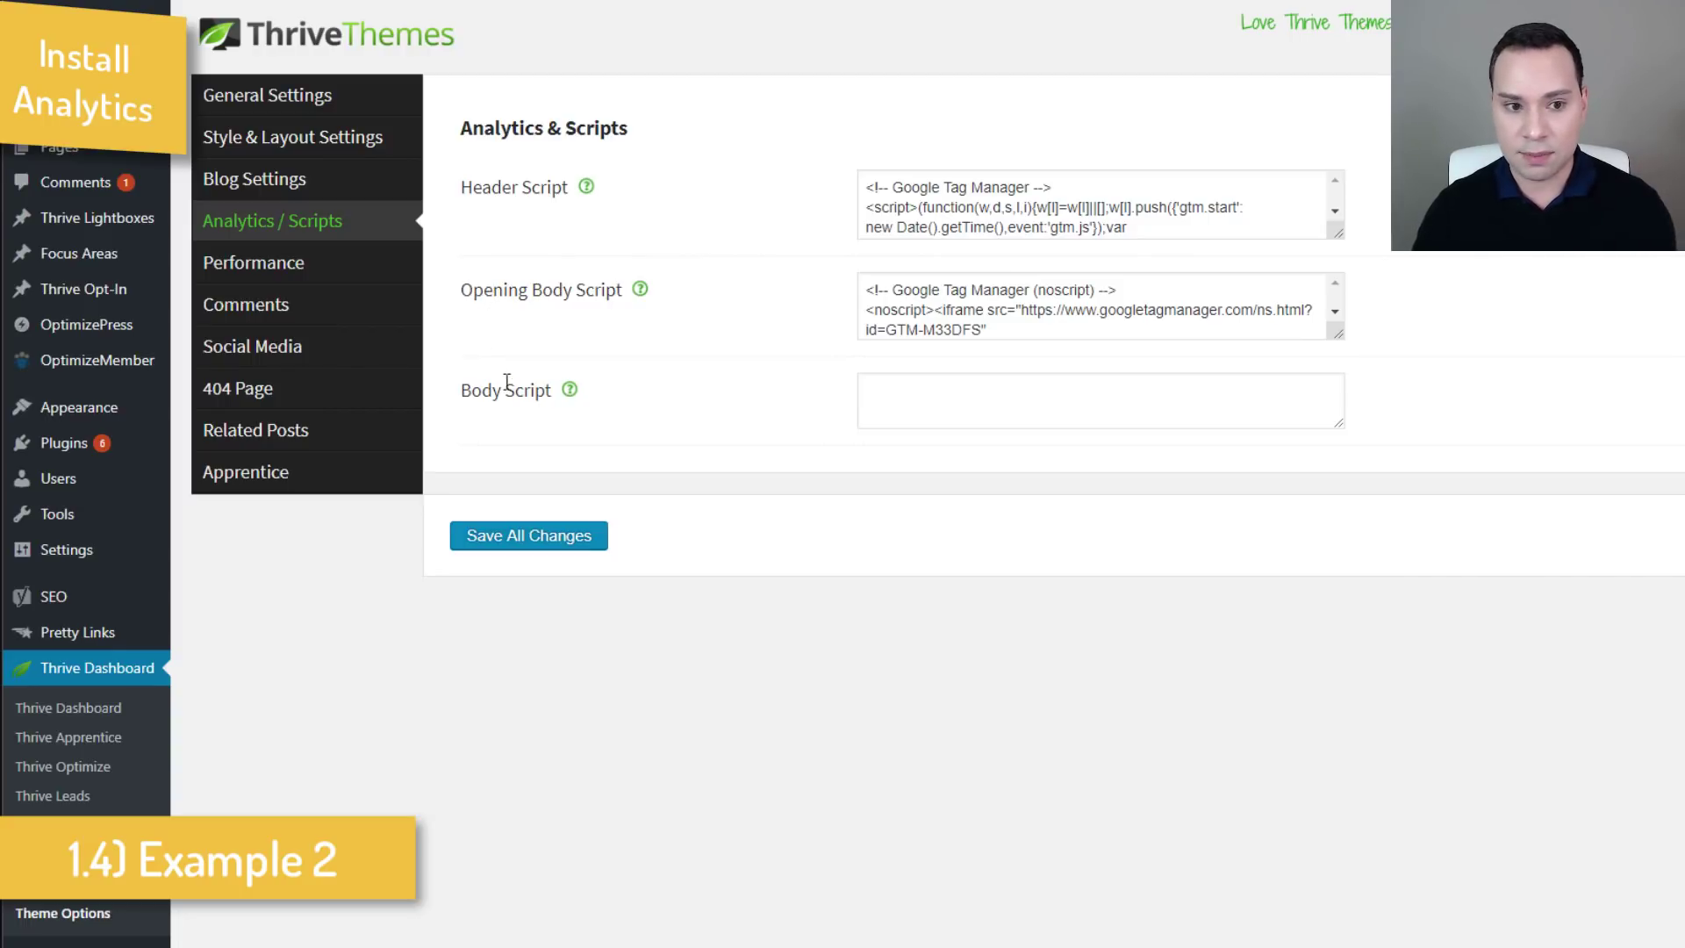
Step: Try replacing the Thrive theme's Header Script with the copied Analytics code, then undo the replacement
left_click(1256, 221)
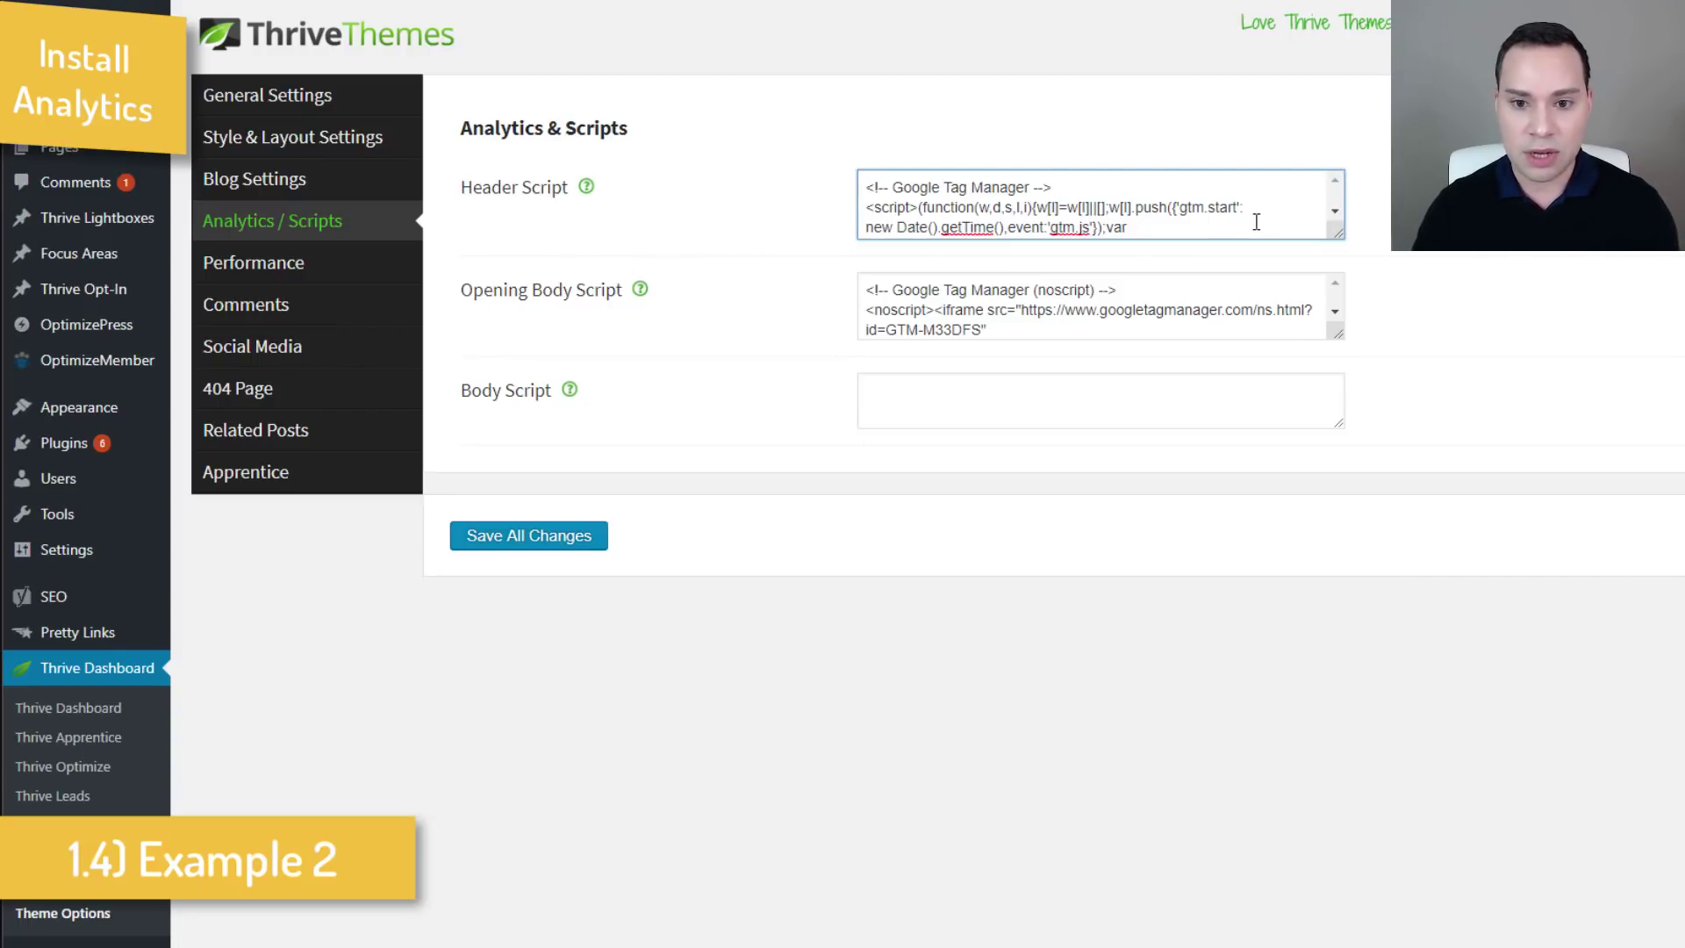
key("ctrl+a")
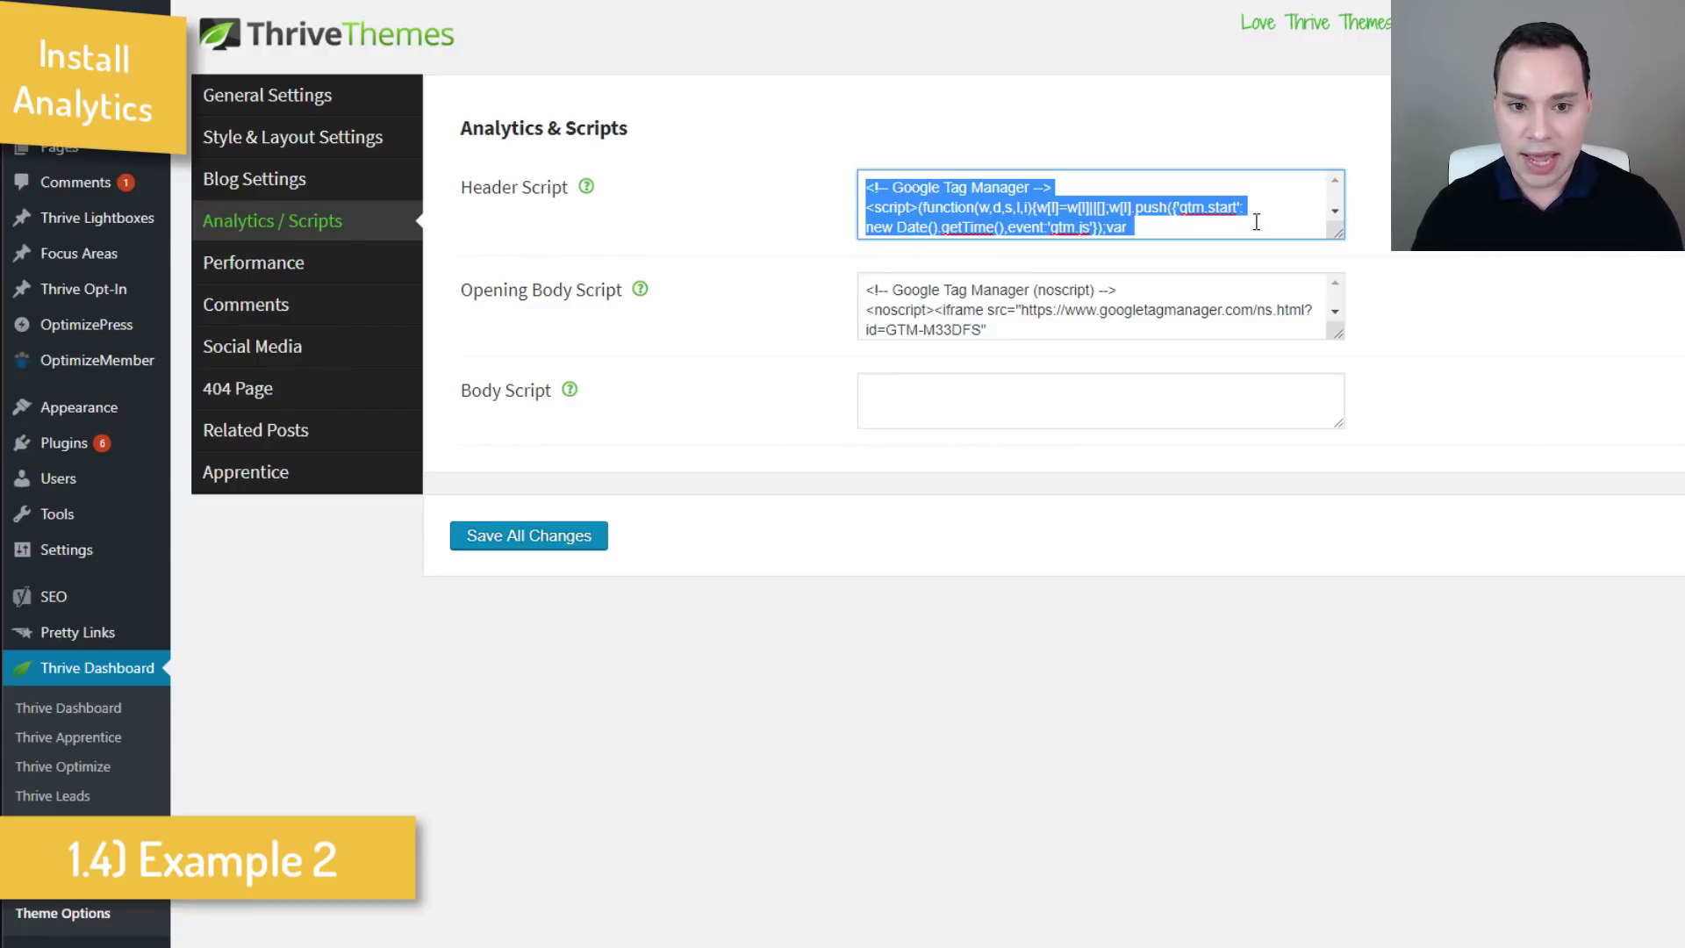
key("ctrl+v")
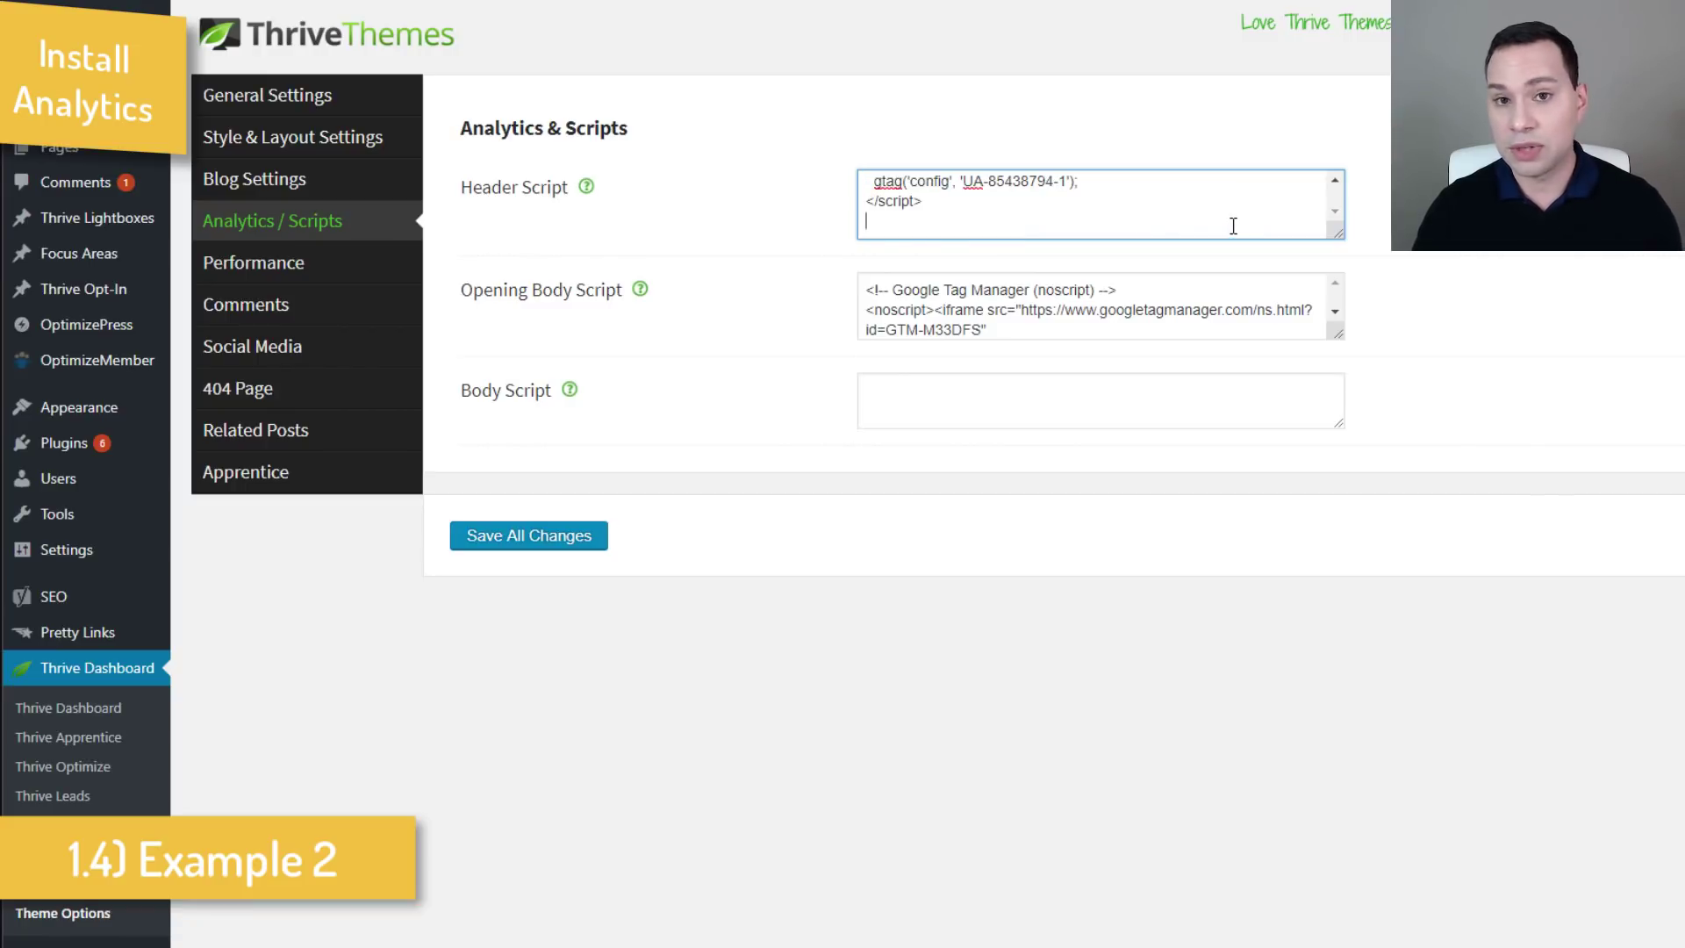
key("ctrl+z")
left_click(1404, 237)
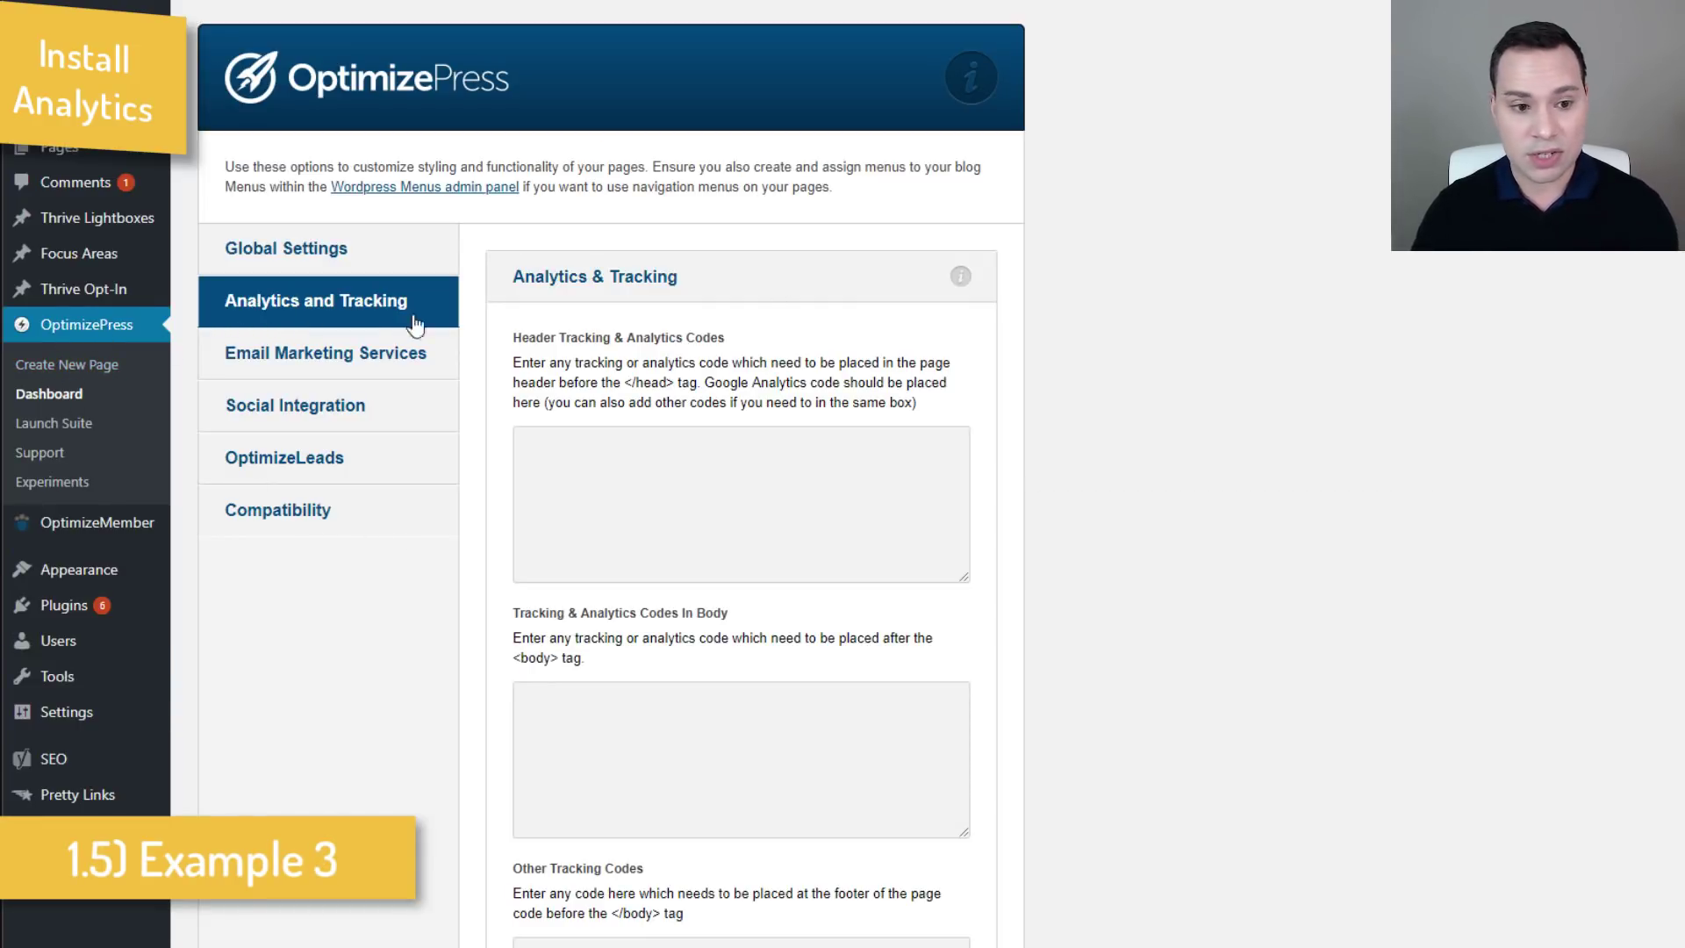
Step: Try pasting the Analytics code into OptimizePress's Header Tracking & Analytics Codes field
scroll(1151, 491, "down", 3)
left_click(693, 250)
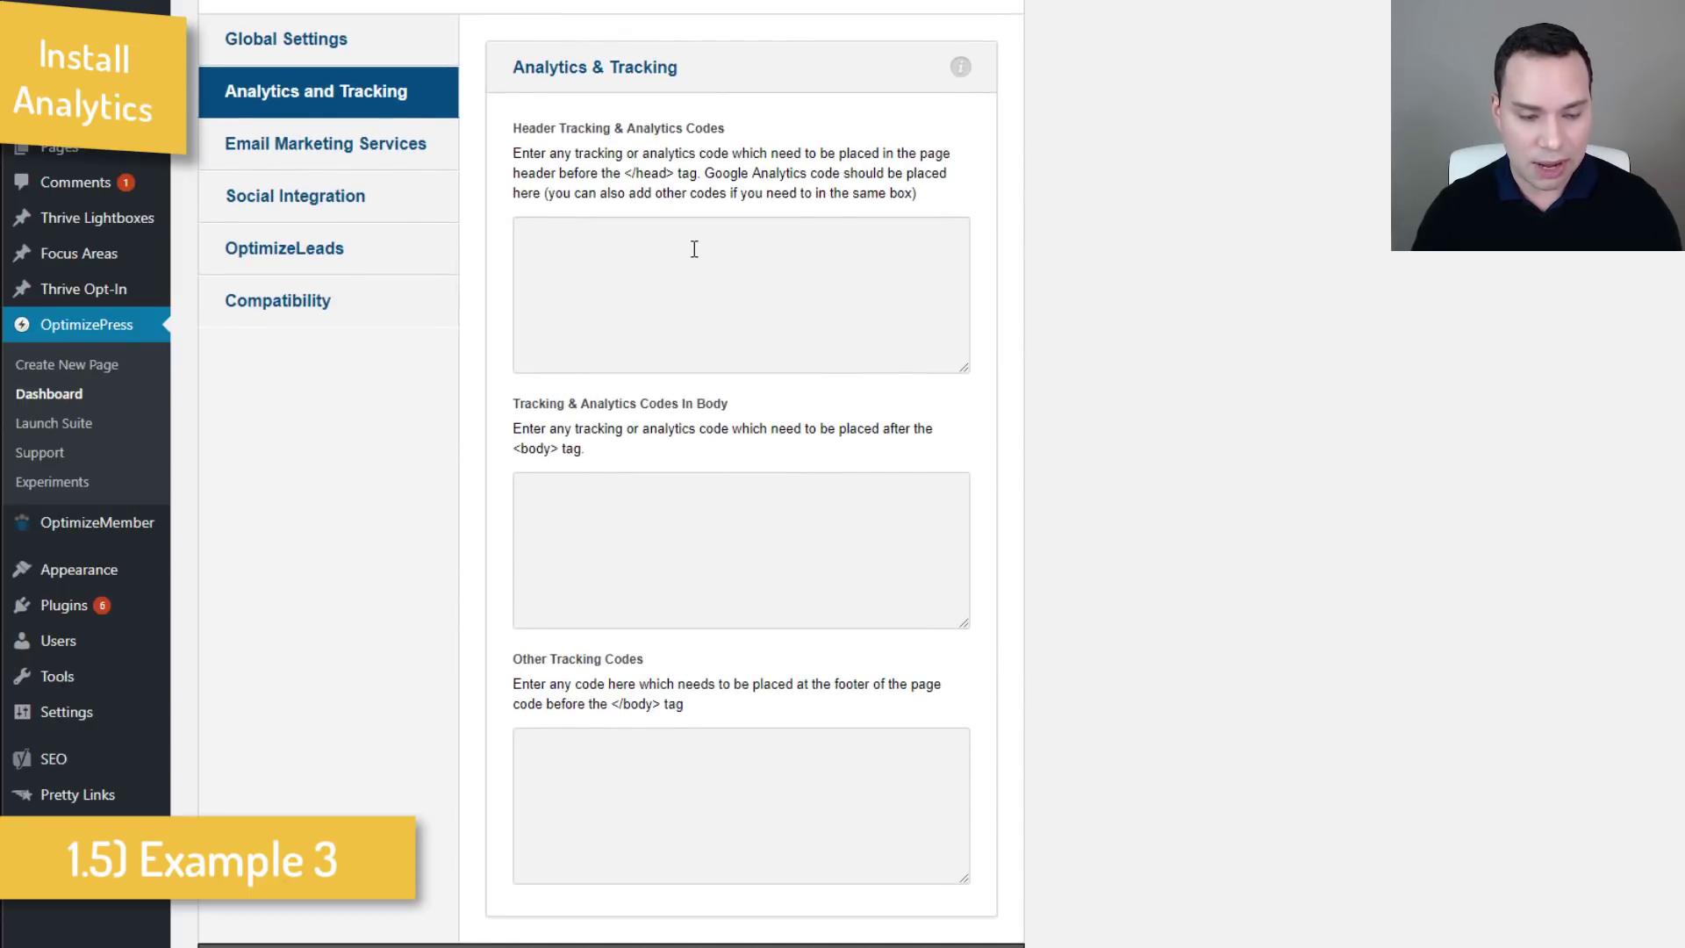
key("ctrl+v")
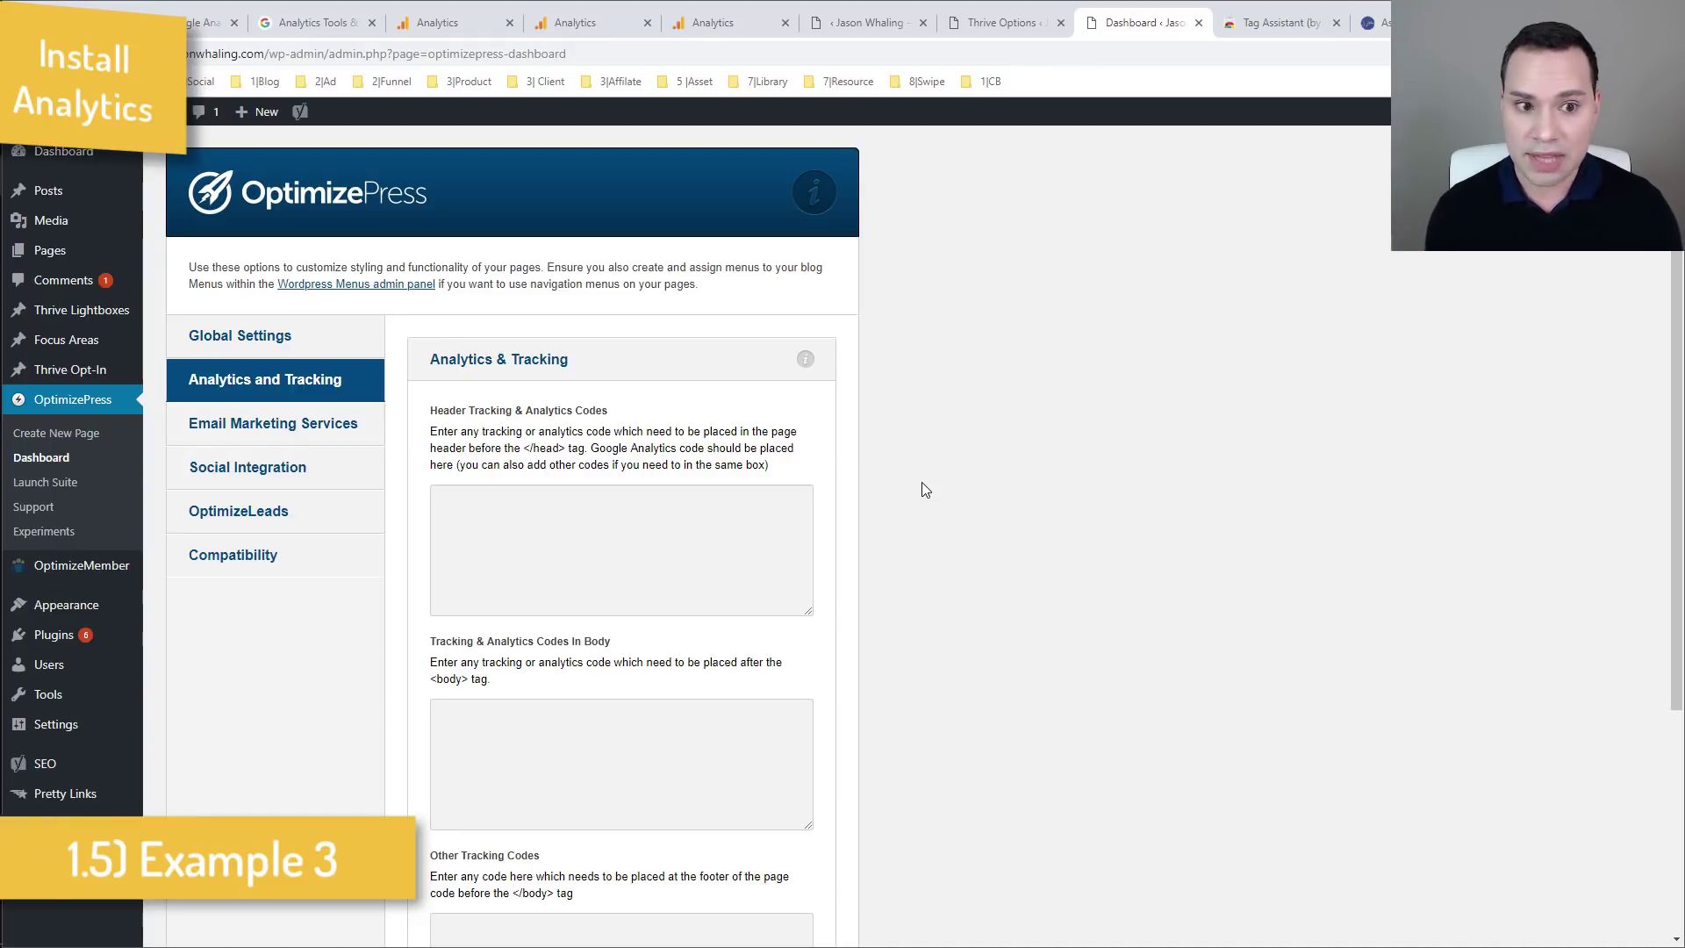
key("alt+Tab")
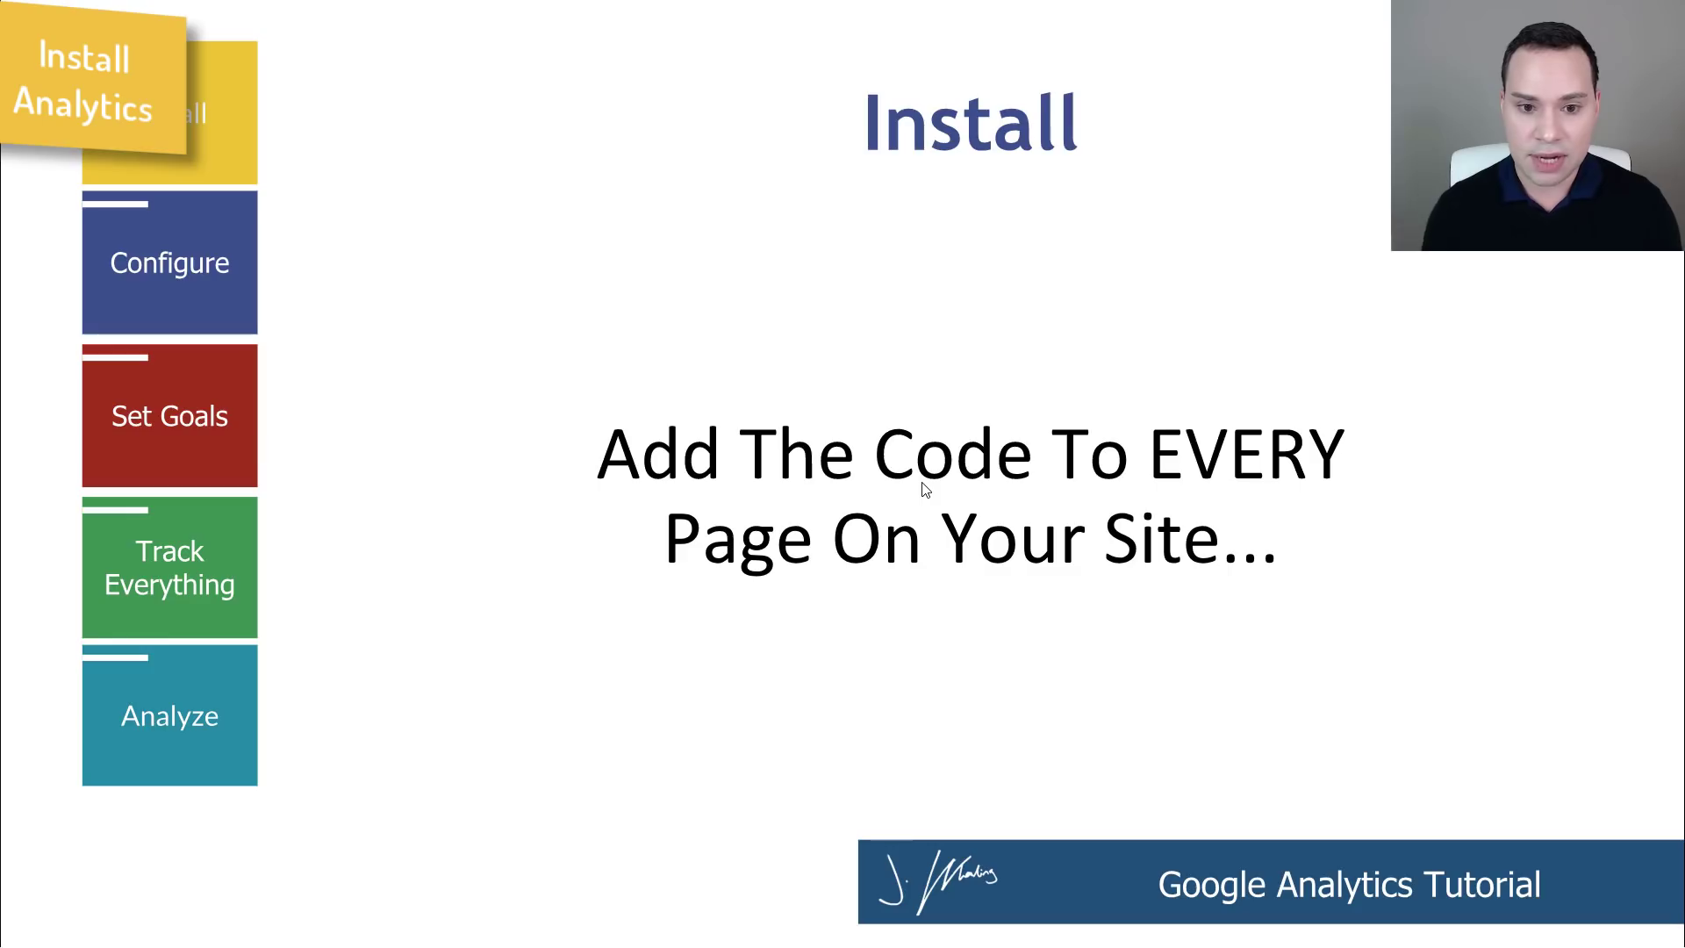
key("Right")
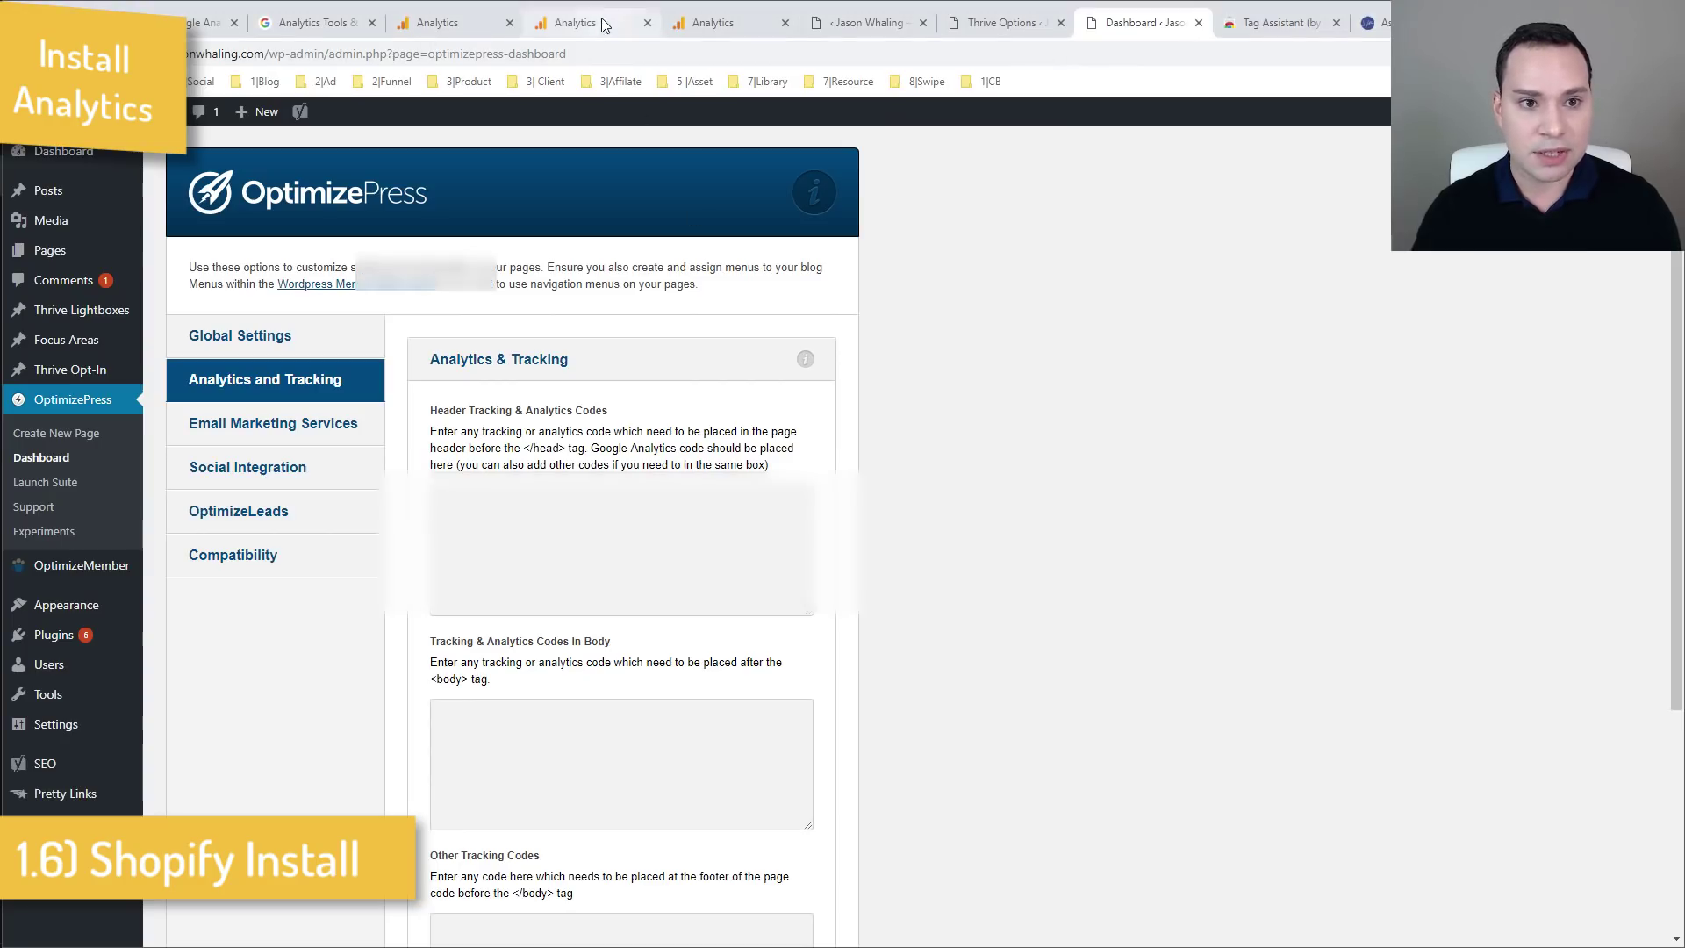
Step: Return to the Google Analytics Tracking Code page and view the property's Tracking ID
left_click(602, 21)
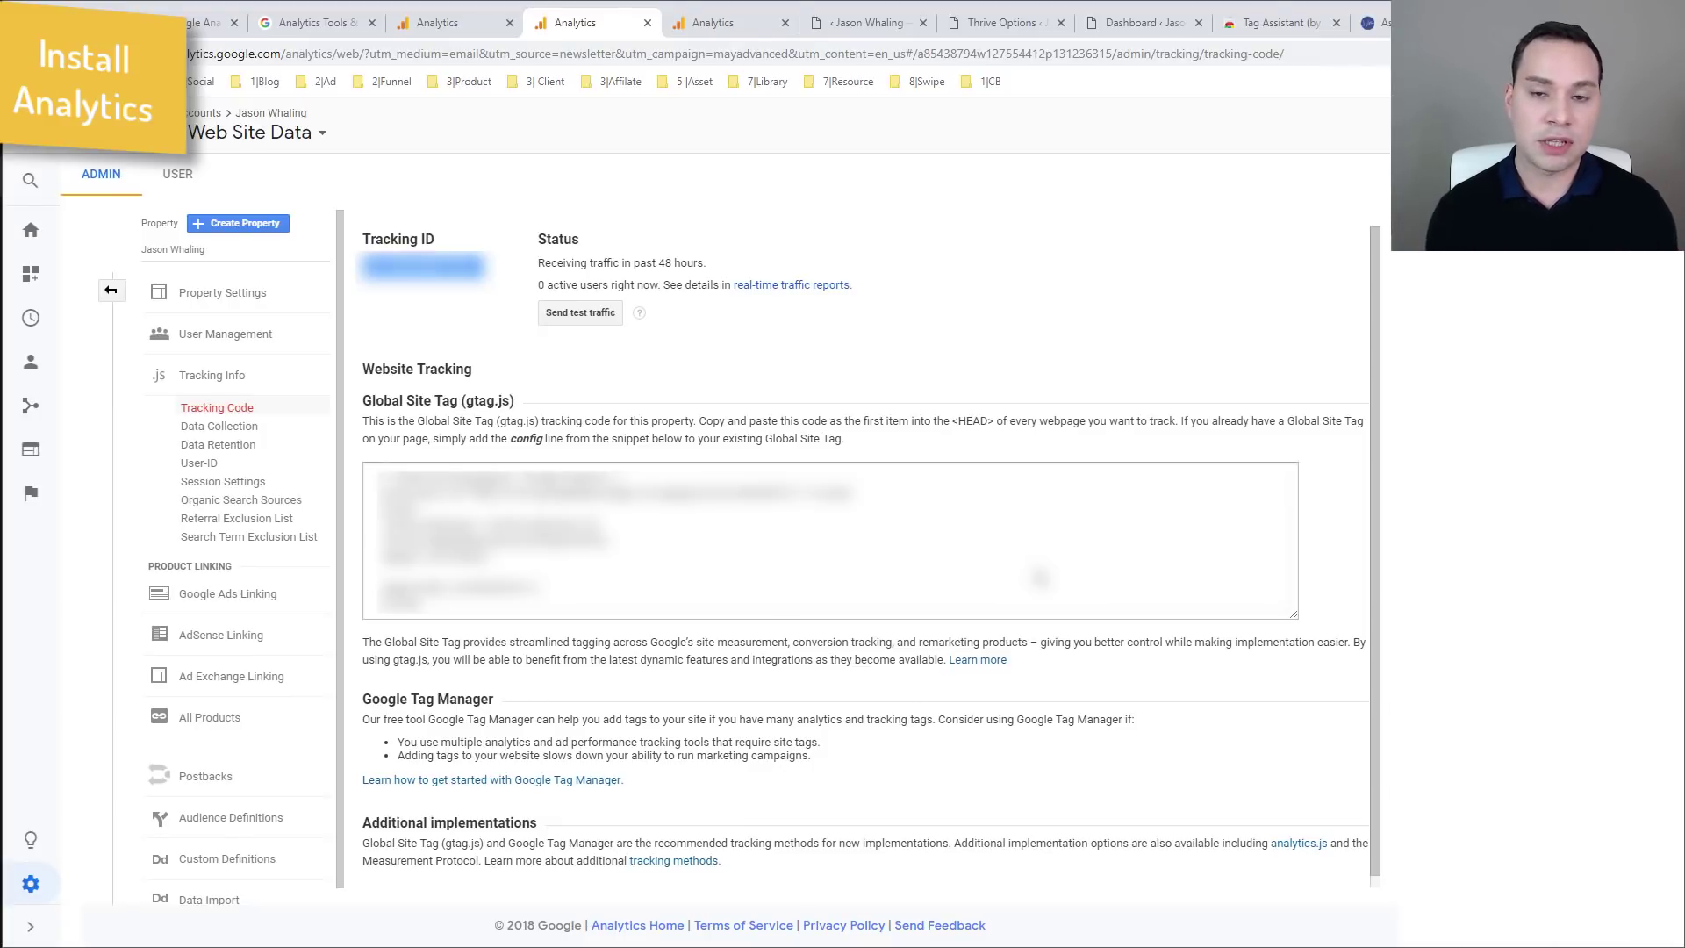
left_click(1025, 290)
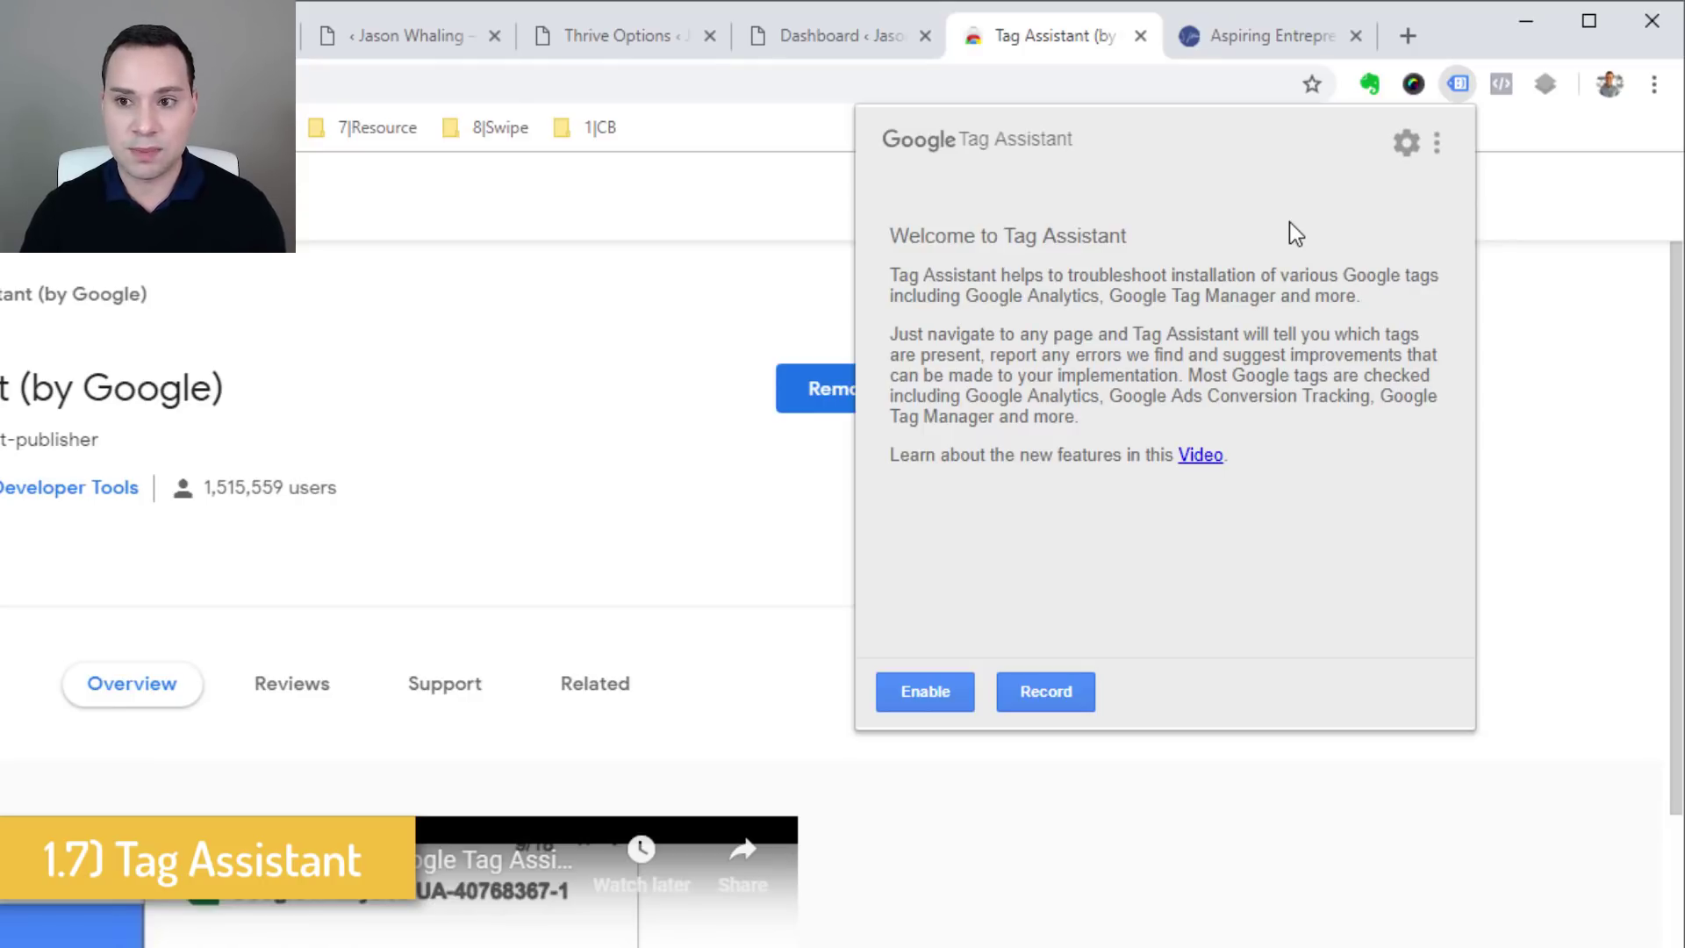
Step: Enable Google Tag Assistant for the tab showing the OptimizePress dashboard
key("Escape")
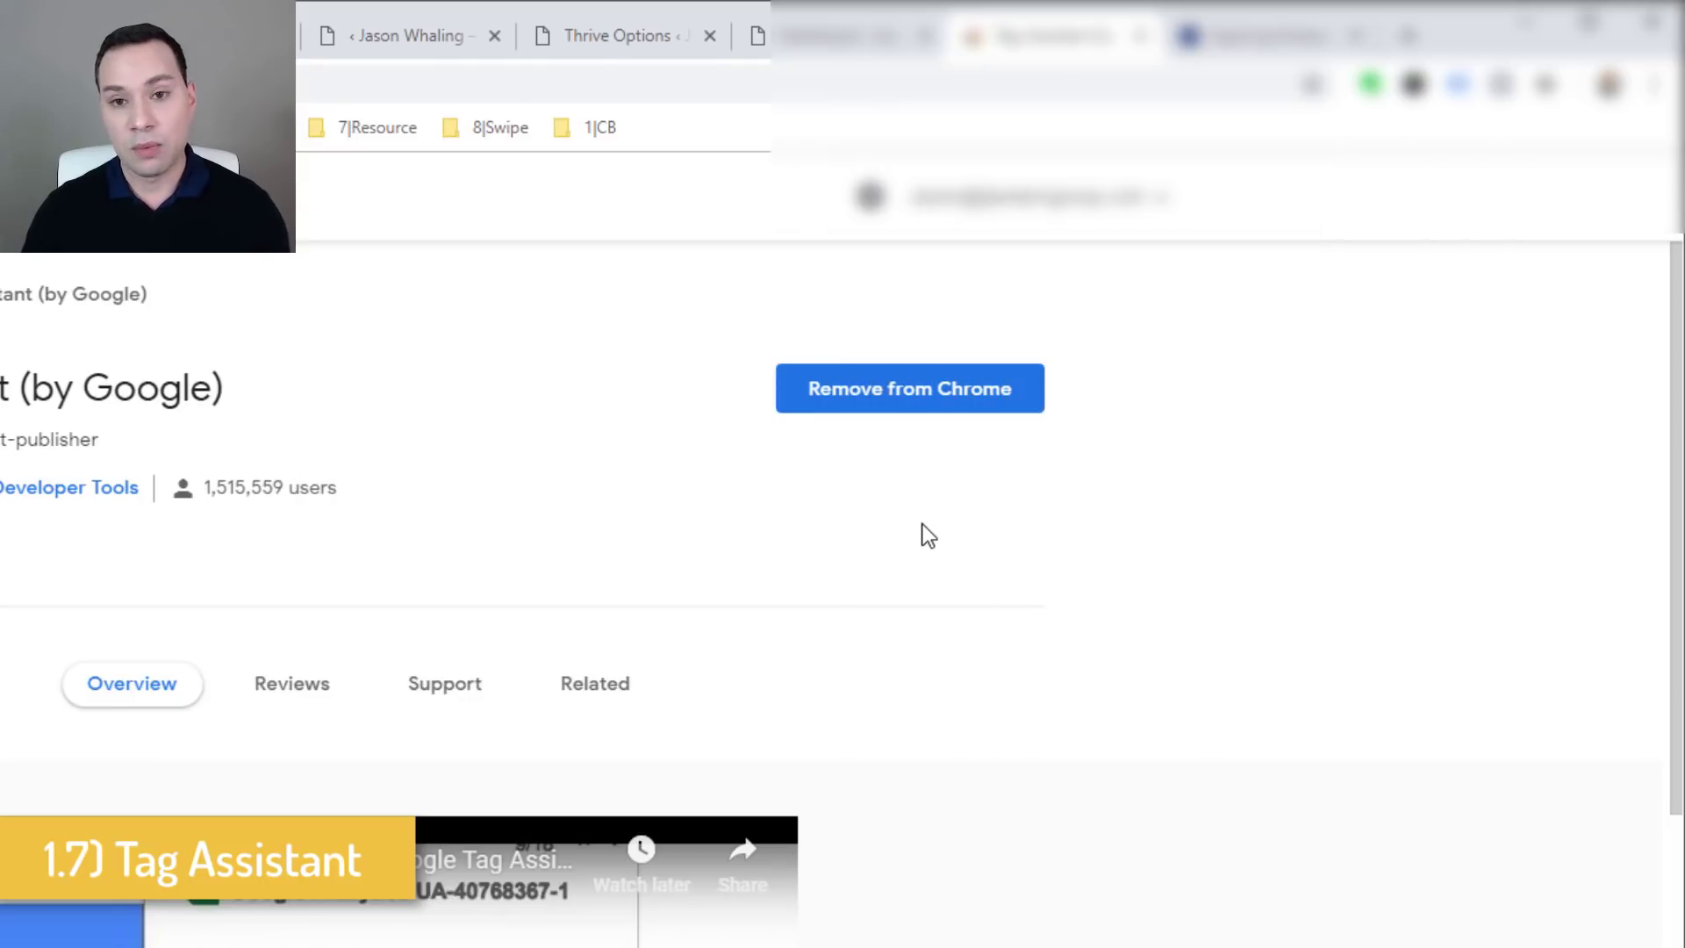
left_click(1461, 85)
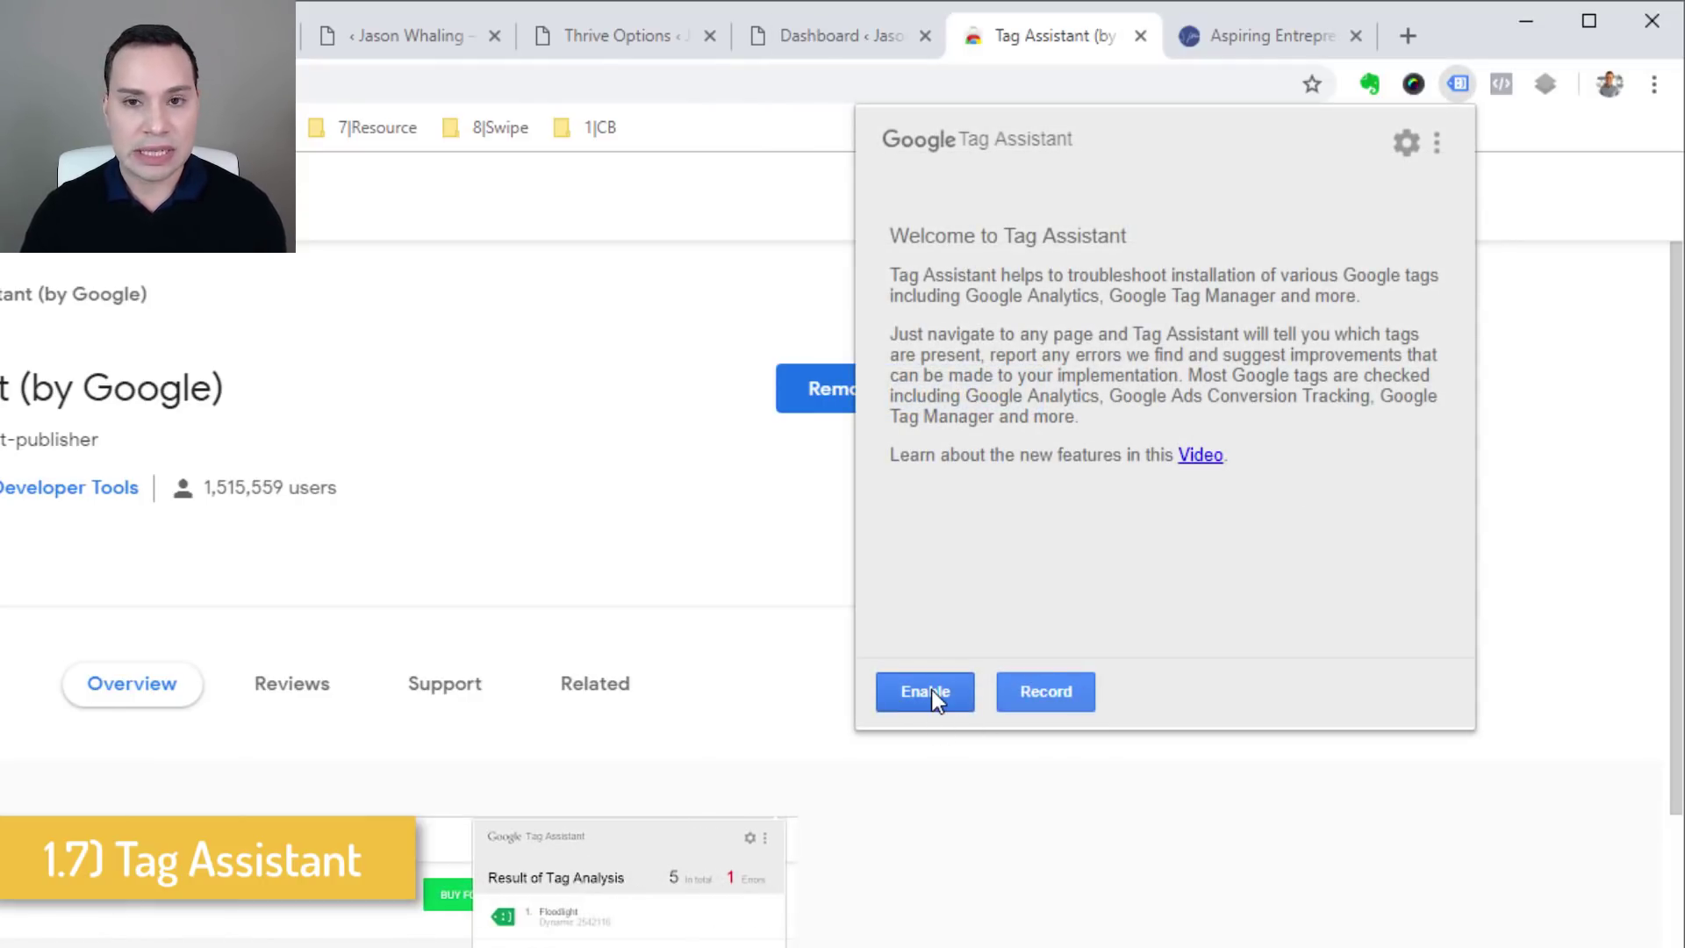
left_click(817, 36)
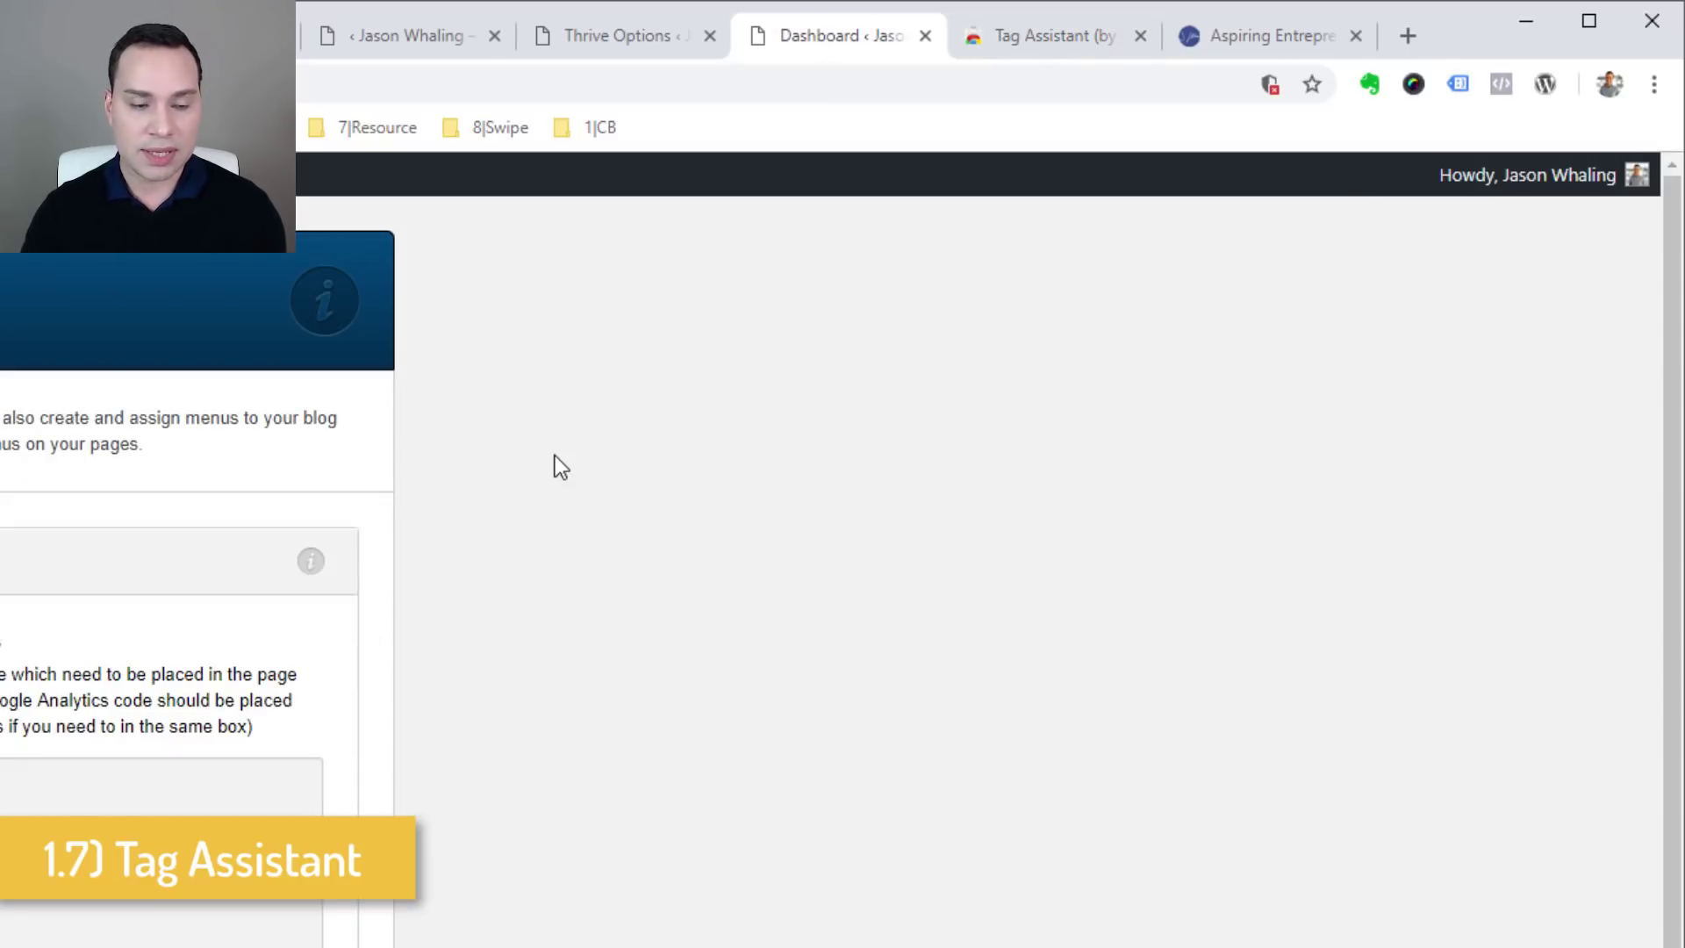
left_click(1460, 84)
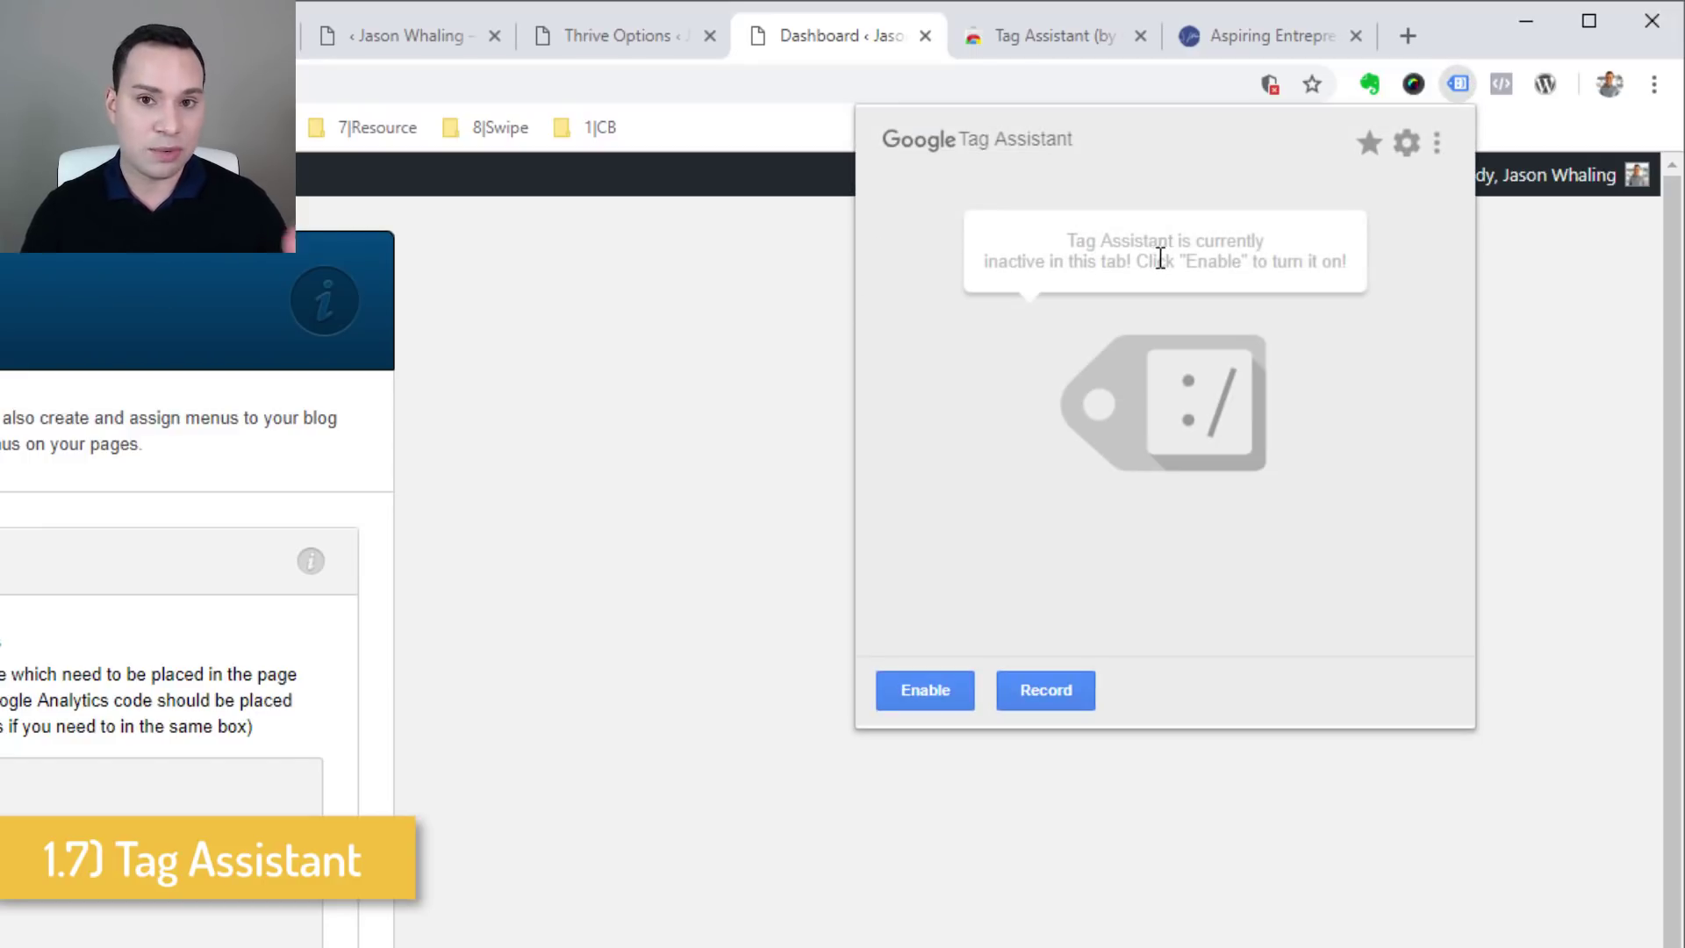
left_click(932, 690)
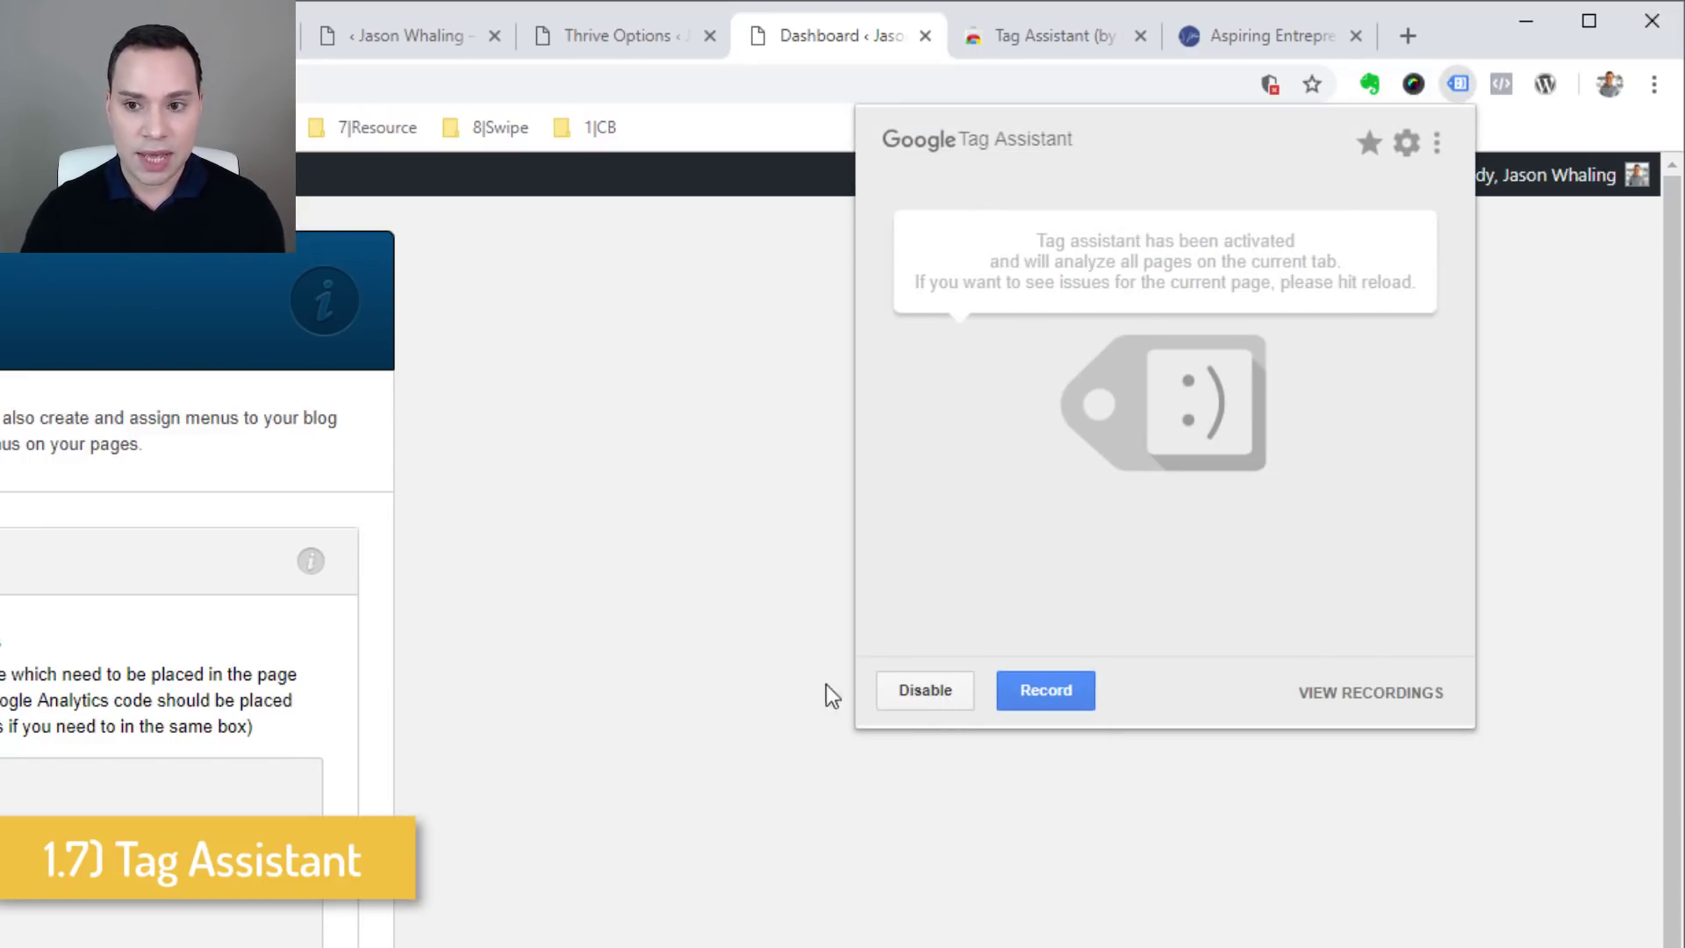
Step: Examine the Google Tag Assistant analysis of the website's home page, including the detected tags and optimization note
left_click(776, 568)
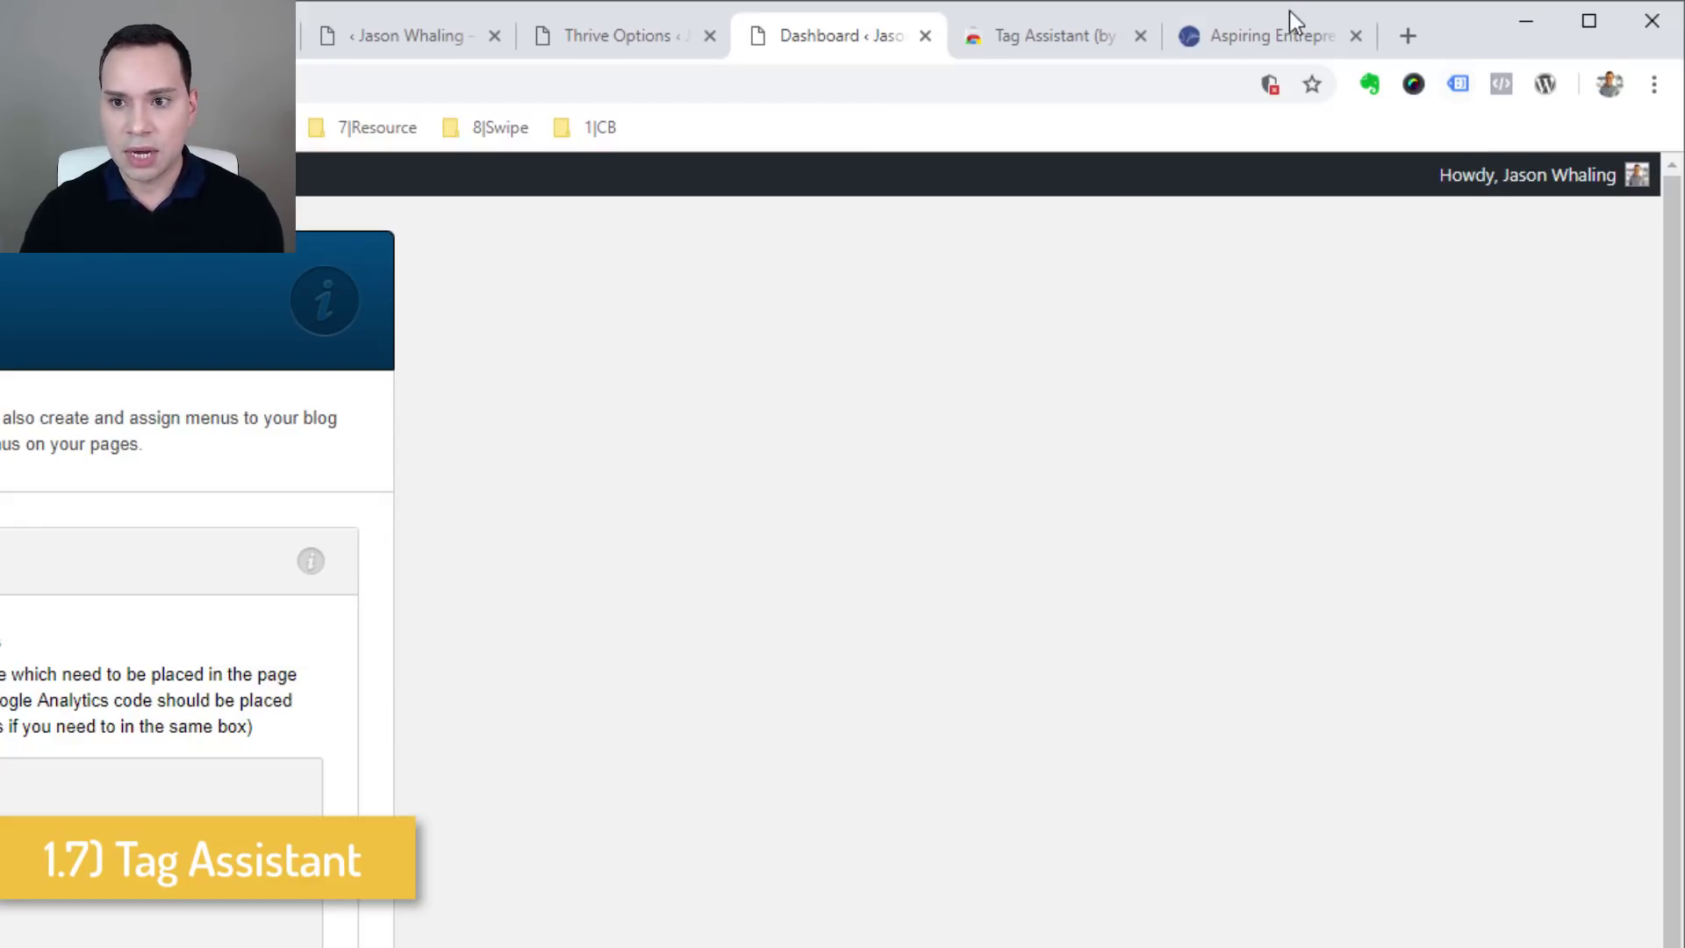
left_click(1279, 37)
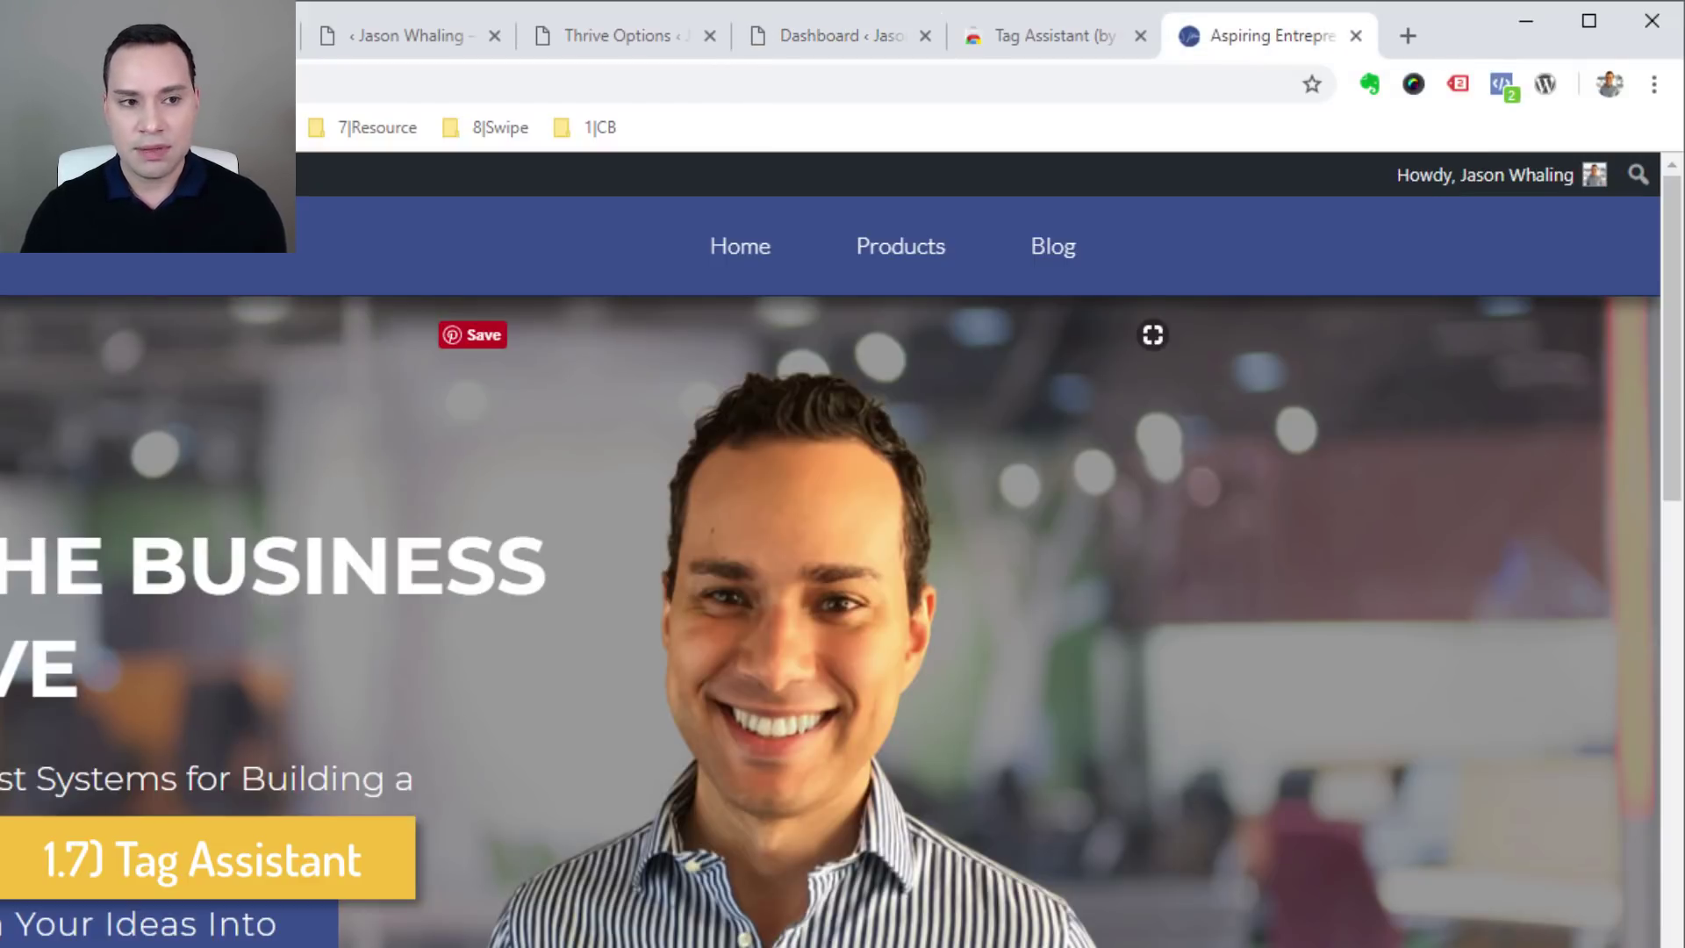
left_click(1457, 84)
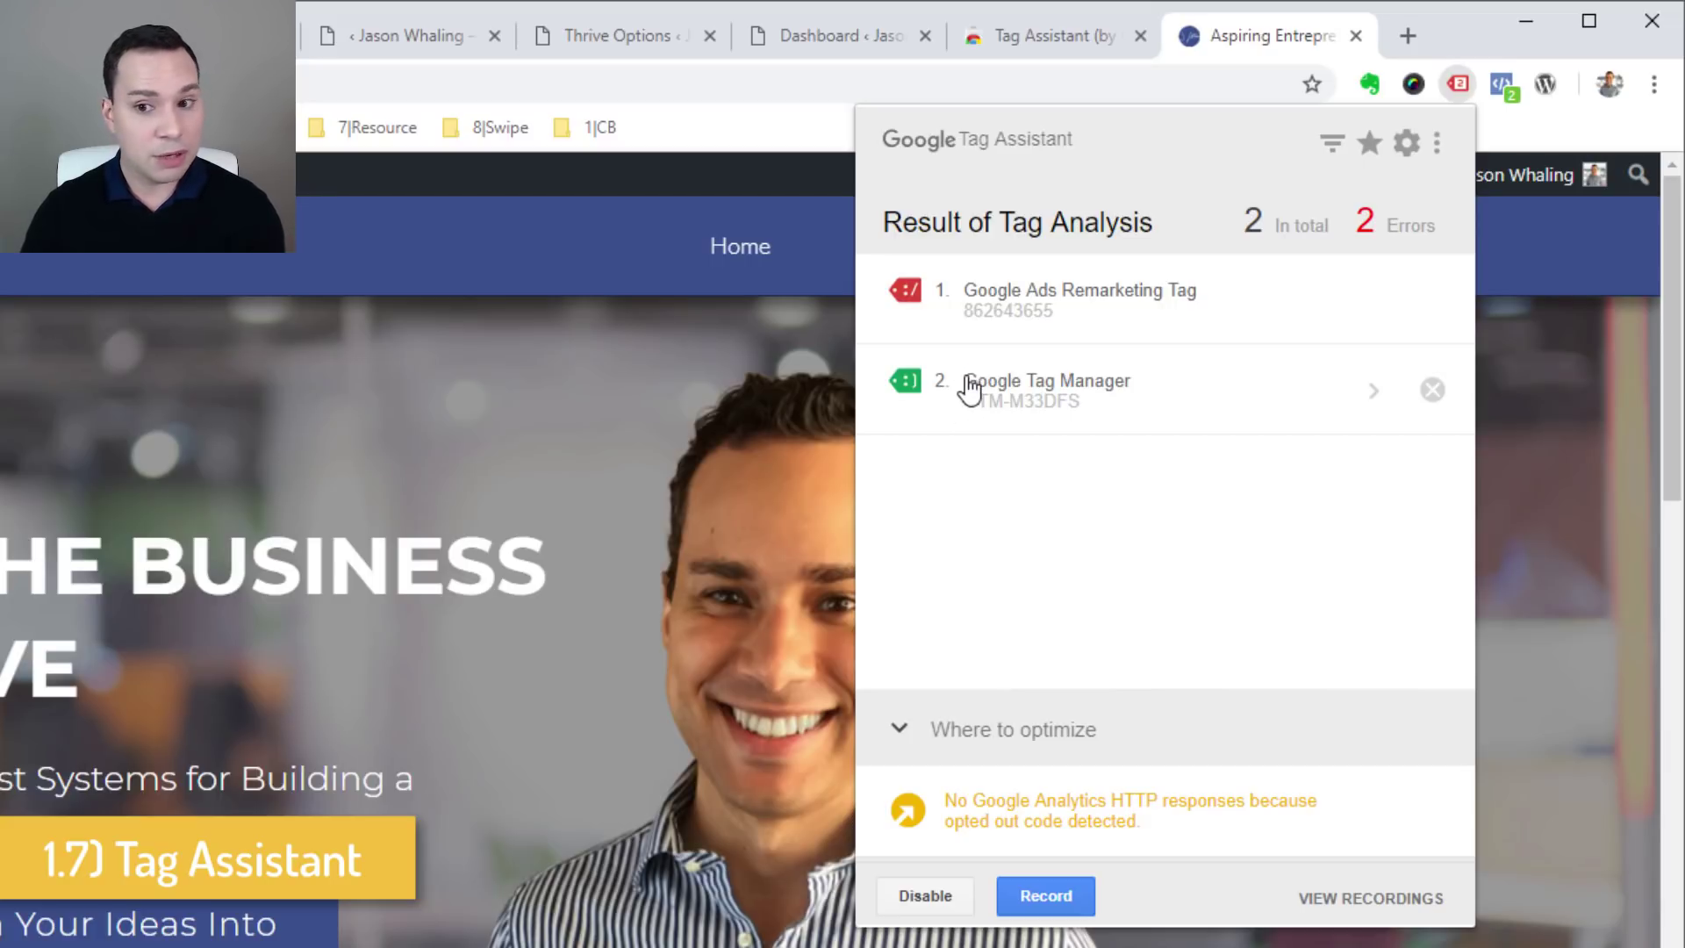
left_click_drag(970, 386, 1128, 387)
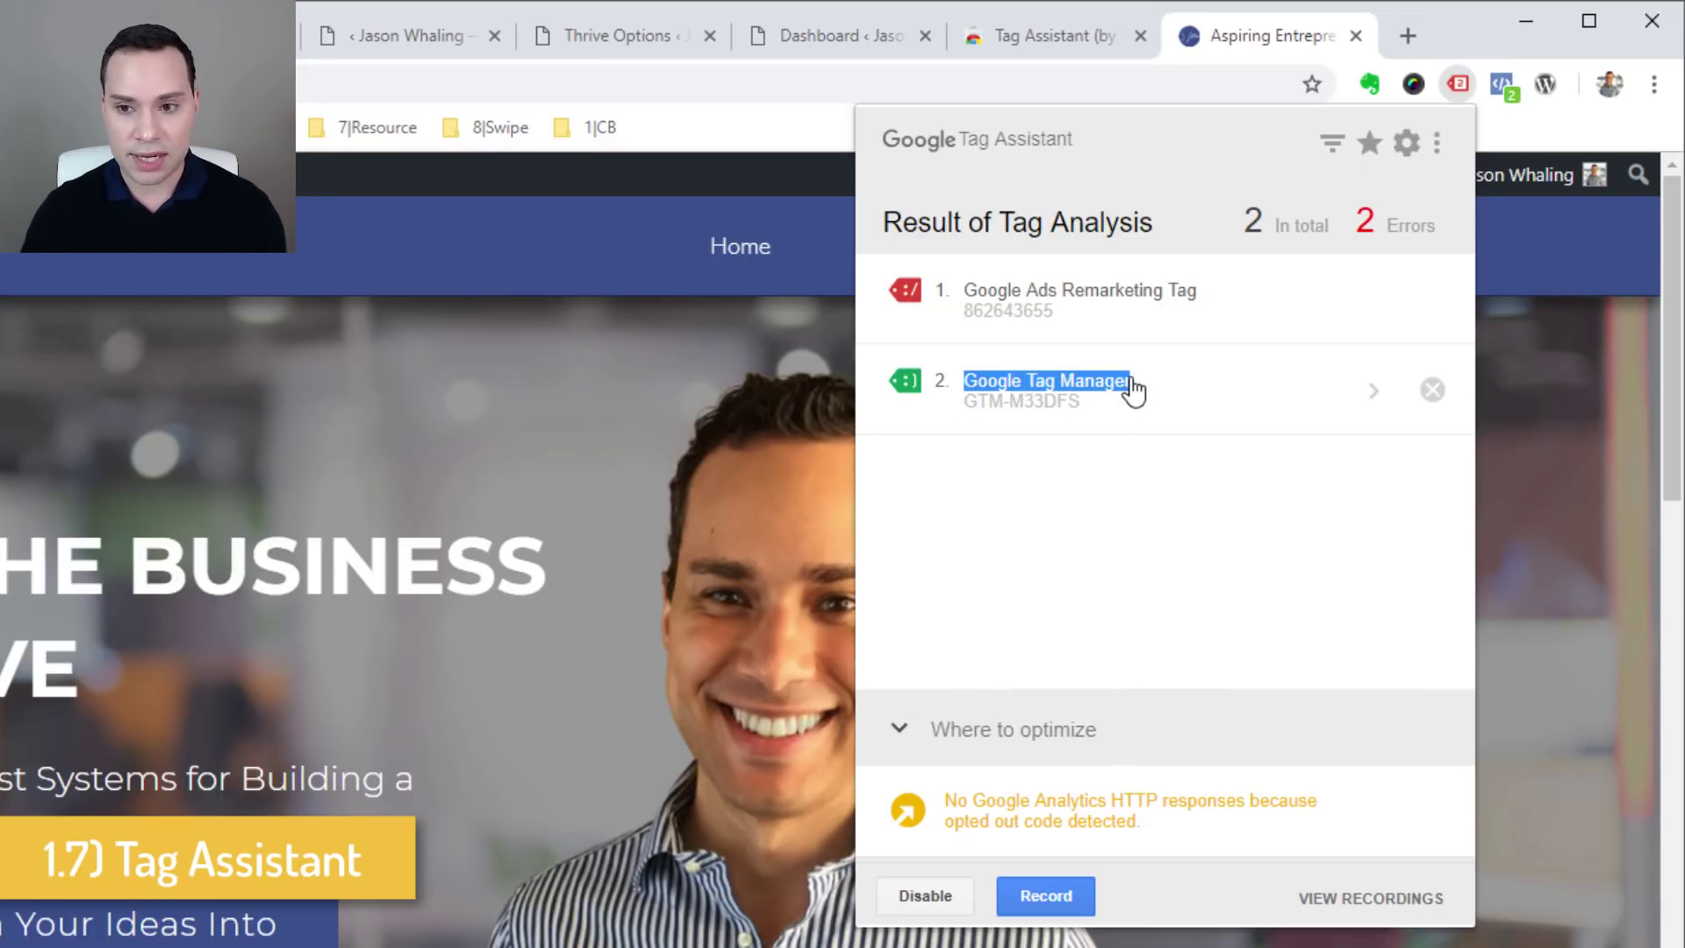
left_click(885, 198)
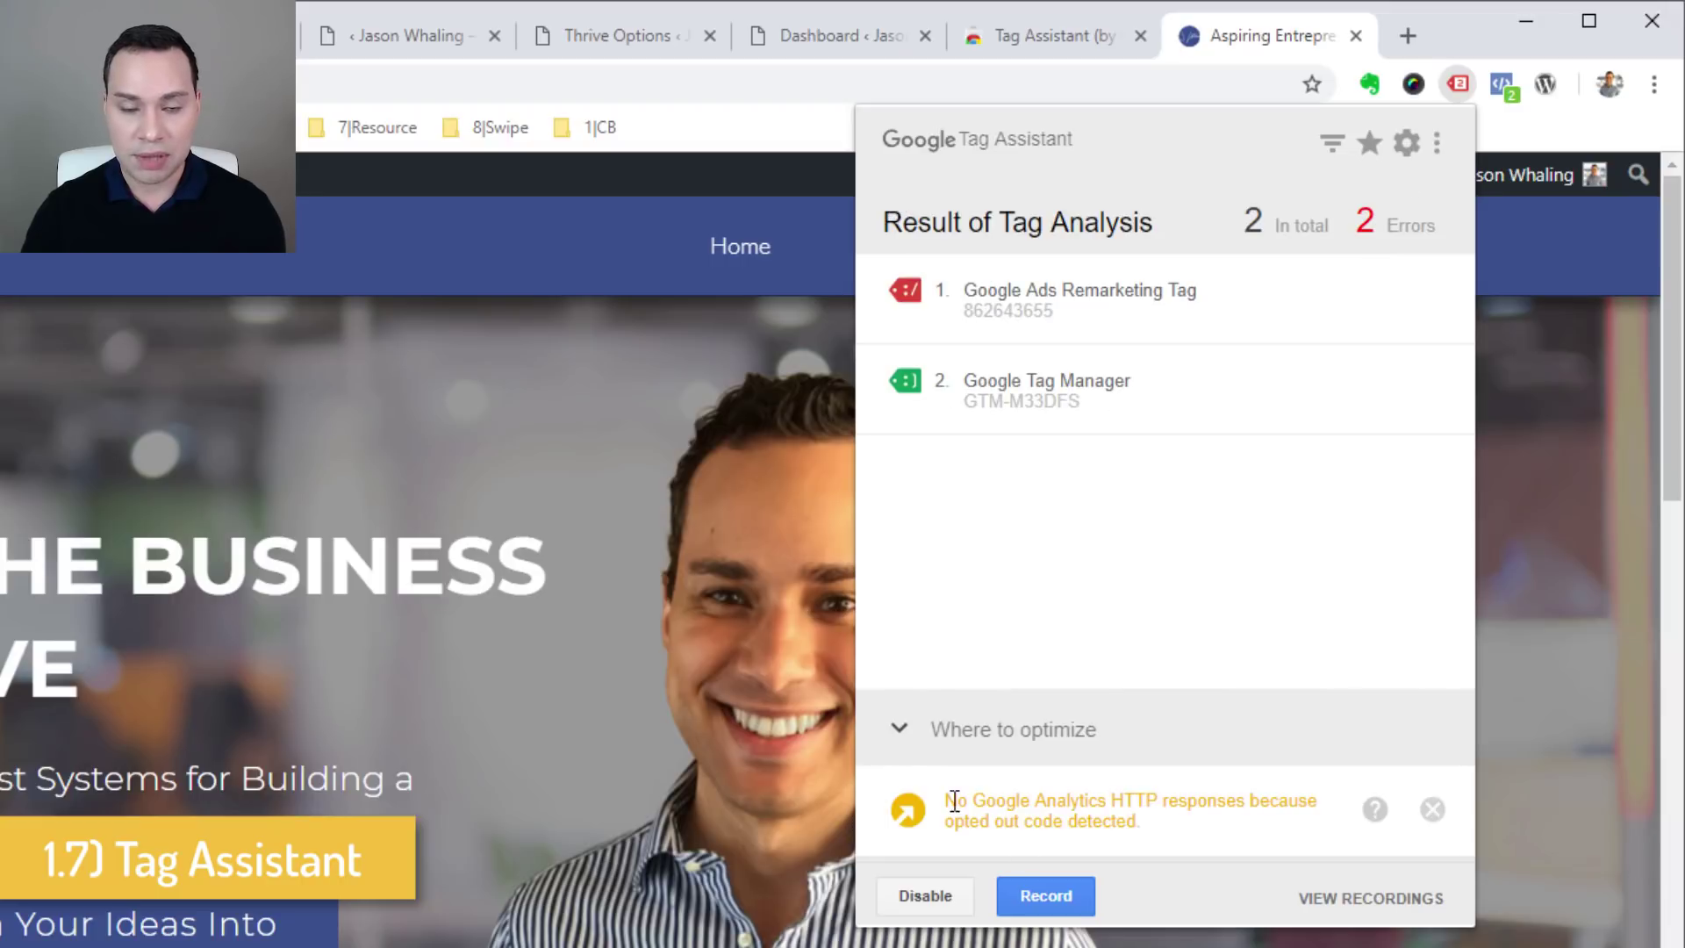
left_click_drag(949, 797, 1167, 829)
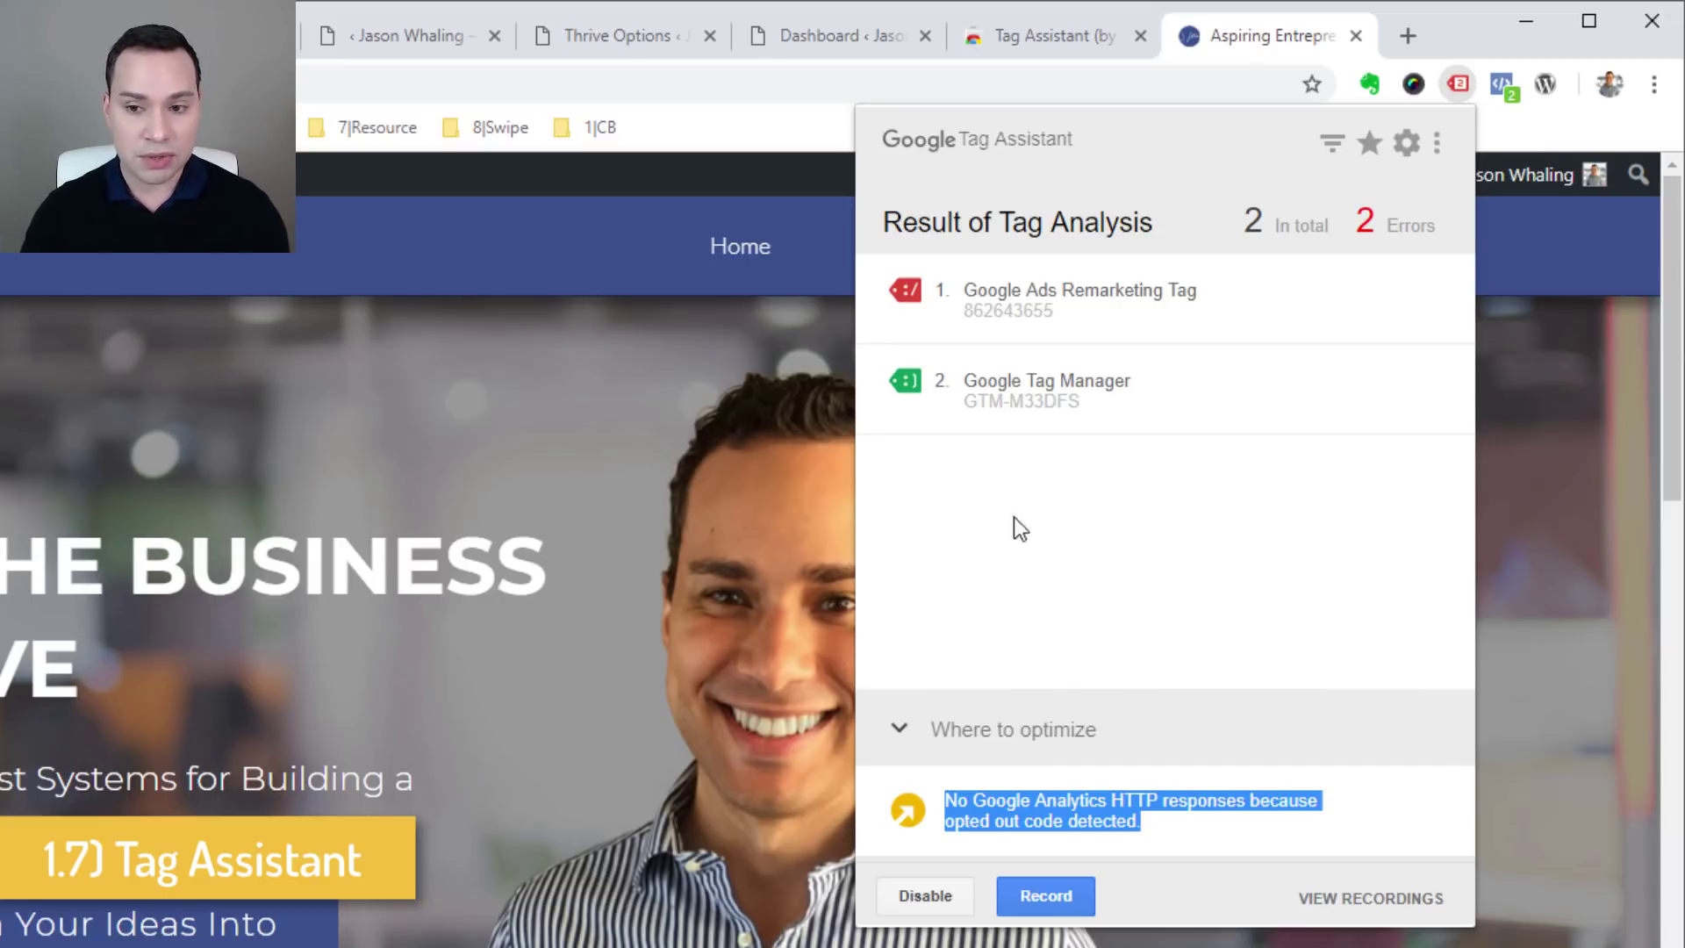
Step: Review the Google Ads Remarketing Tag's error details in Tag Assistant and return to the tag list
mouse_move(976, 382)
left_mouse_down()
mouse_move(1141, 395)
mouse_move(974, 383)
left_mouse_up()
left_click(897, 377)
left_click(894, 204)
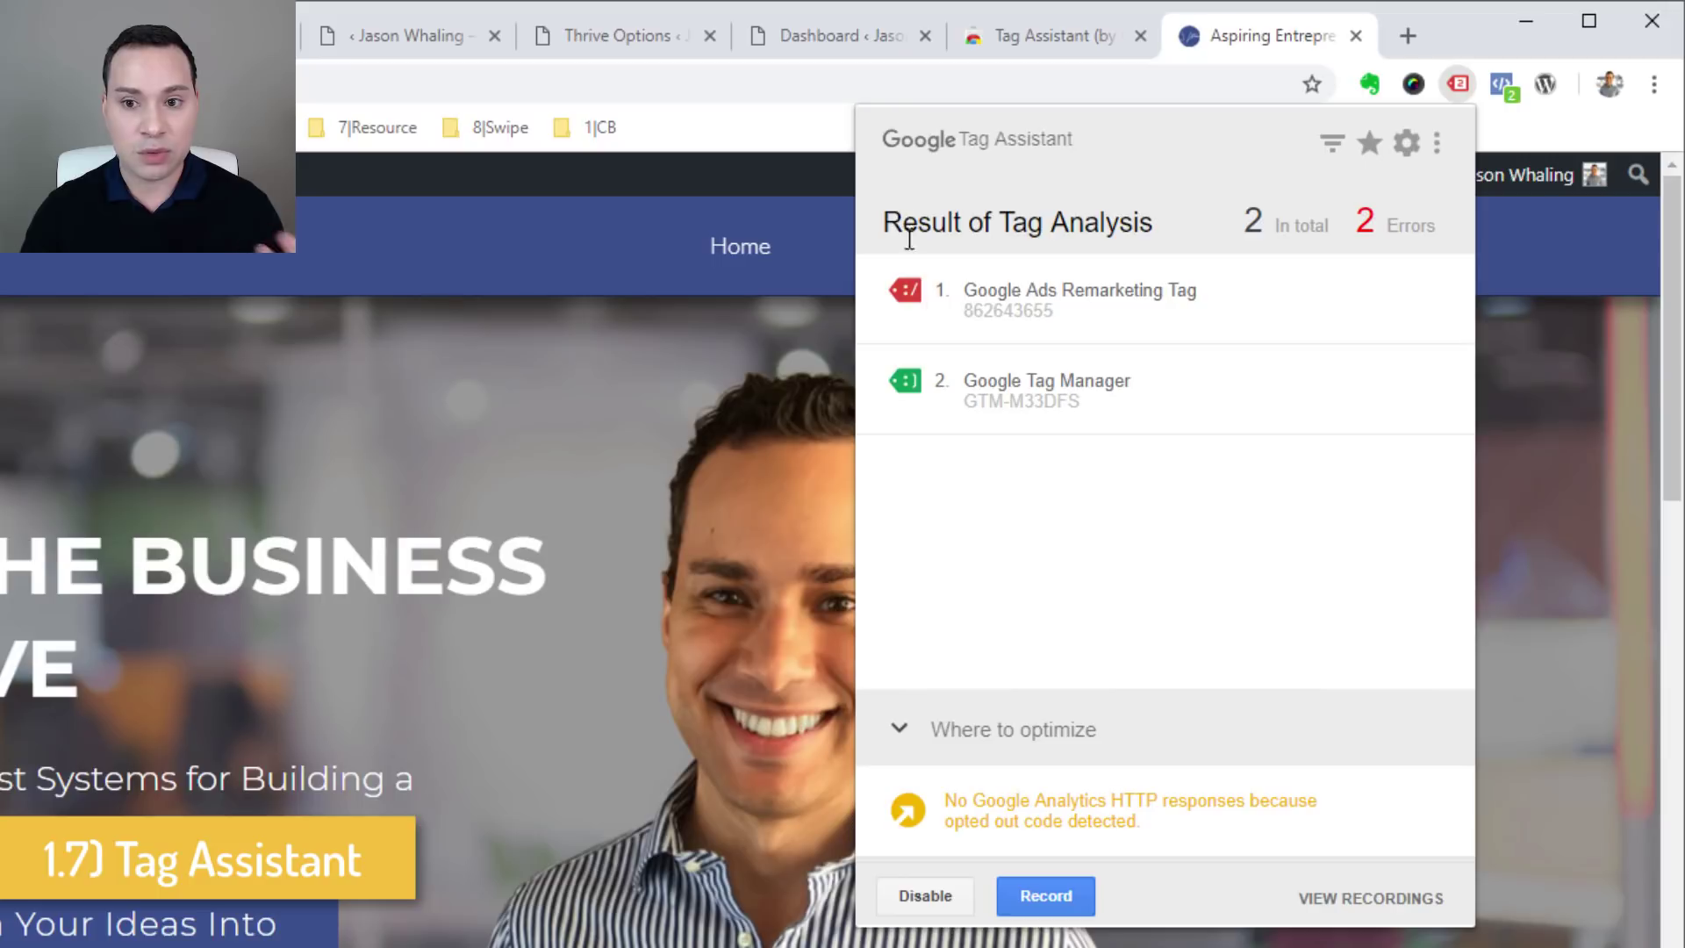
left_click(1072, 307)
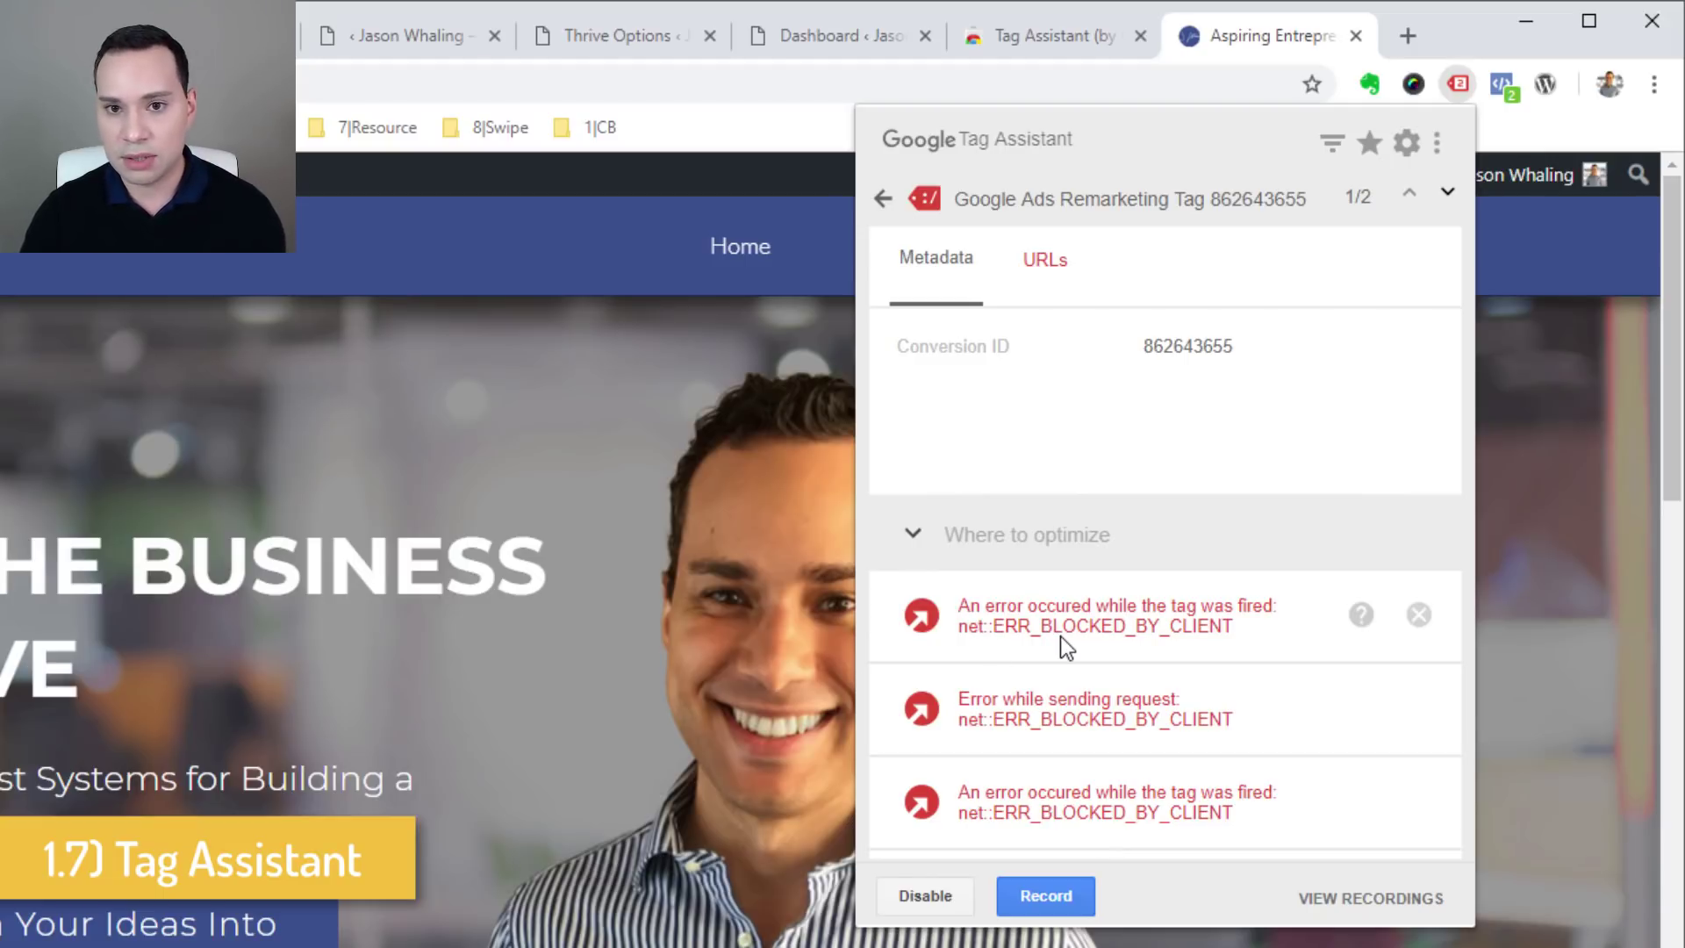
left_click(883, 203)
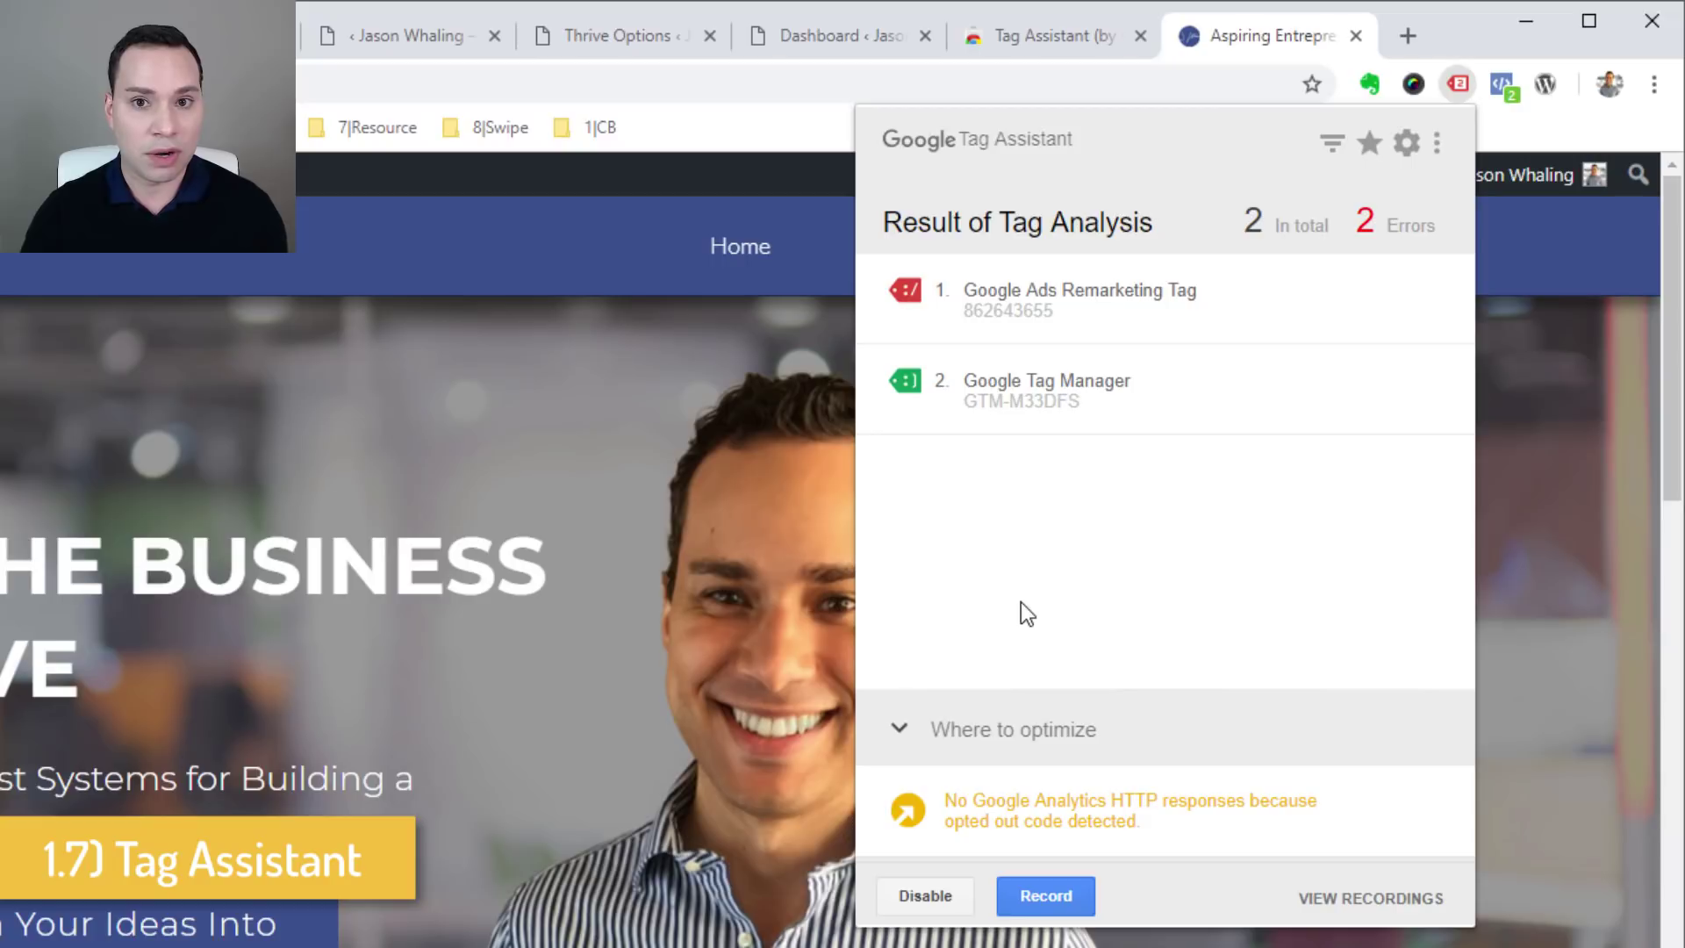
Step: Switch to the Google Analytics window and open its Admin area
key("alt+Tab")
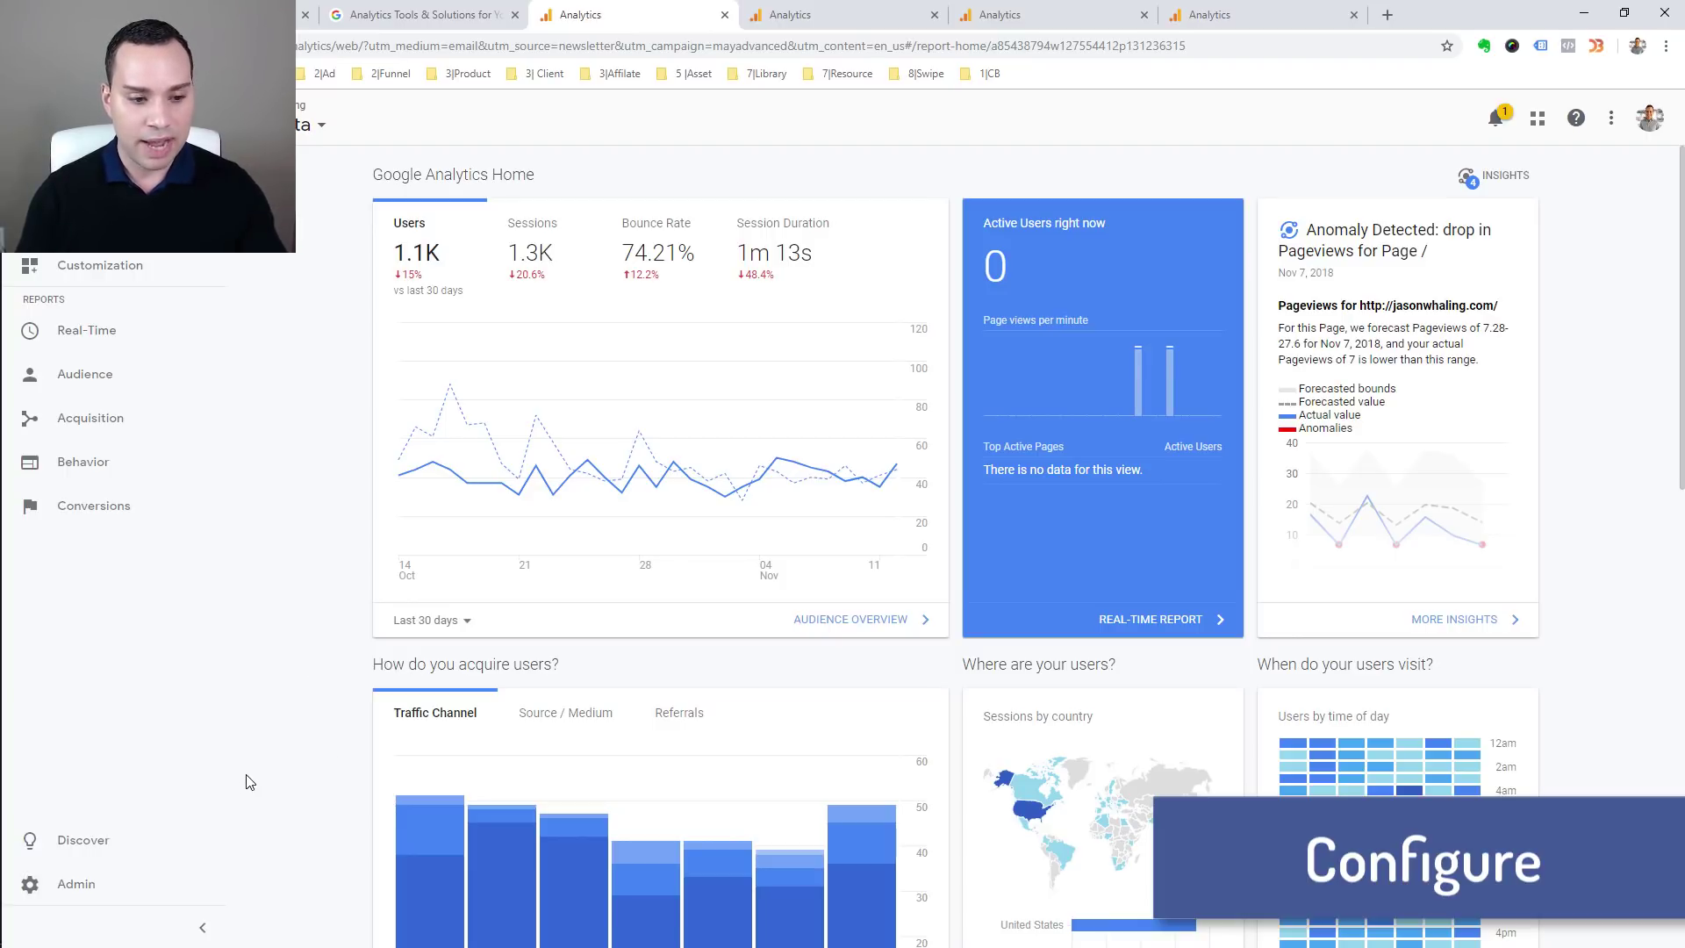
left_click(121, 888)
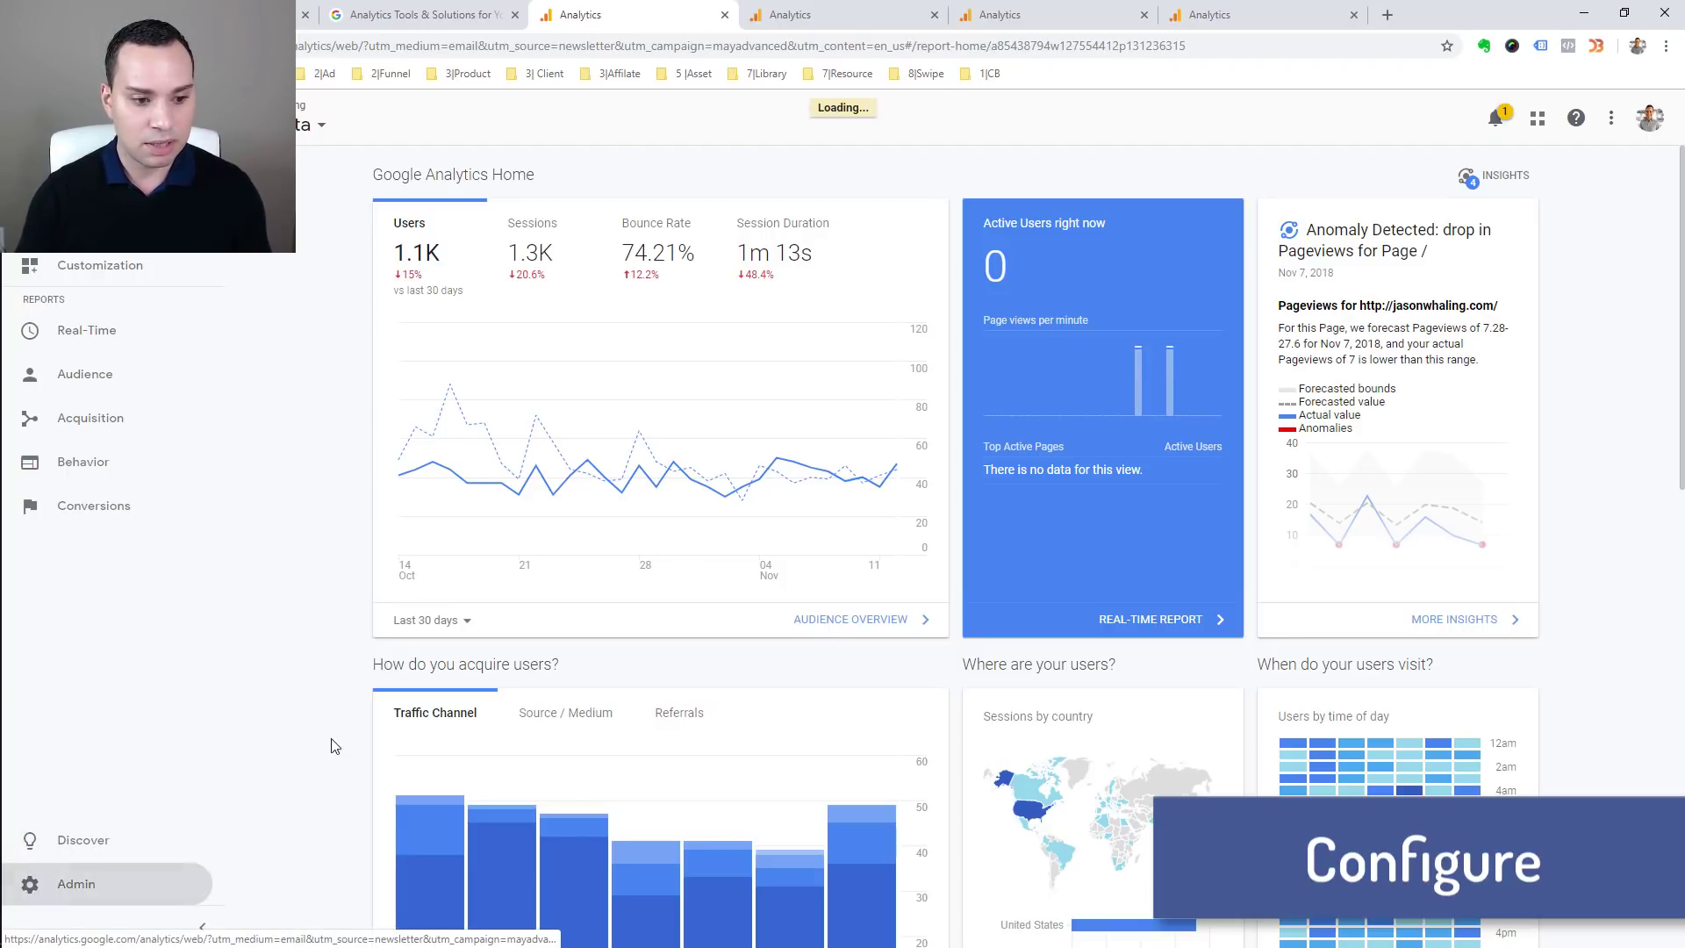
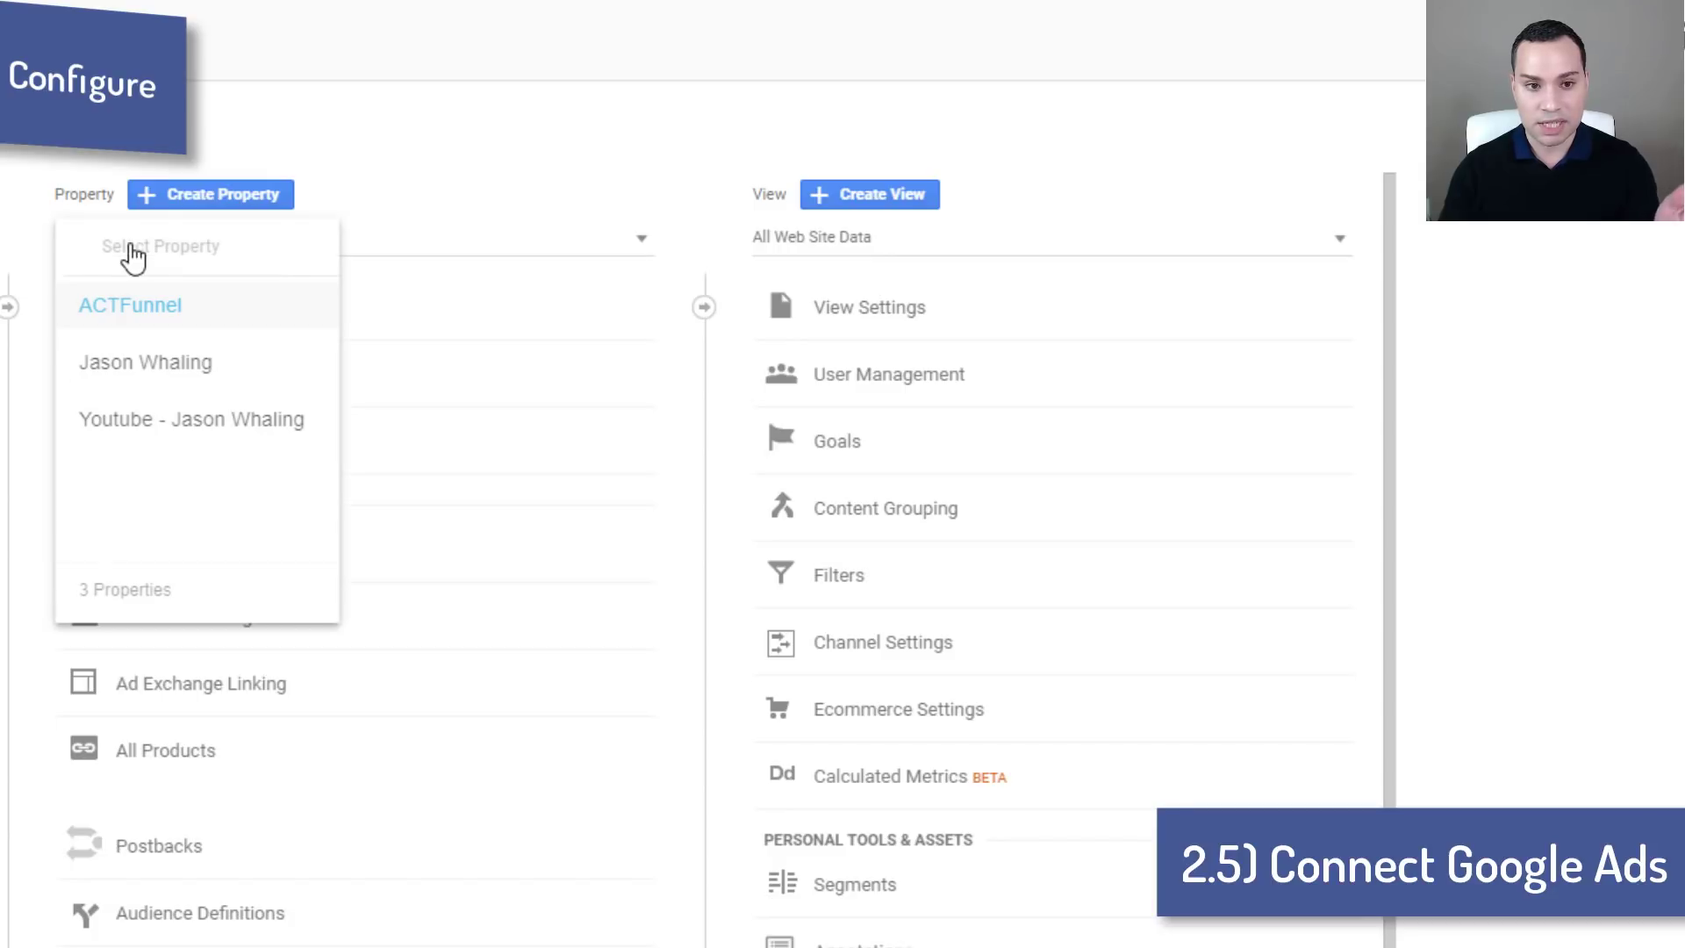
Step: Start a Google Ads link group for the ACTFunnel property and select the ACT Funnel ads account
left_click(130, 305)
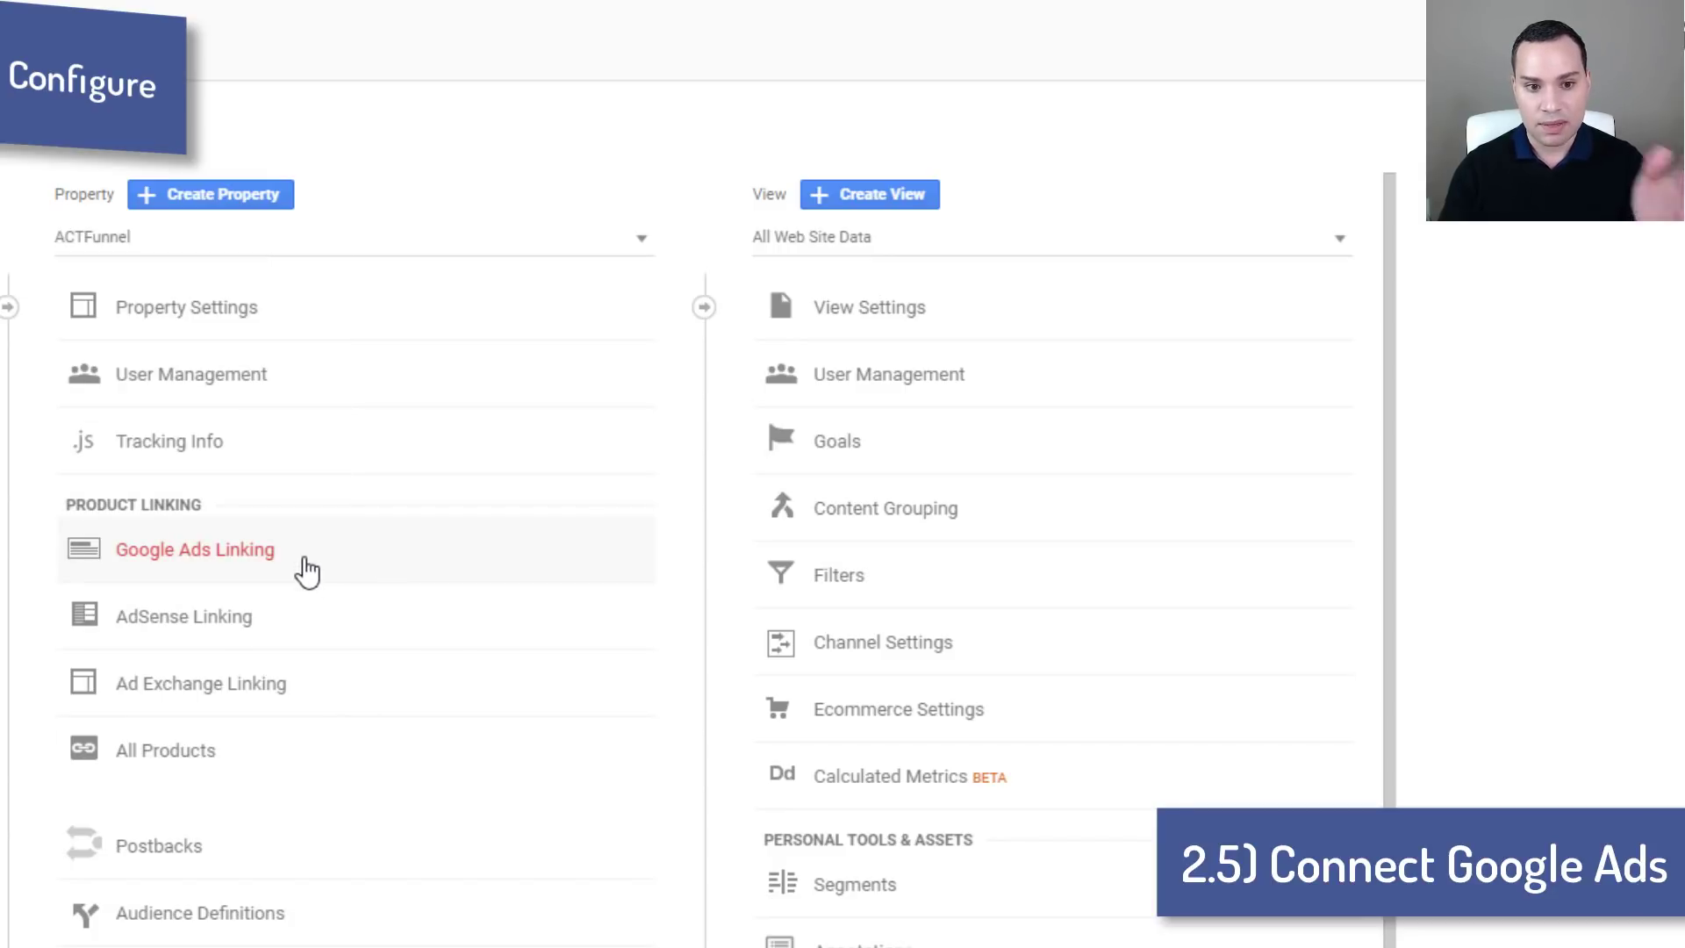
left_click(277, 562)
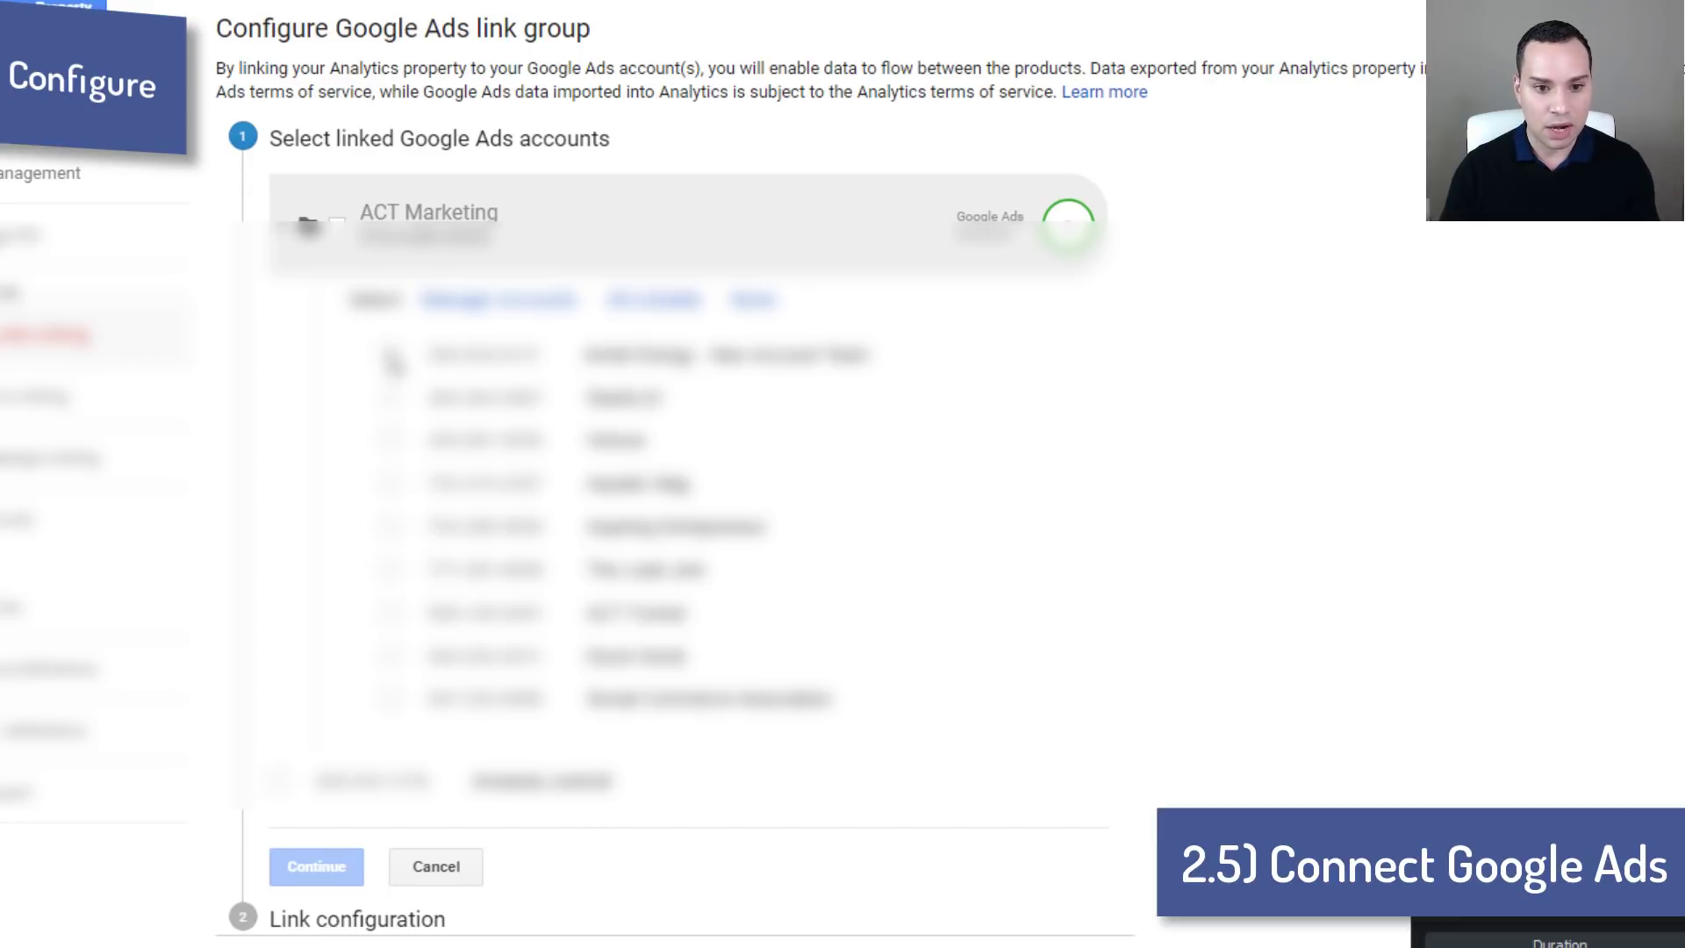
left_click(389, 612)
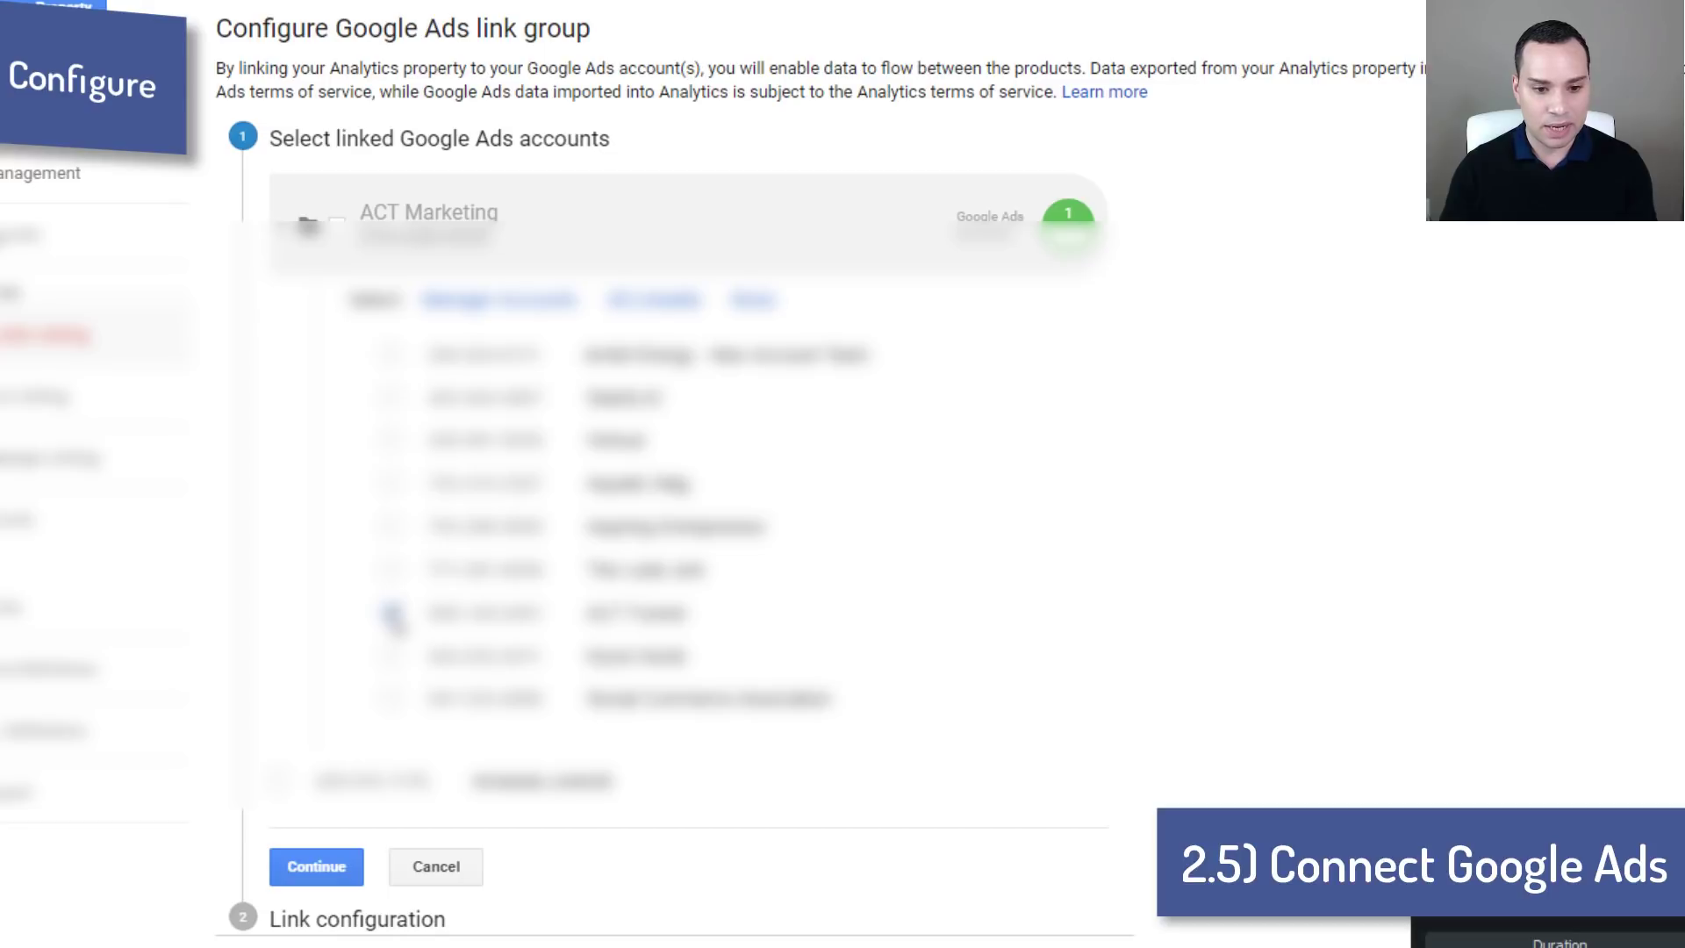
left_click(317, 868)
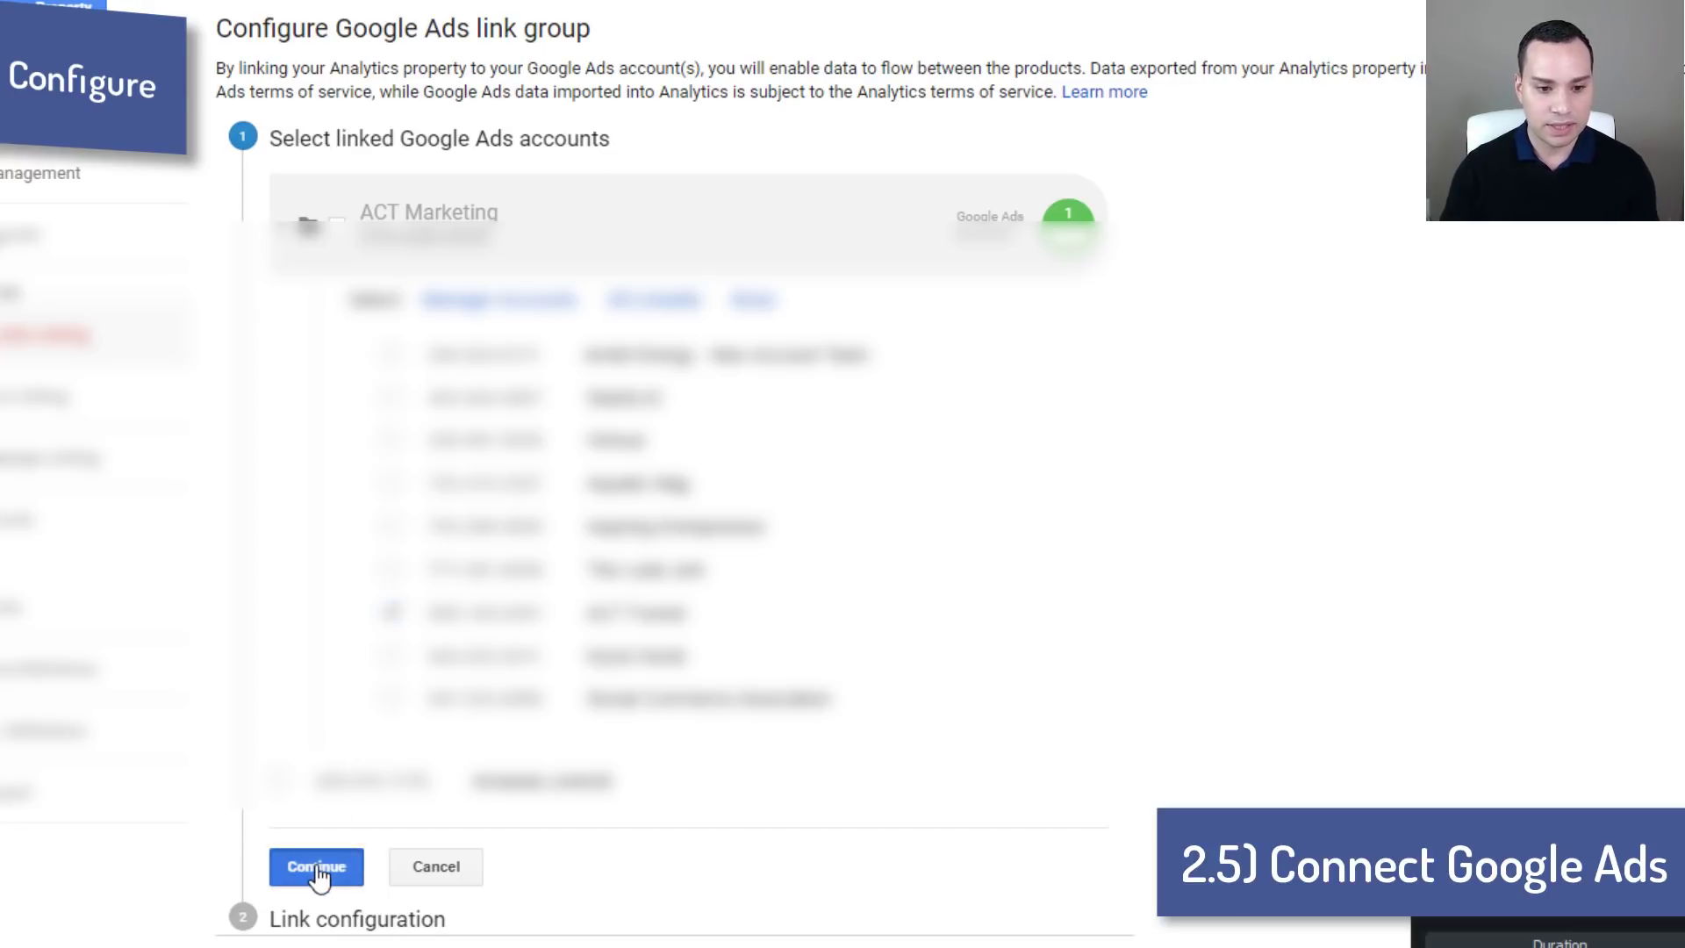
Step: Title the link group ACT Funnel, turn on linking for All Web Site Data and link the accounts
left_click(443, 293)
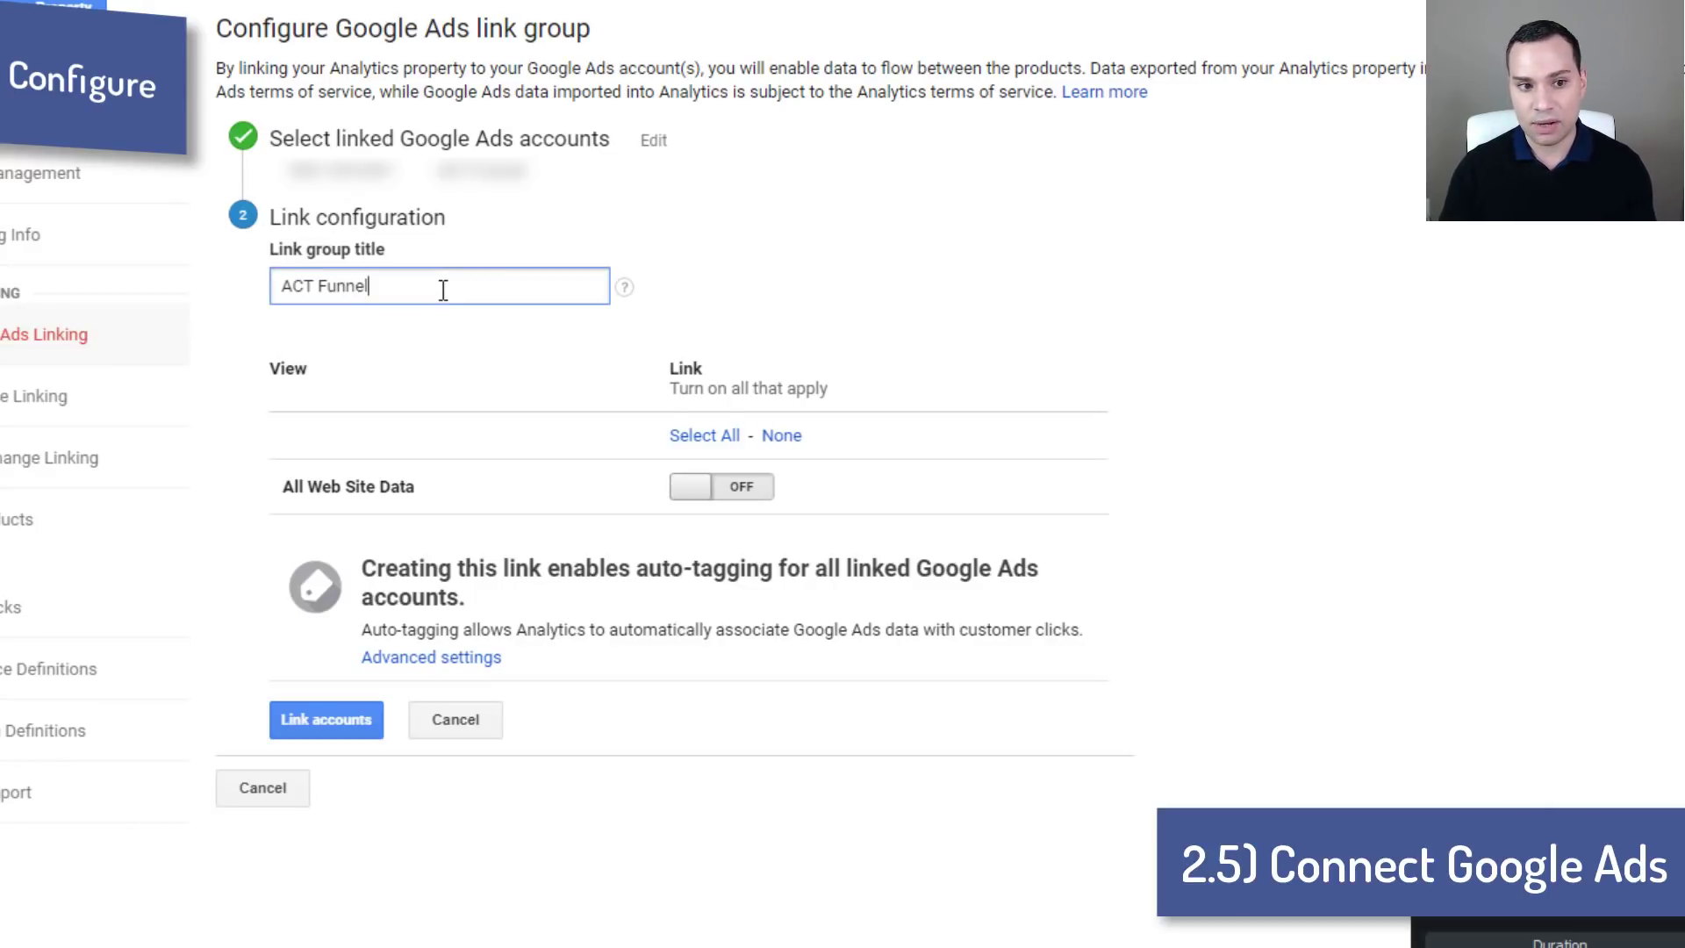
left_click(485, 352)
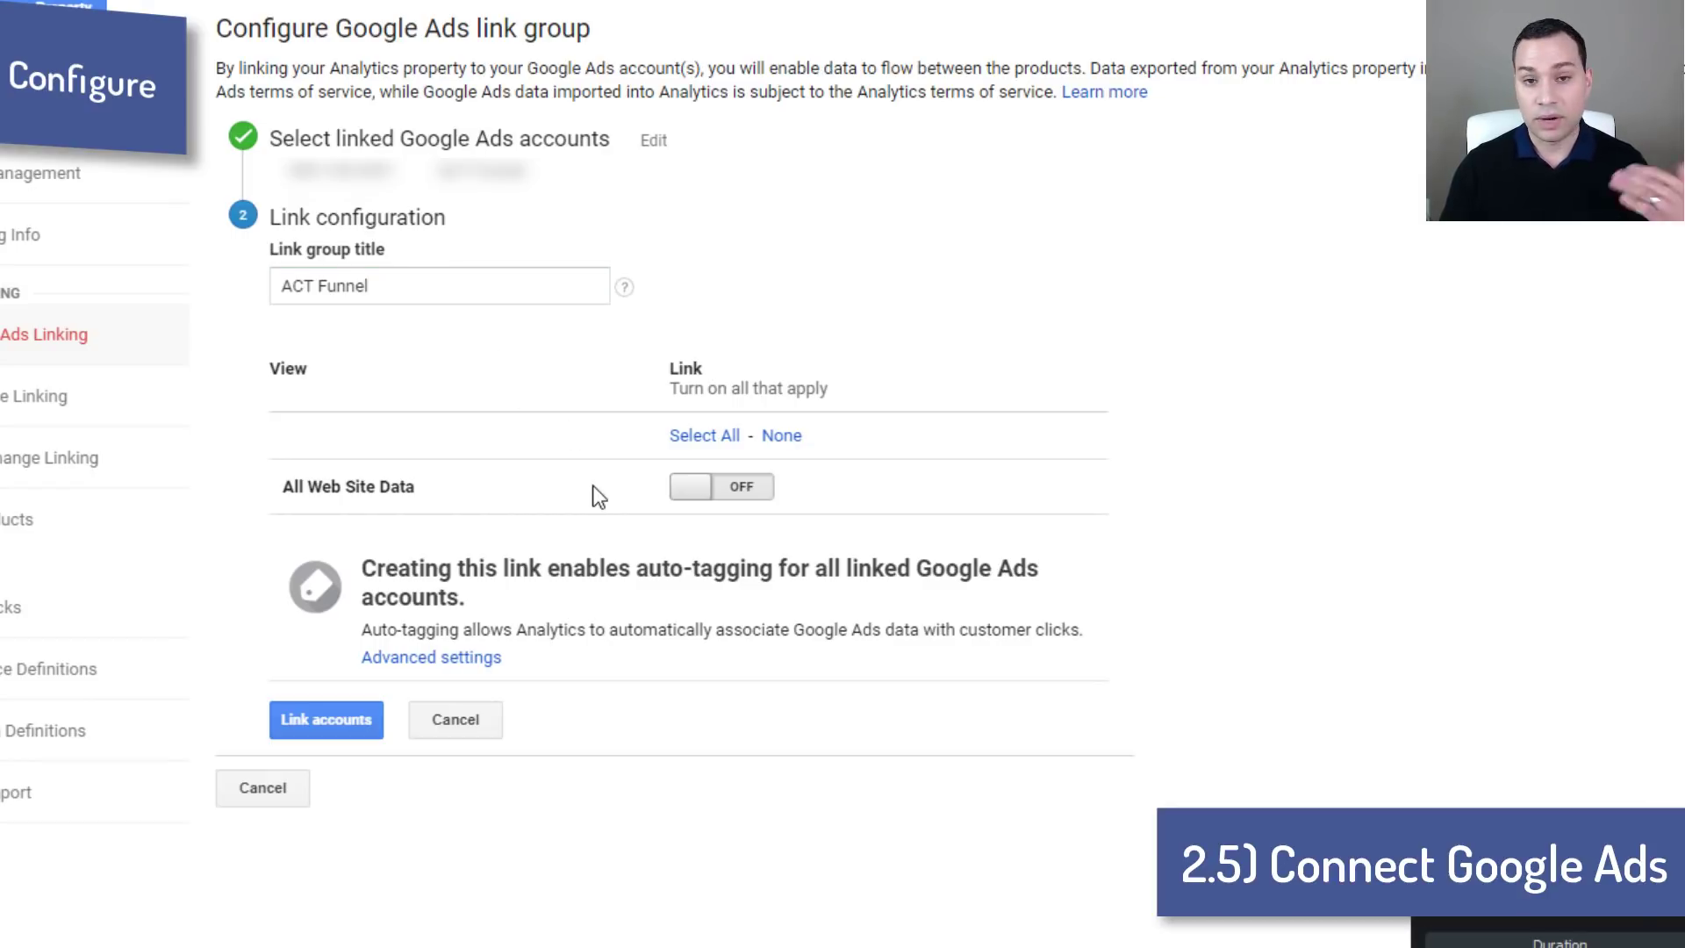
left_click_drag(419, 488, 280, 479)
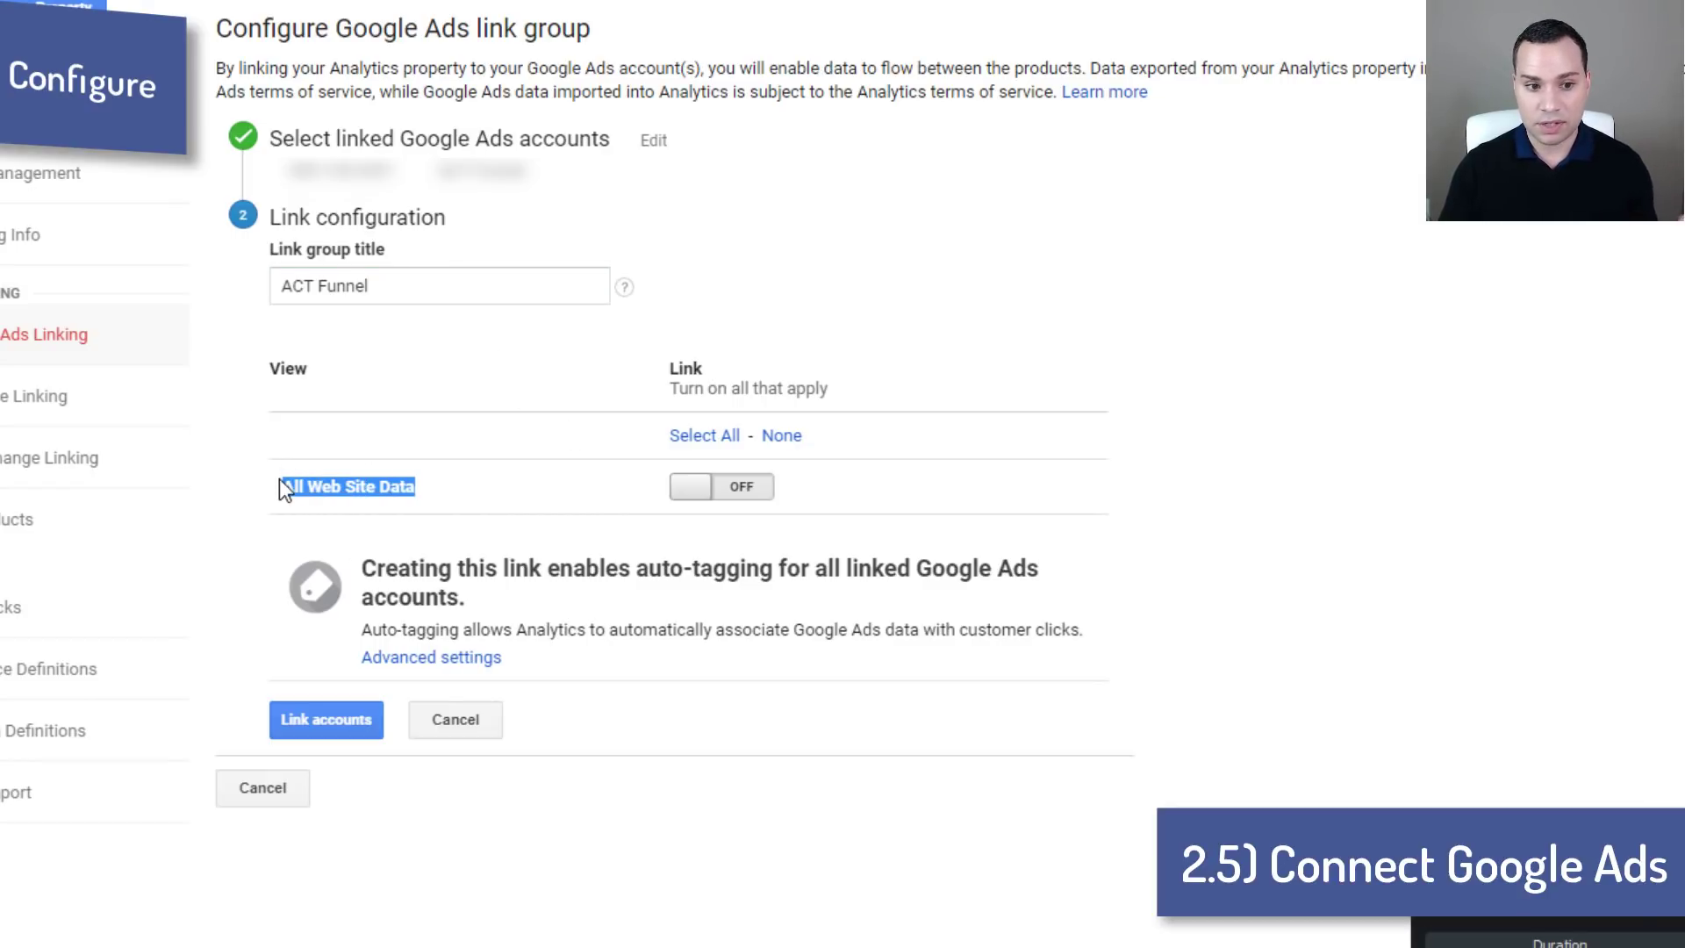
left_click(727, 492)
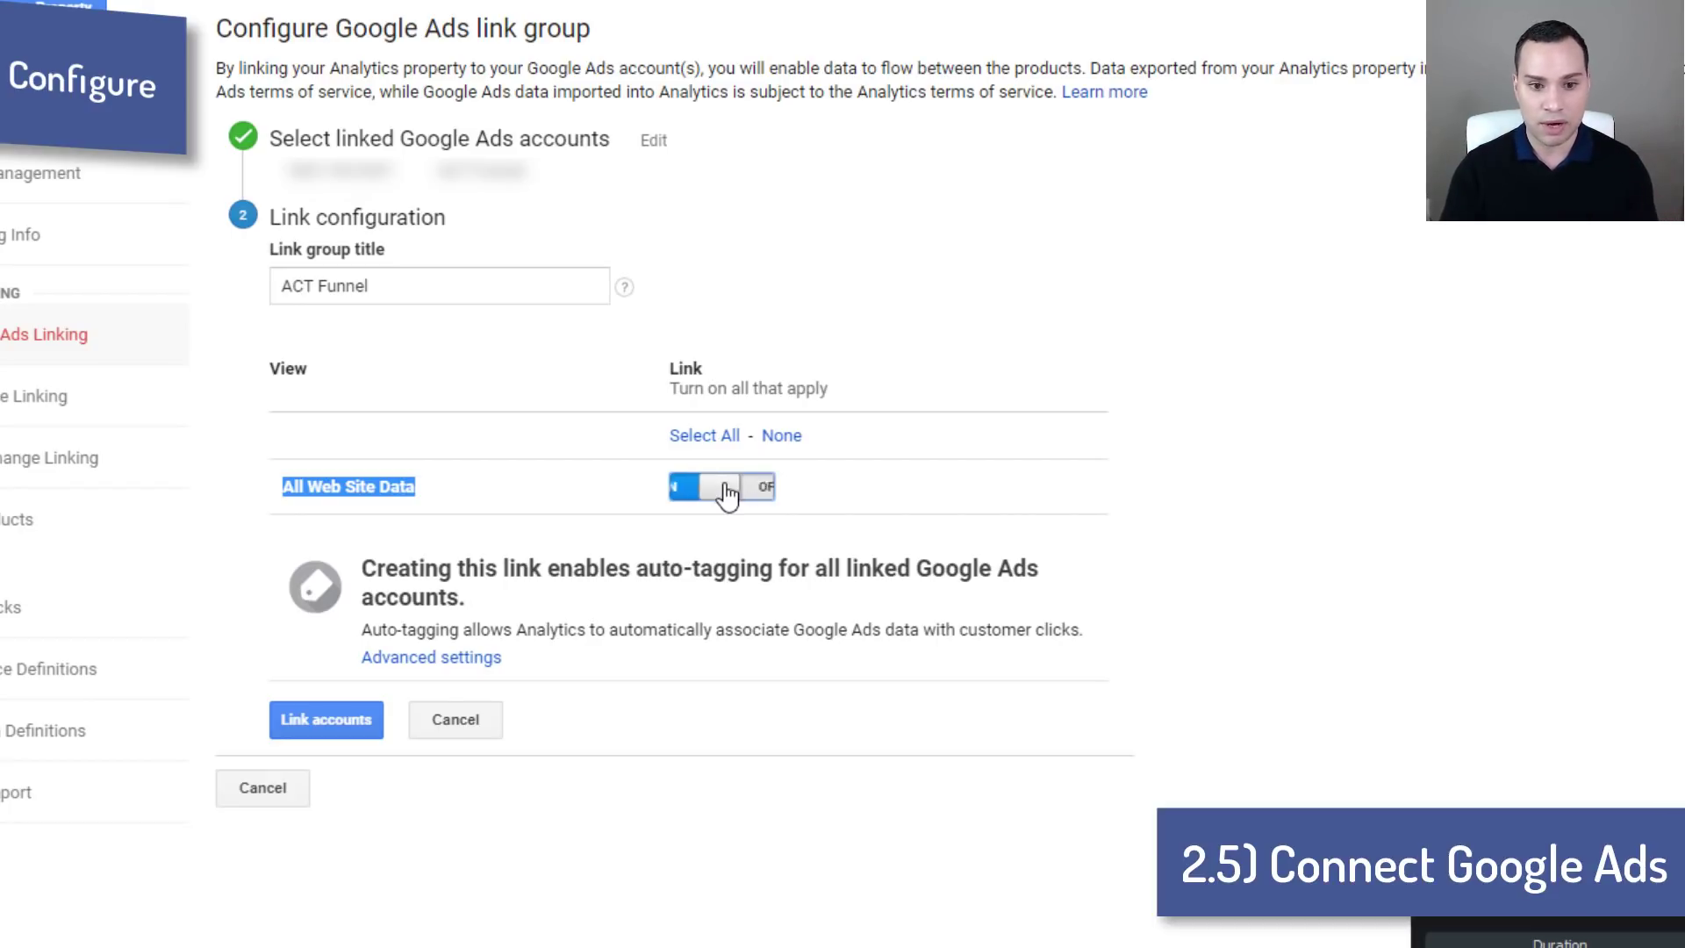
left_click(329, 725)
left_click(343, 835)
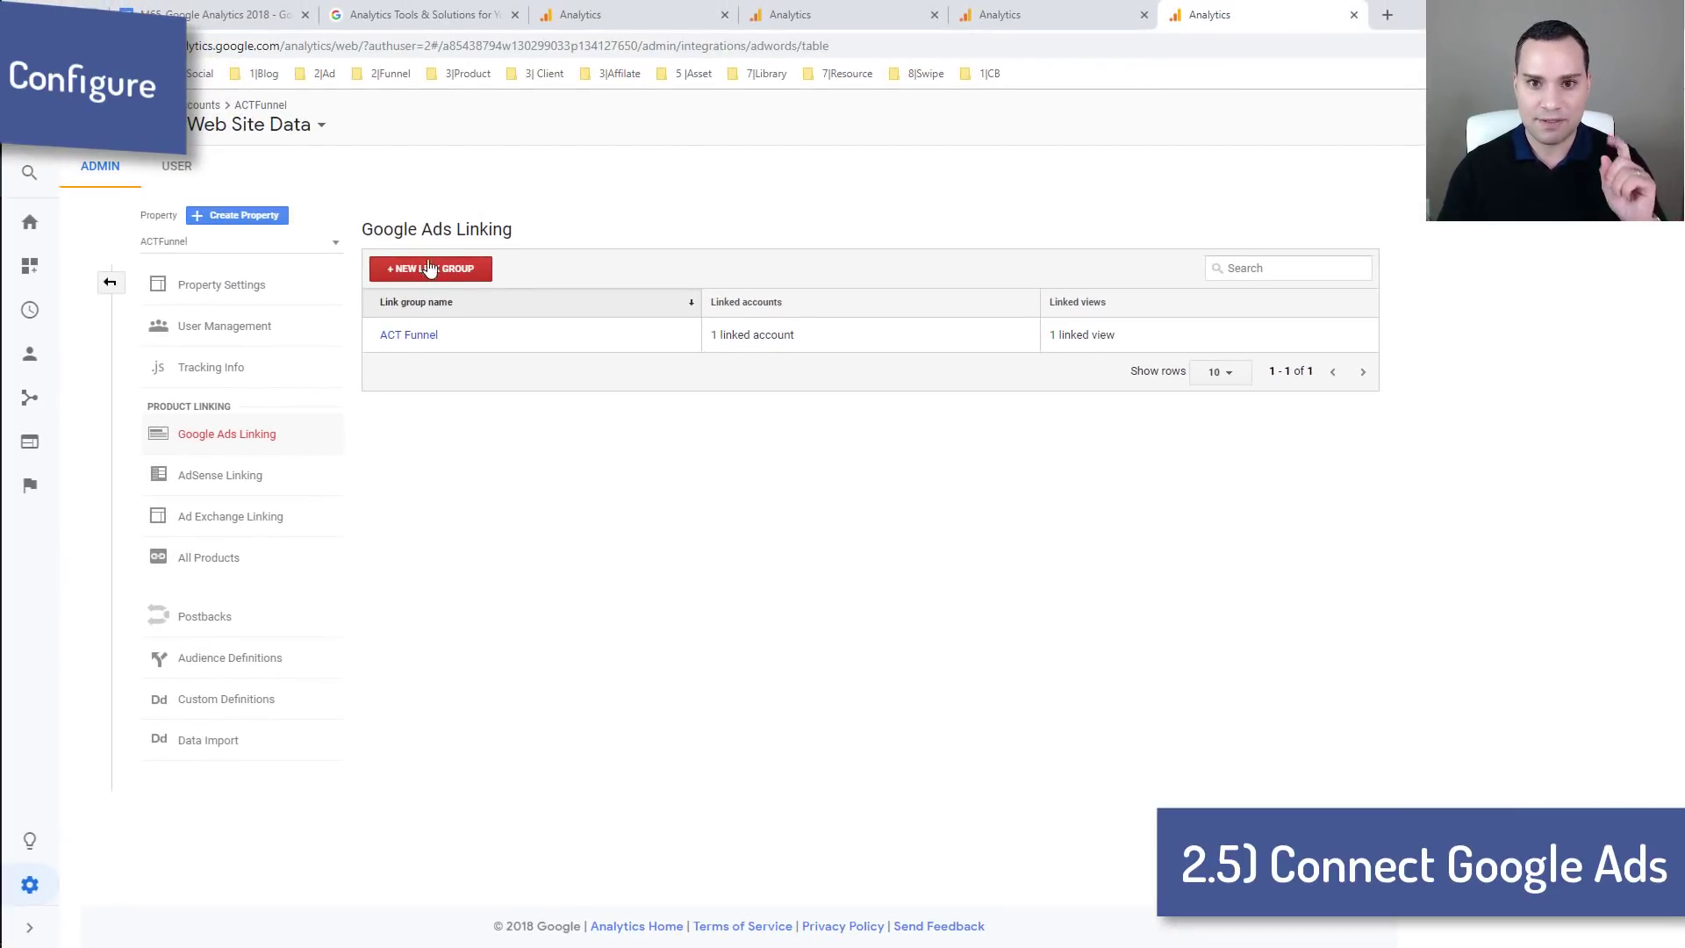
Step: Start an AdSense link for the personal website's property in the other Analytics tab, choosing AdSense for Content
left_click(1030, 14)
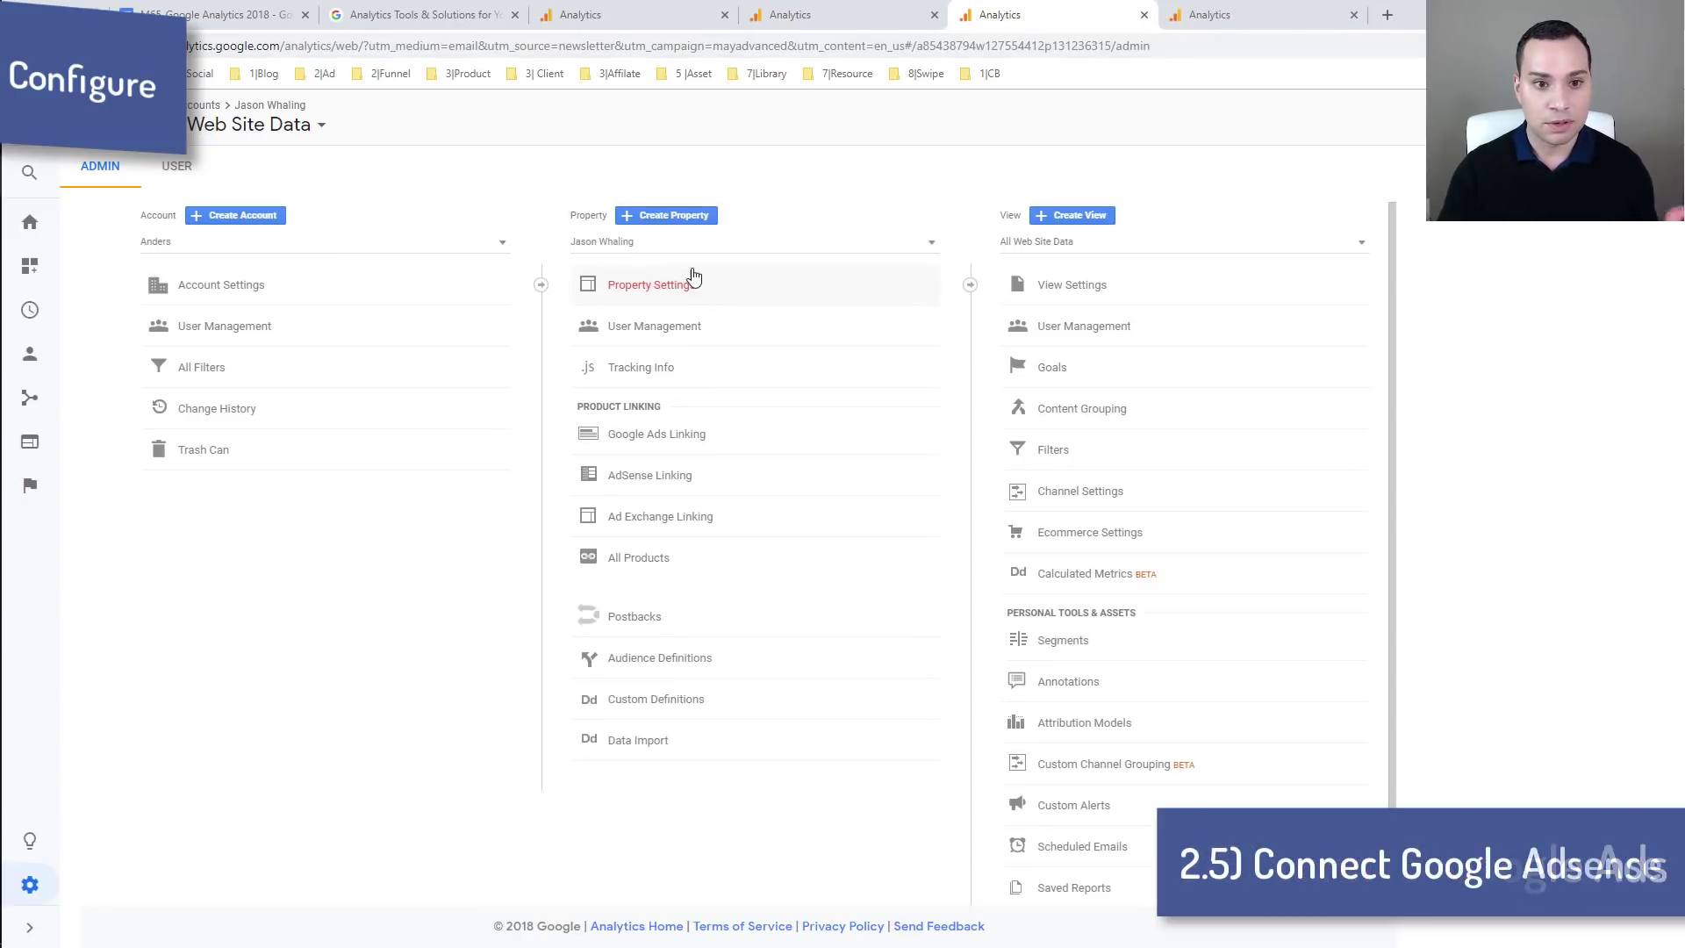
left_click(700, 241)
left_click(343, 728)
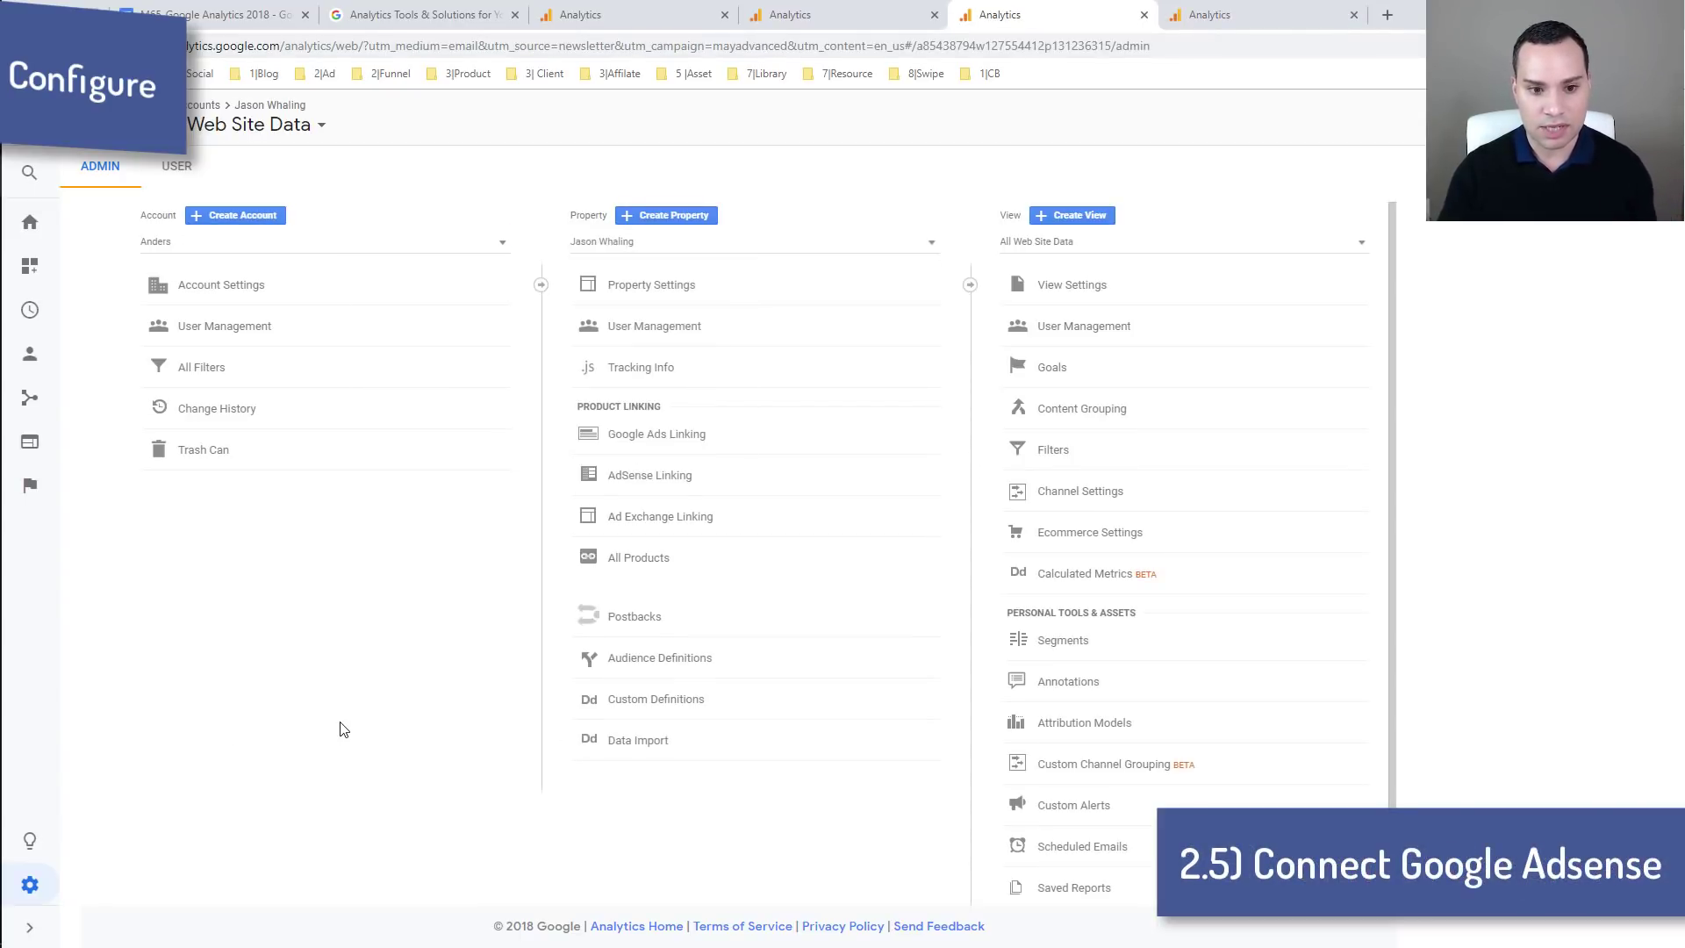
left_click(697, 485)
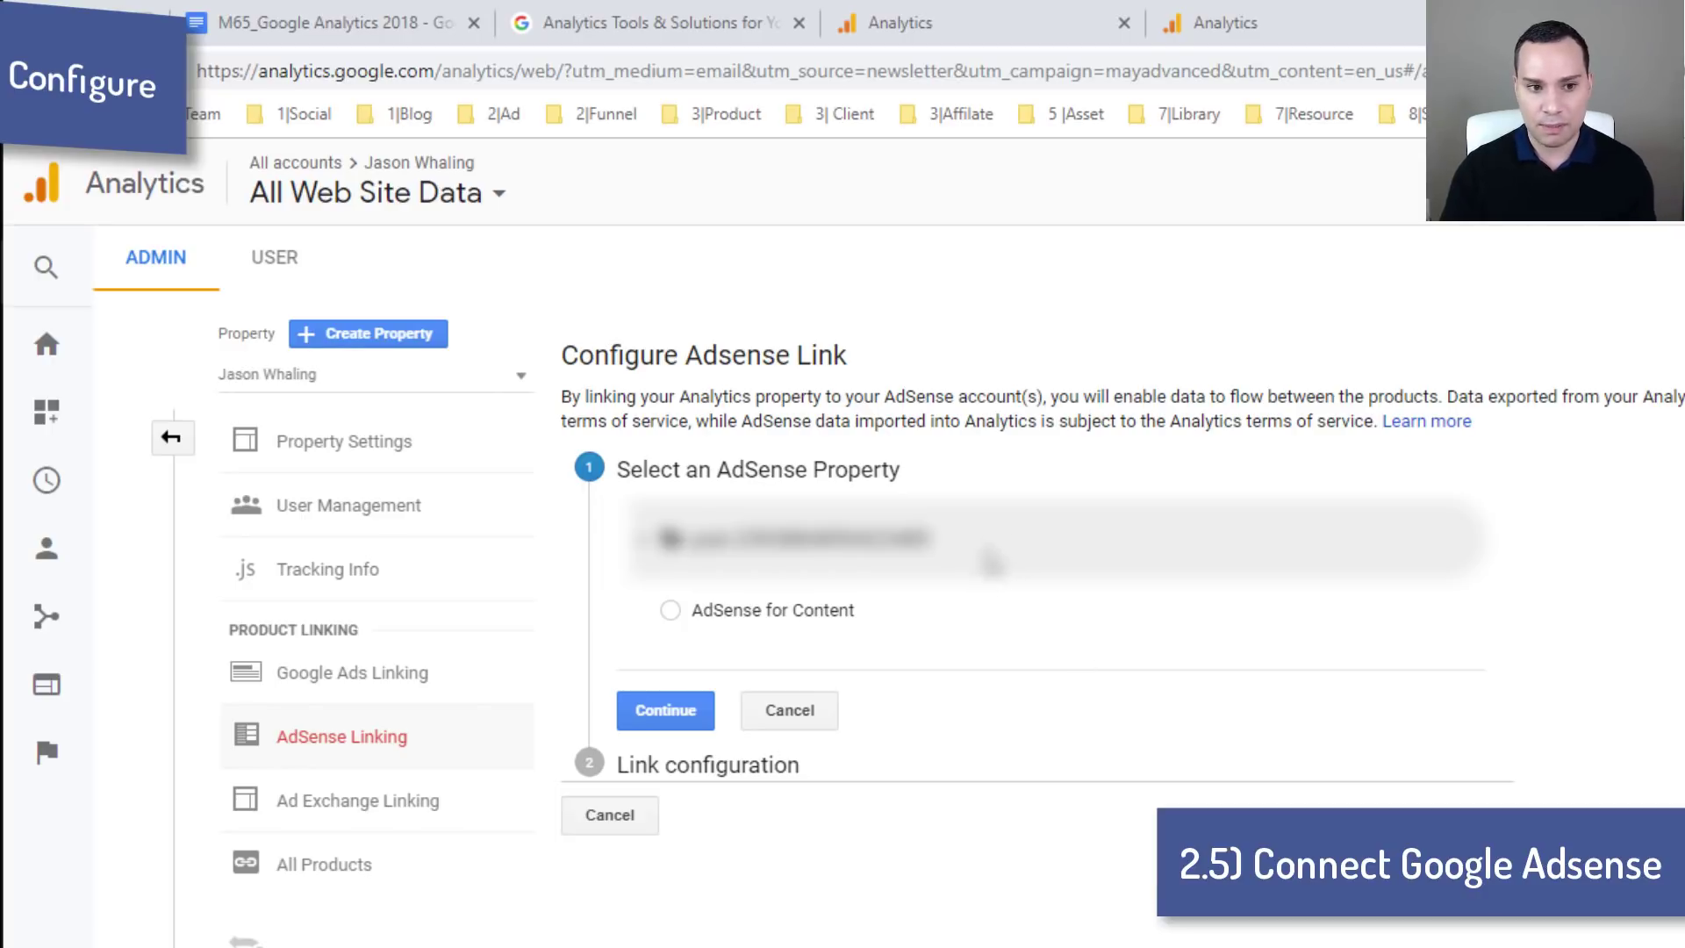
left_click(792, 609)
left_click(689, 713)
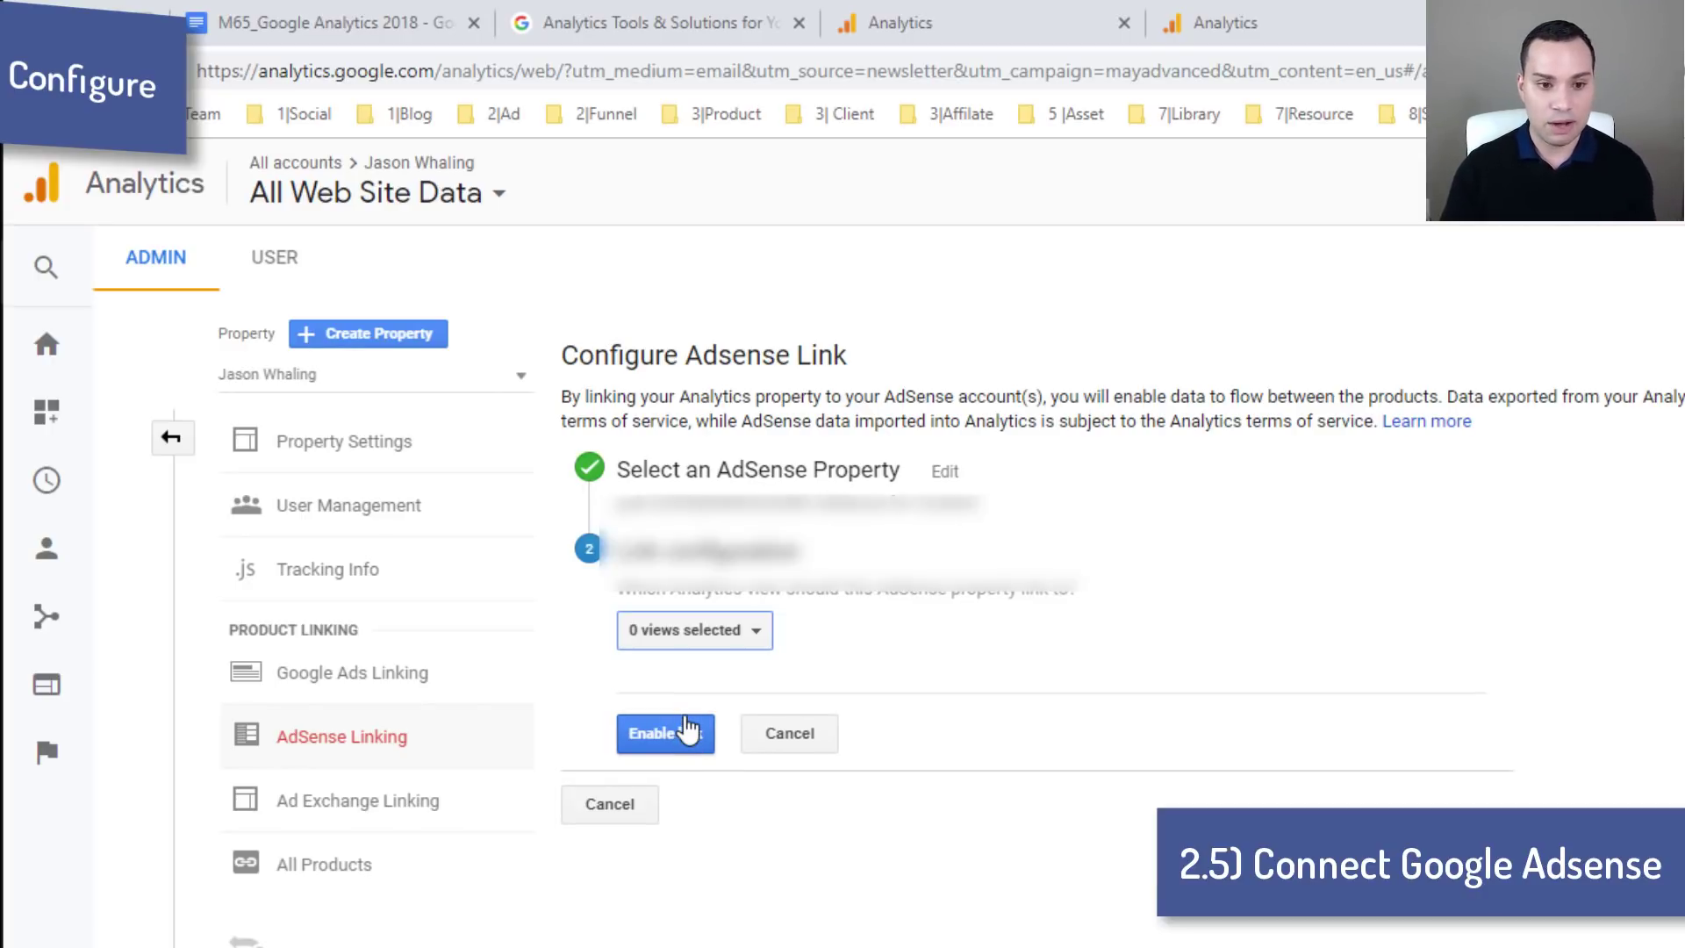
Step: Select one Analytics view for the AdSense link, enable the link and return to the Admin overview
left_click(756, 631)
left_click(804, 732)
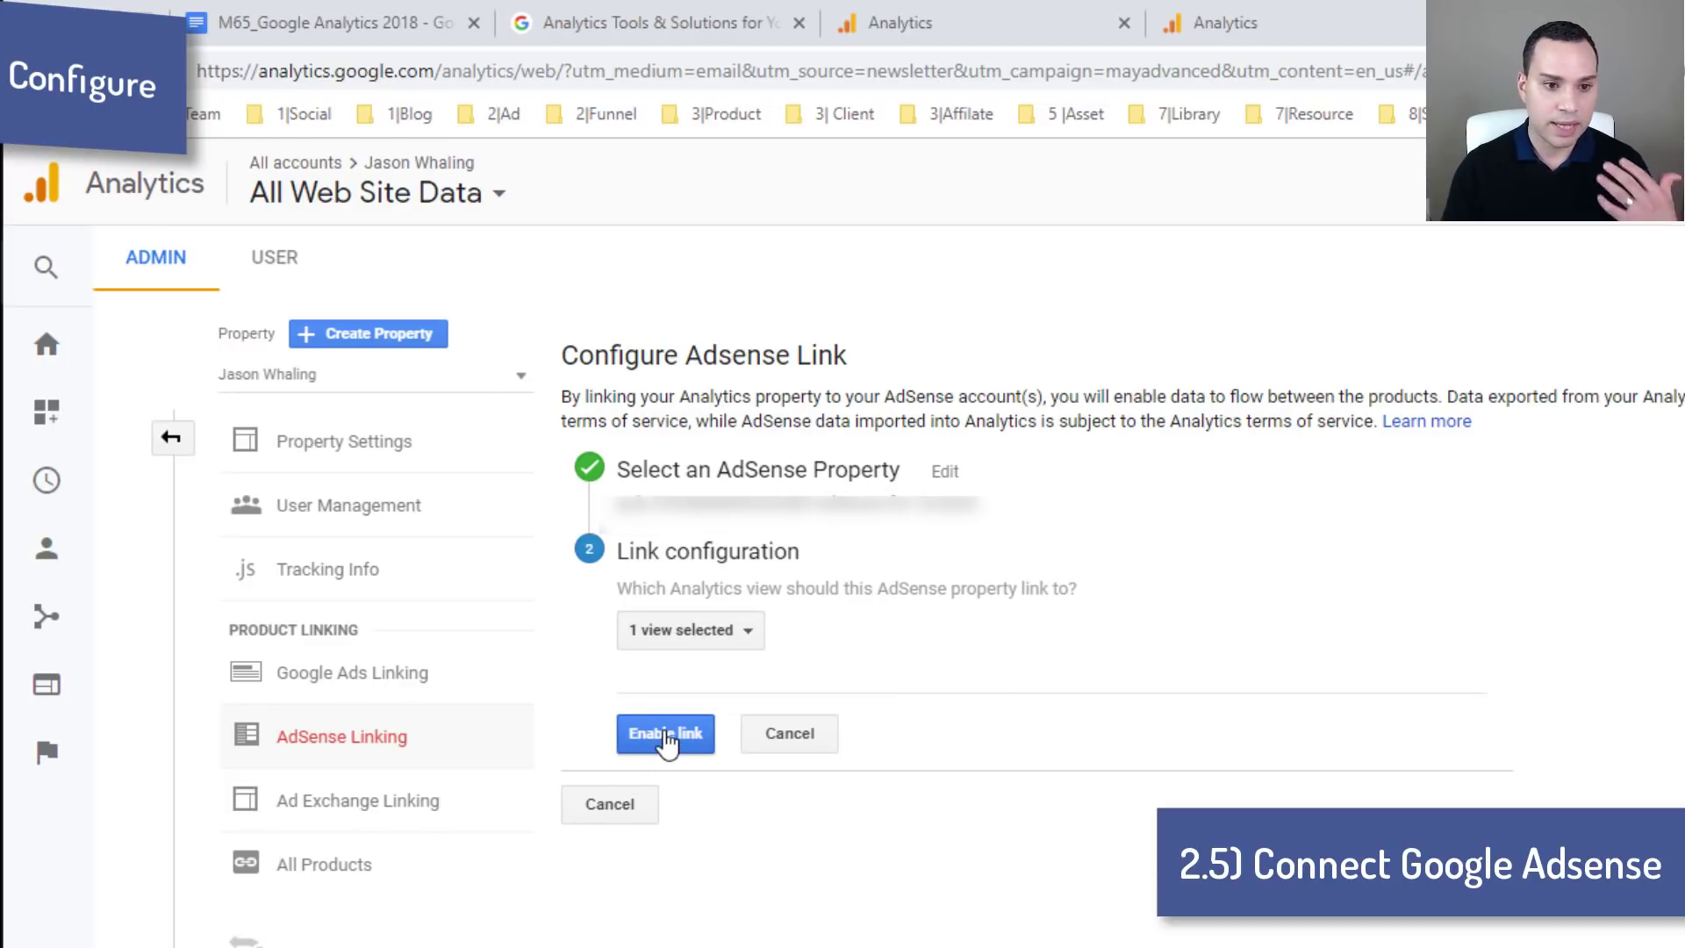
left_click(667, 742)
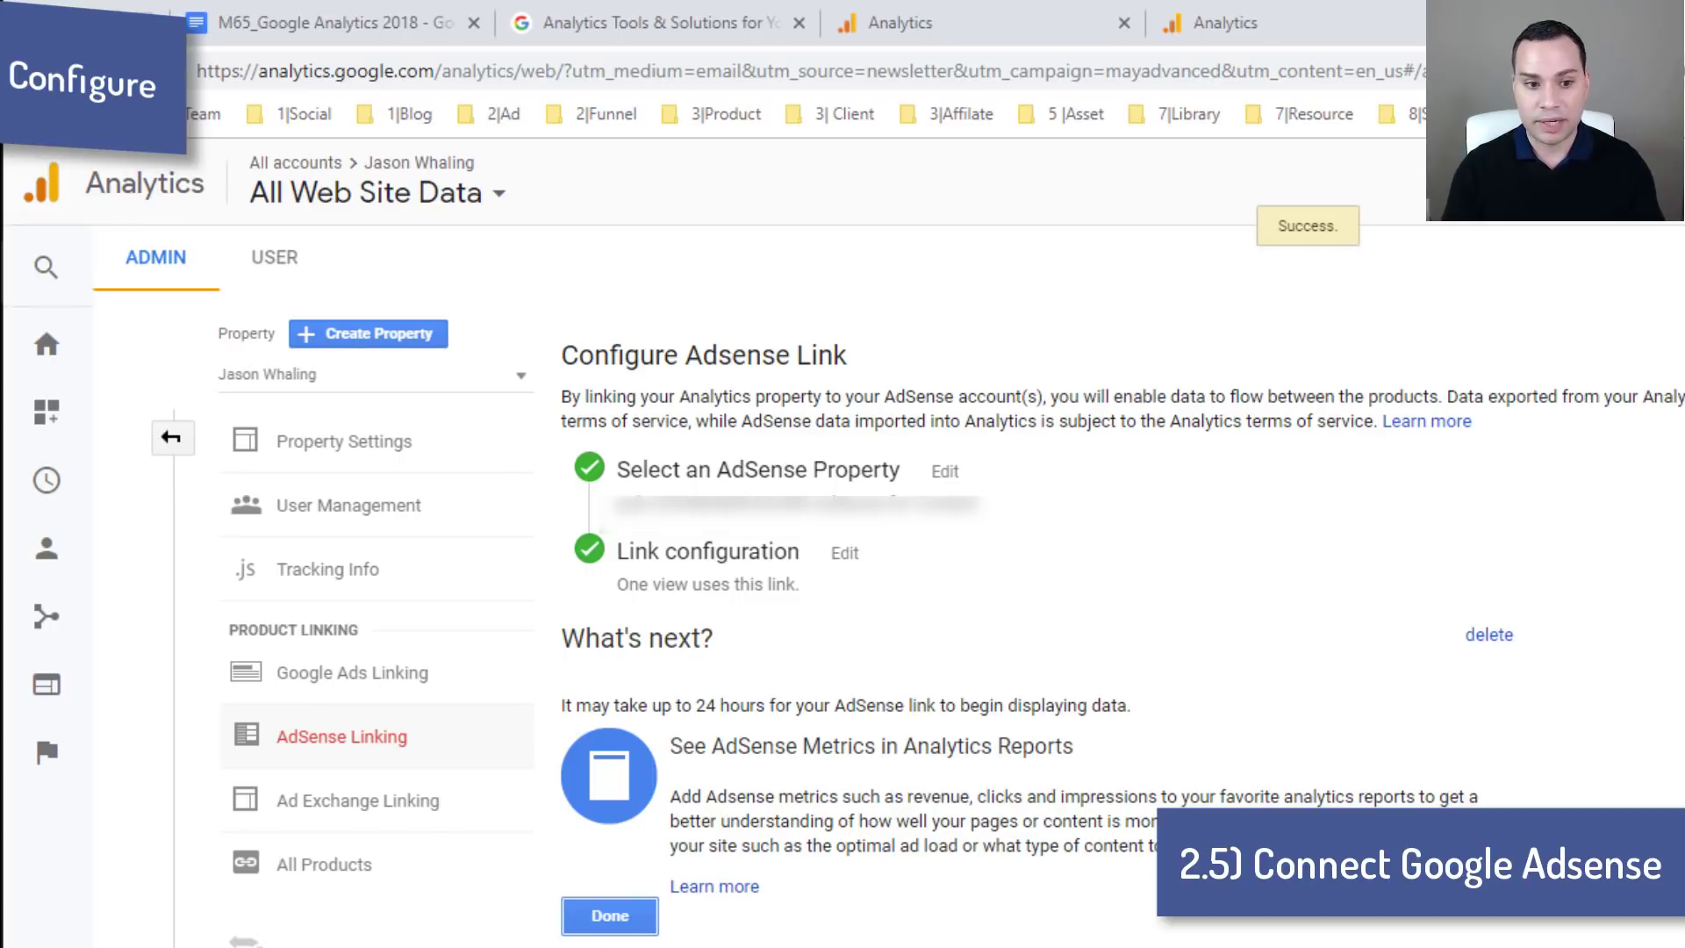
left_click(605, 918)
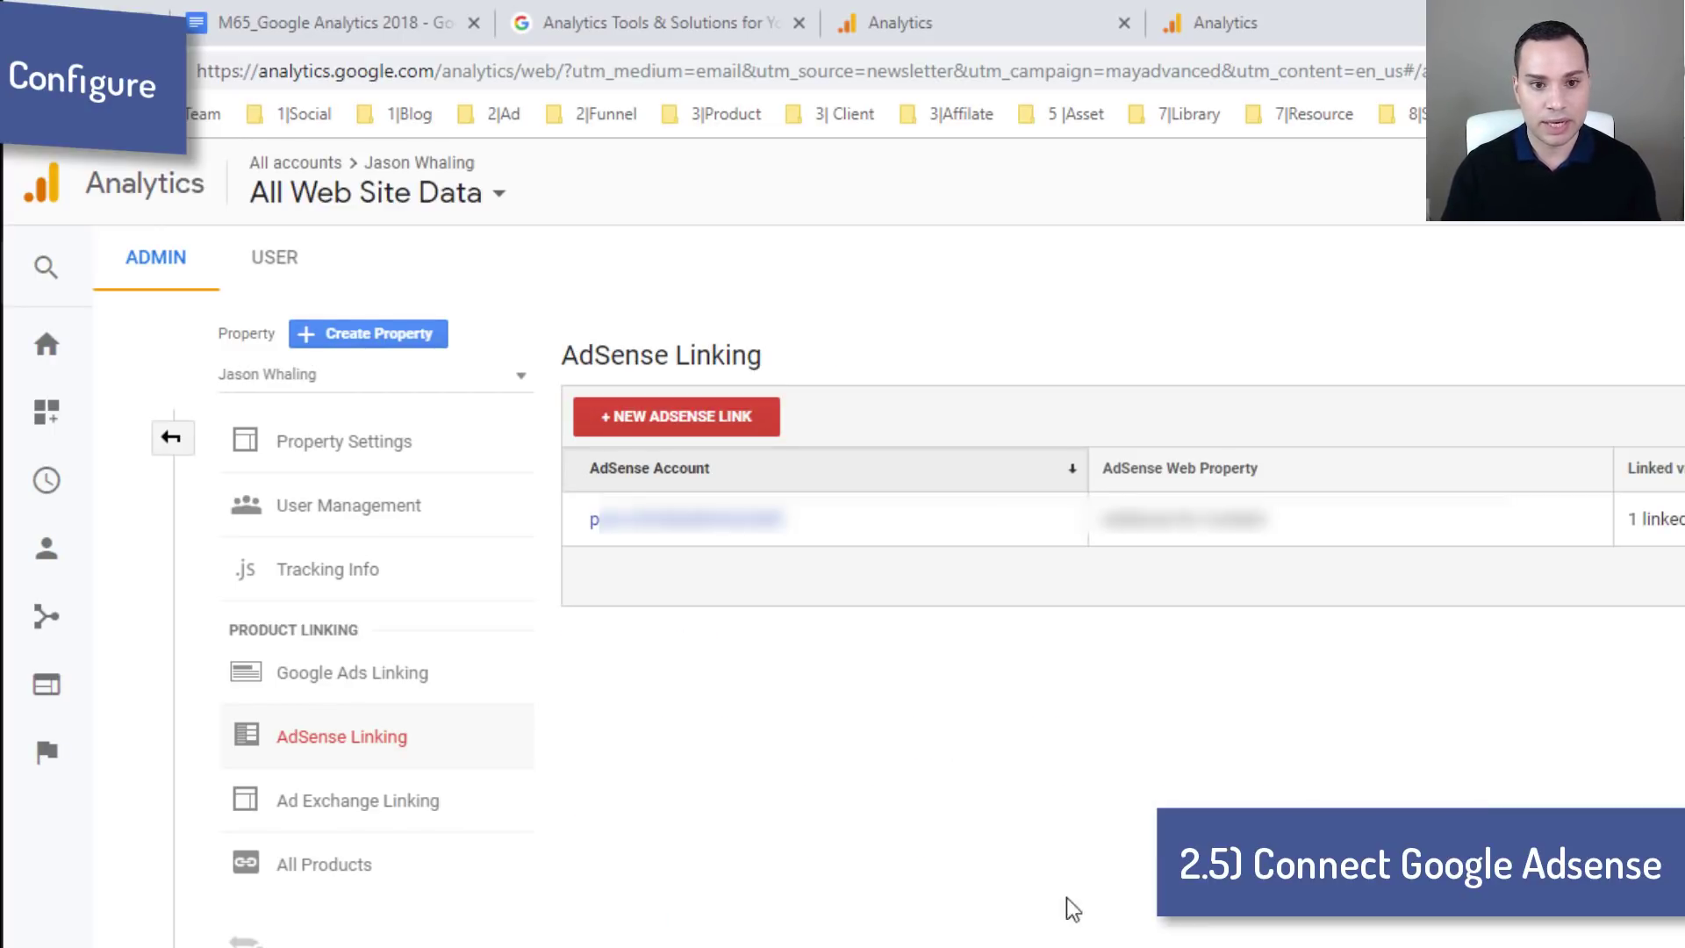
left_click(171, 437)
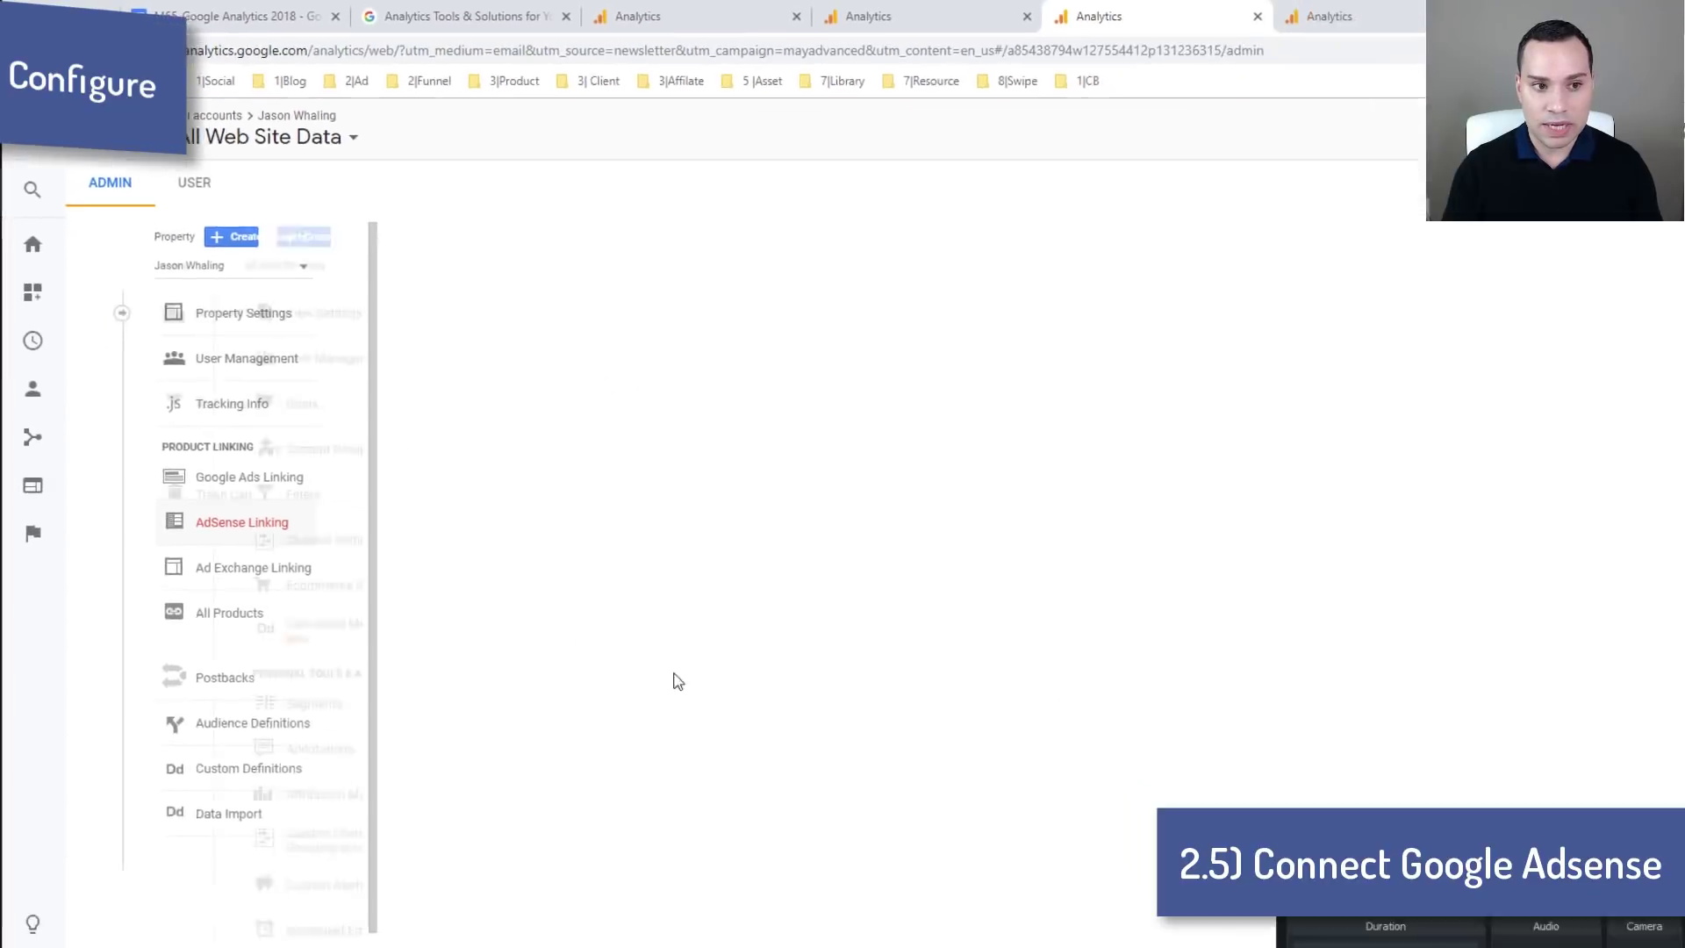
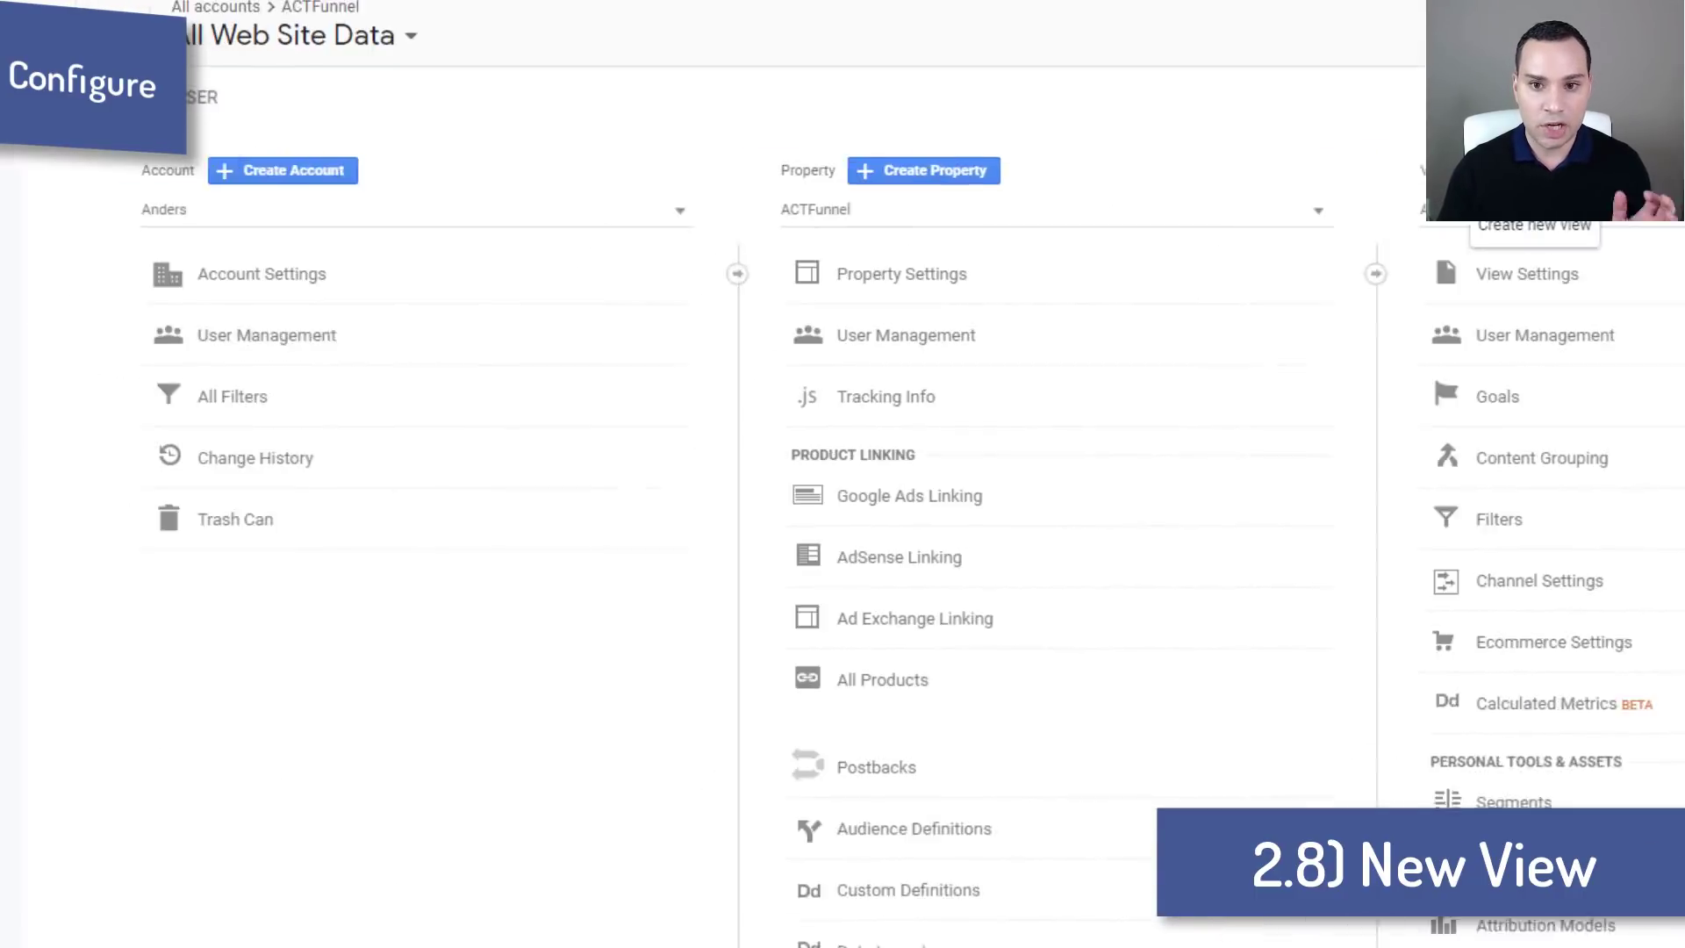
left_click(1508, 167)
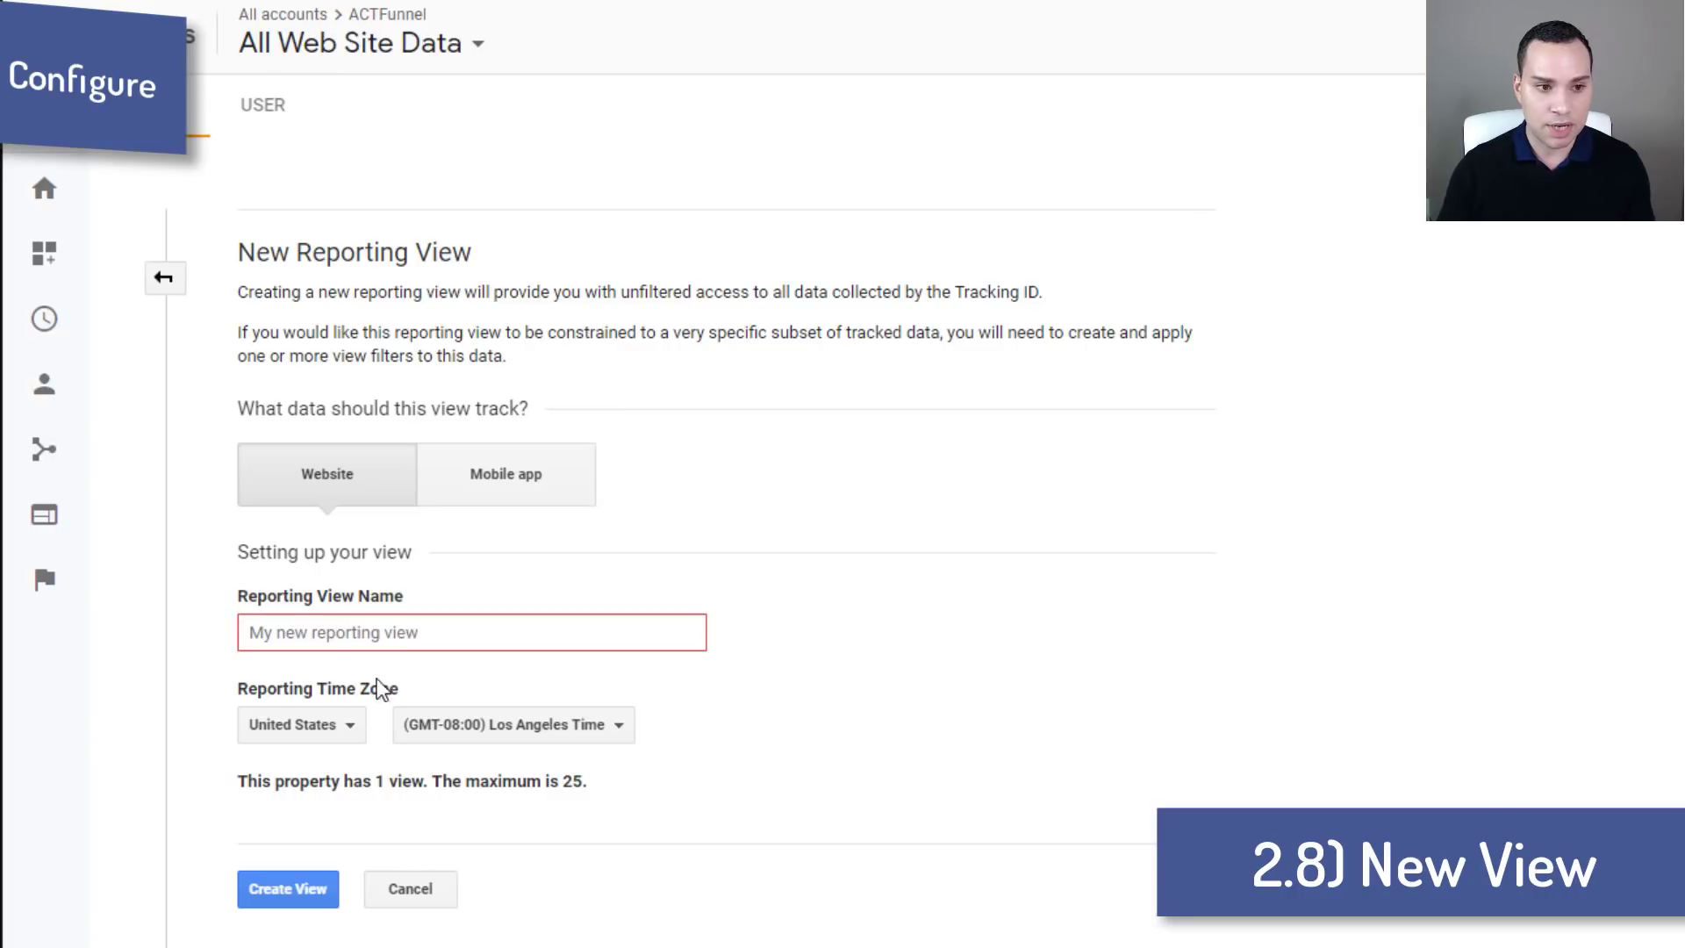
left_click(454, 625)
type("Master")
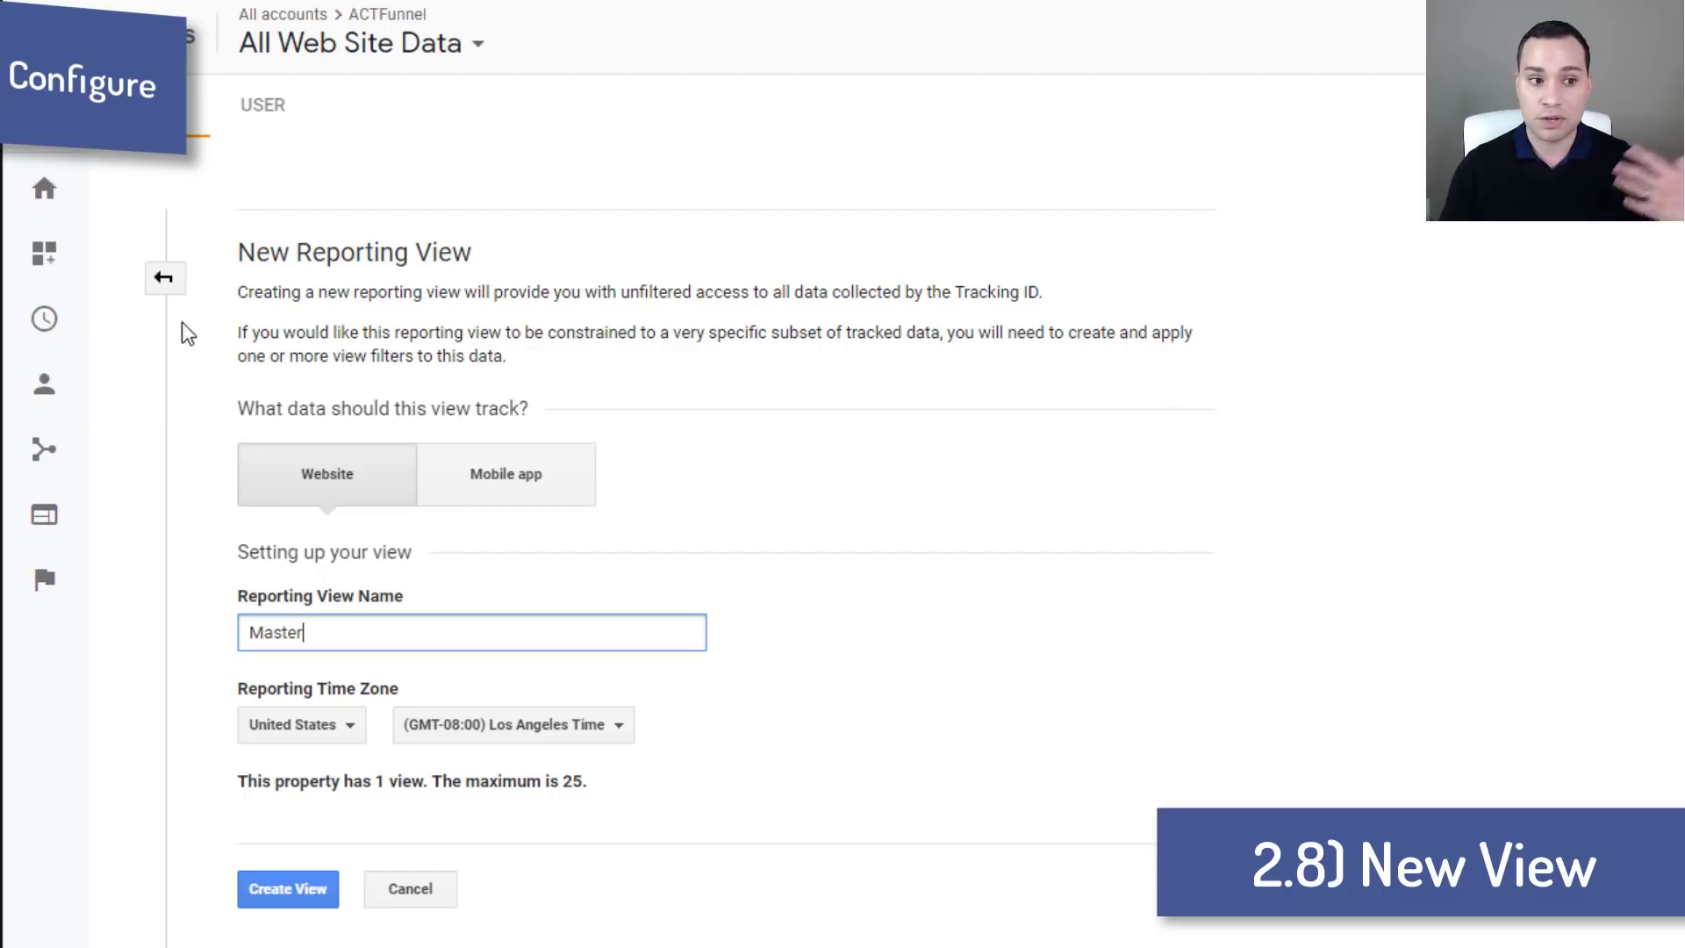
left_click(406, 890)
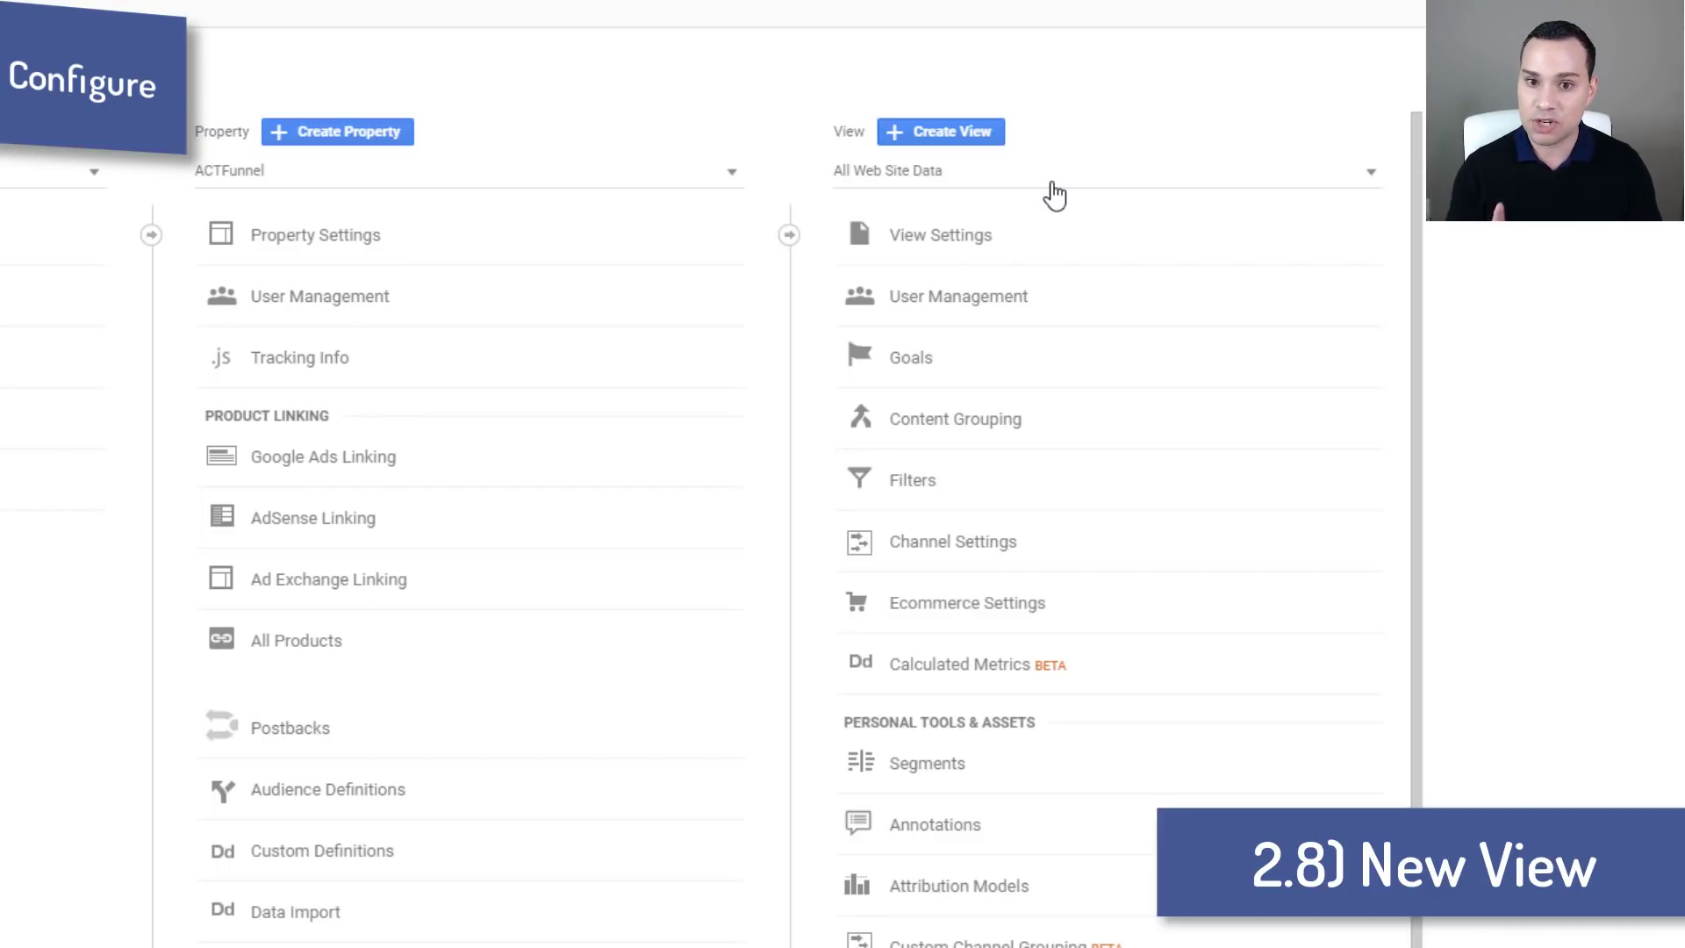
left_click(980, 141)
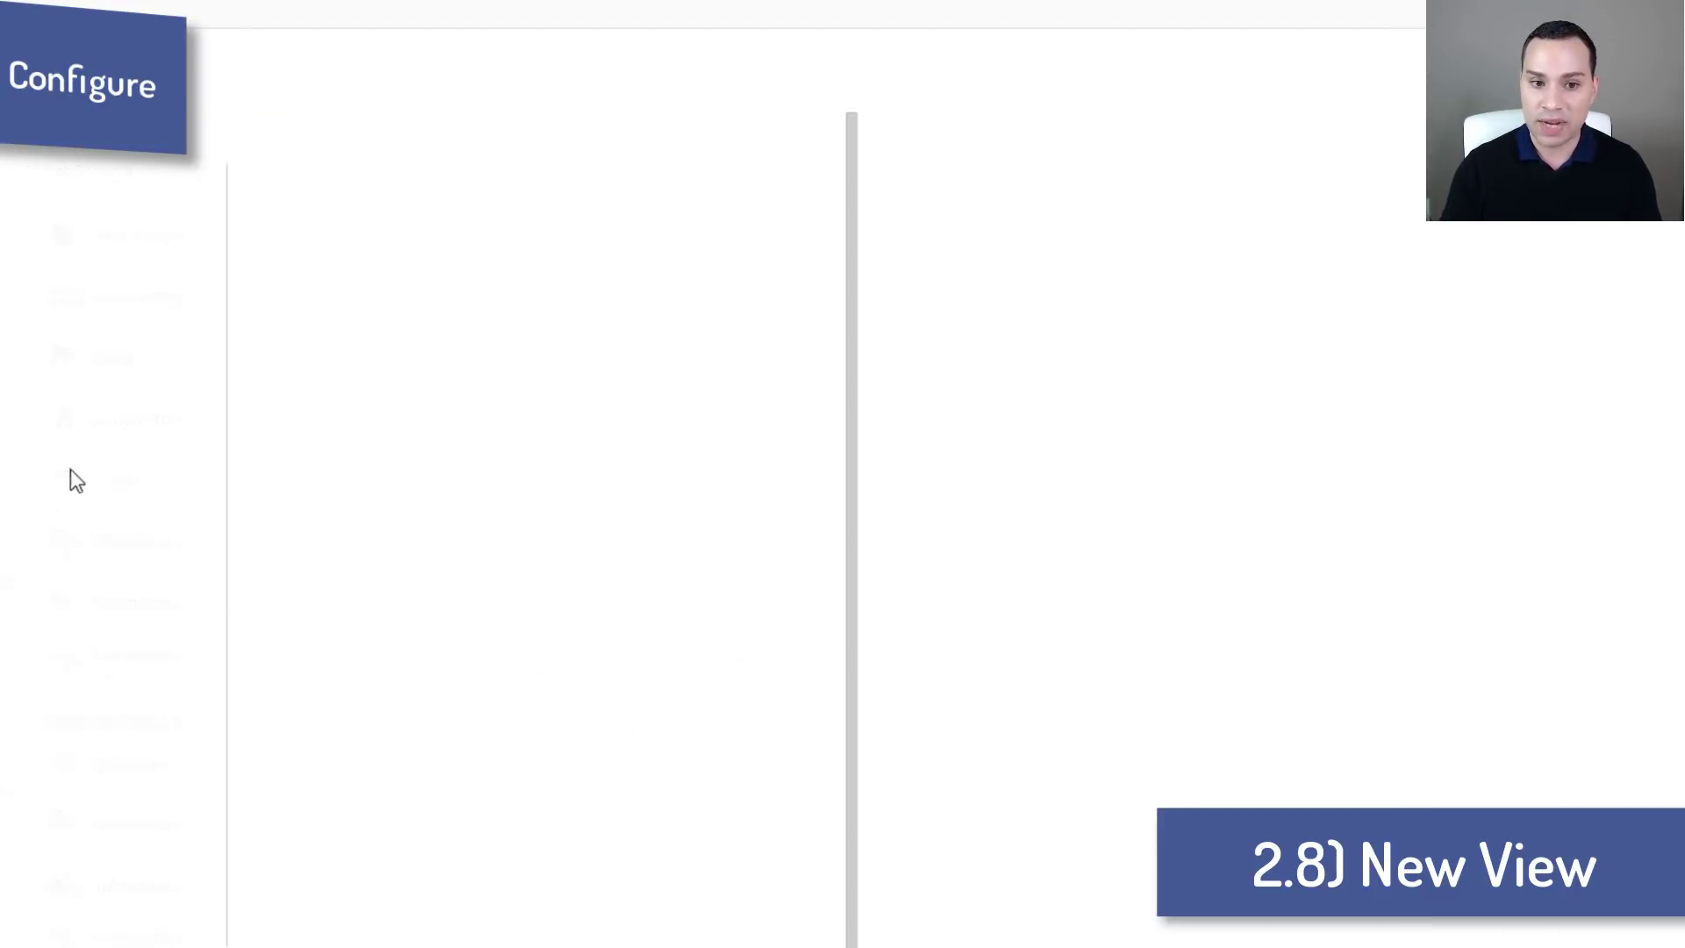
left_click(337, 610)
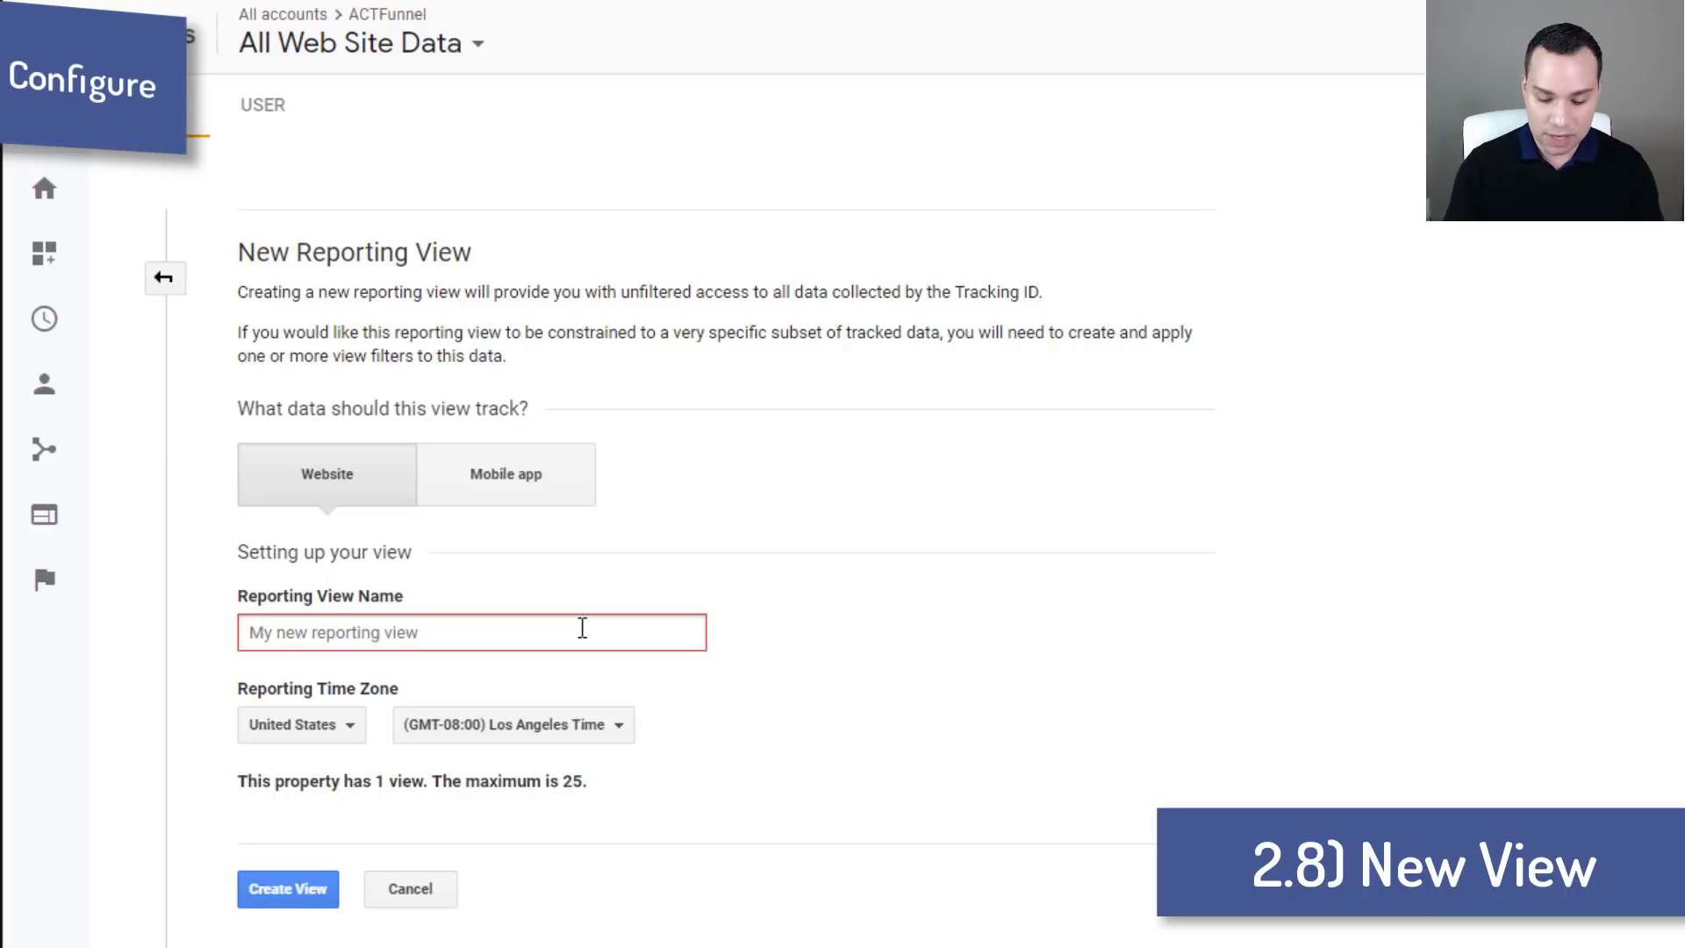
type("Master")
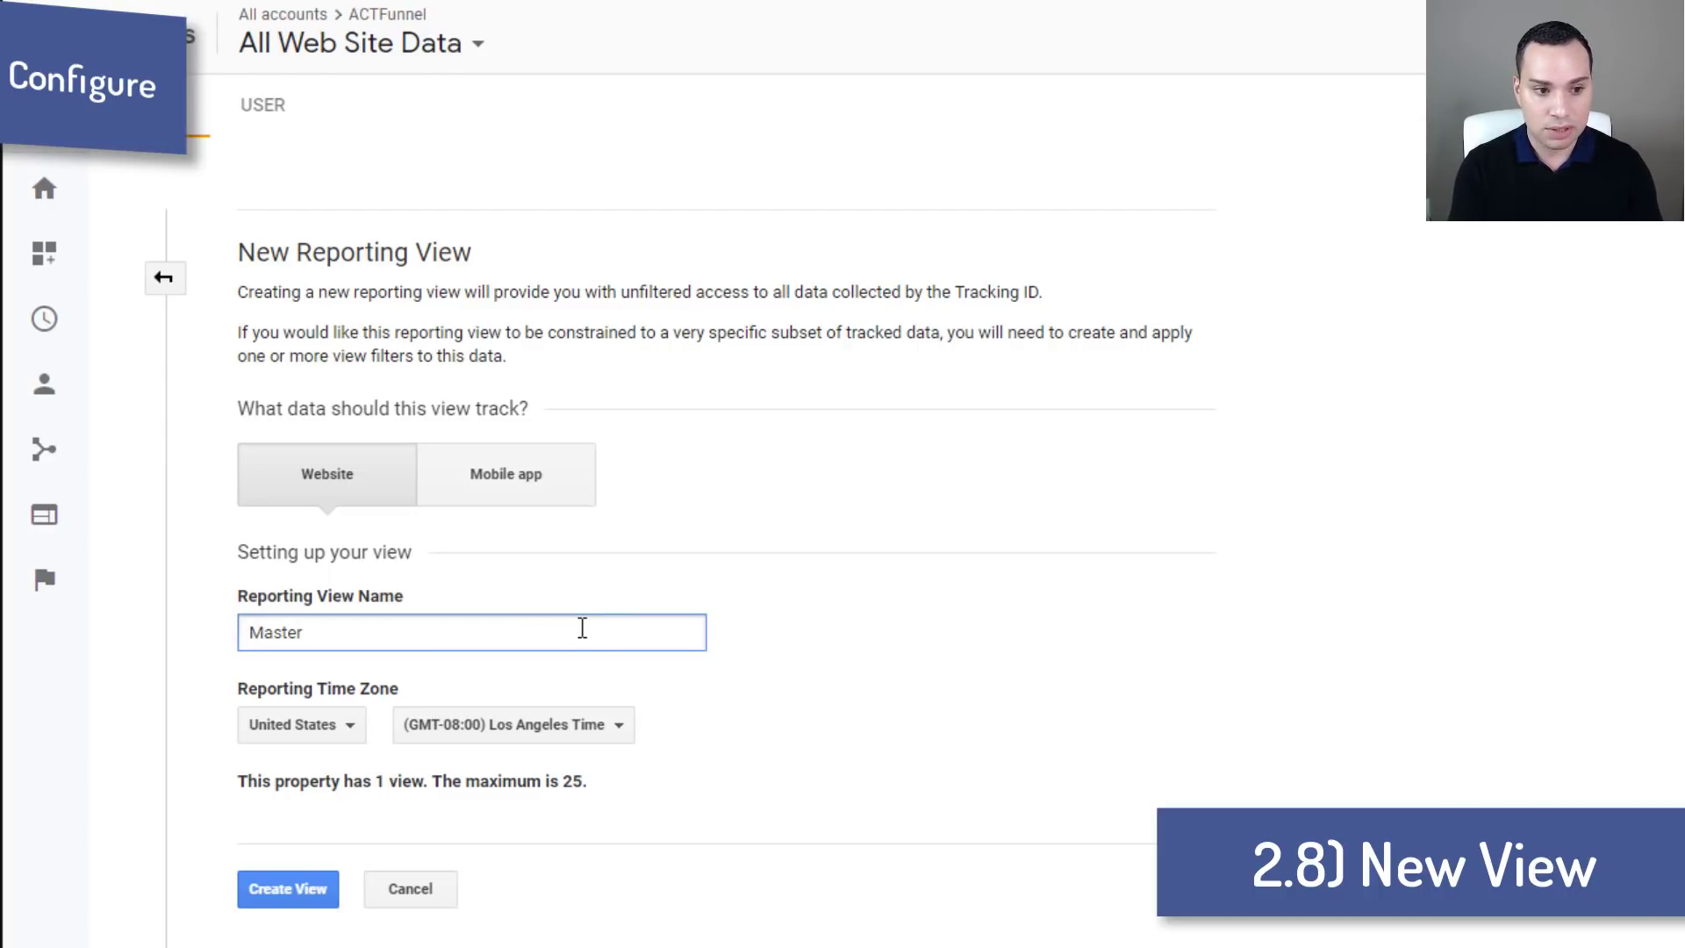
left_click(418, 904)
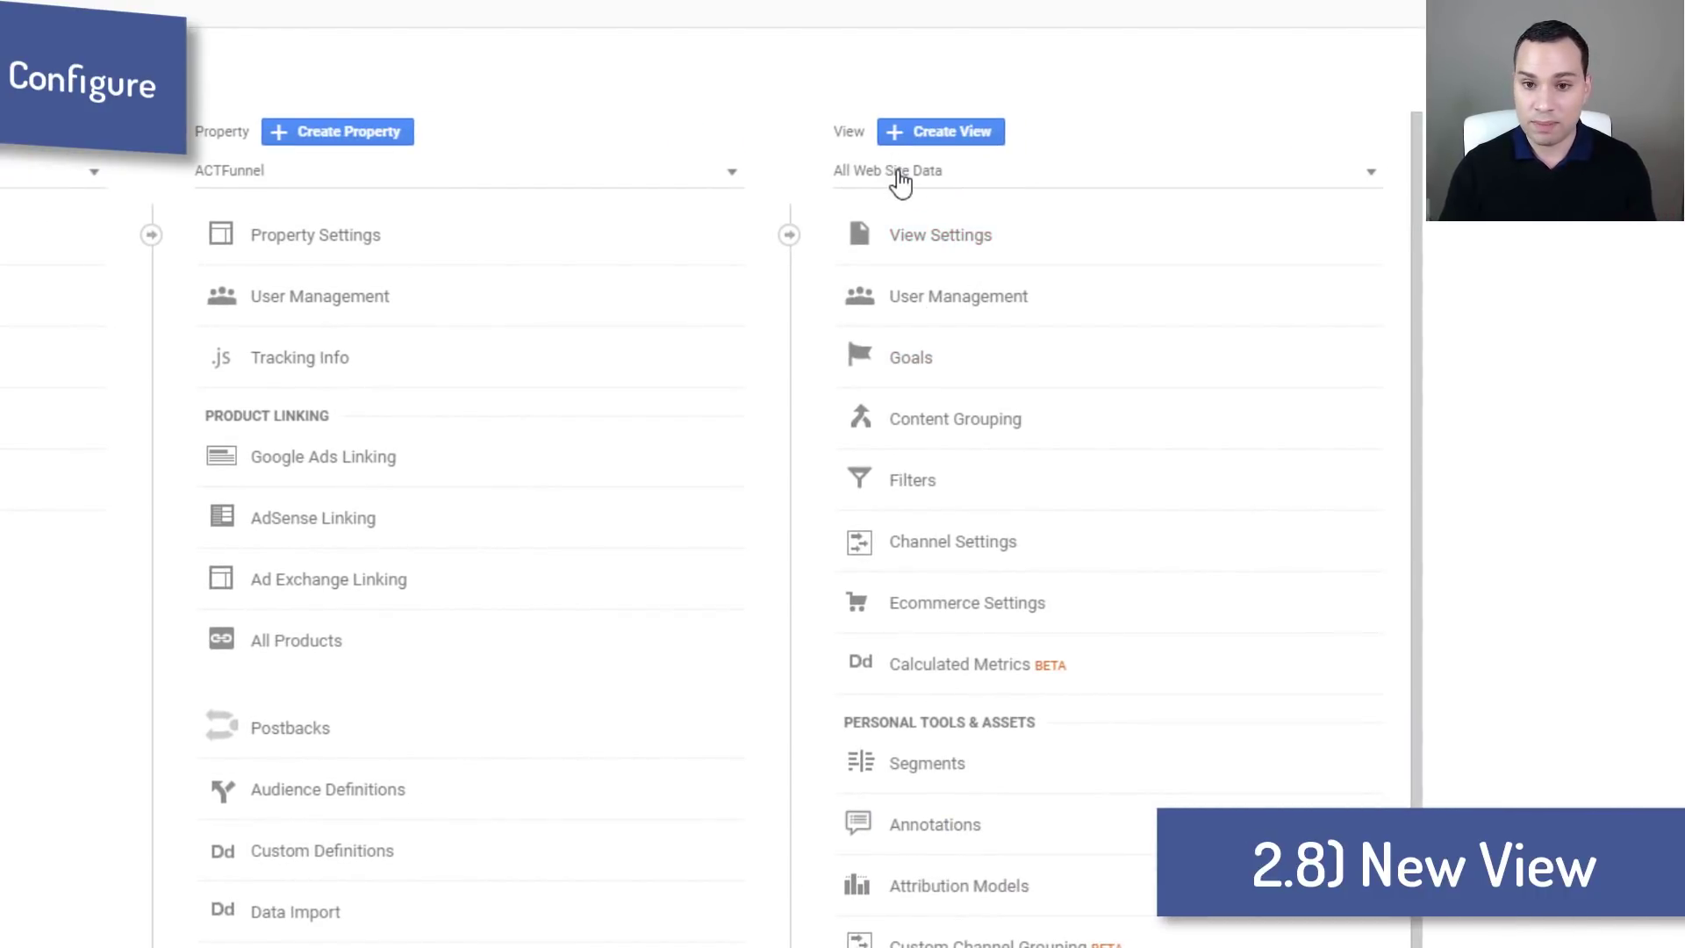
Step: Copy the All Web Site Data view from its view settings and name the new view Master
left_click(965, 254)
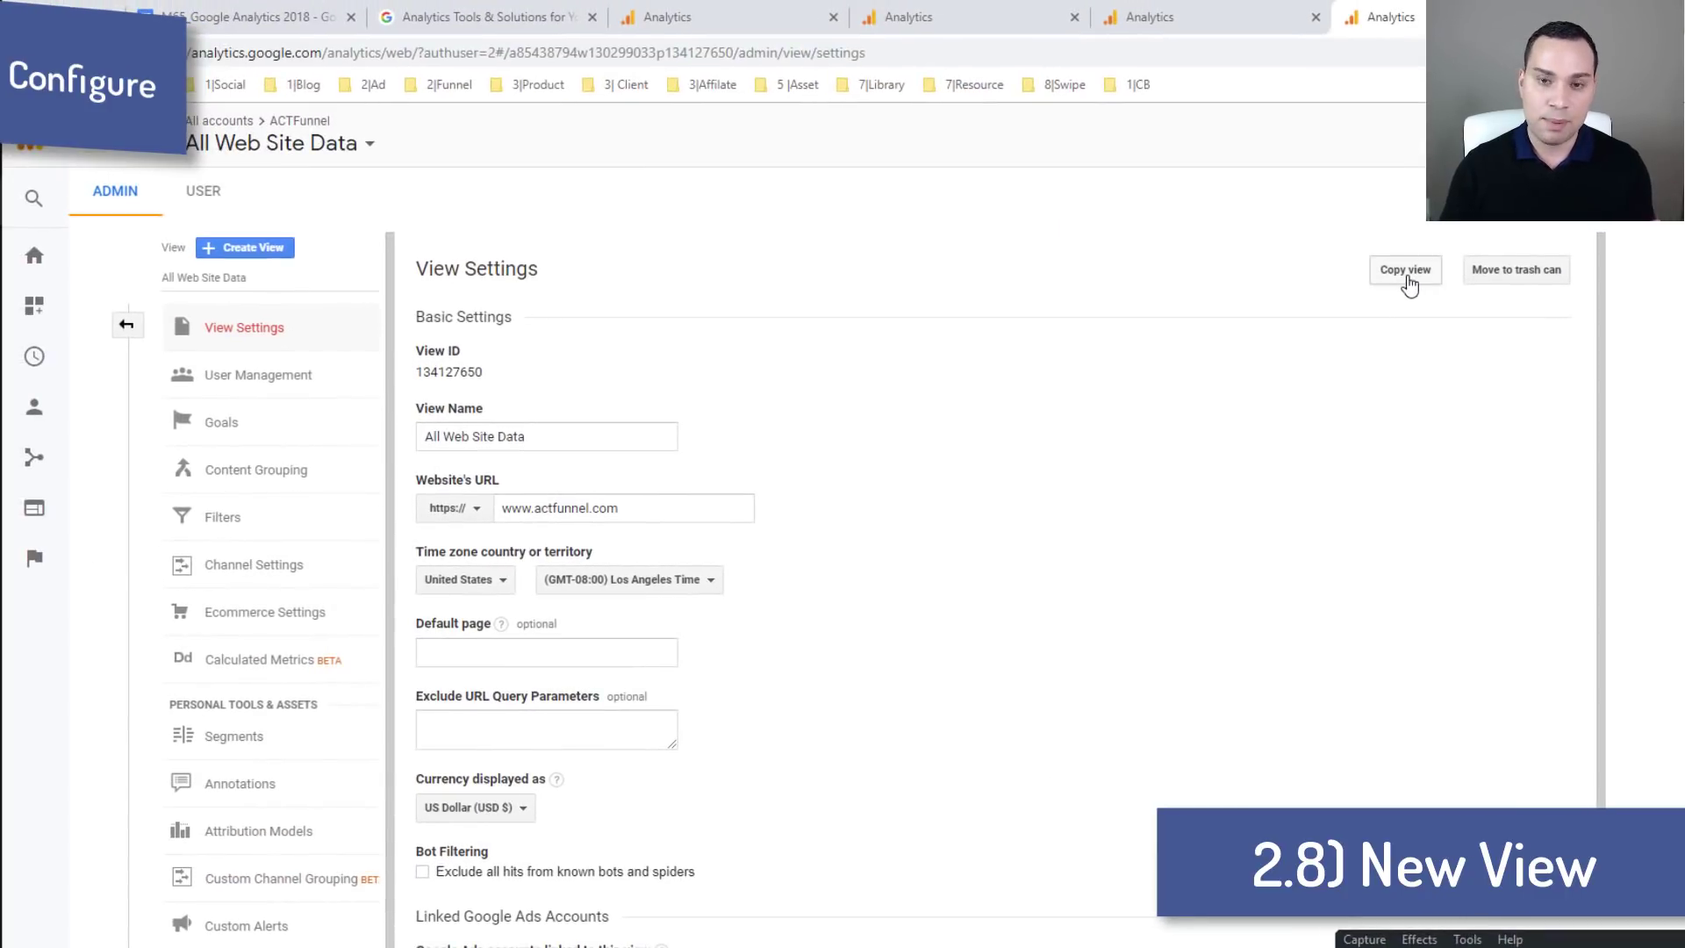
left_click(1408, 282)
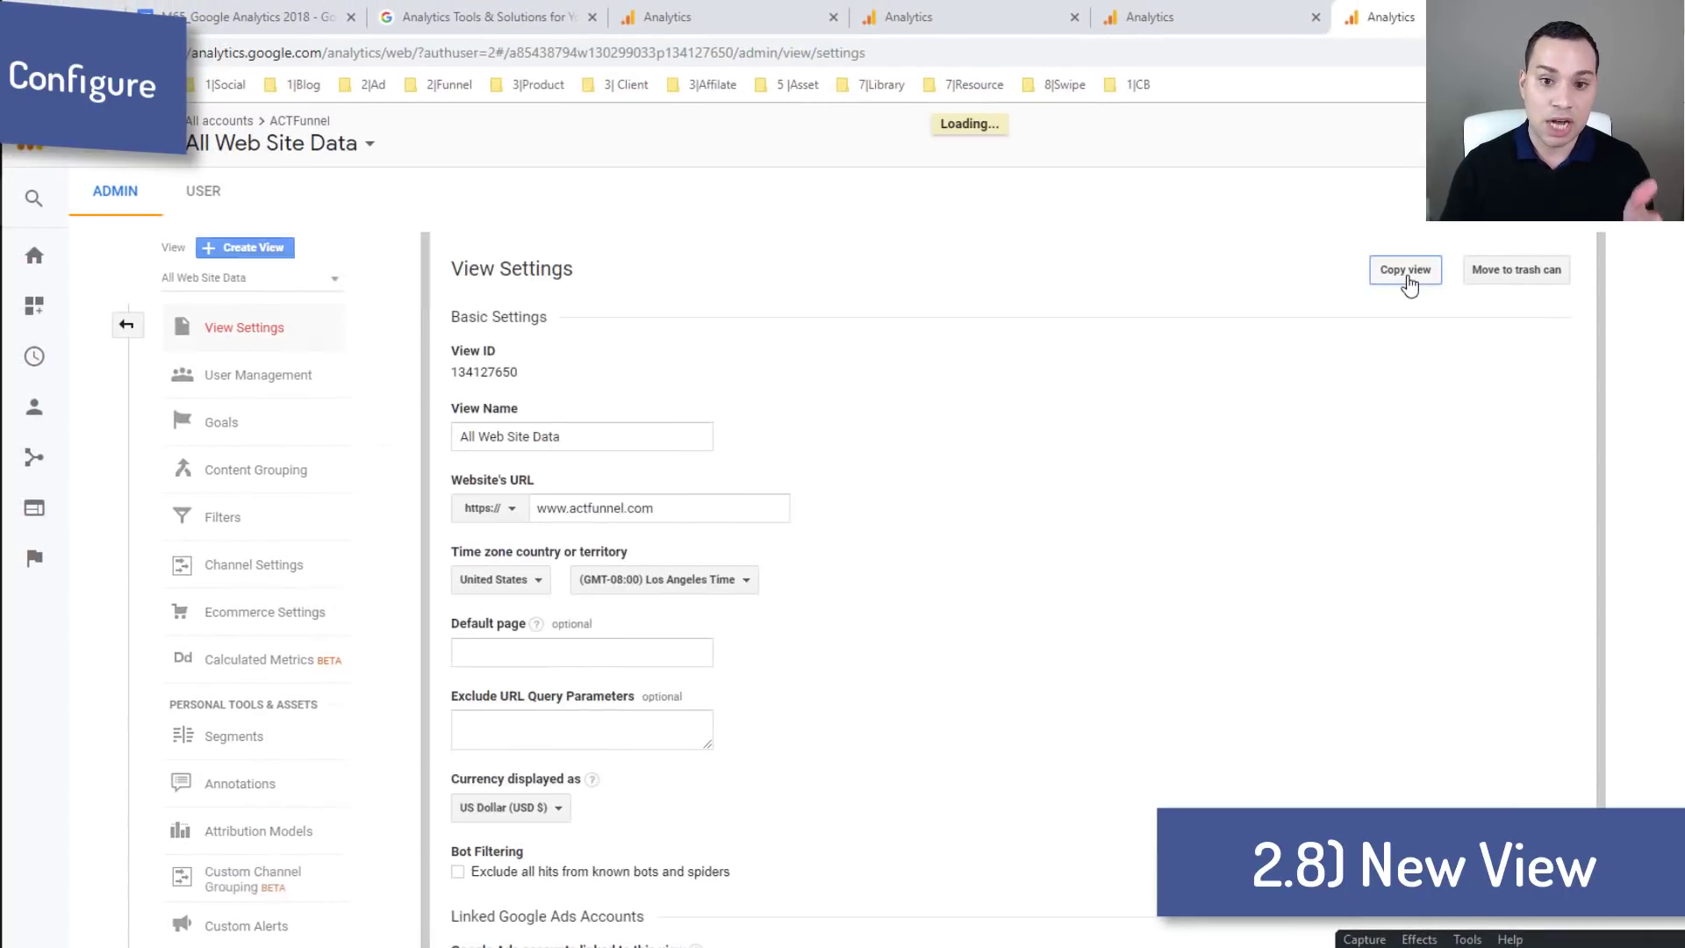
left_click(447, 362)
key("ctrl+a")
type("Master")
key("Return")
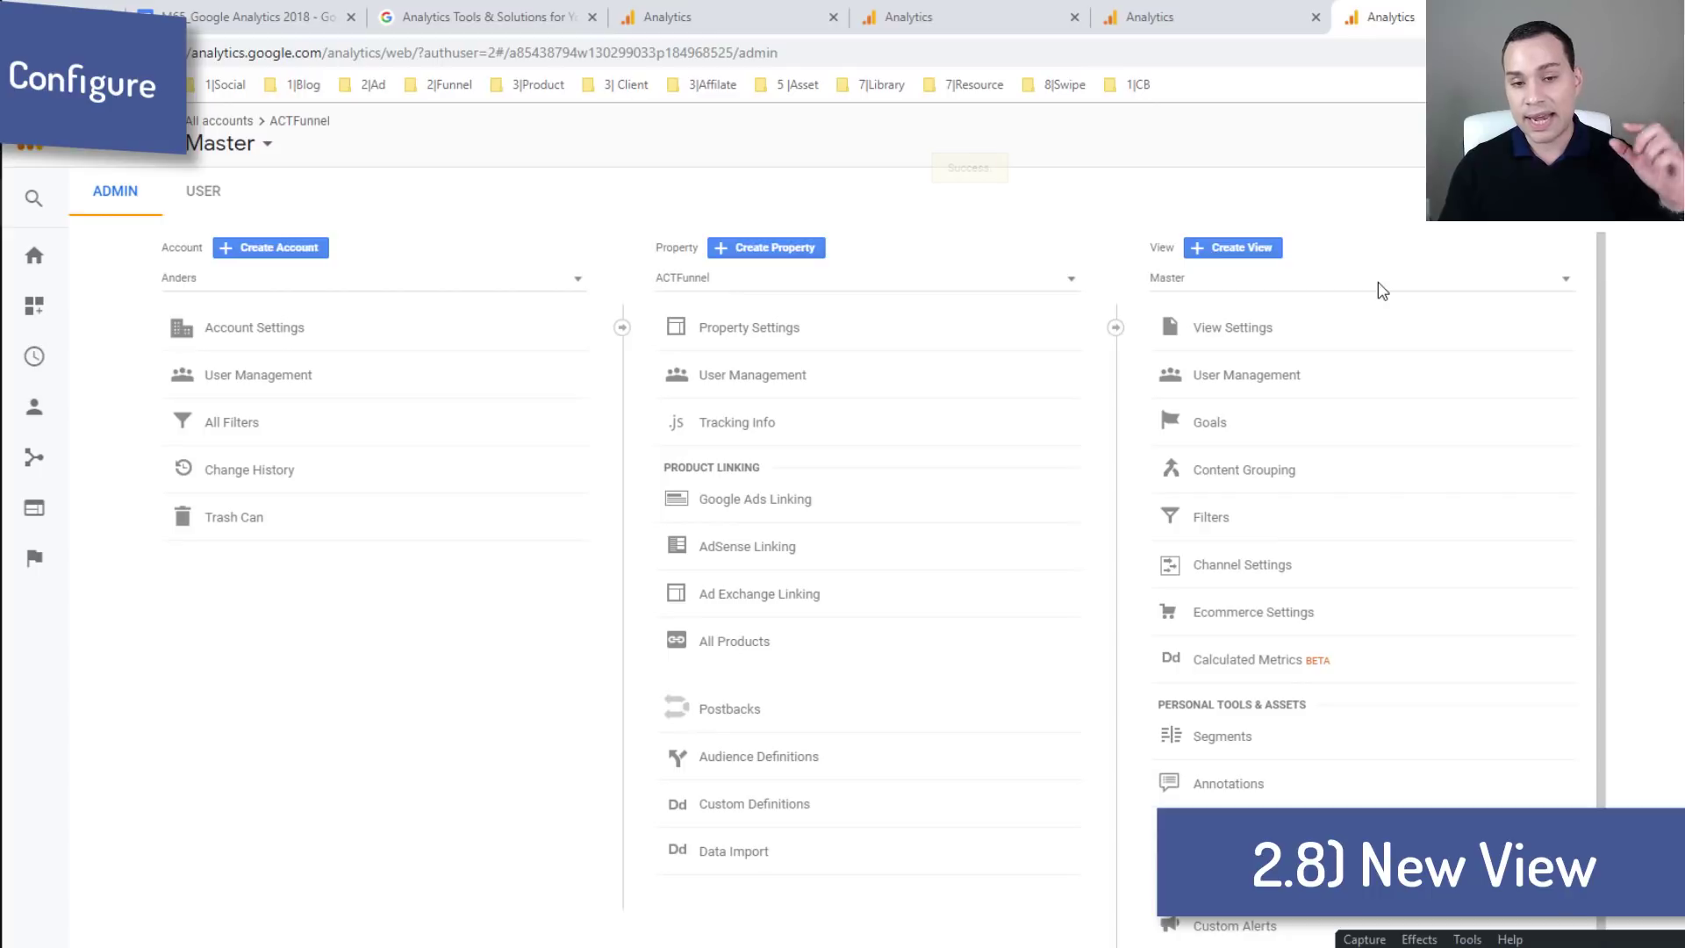
Step: Look over the list of views in the ACTFunnel property, close it and return from the slides to Analytics
left_click(1380, 290)
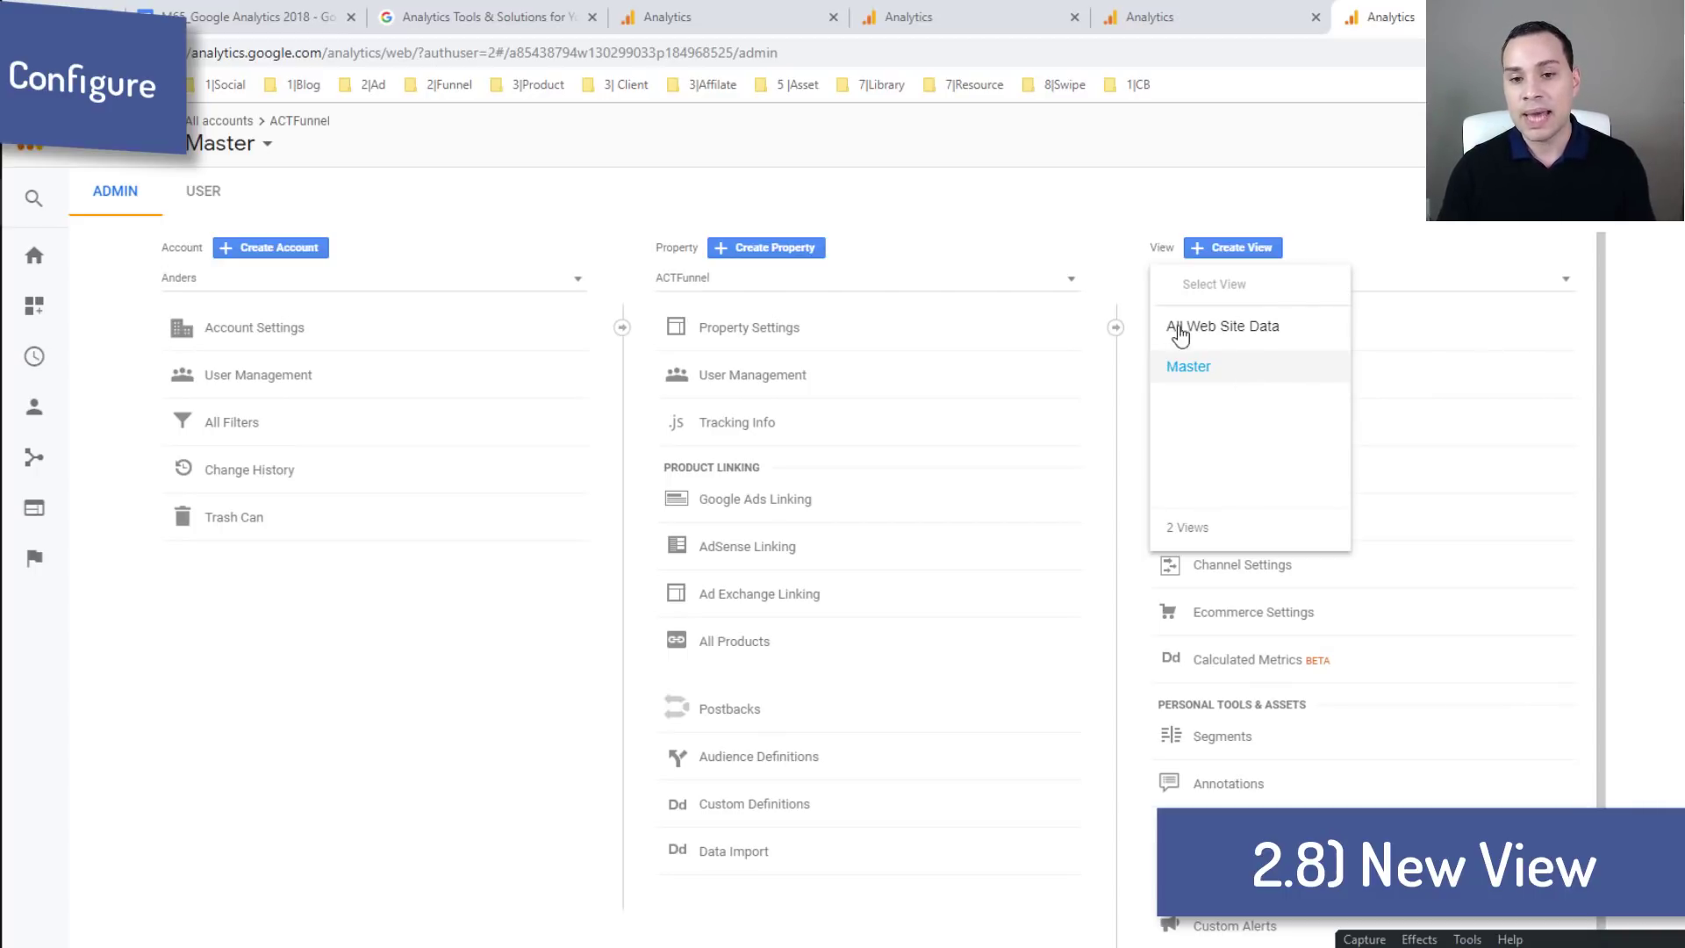
left_click(1372, 210)
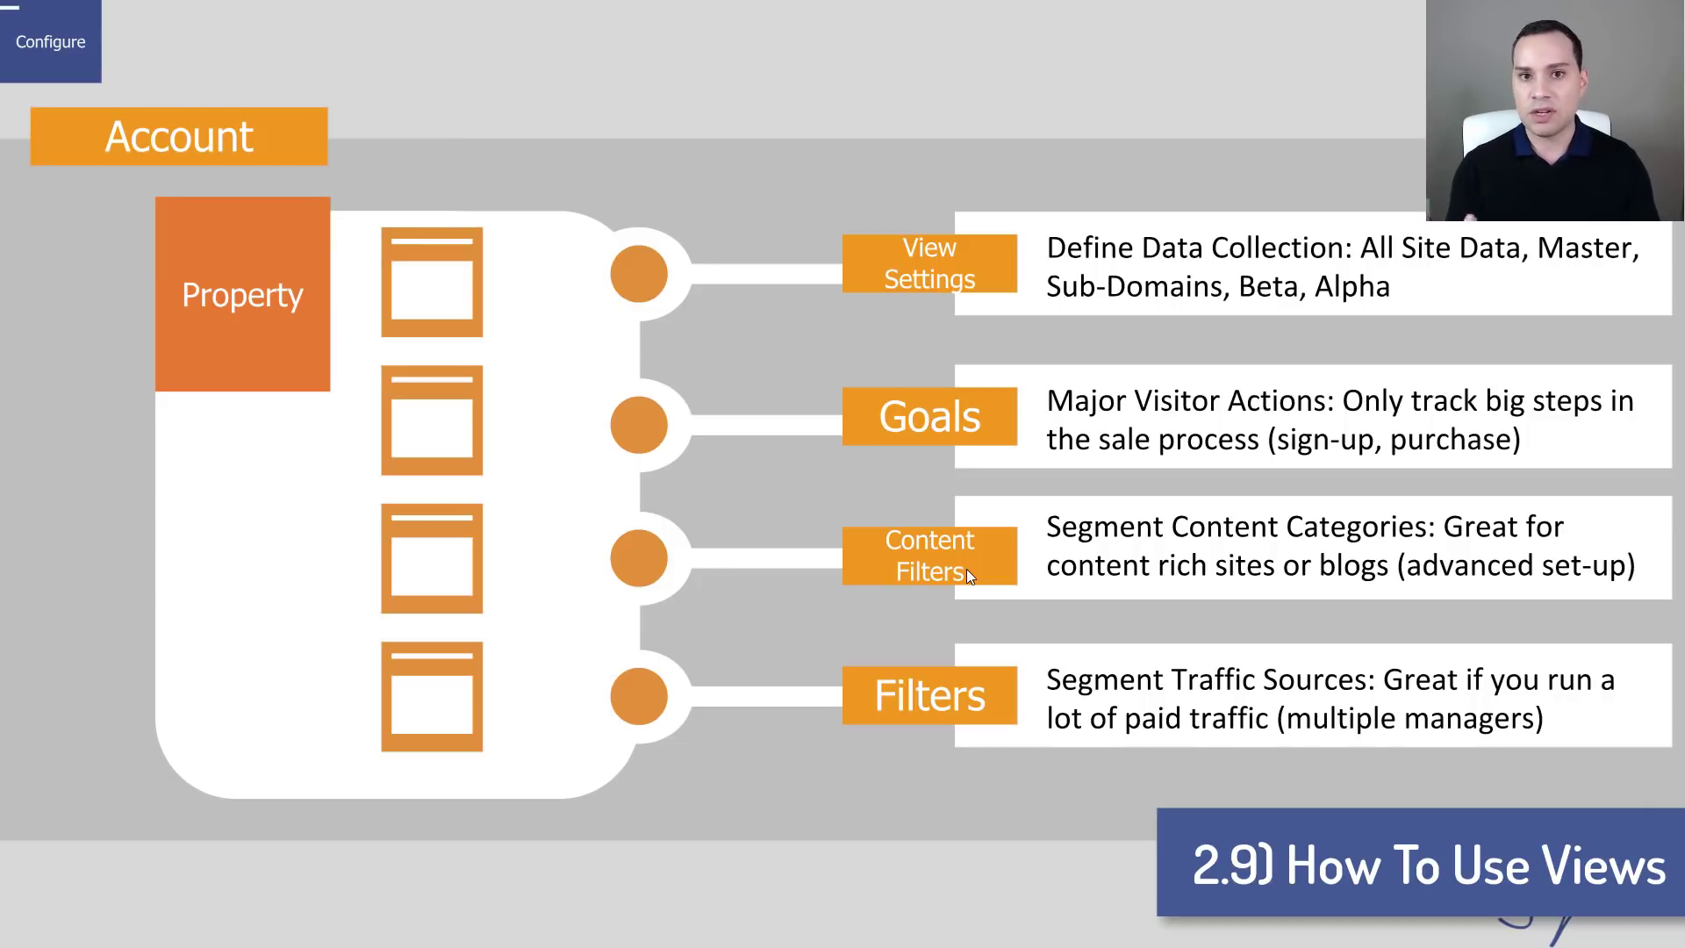
key("alt+Tab")
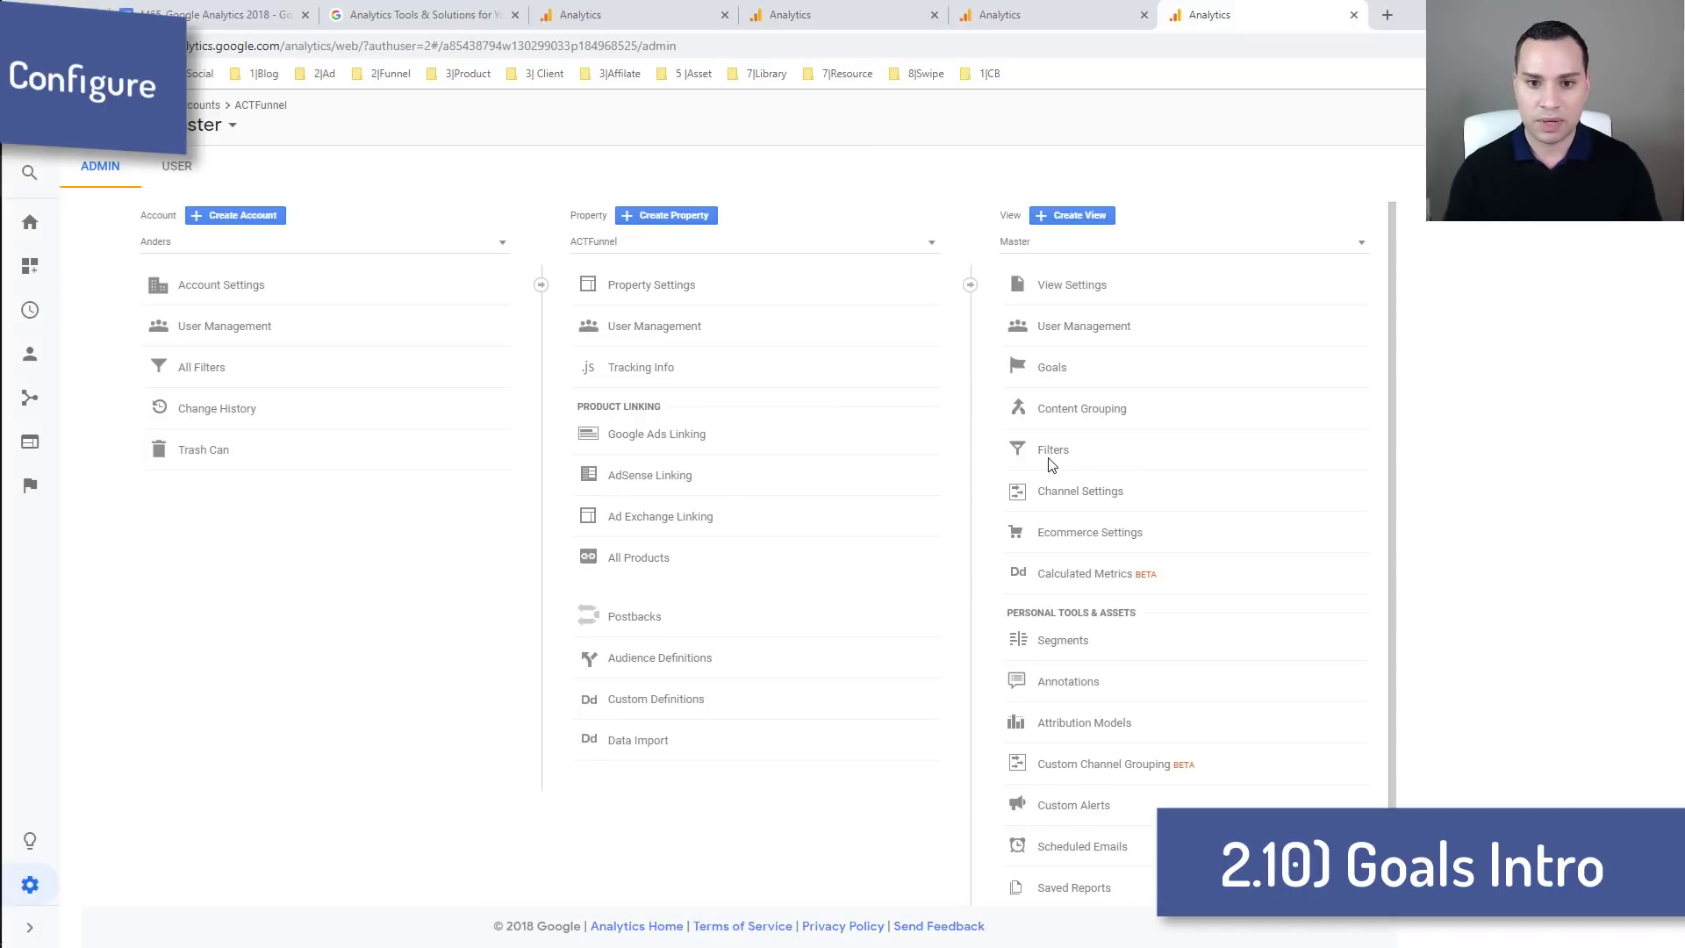
Step: Open a new goal in the Master view to examine the goal templates, and leave it for Content Grouping
left_click(1138, 379)
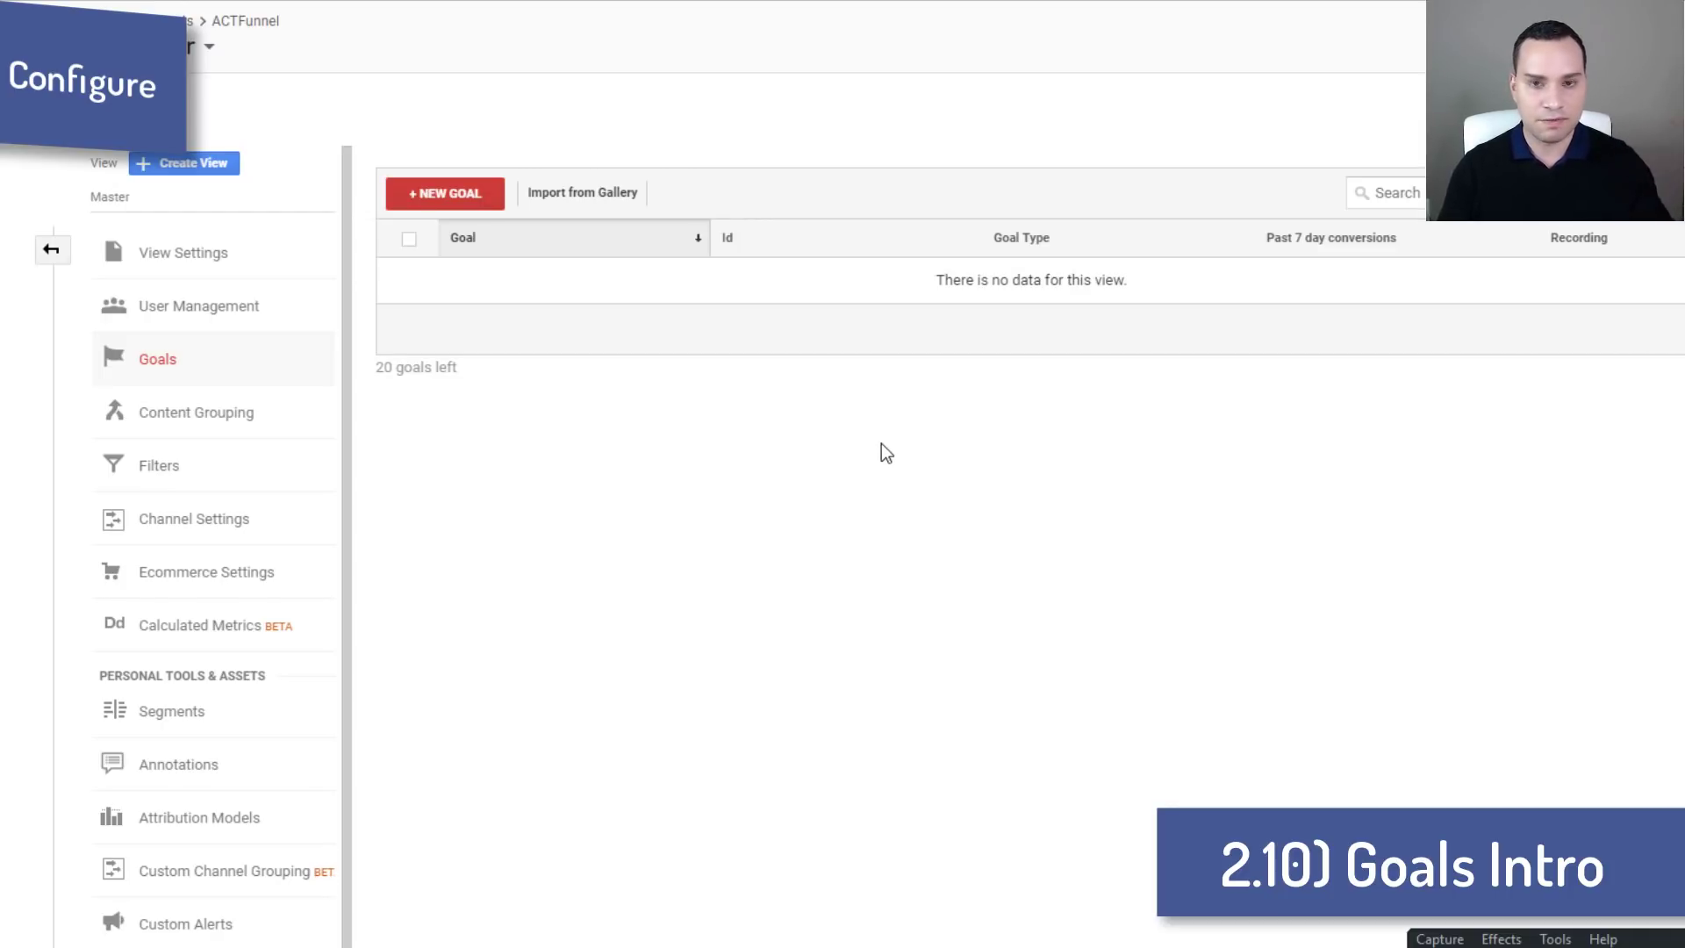
left_click(463, 195)
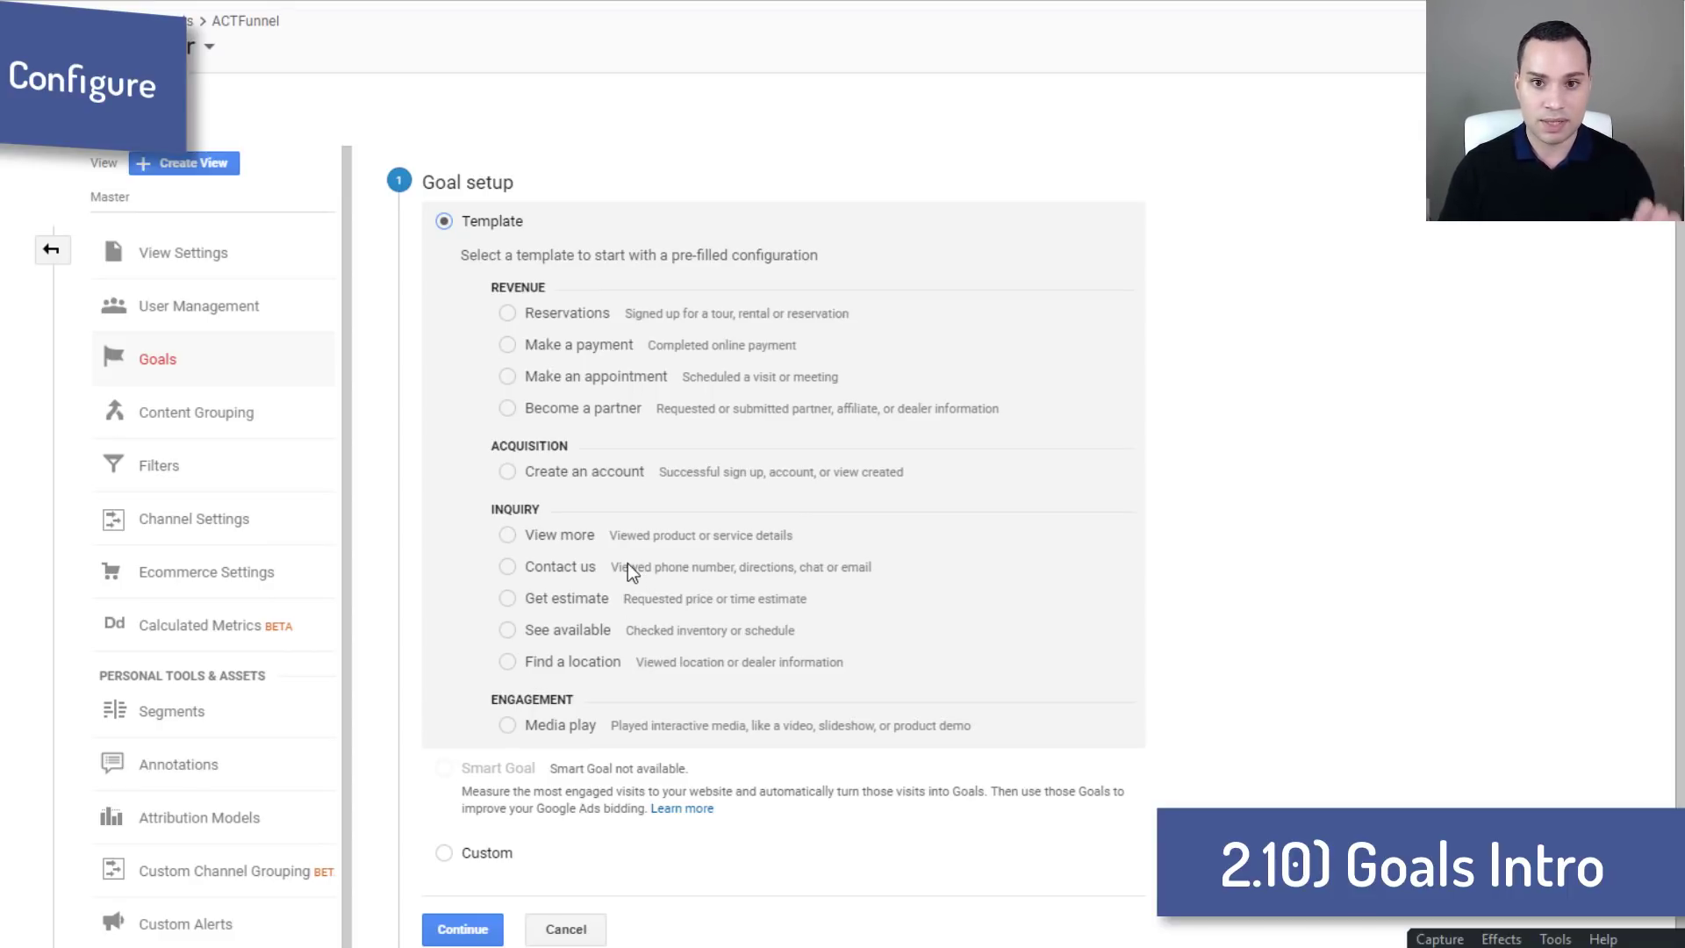
left_click(230, 414)
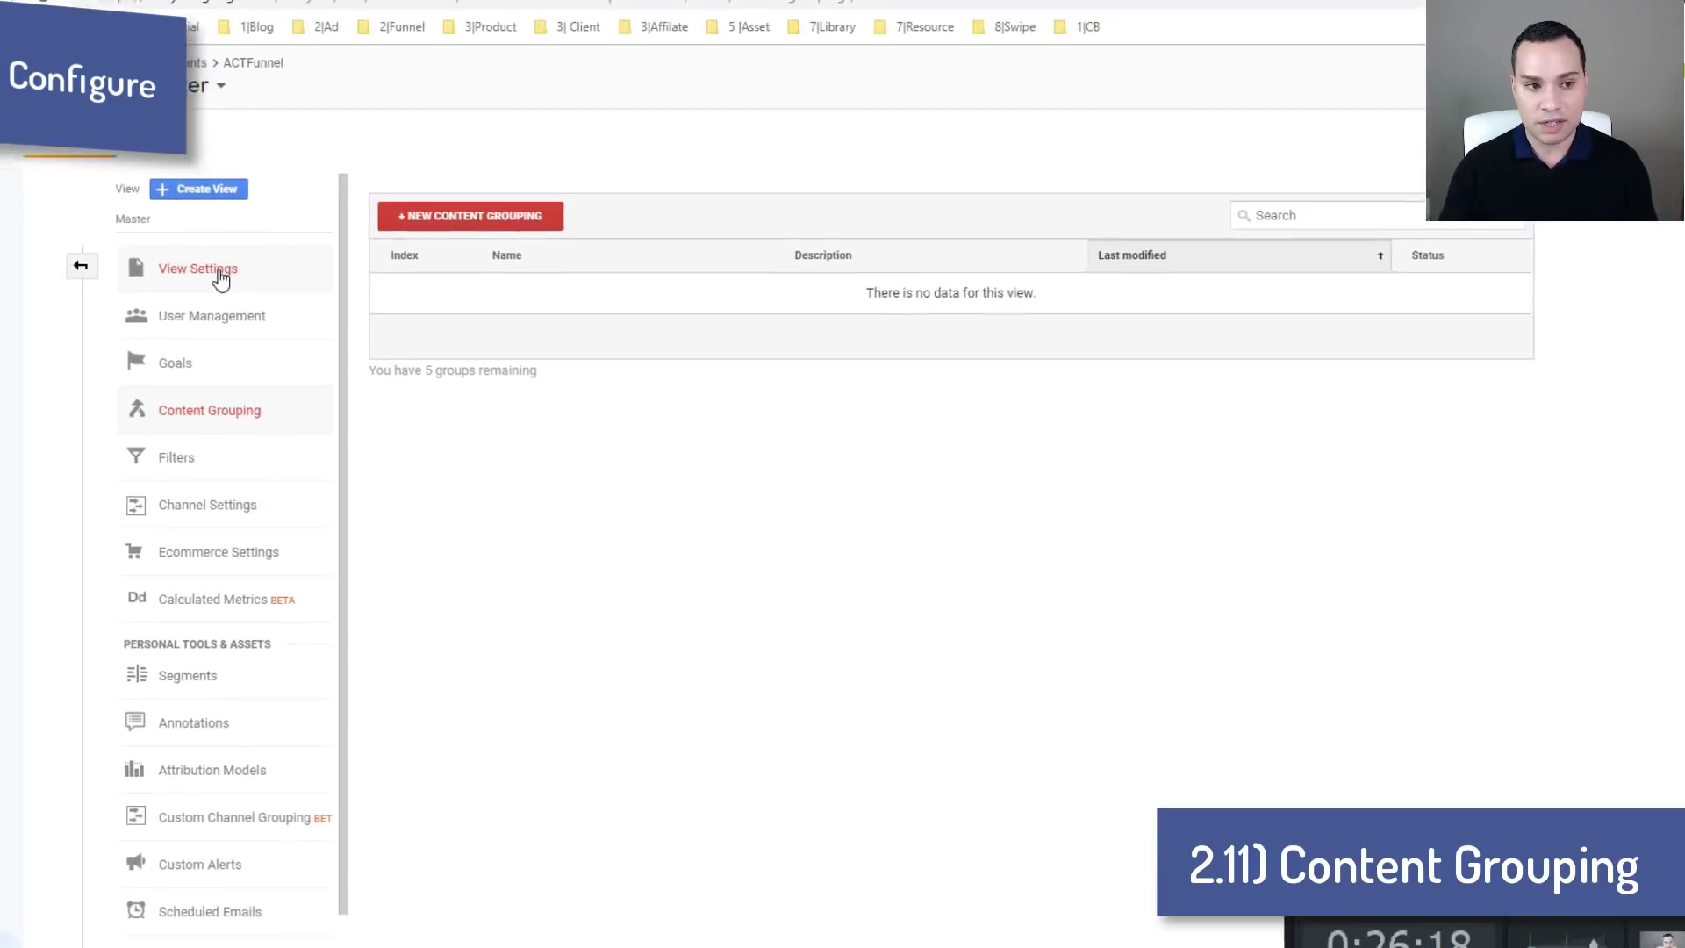
Step: Copy the Master view from its view settings under the name Beta - Blog Content Groups V1
left_click(220, 278)
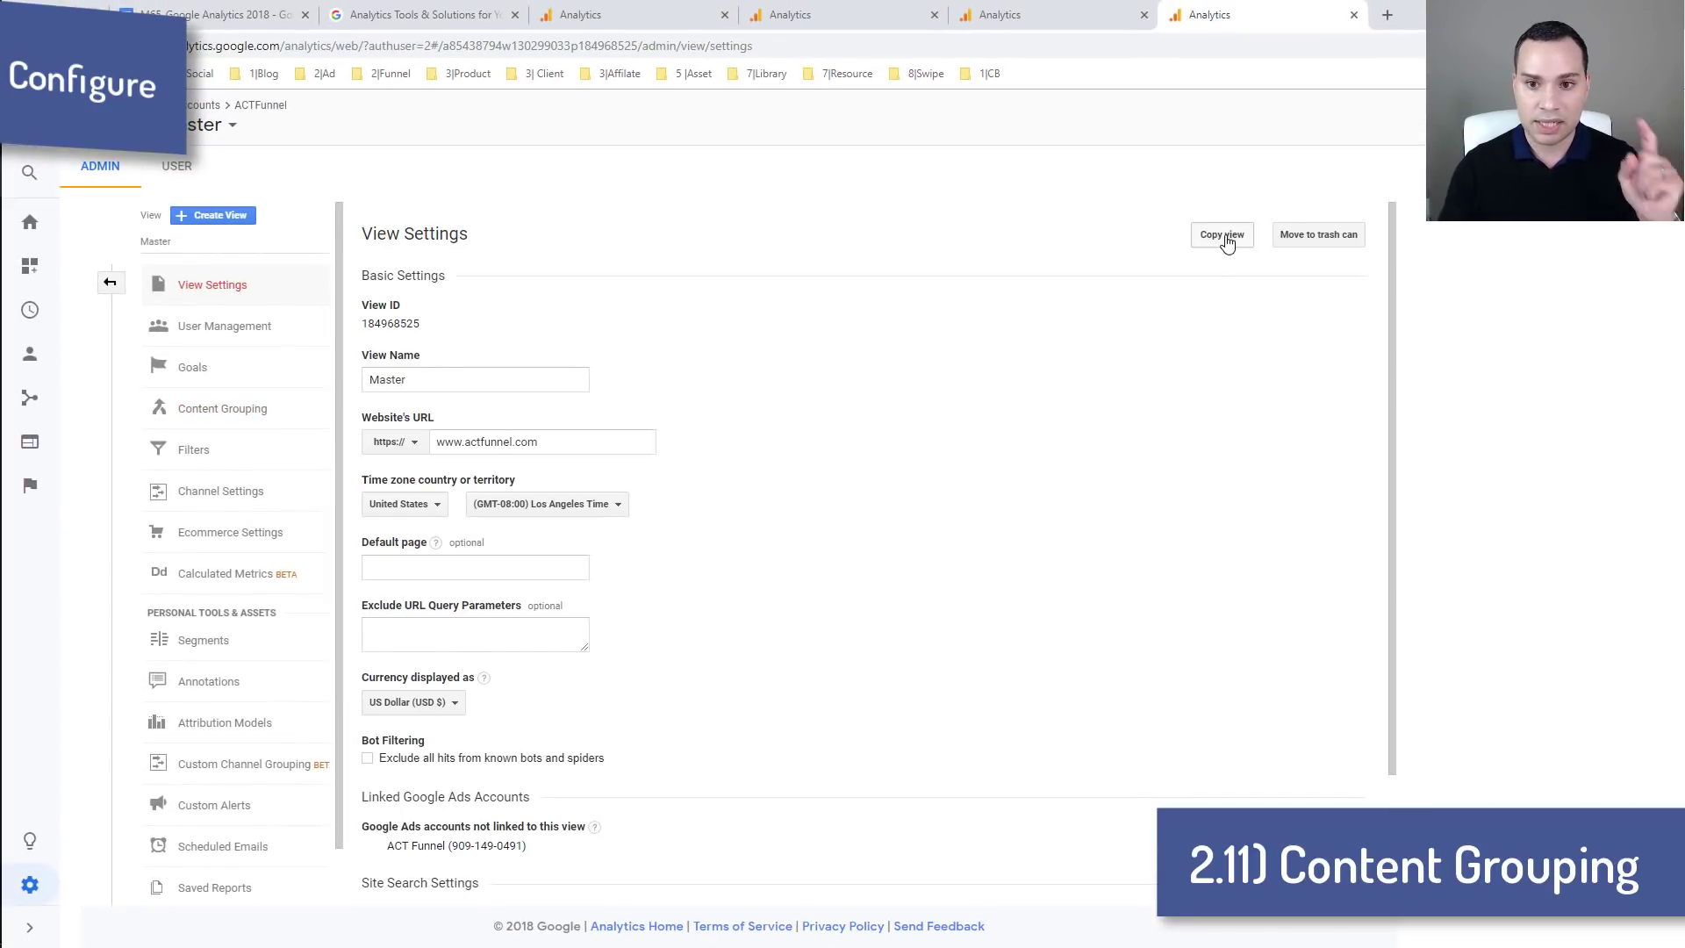
left_click(1221, 235)
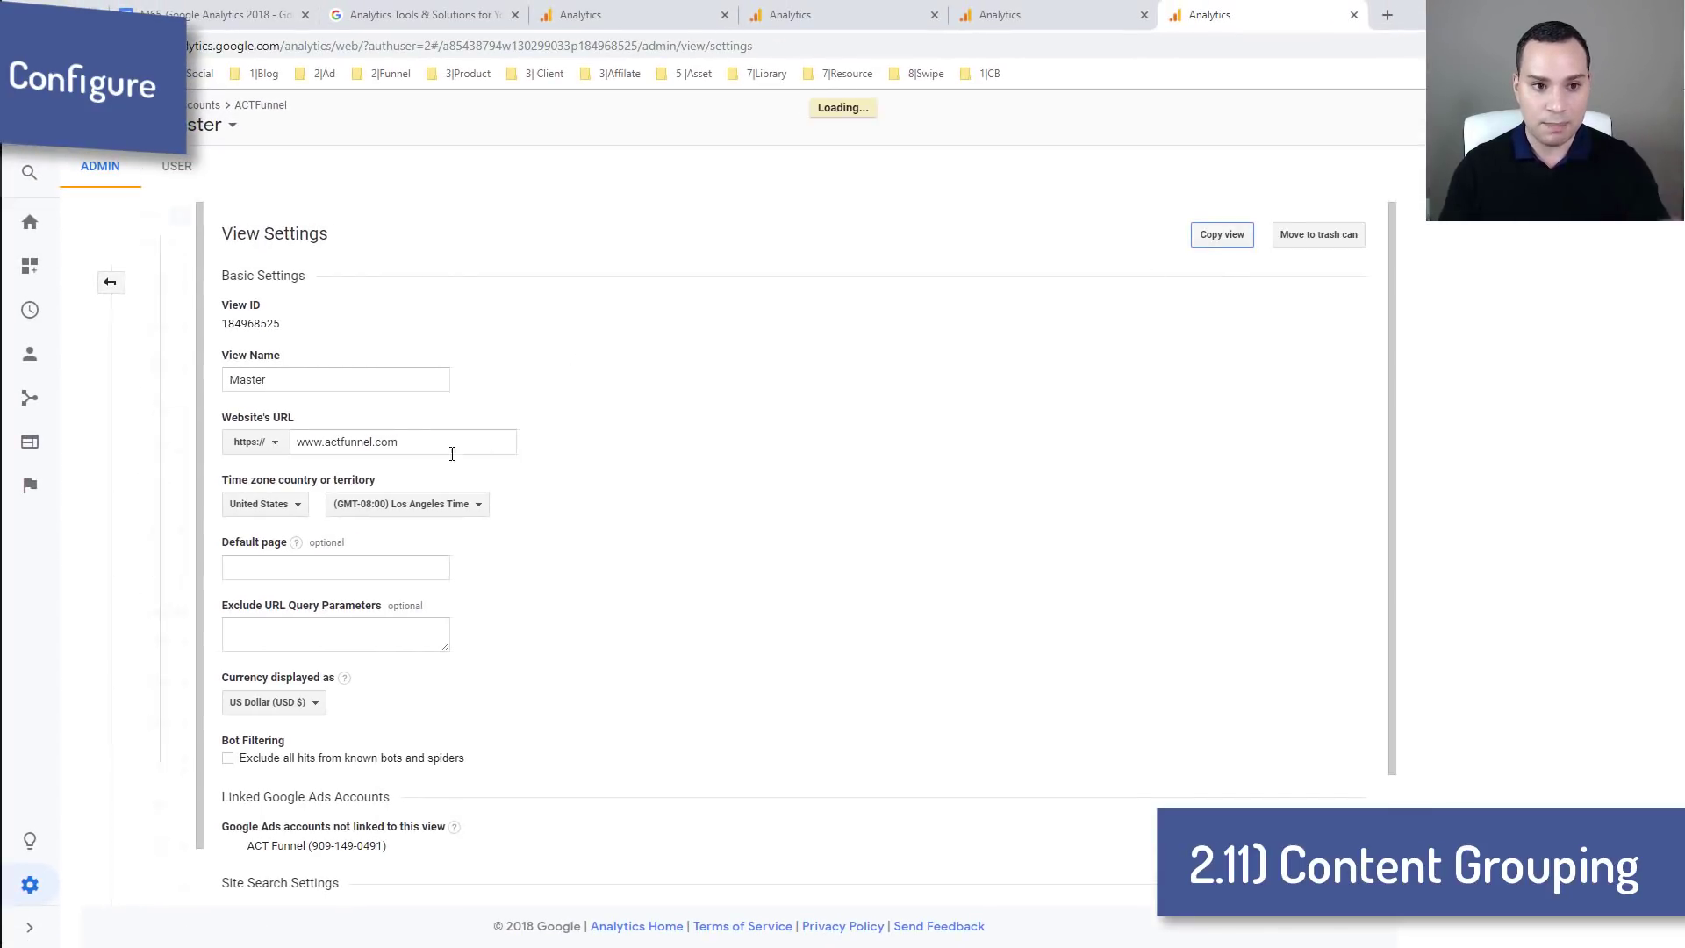
triple_click(349, 369)
type("Beta - Blog Content Groupe V1")
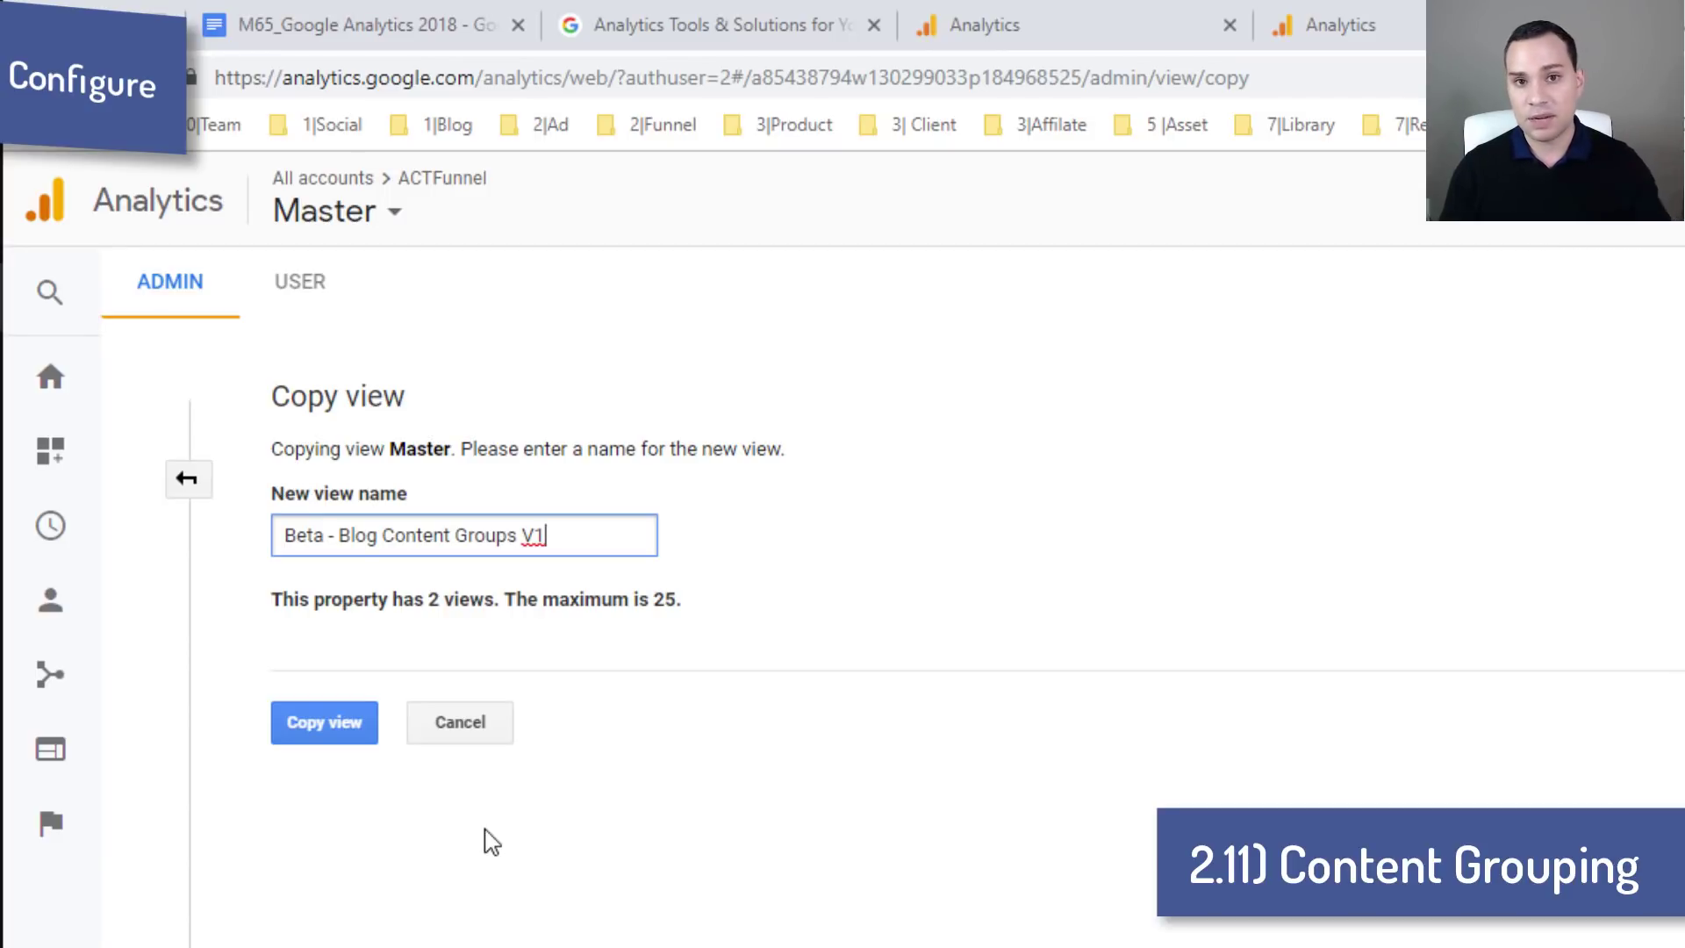
left_click(335, 725)
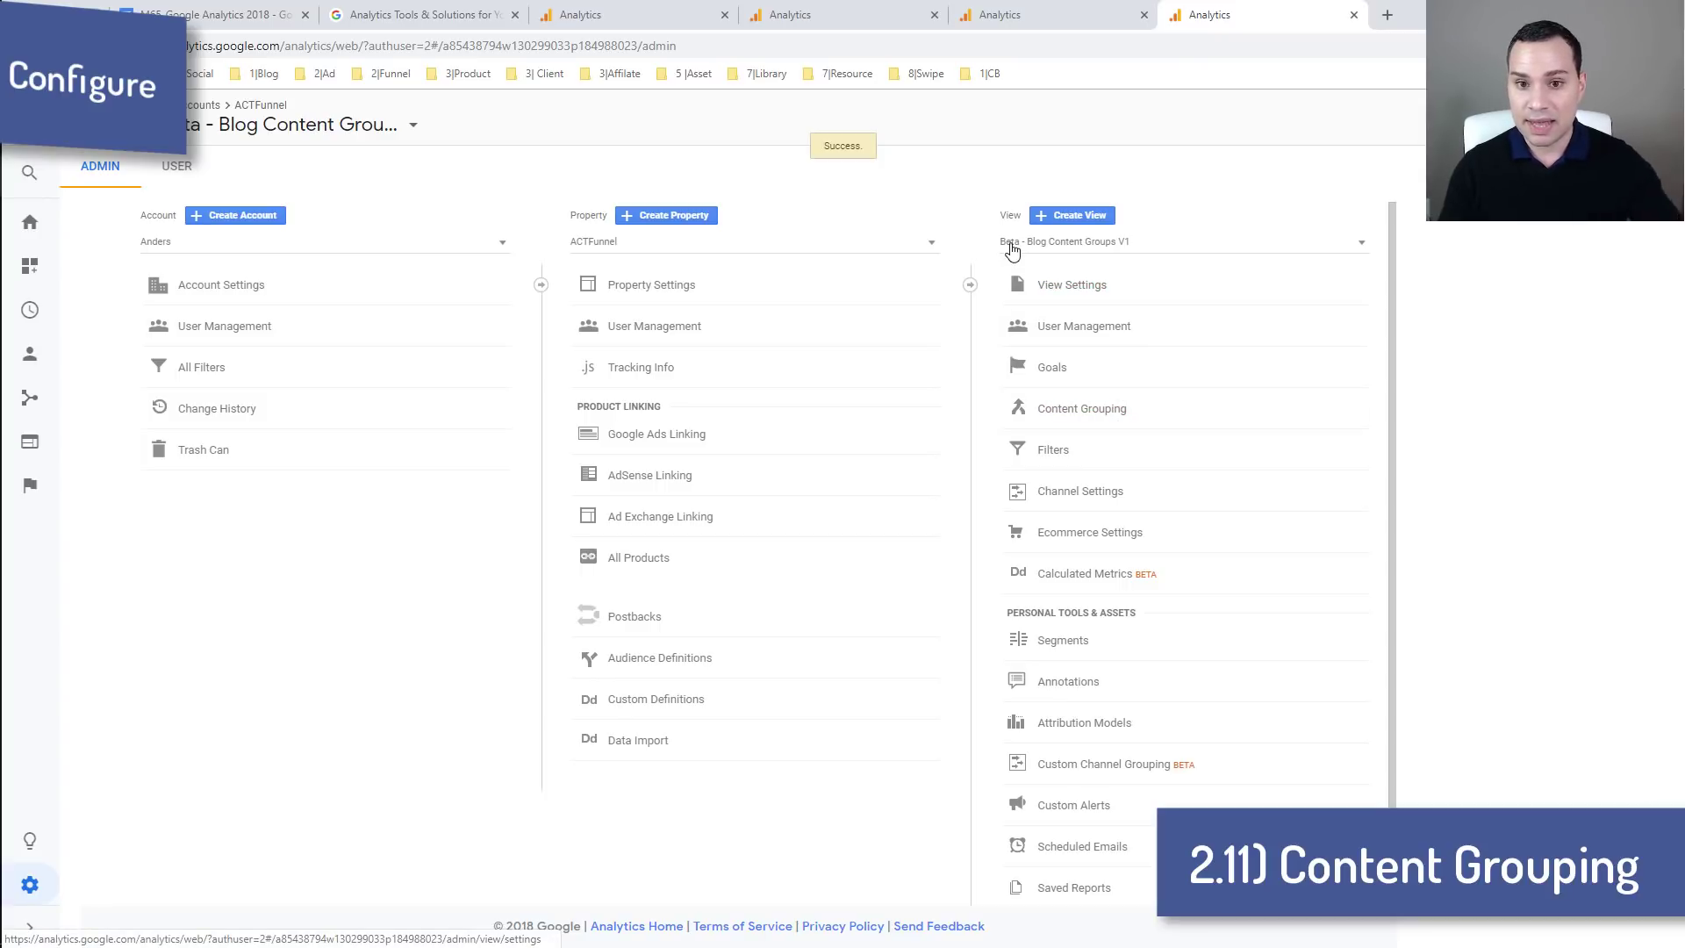
Step: Start a content grouping in the Beta view, expand its tracking code method and highlight the code snippets
left_click(1088, 411)
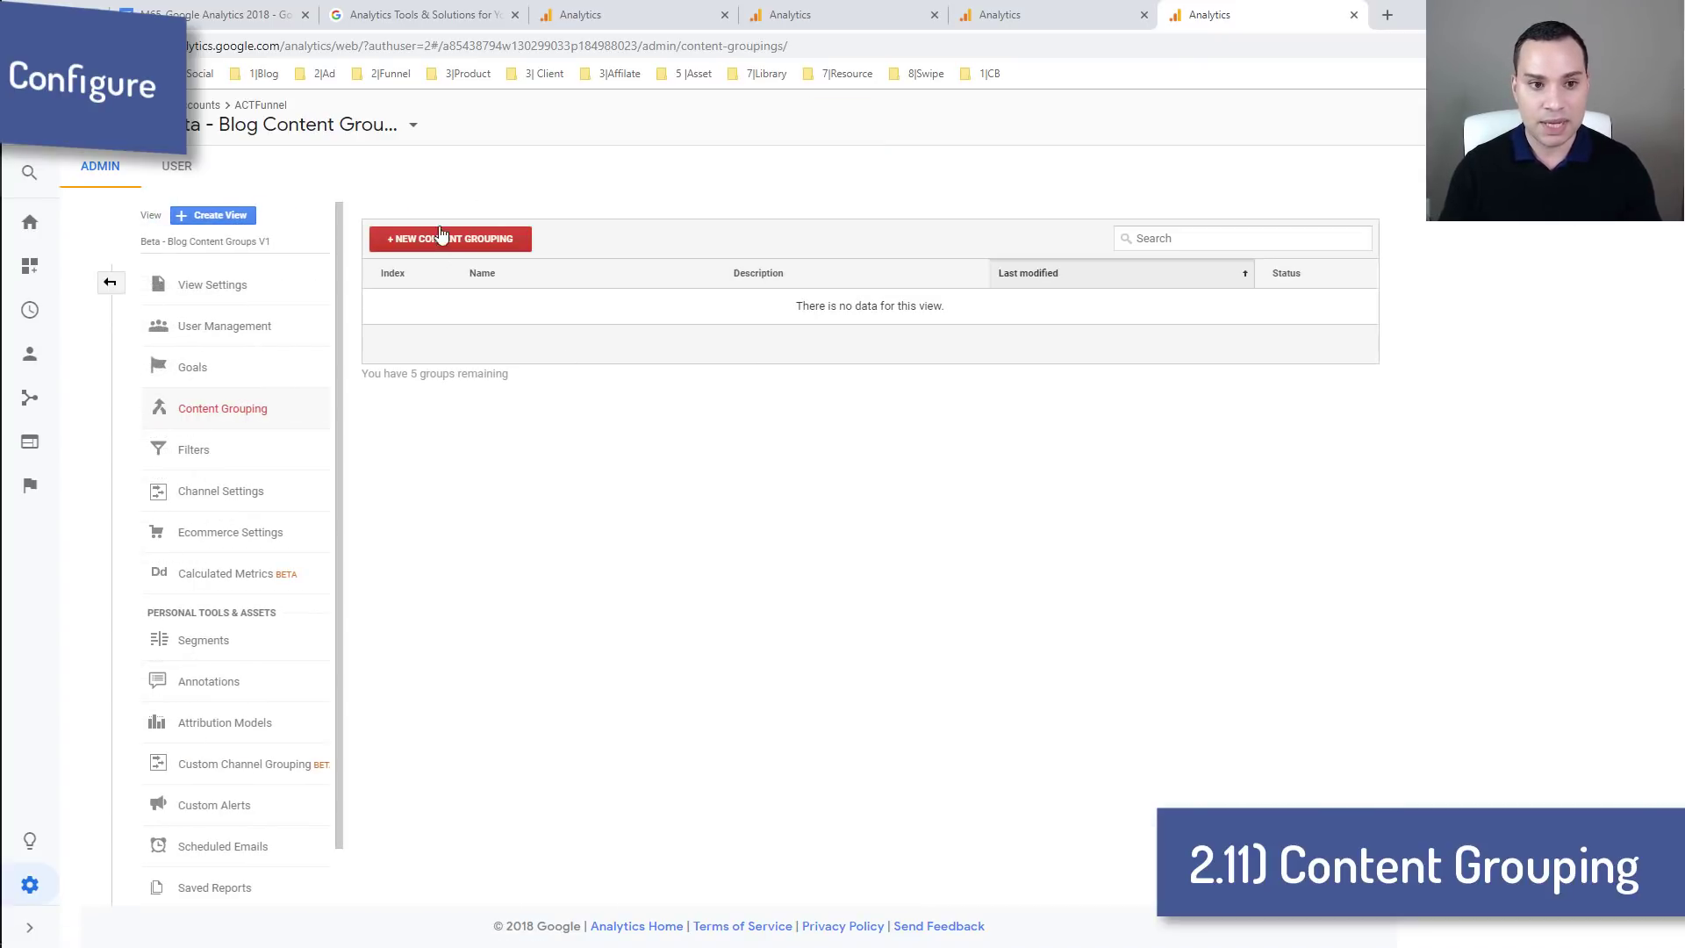
left_click(442, 239)
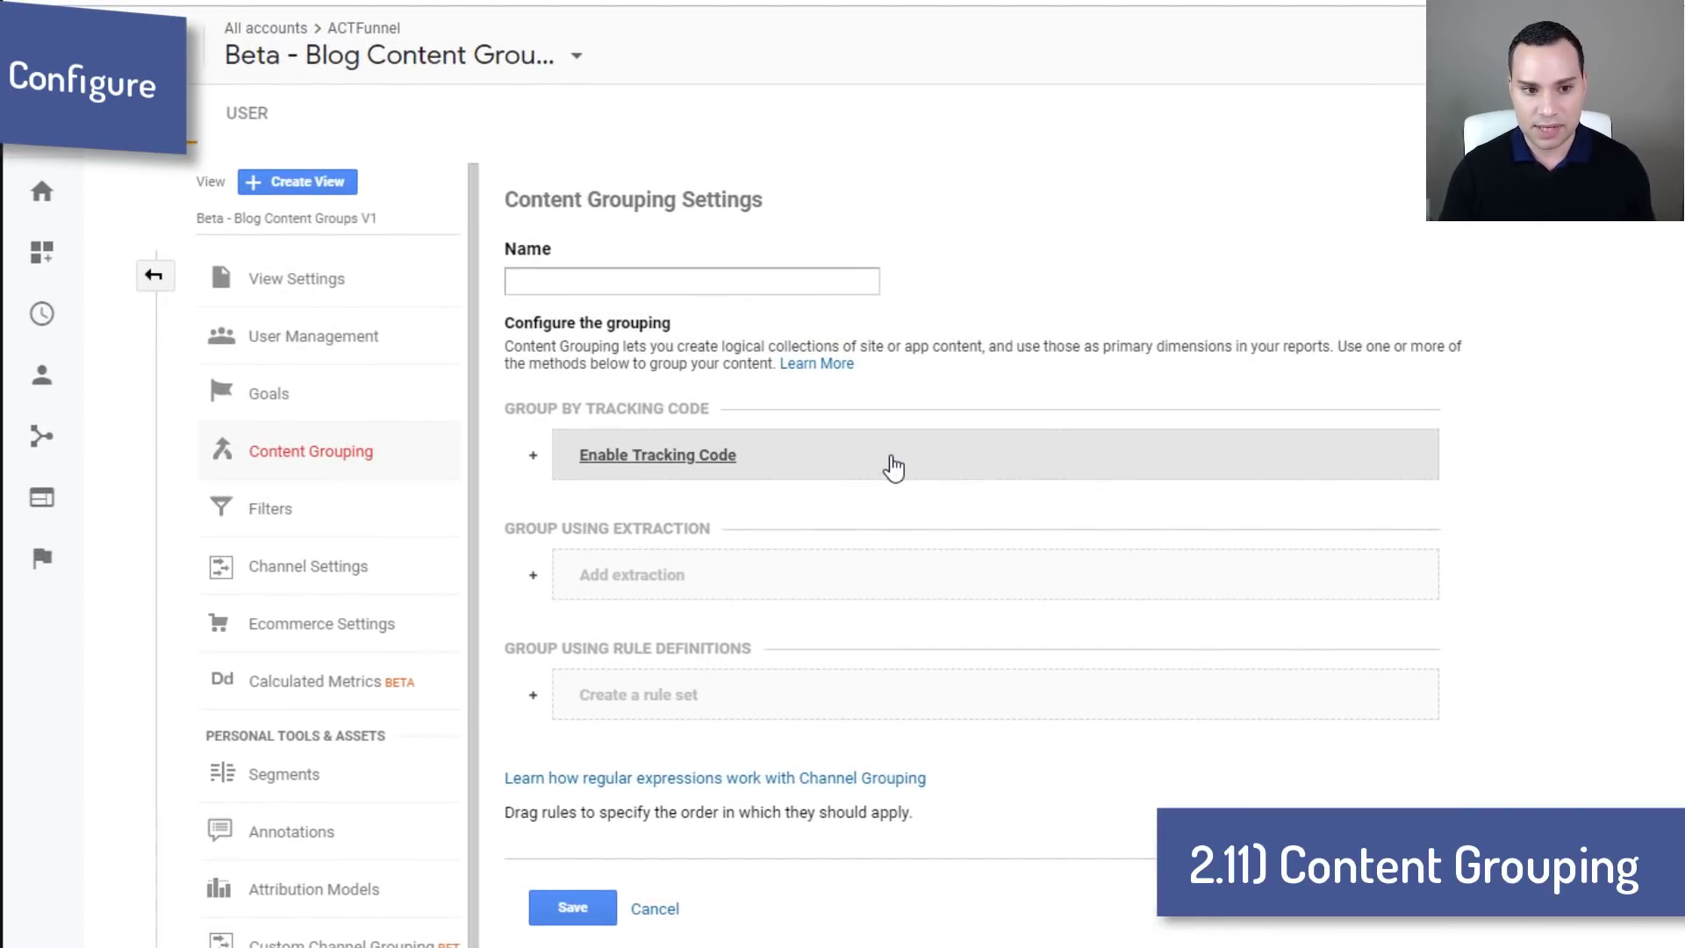
left_click(893, 467)
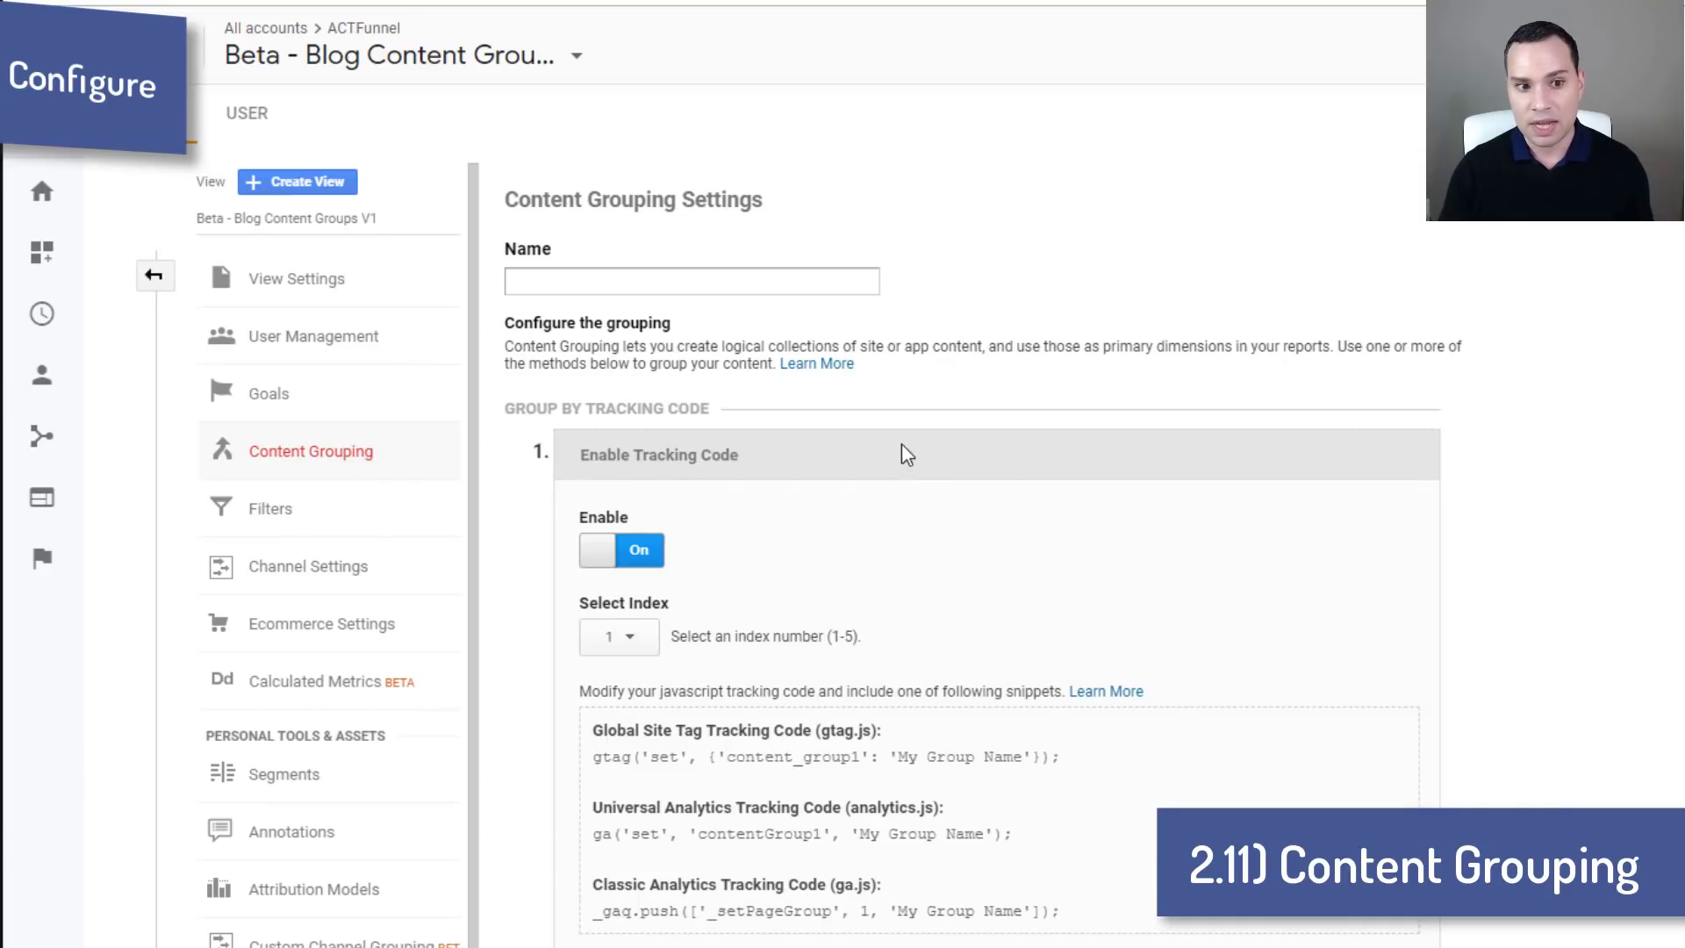
scroll(895, 457, "down", 4)
left_click_drag(621, 405, 1101, 562)
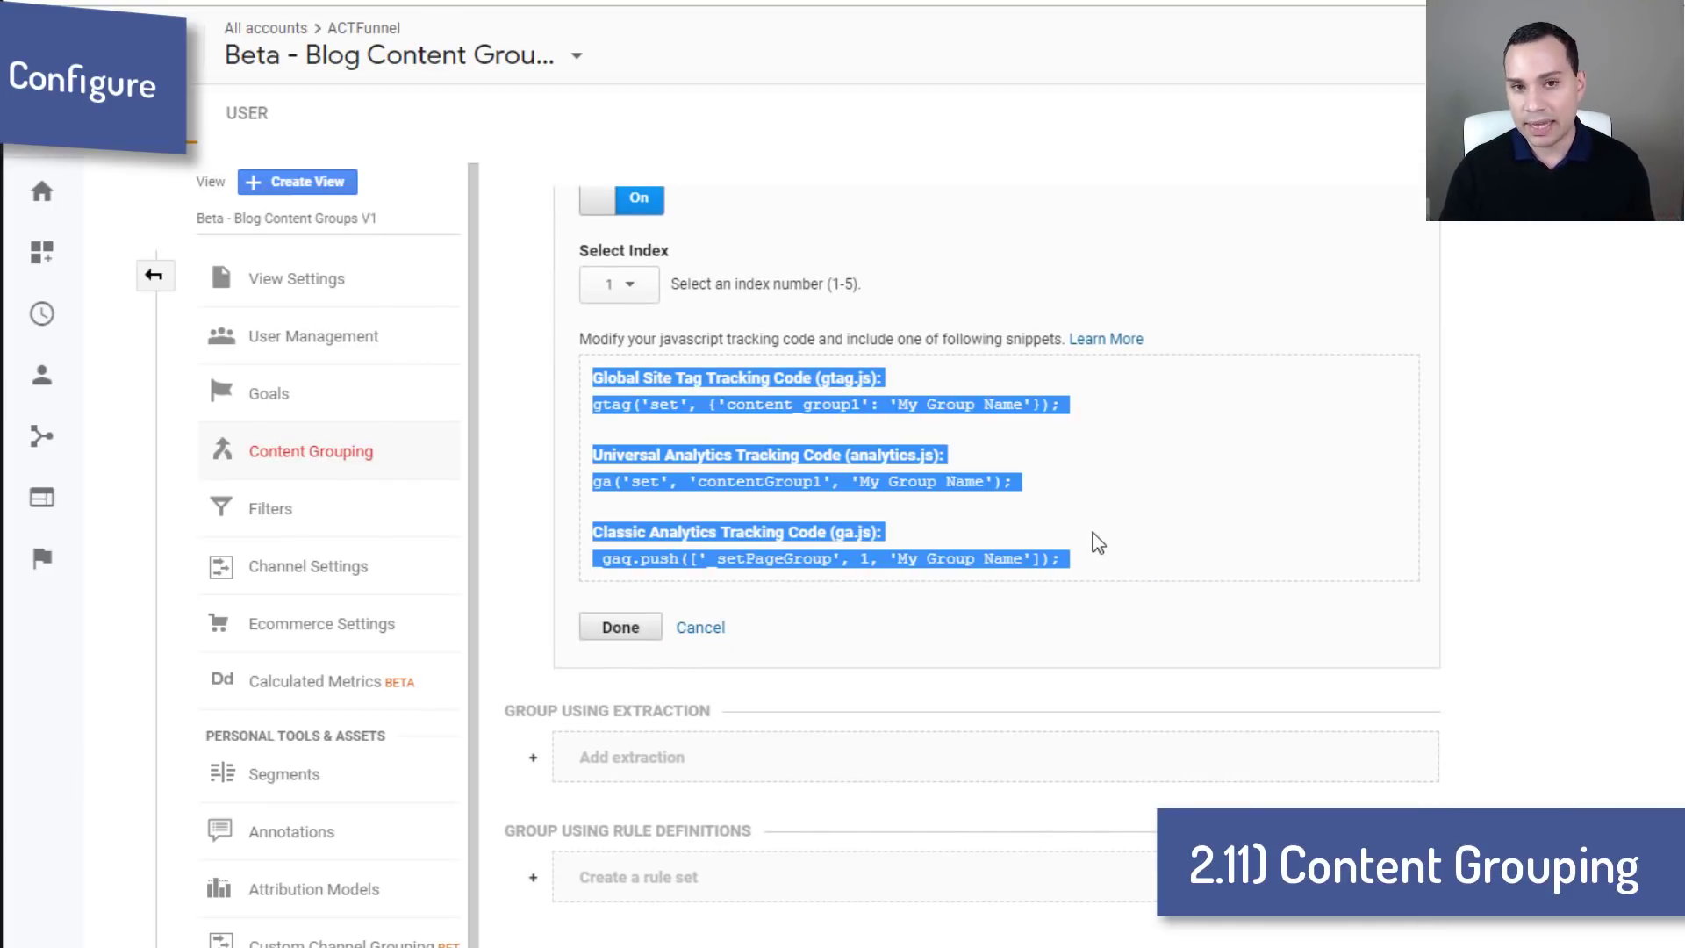
Step: Expand the extraction and rule set methods and enter blog/team-work/Name of Post as the page extraction pattern
left_click(887, 771)
scroll(890, 463, "down", 5)
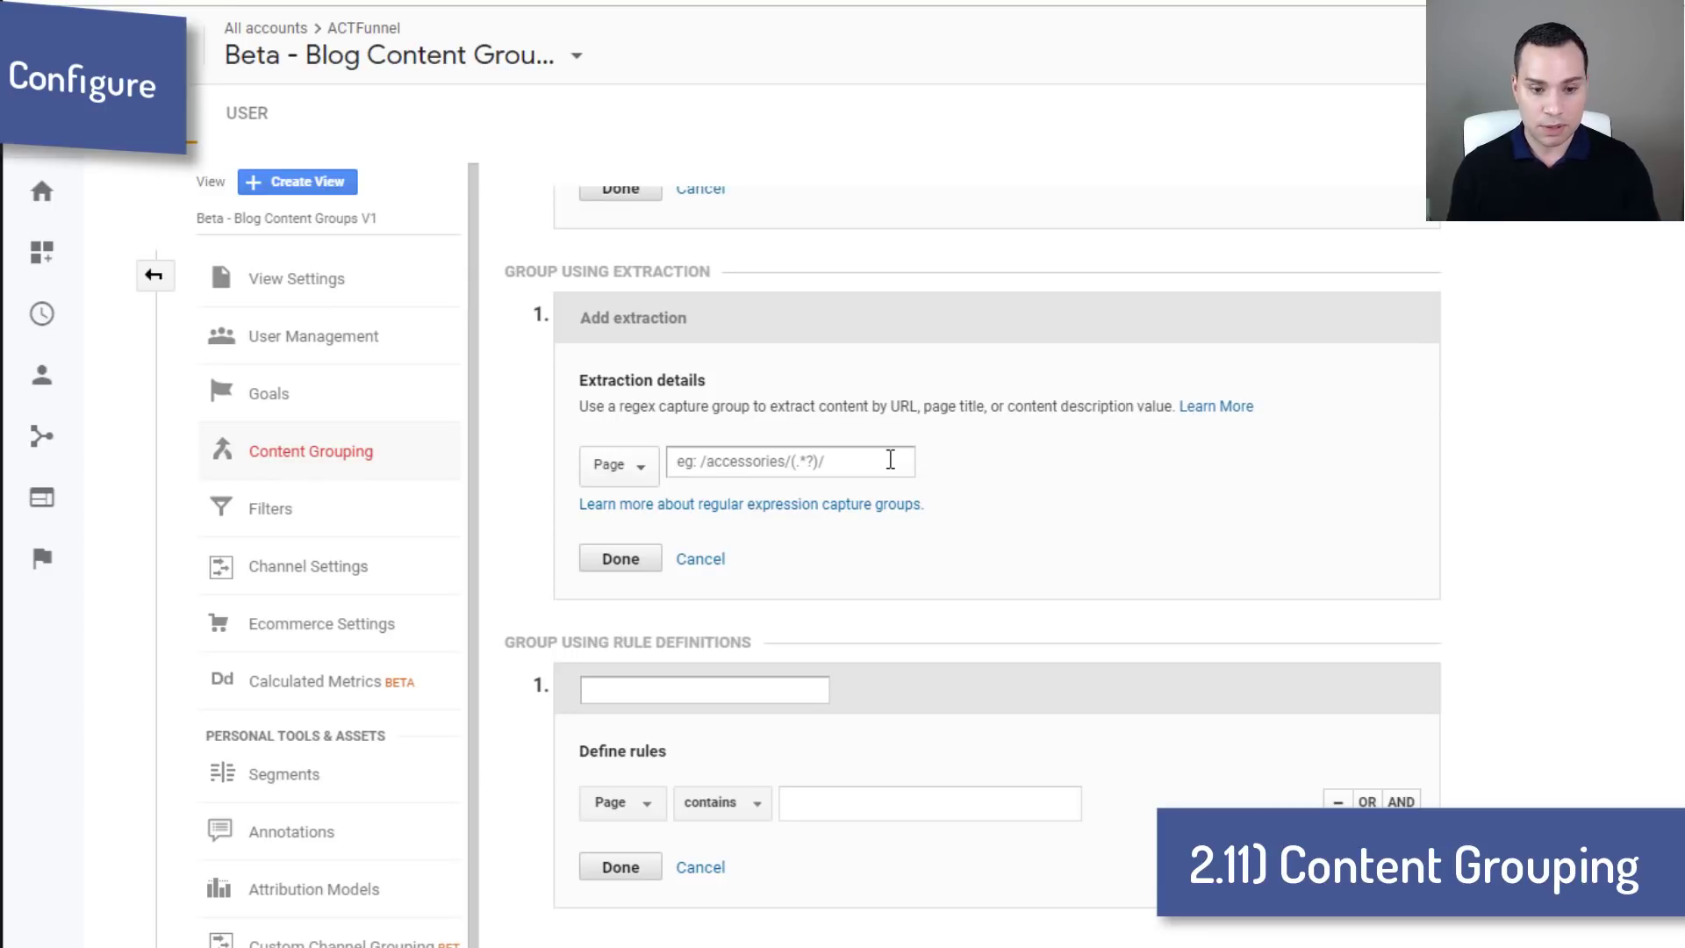
type("blog")
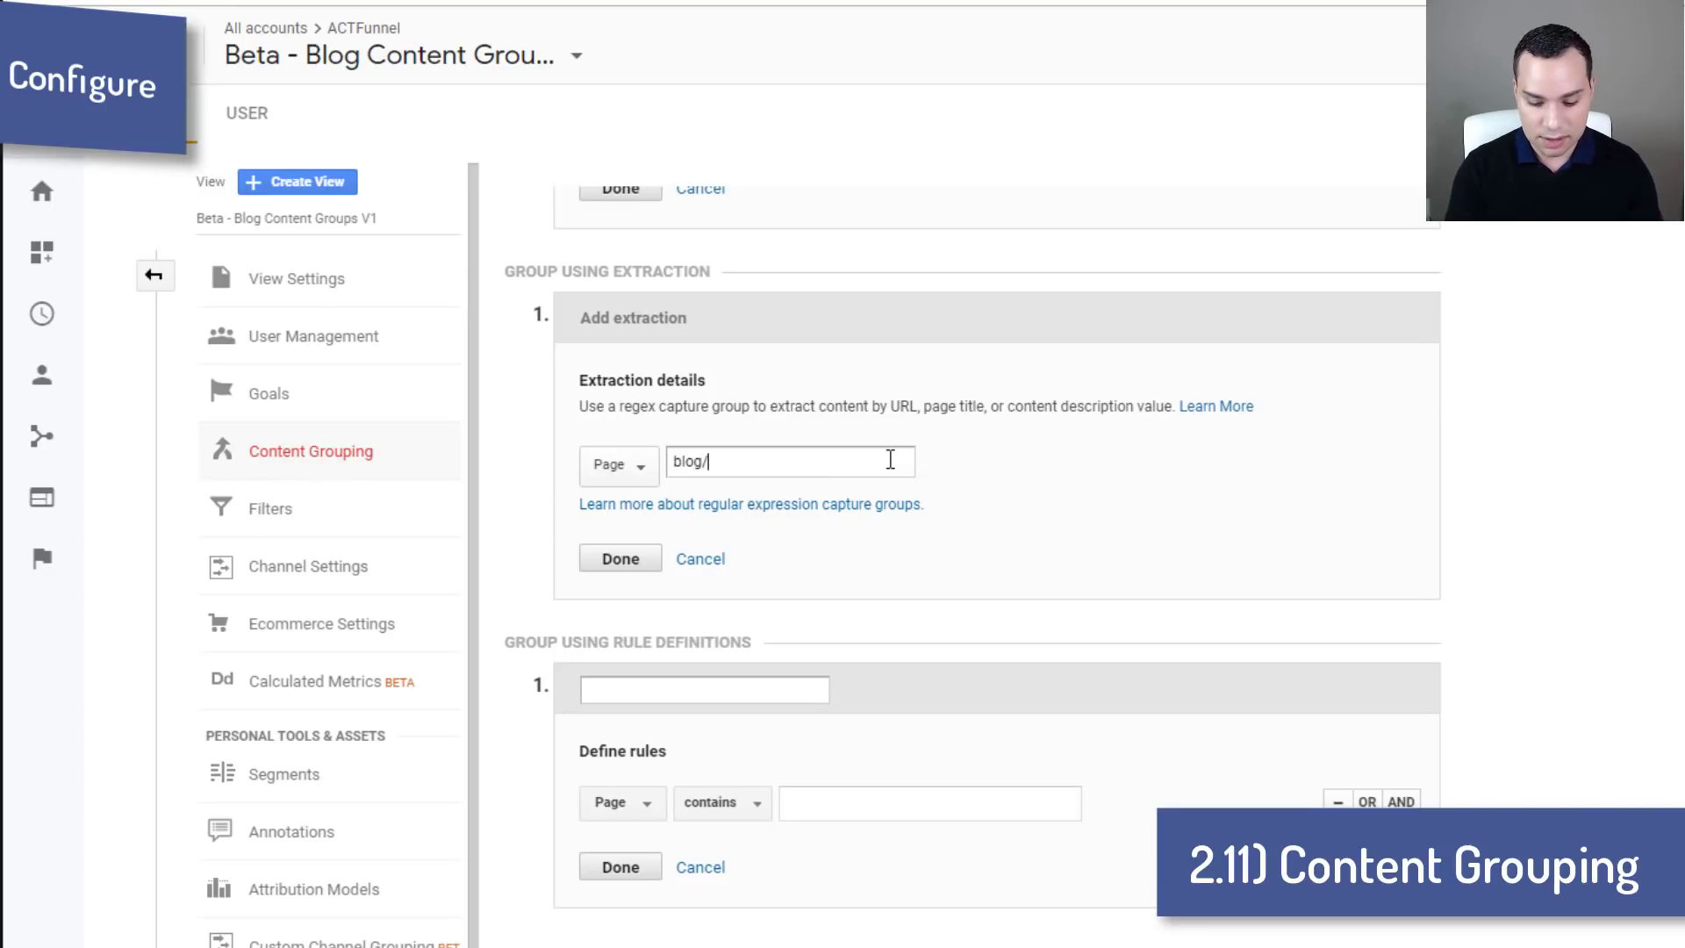
type("/team-work")
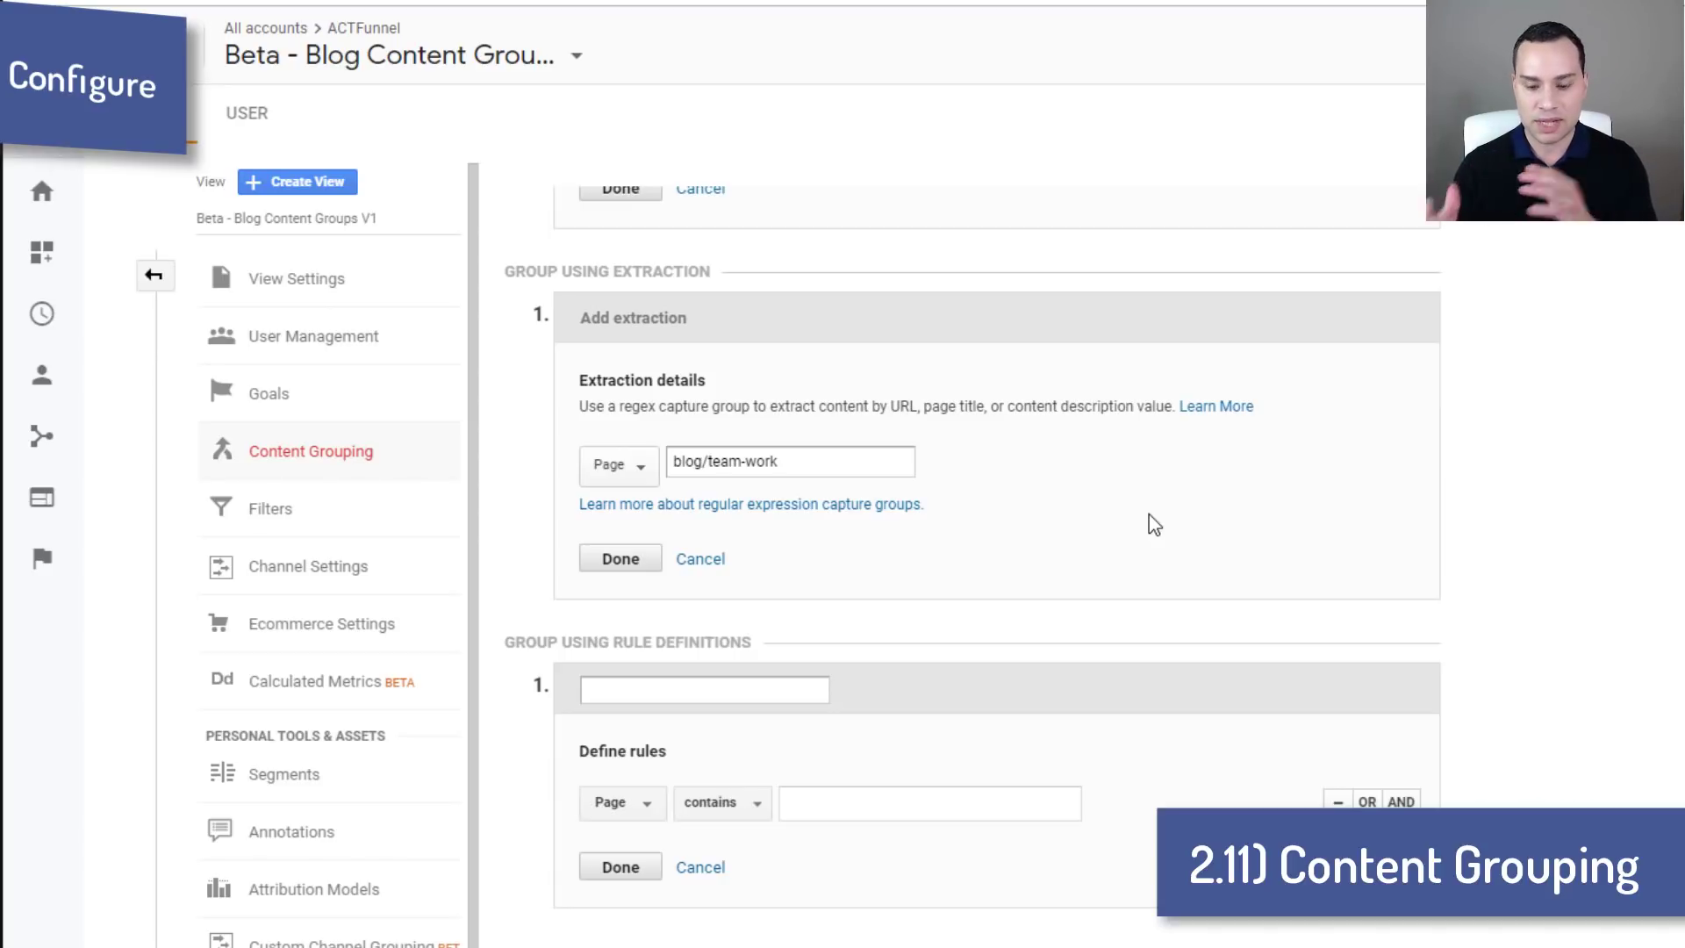
type("Name of Post")
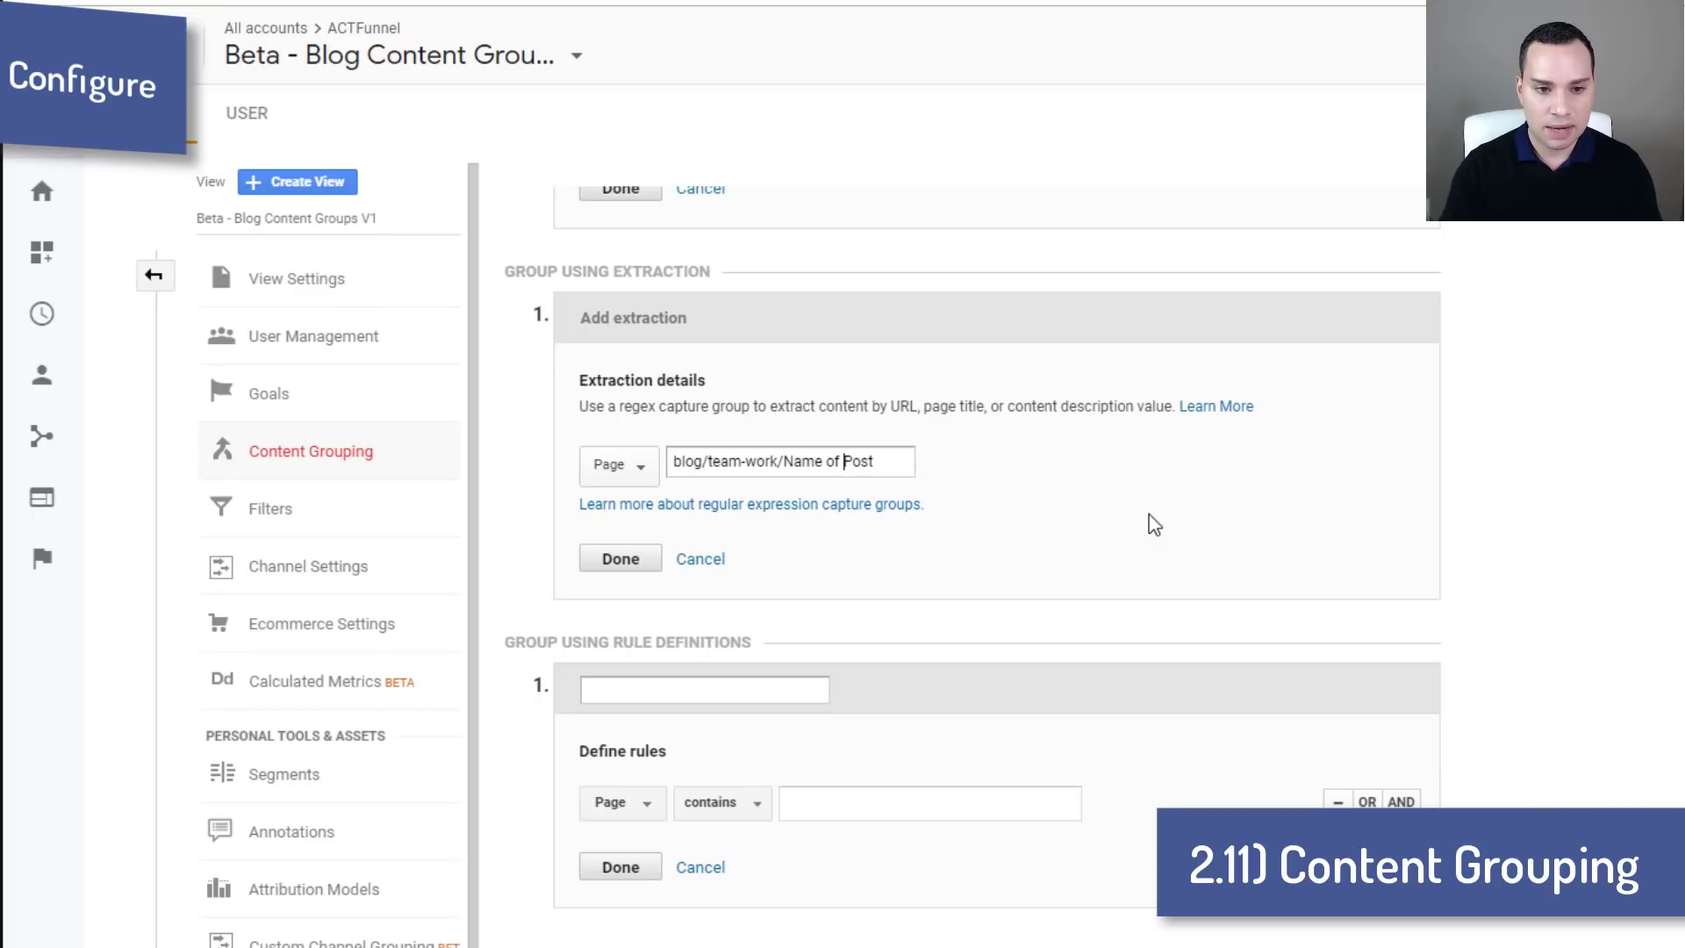
Step: Shorten the page extraction pattern to blog/team-work by removing the post name
key("ctrl+shift+Left")
key("ctrl+shift+Left")
key("ctrl+shift+Left")
key("ctrl+shift+Left")
key("ctrl+shift+Right")
key("BackSpace")
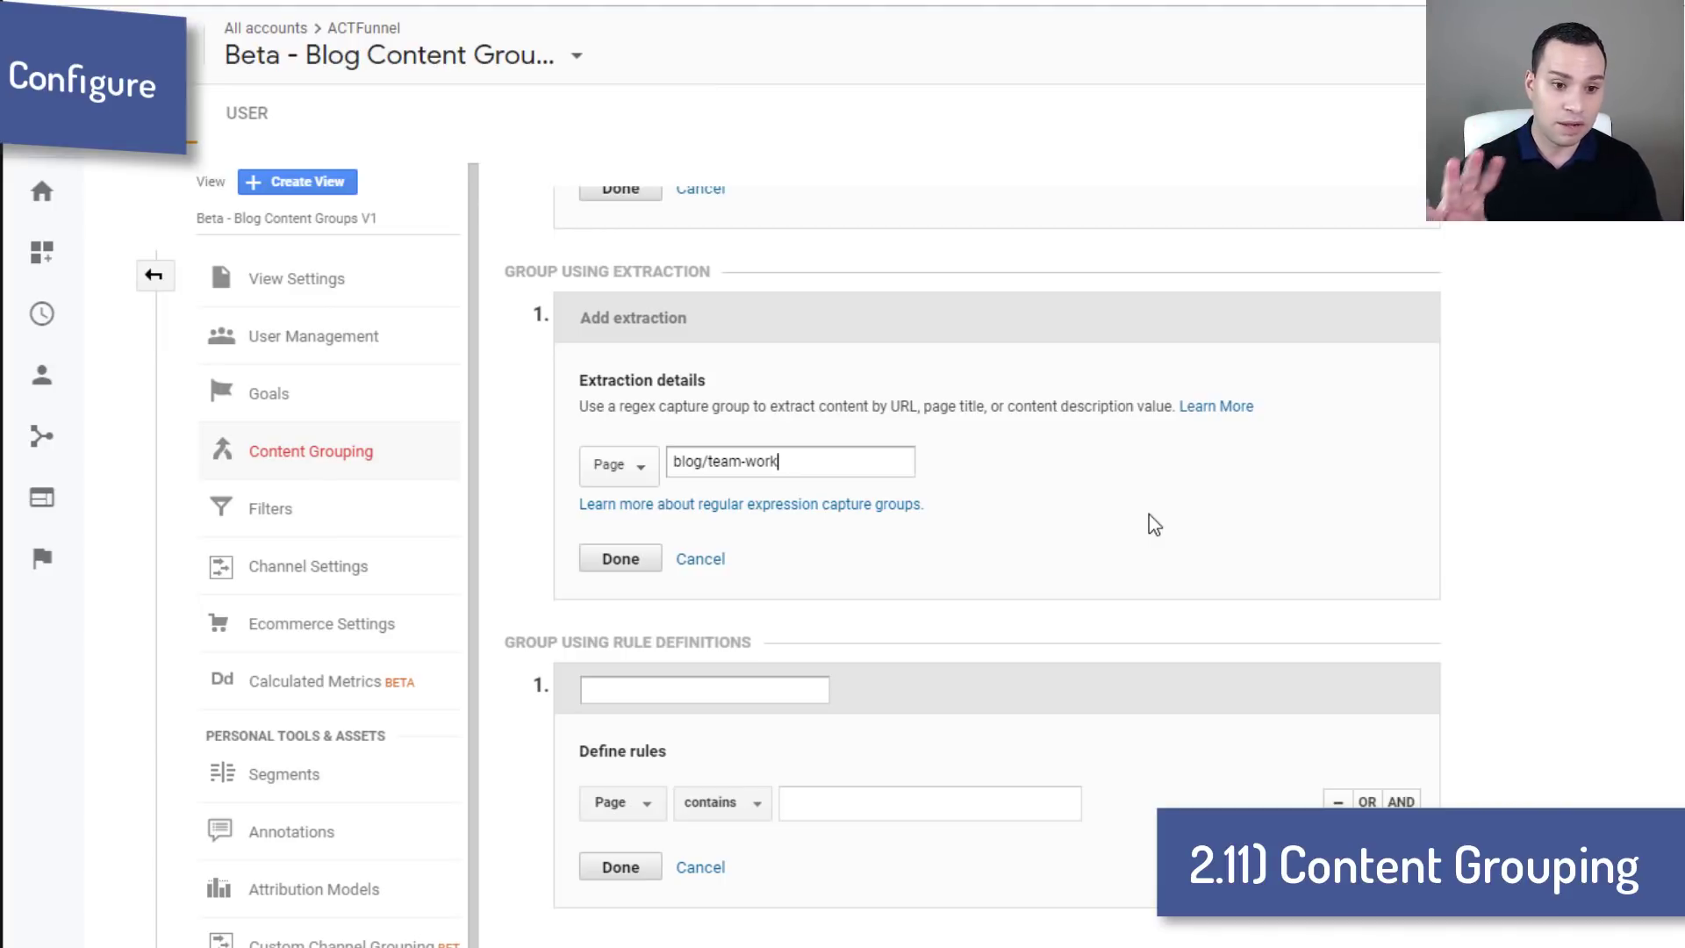
Step: Look at the dimension choices for the rule definition and clear the page extraction pattern
left_click(643, 812)
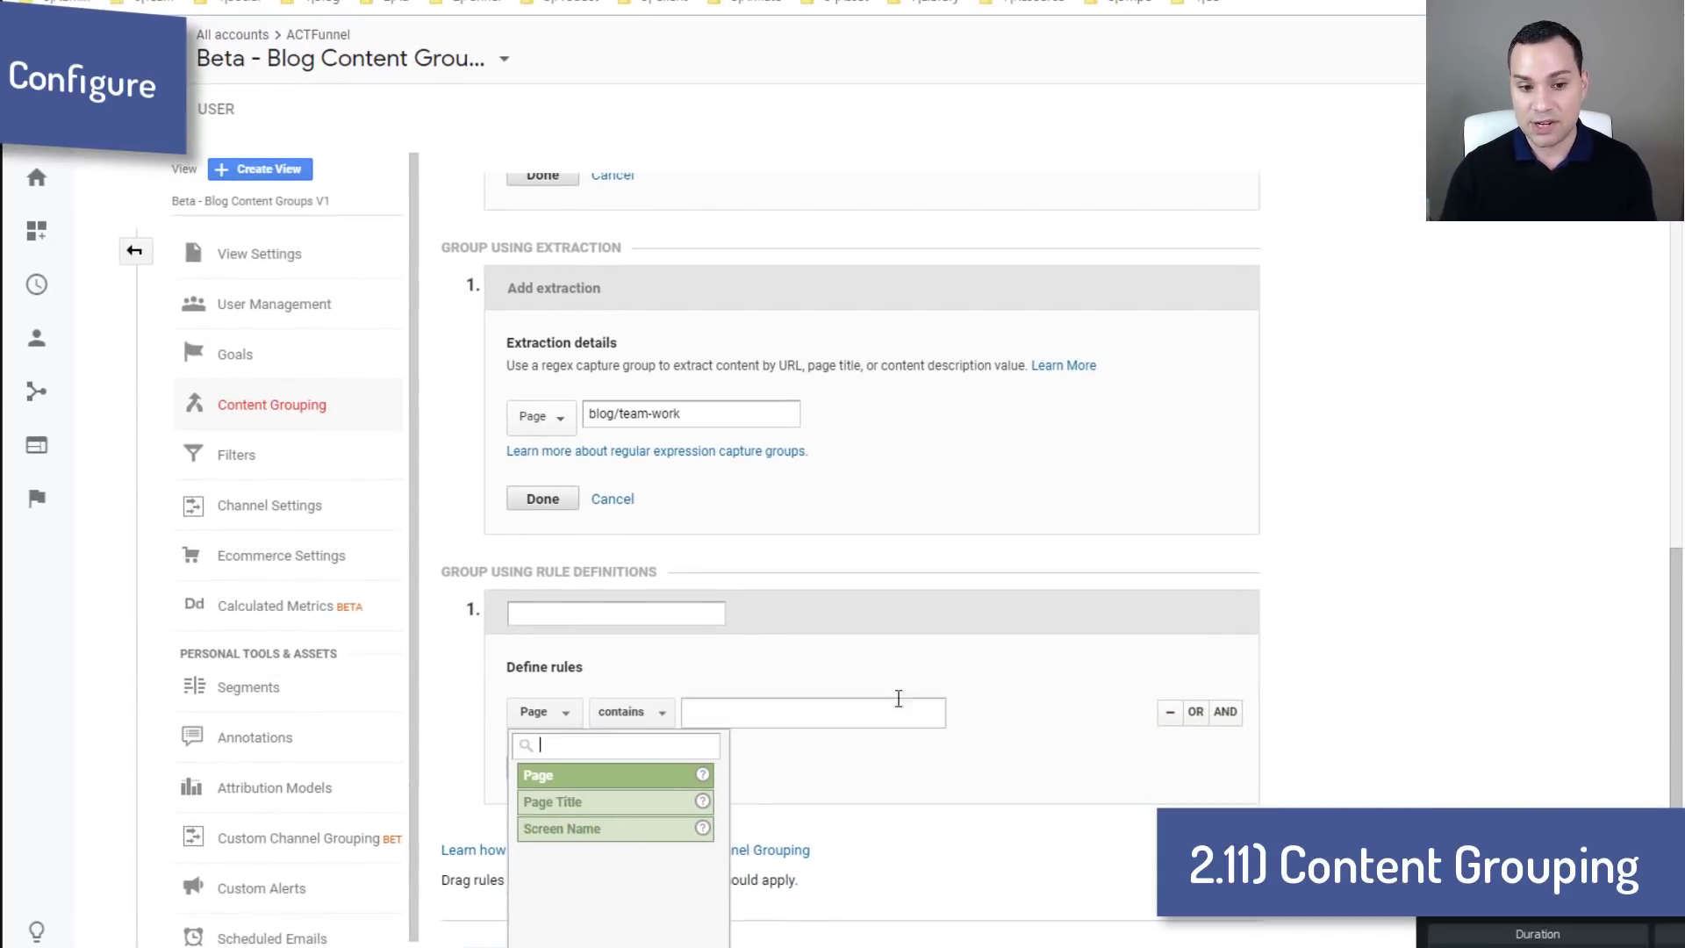
left_click(843, 533)
left_click(762, 410)
triple_click(761, 410)
key("BackSpace")
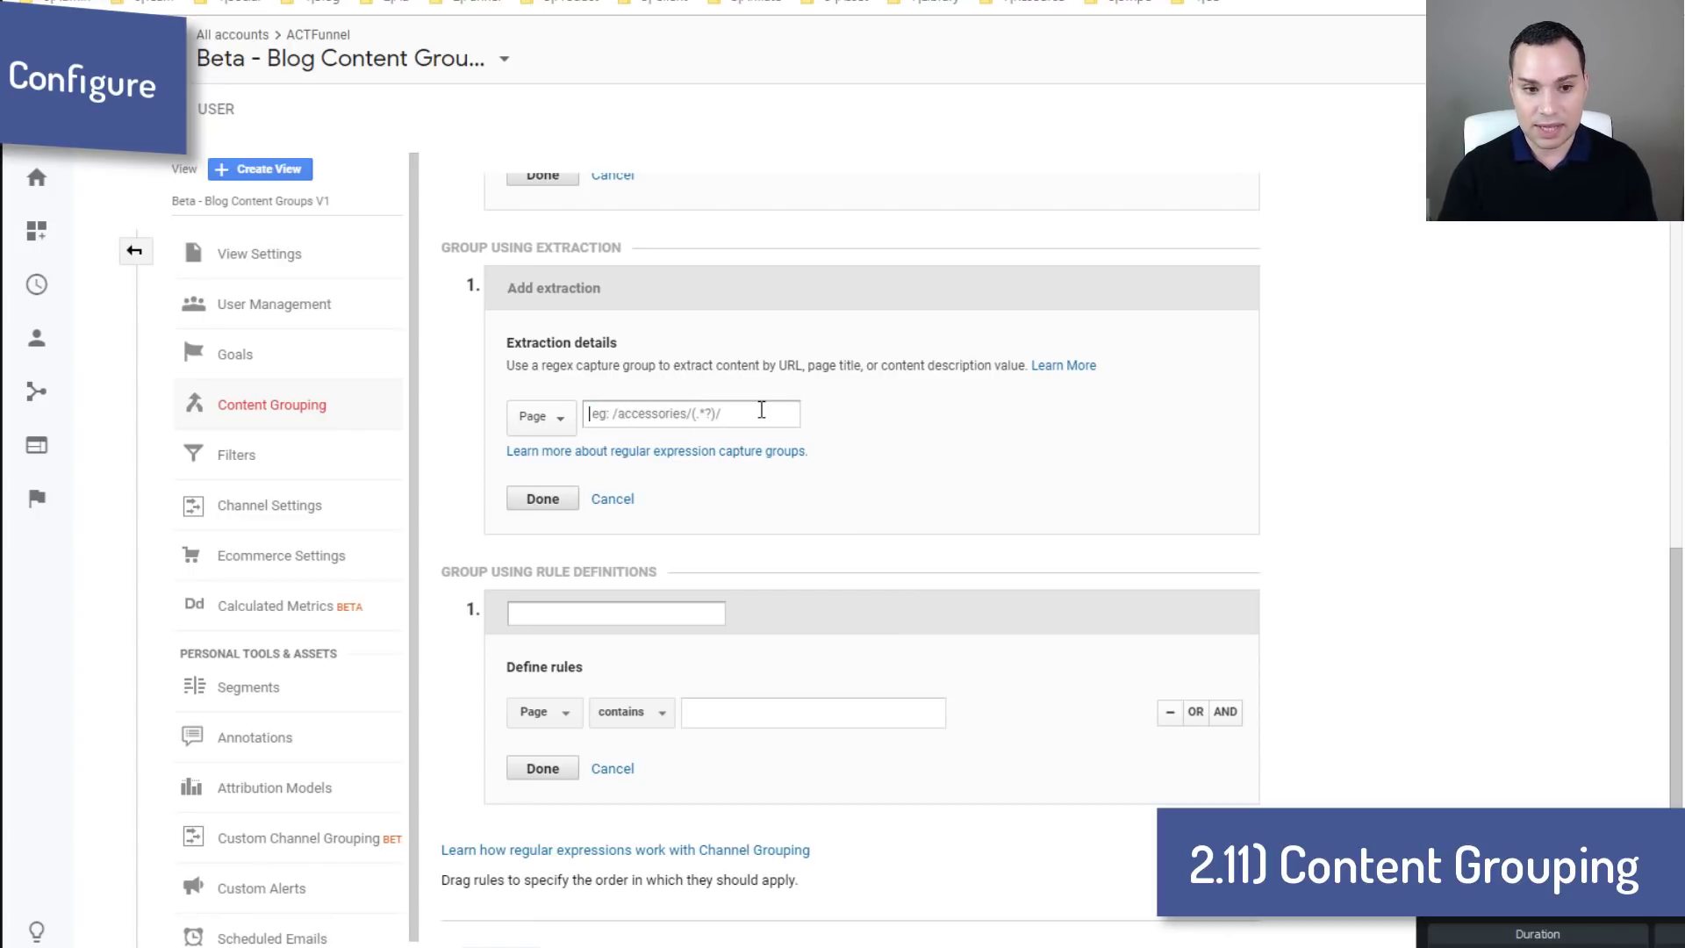
Step: Review the tracking code, extraction and rule definition methods and cancel the new content grouping
scroll(1382, 502, "up", 6)
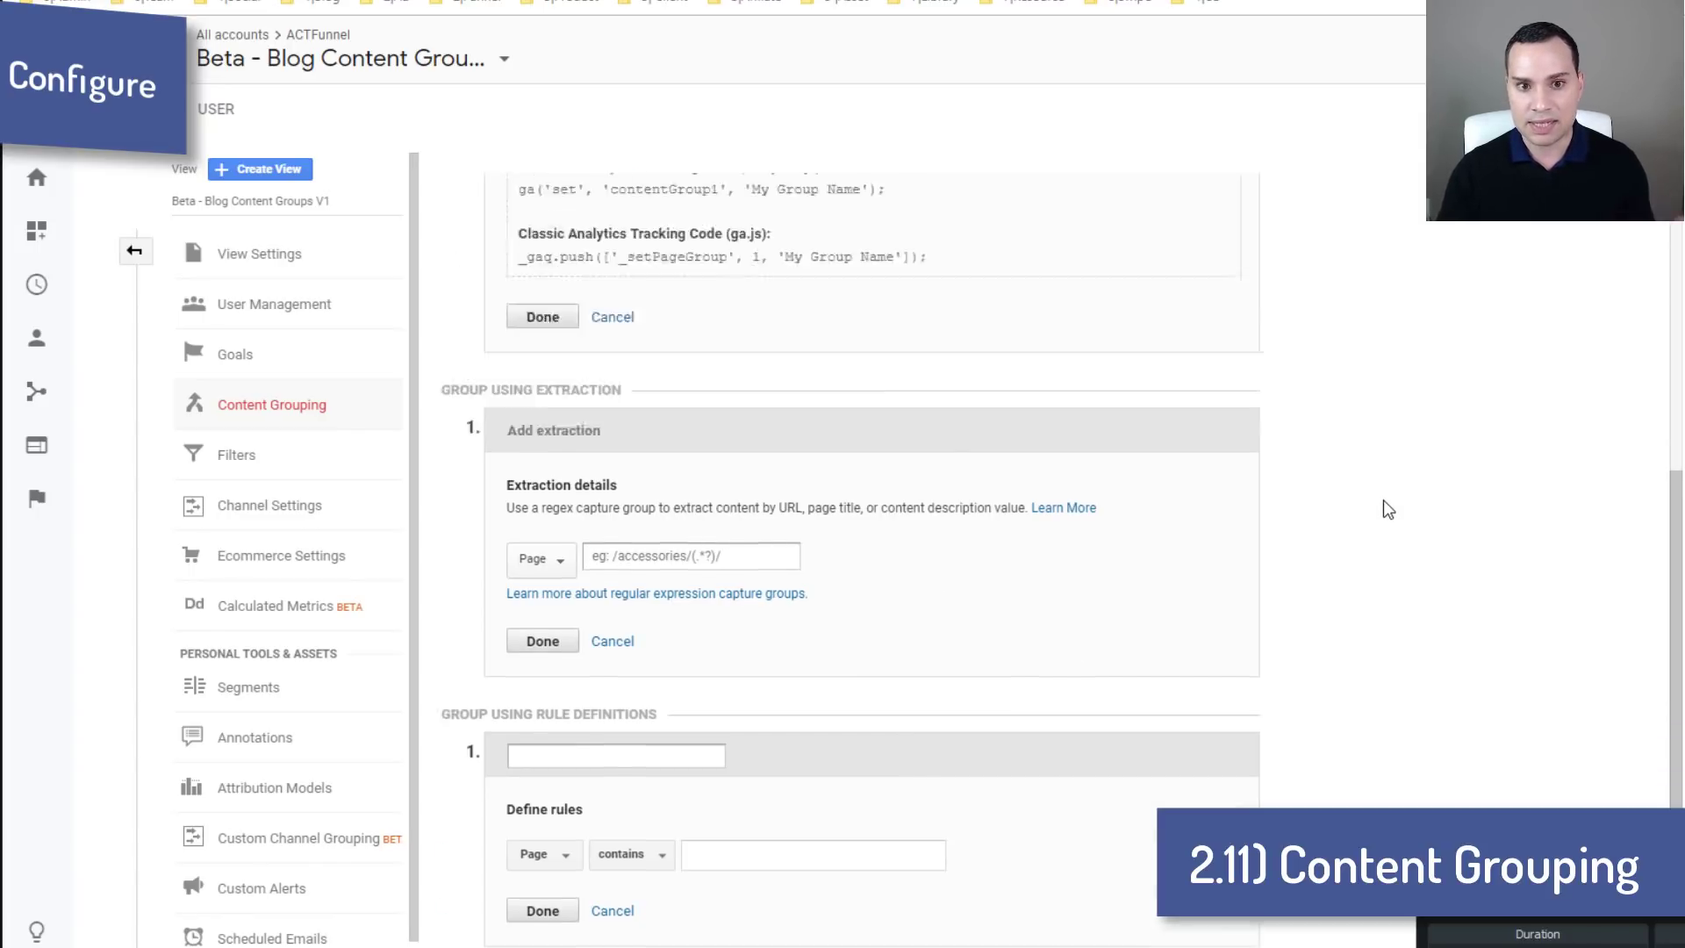
scroll(1370, 489, "down", 5)
scroll(1366, 482, "up", 5)
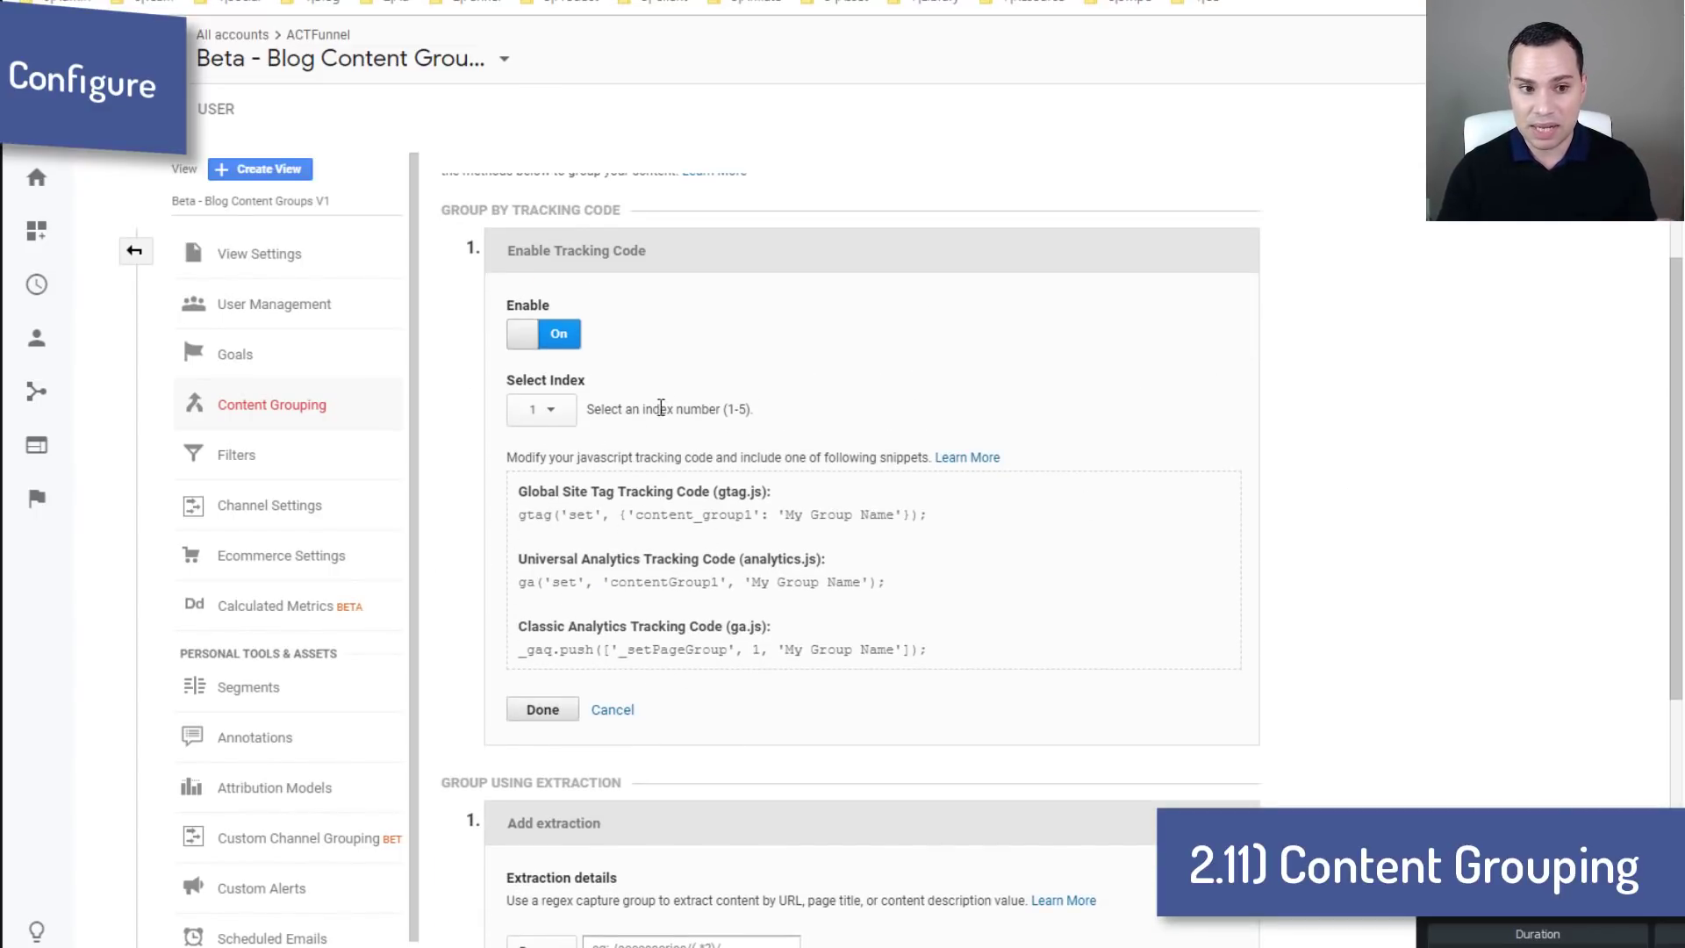
scroll(946, 577, "down", 2)
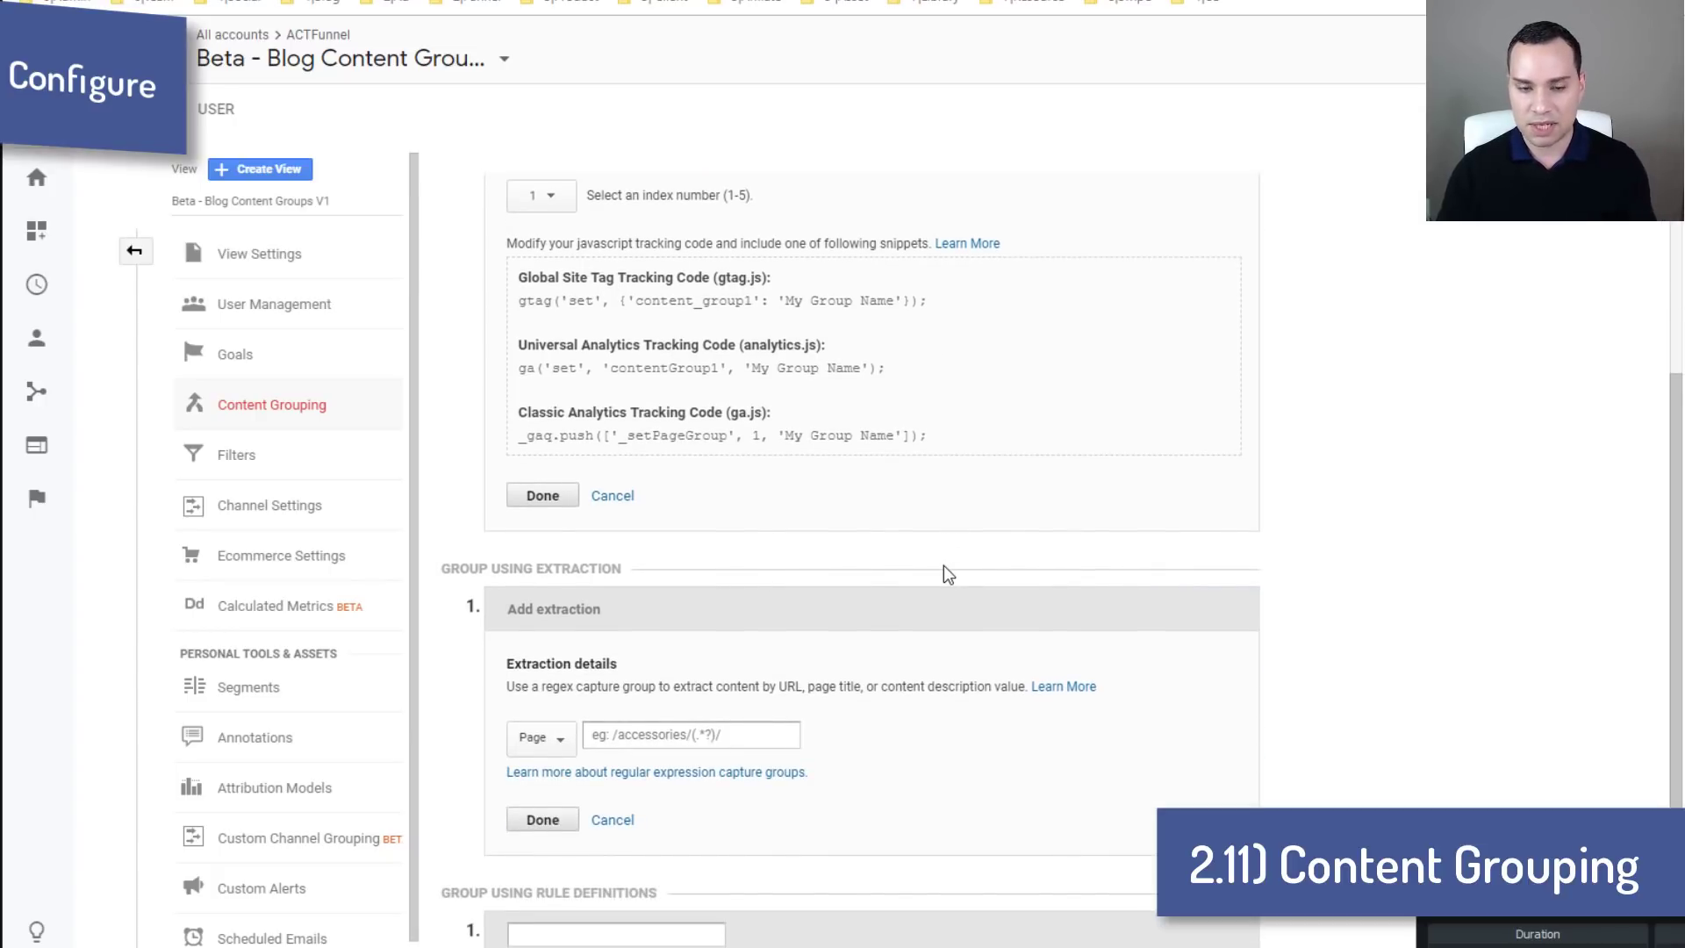
scroll(946, 573, "down", 3)
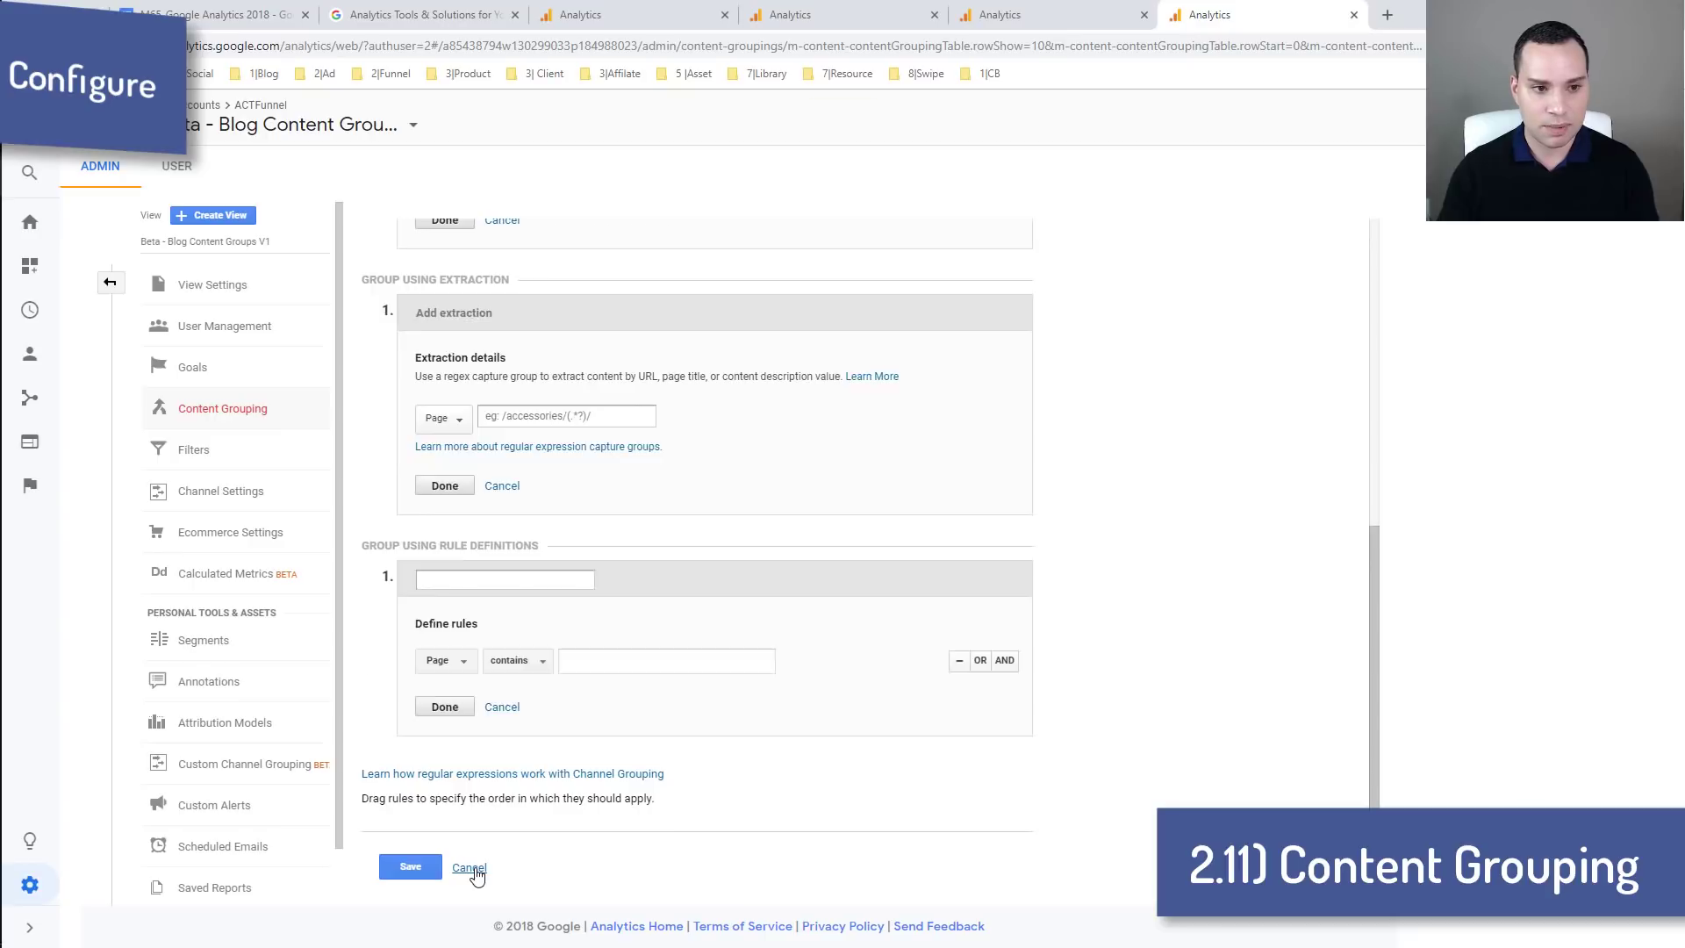
left_click(470, 868)
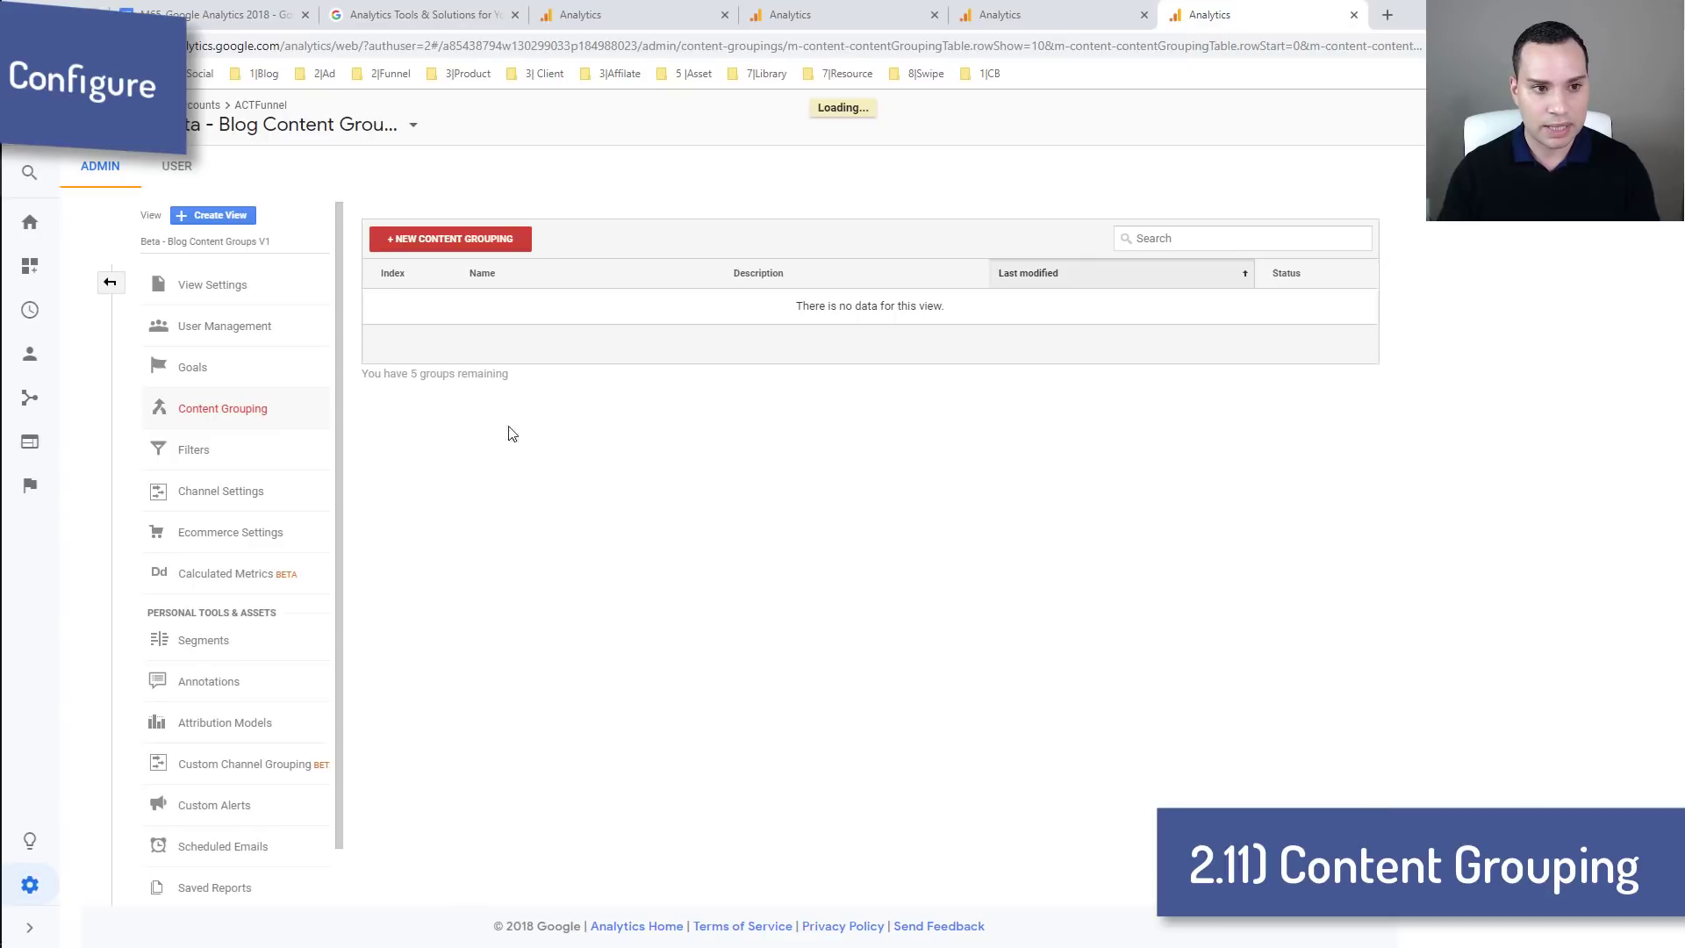
Step: Start a new filter for the Beta blog content groups view, name it Facebook Advertising and use the custom filter type
left_click(223, 453)
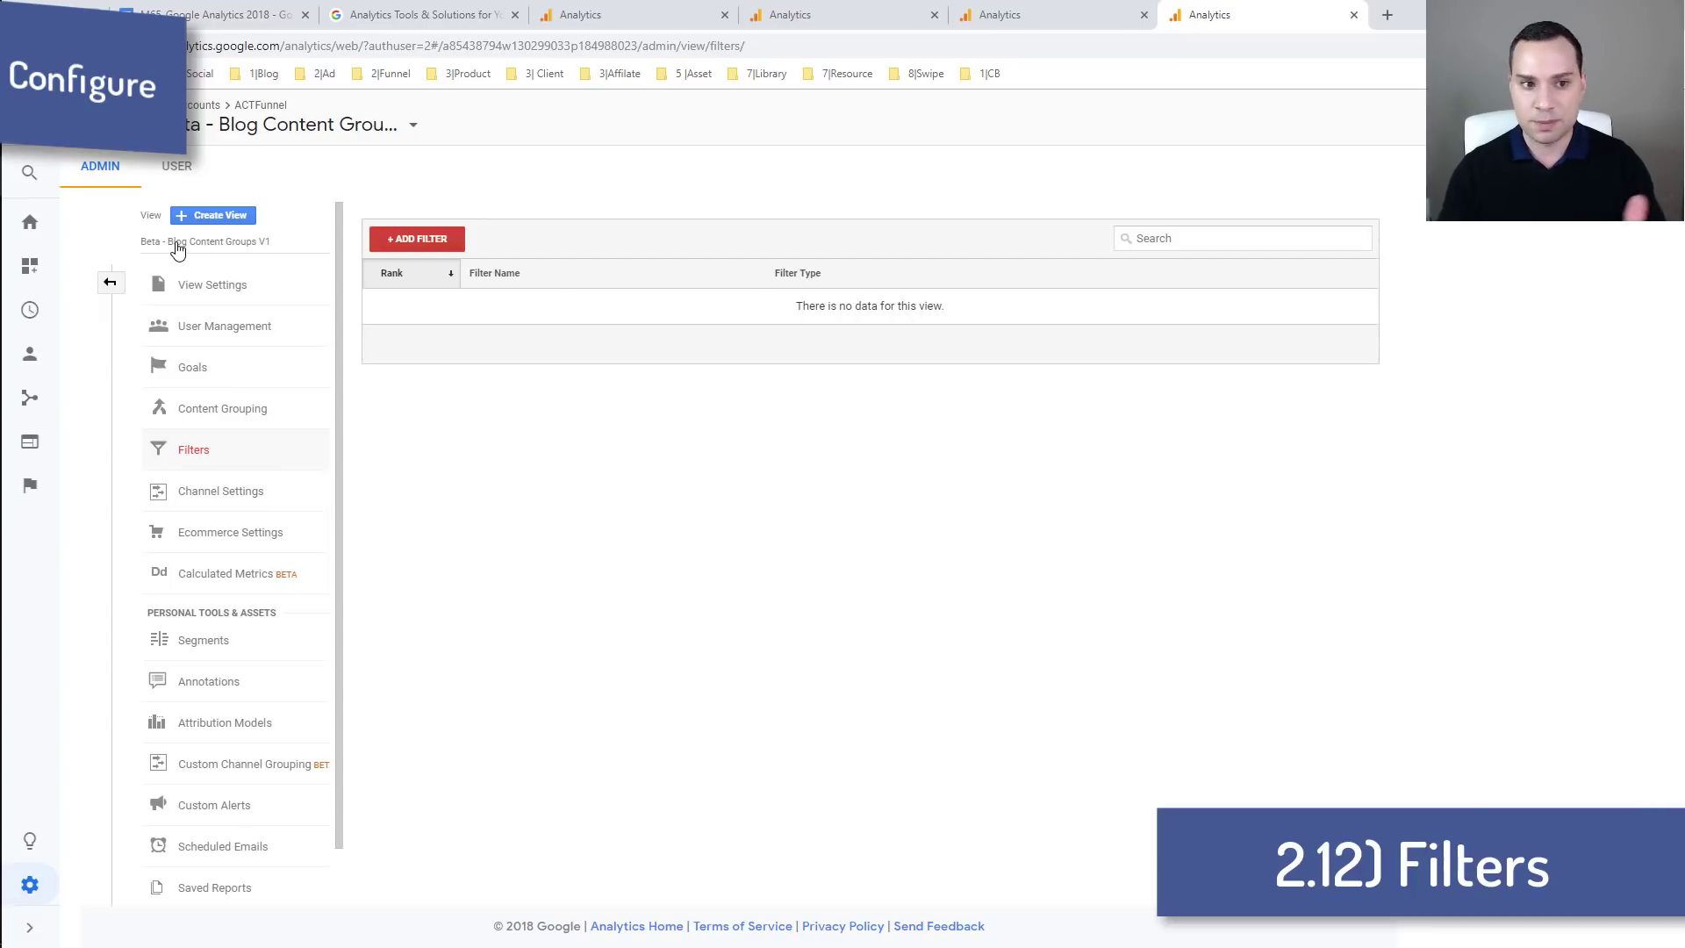
left_click(406, 236)
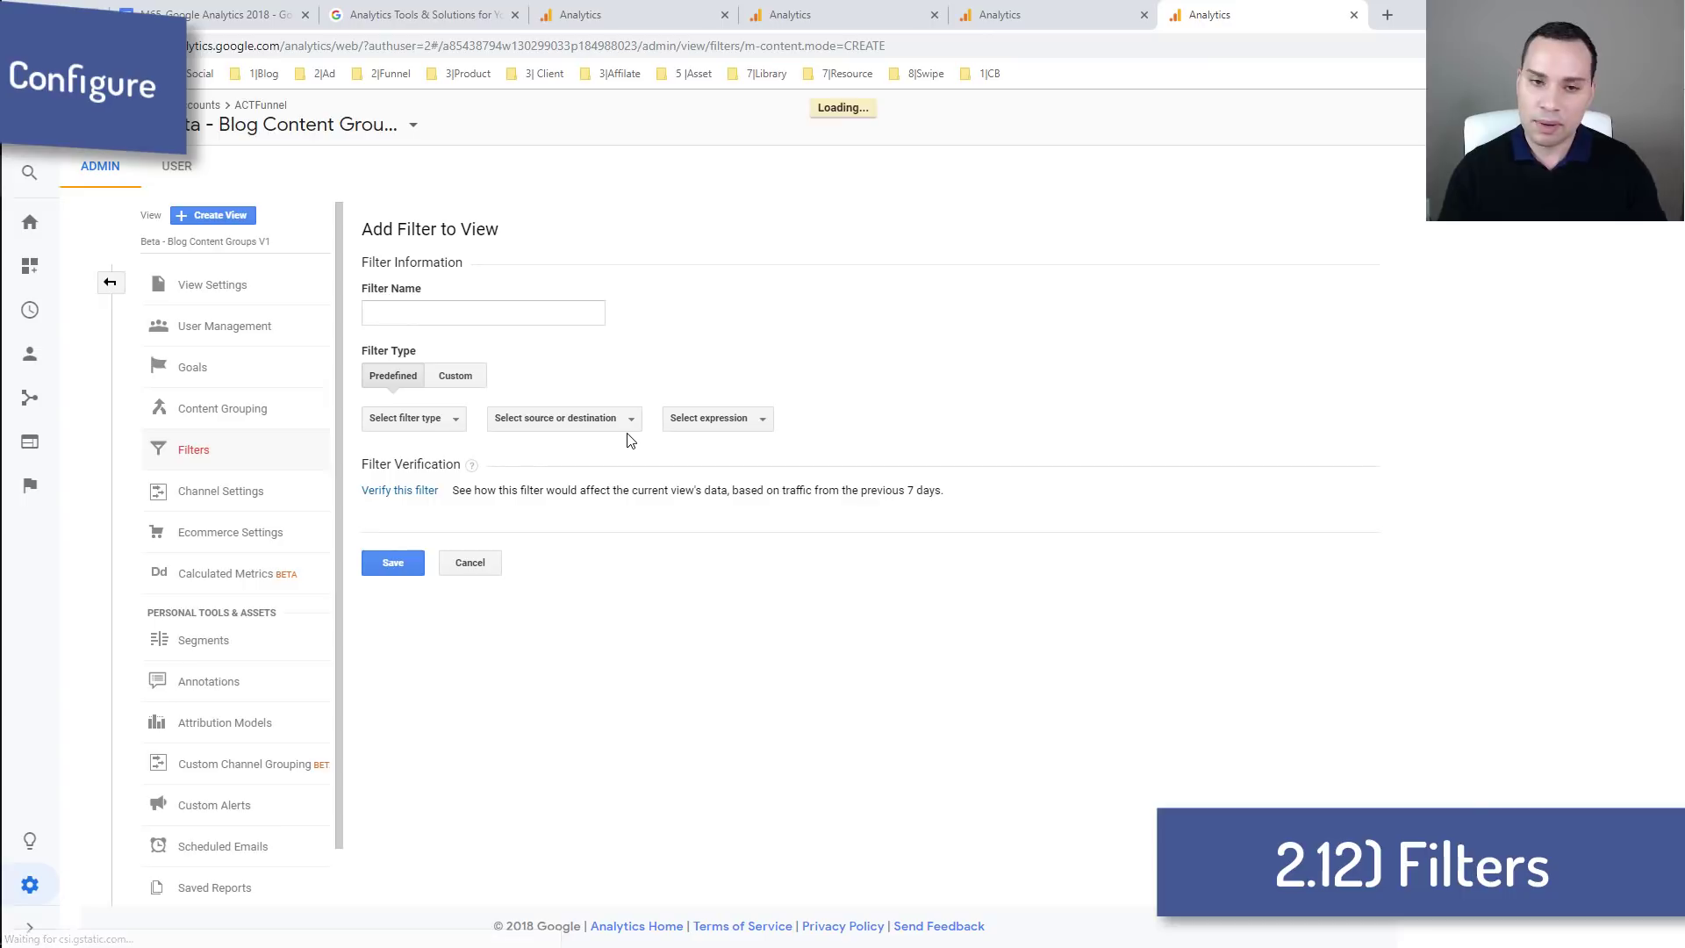
left_click(502, 316)
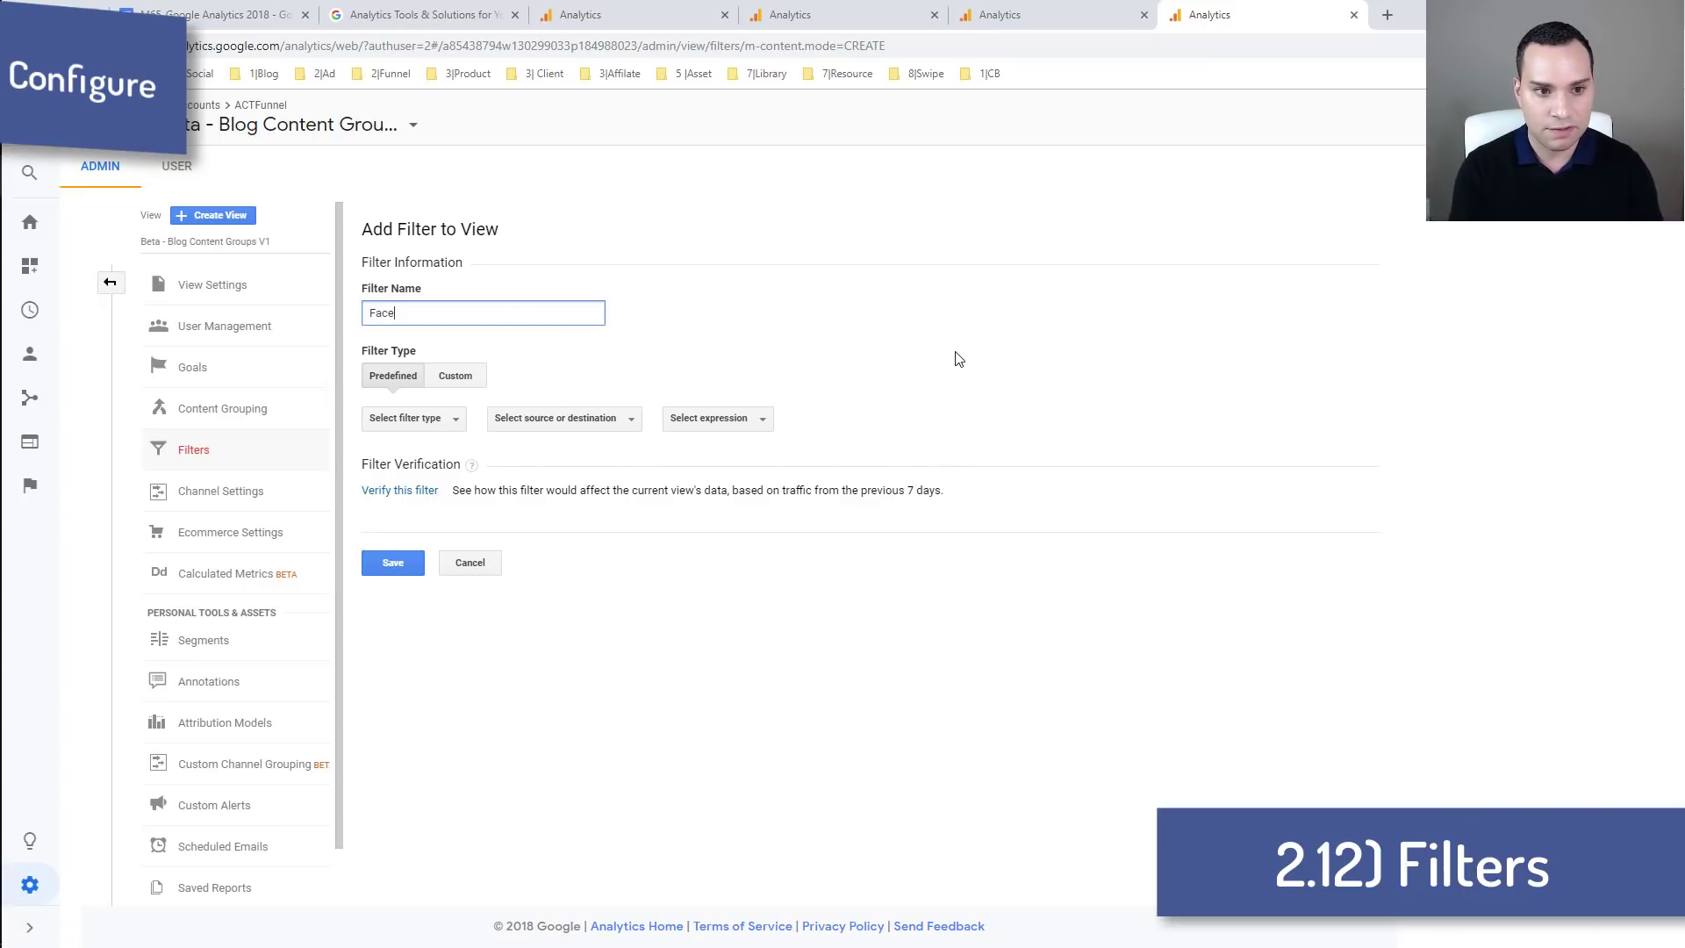
type("Facebook Advertising")
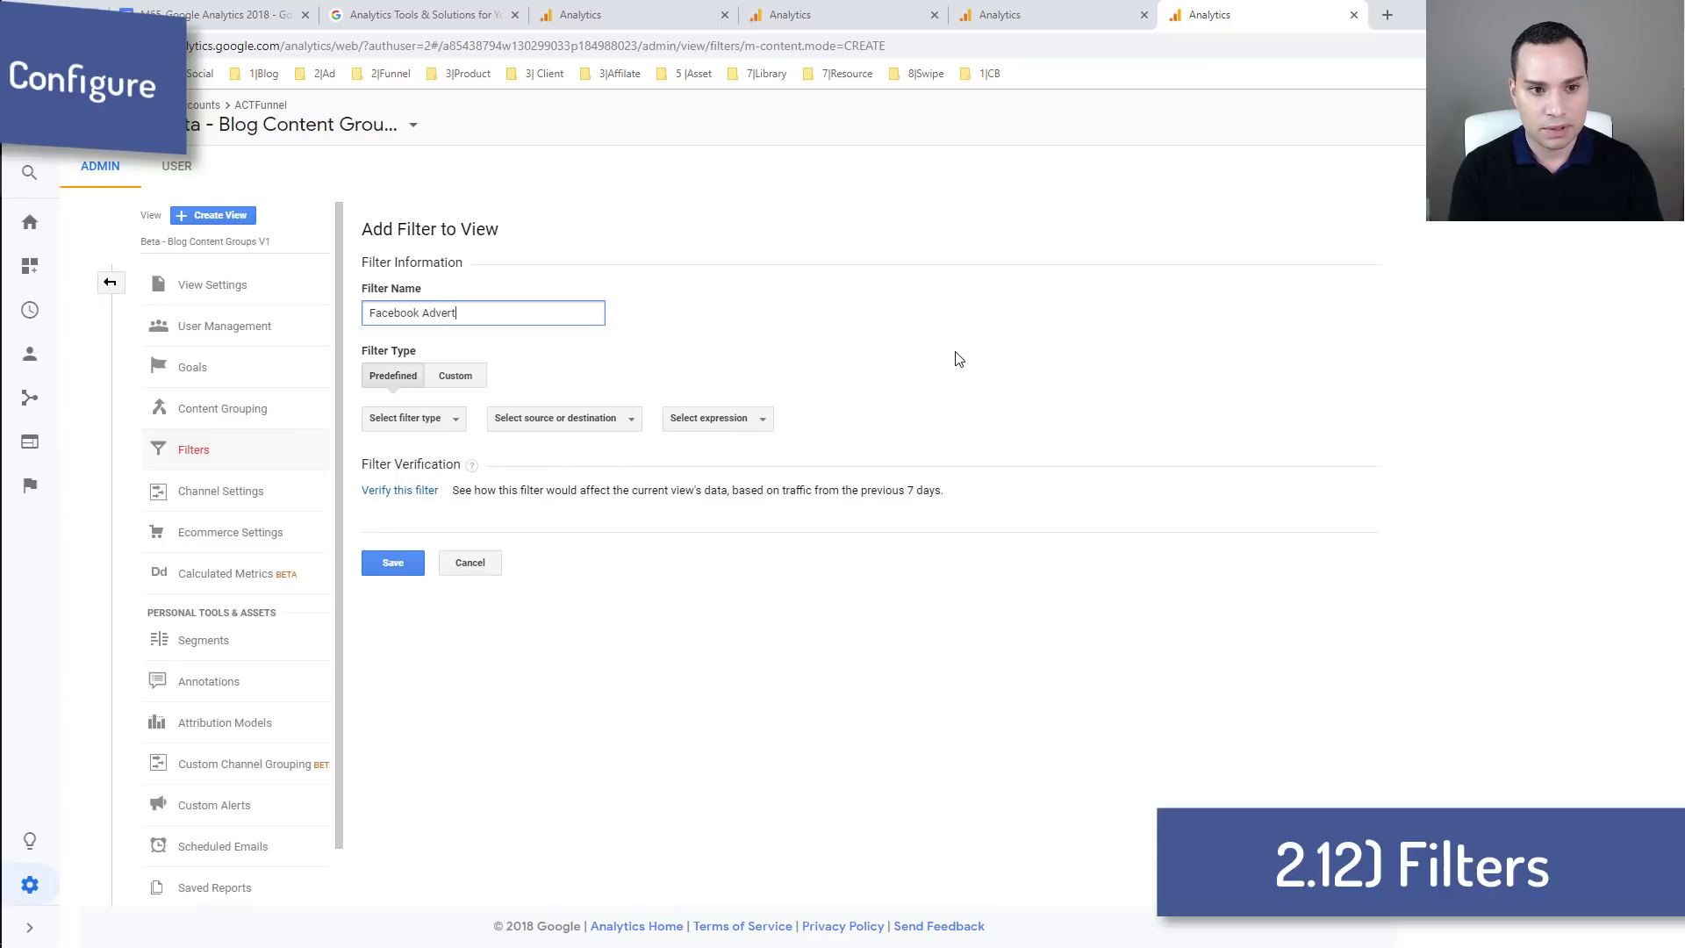
left_click(452, 376)
Step: Make the Facebook Advertising filter include hits whose Referral field matches facebook, and save it
left_click(453, 462)
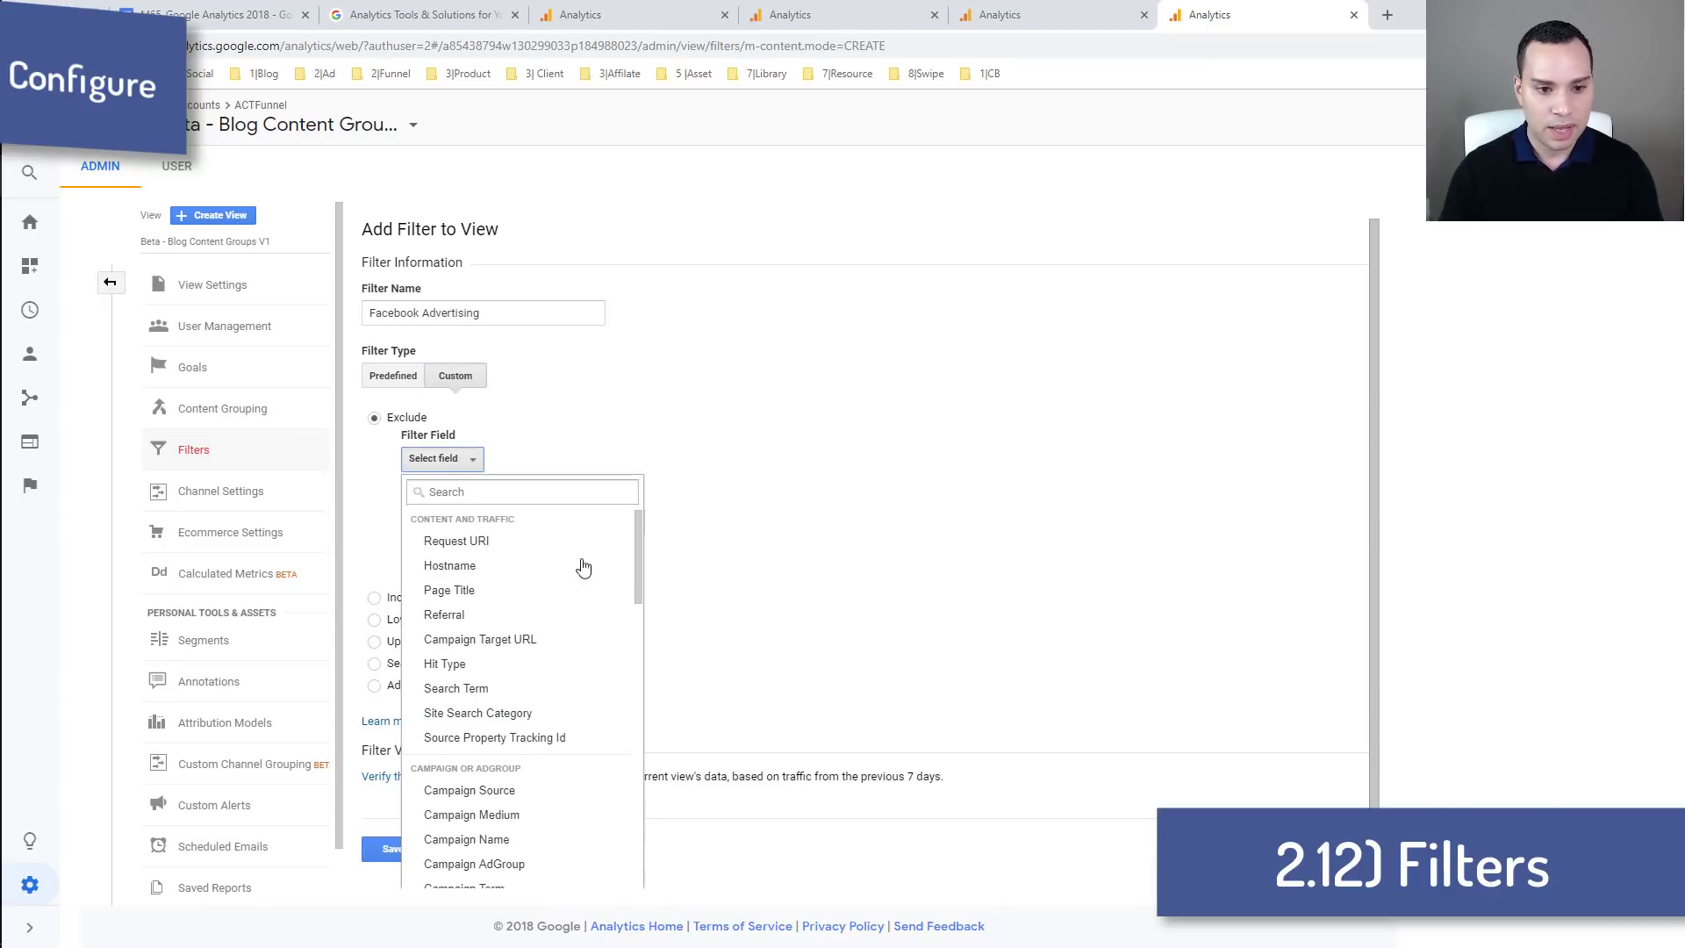
left_click(533, 614)
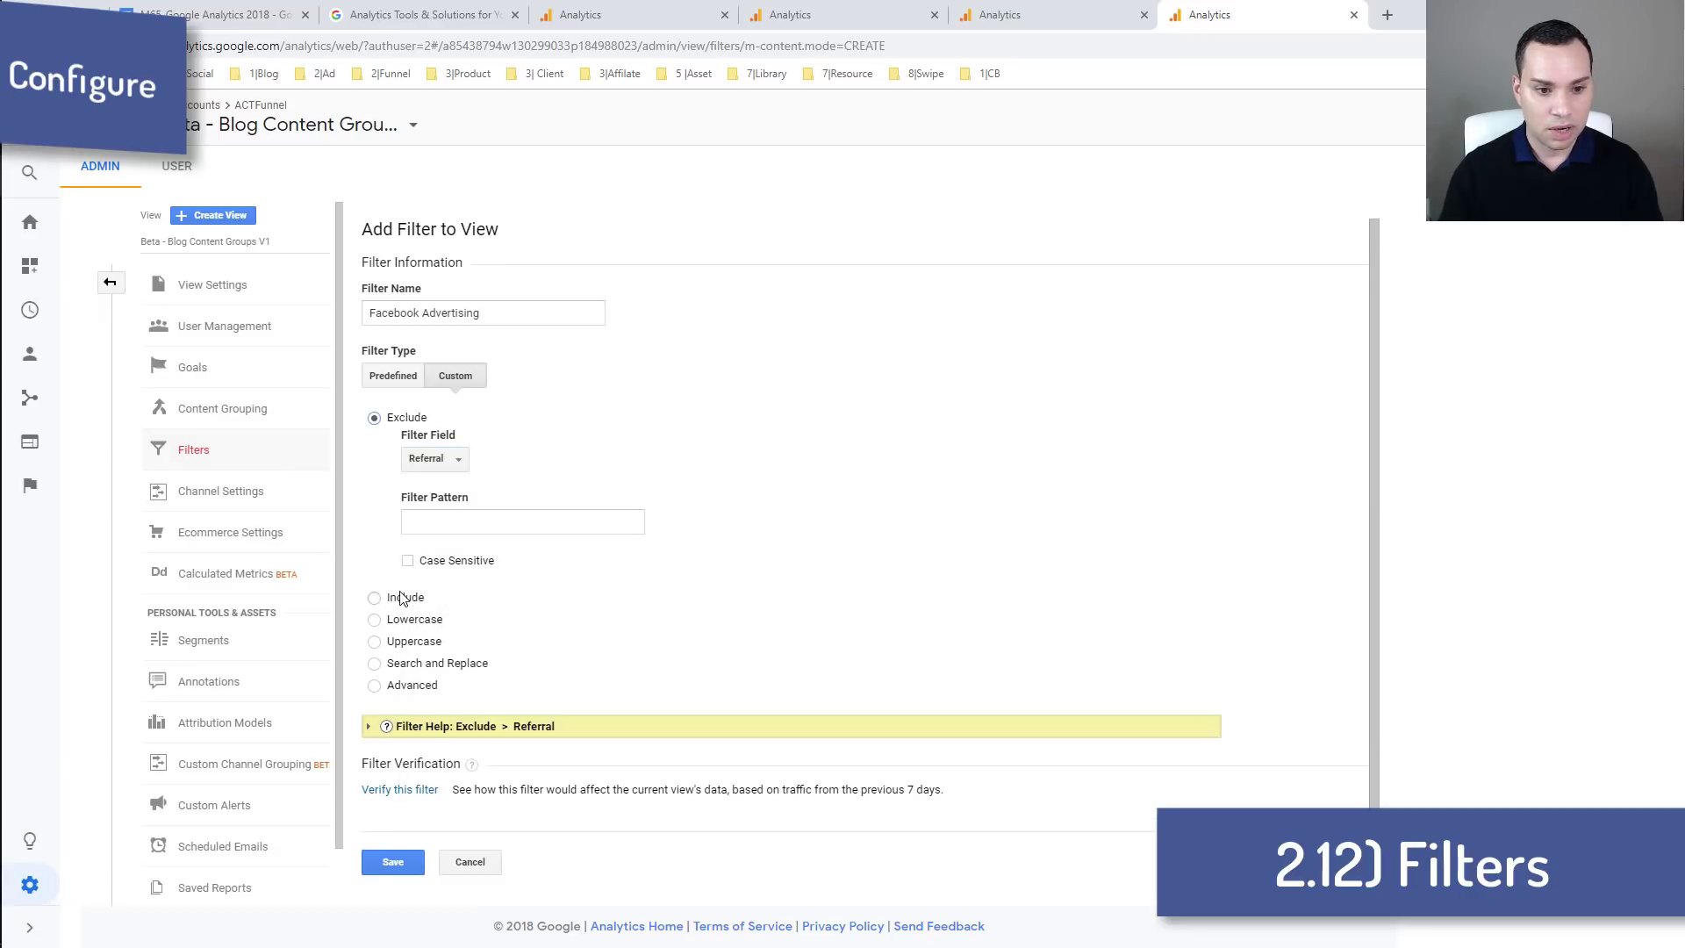
left_click(374, 590)
left_click(517, 544)
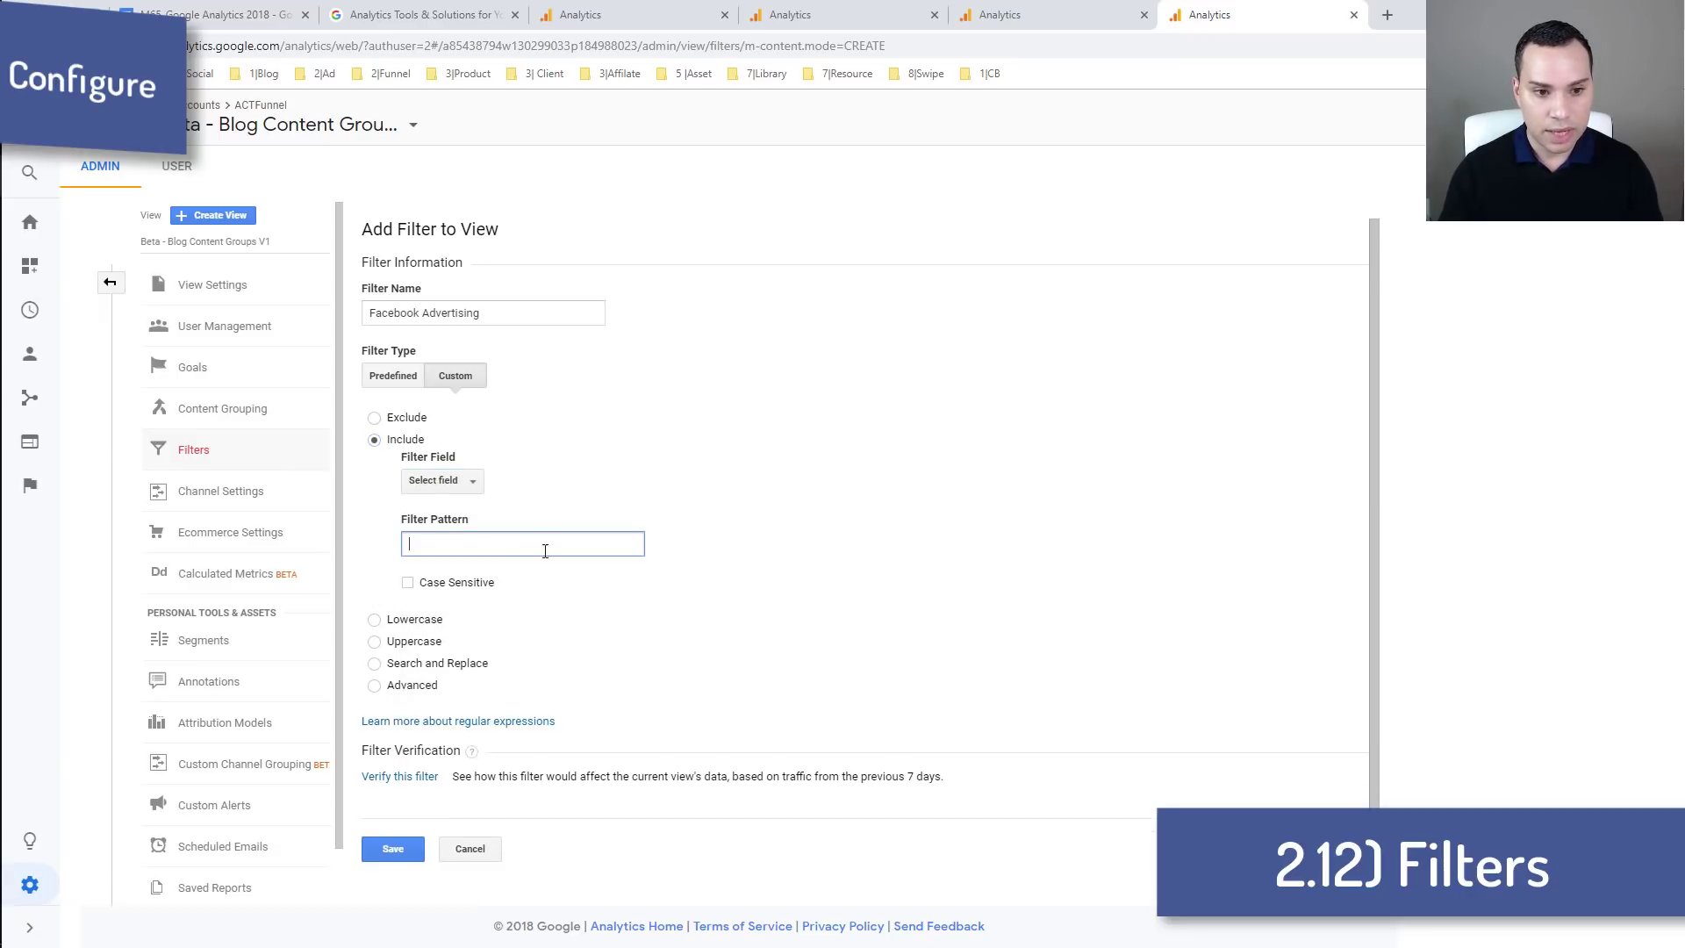
left_click(430, 481)
left_click(551, 639)
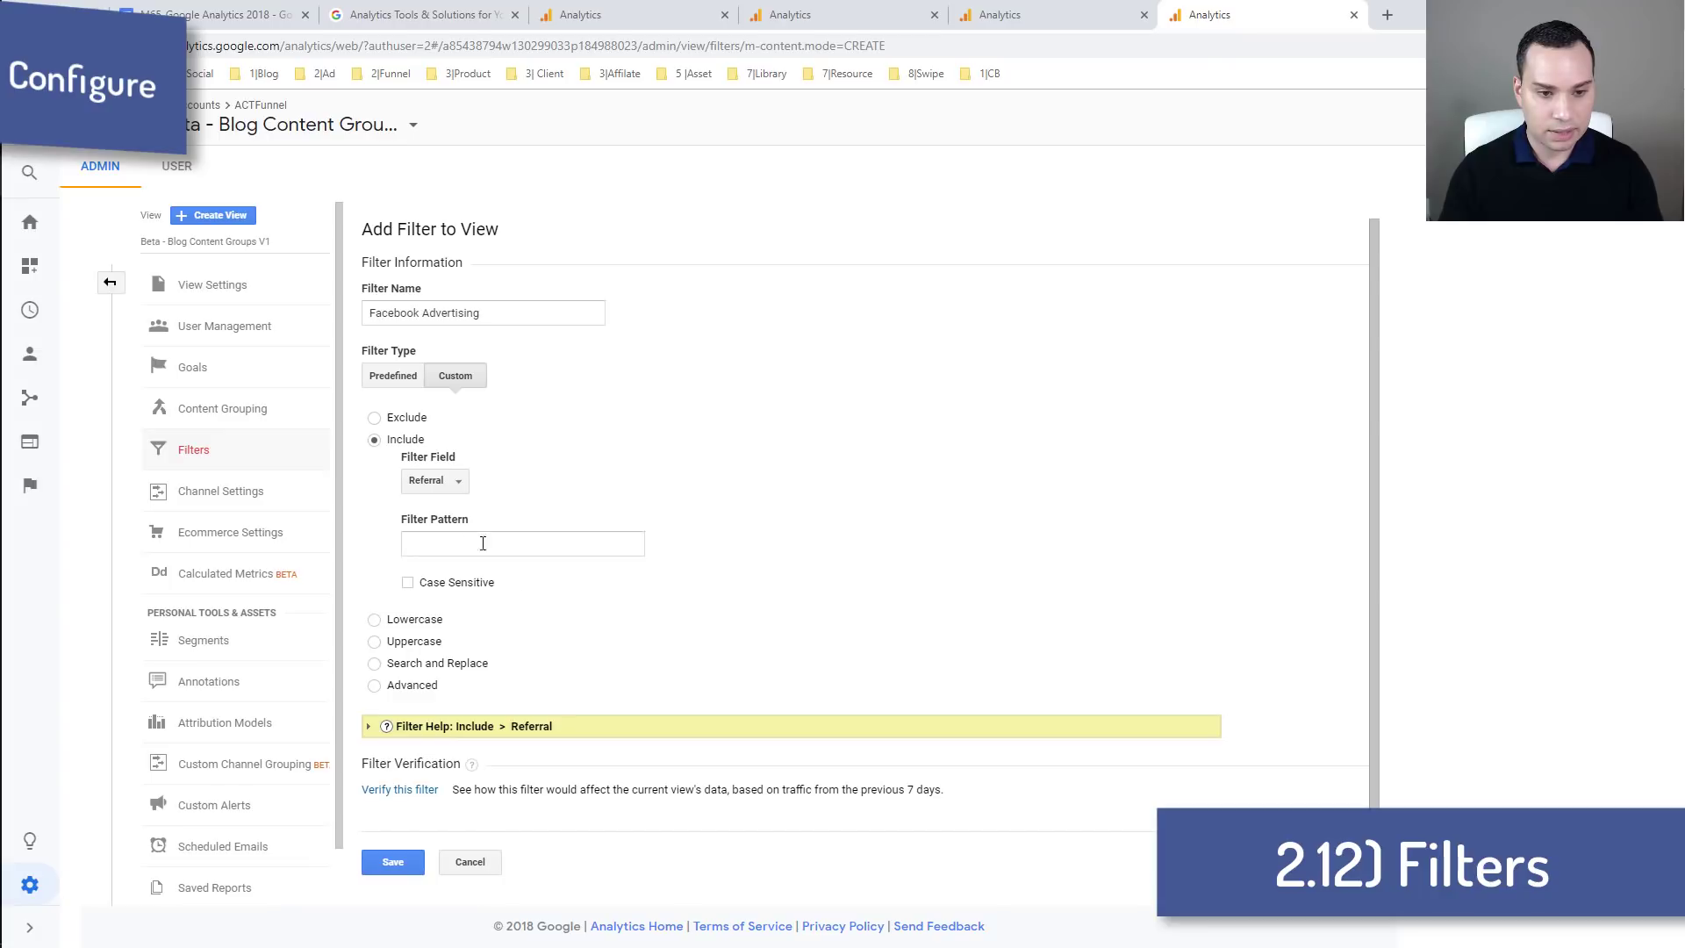
left_click(531, 546)
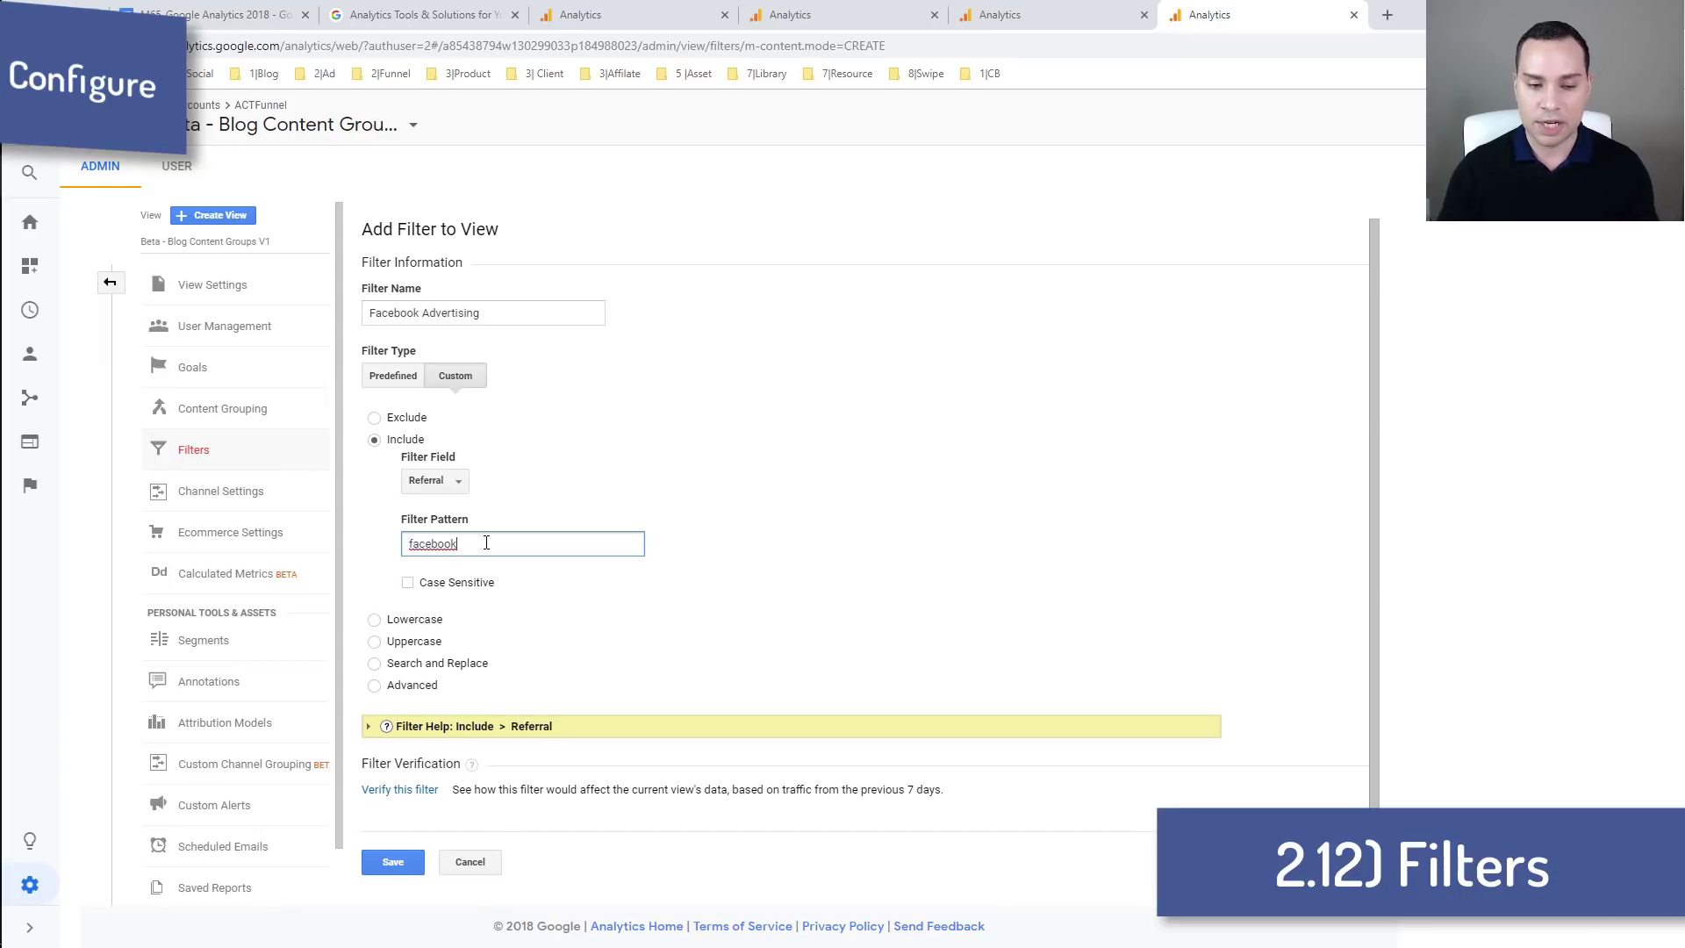
scroll(438, 838, "down", 1)
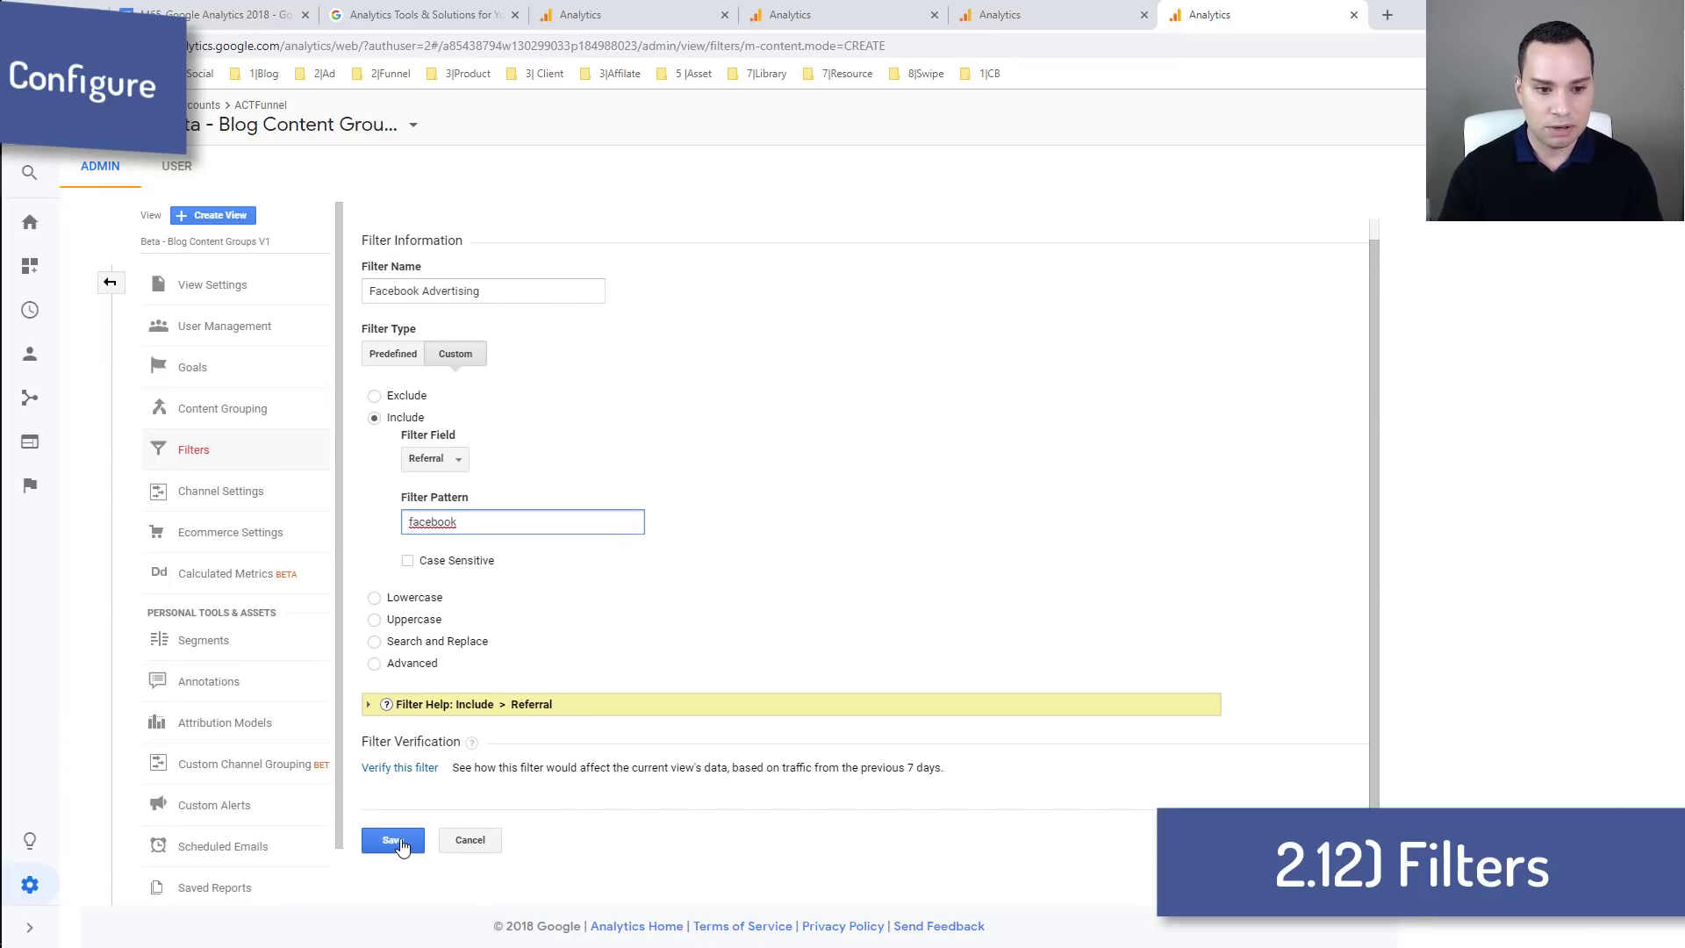
left_click(393, 842)
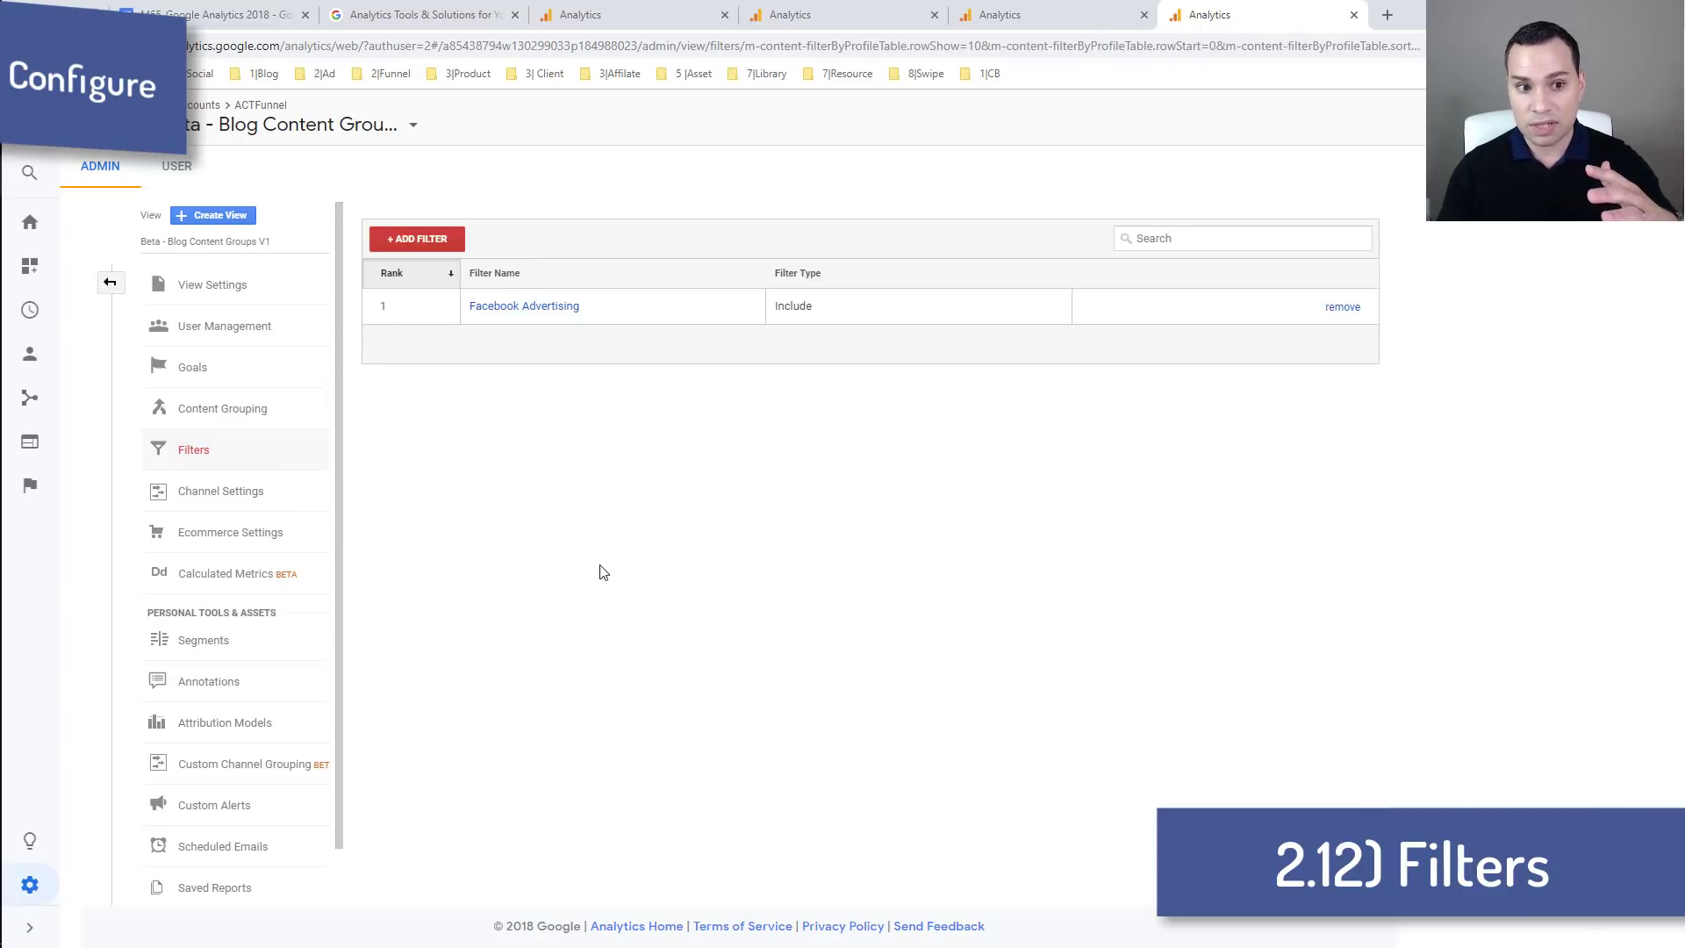
Step: Create a second view filter named Facebook Adverting (Medium) with the custom filter type
left_click(439, 240)
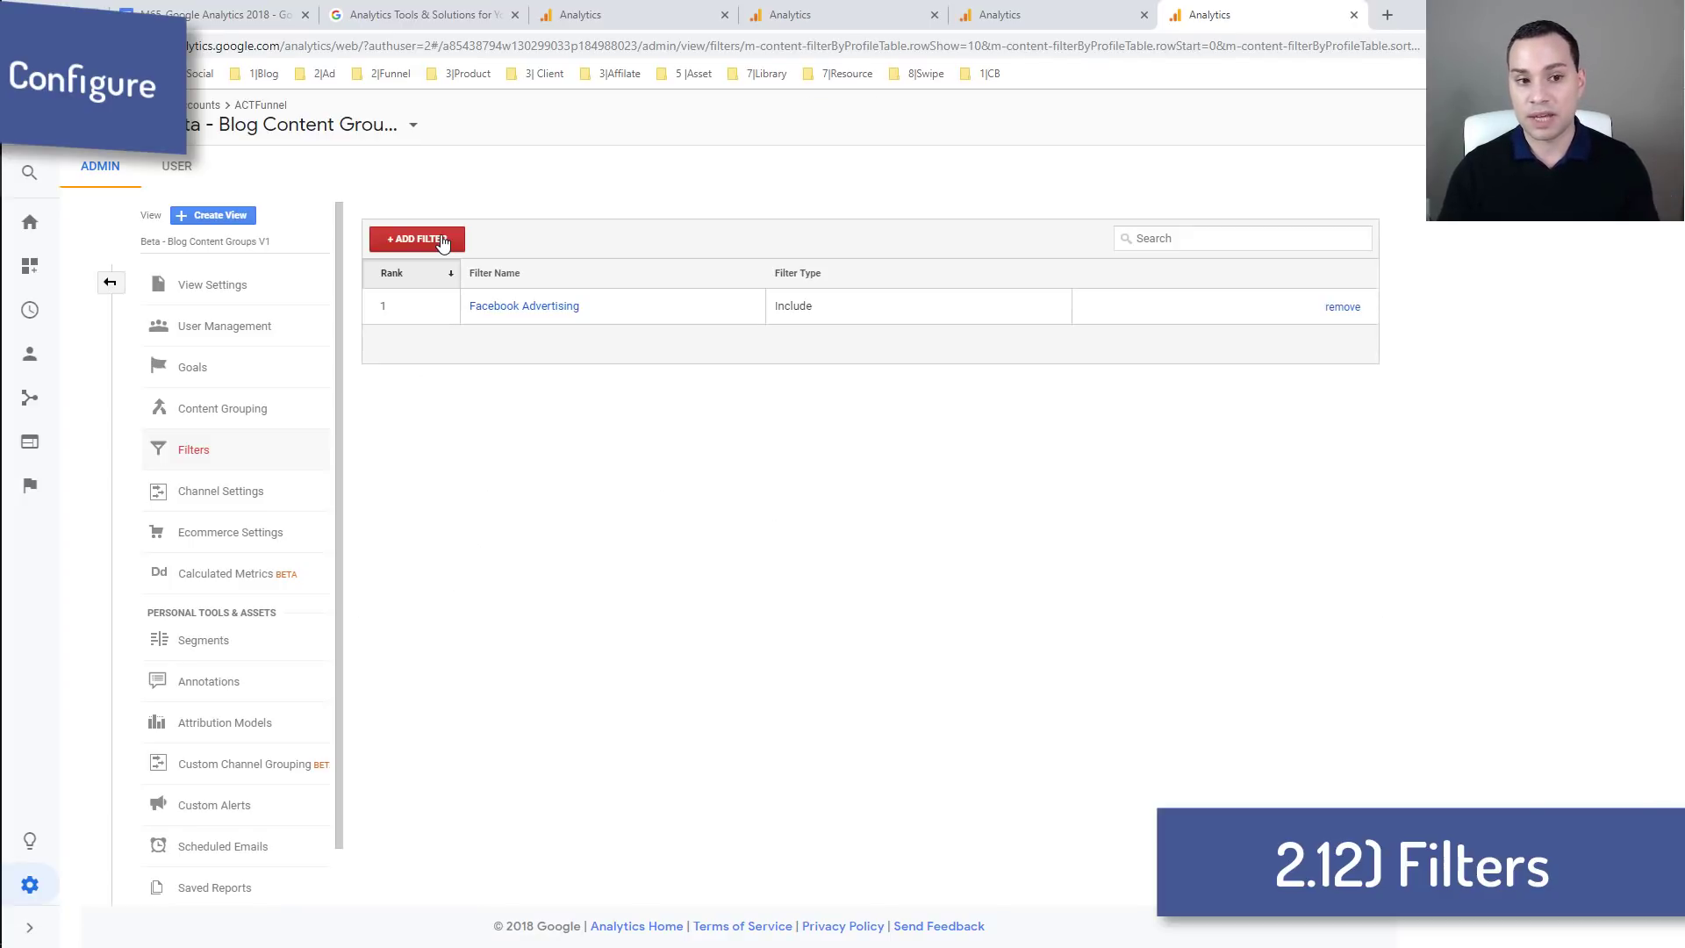
left_click(443, 242)
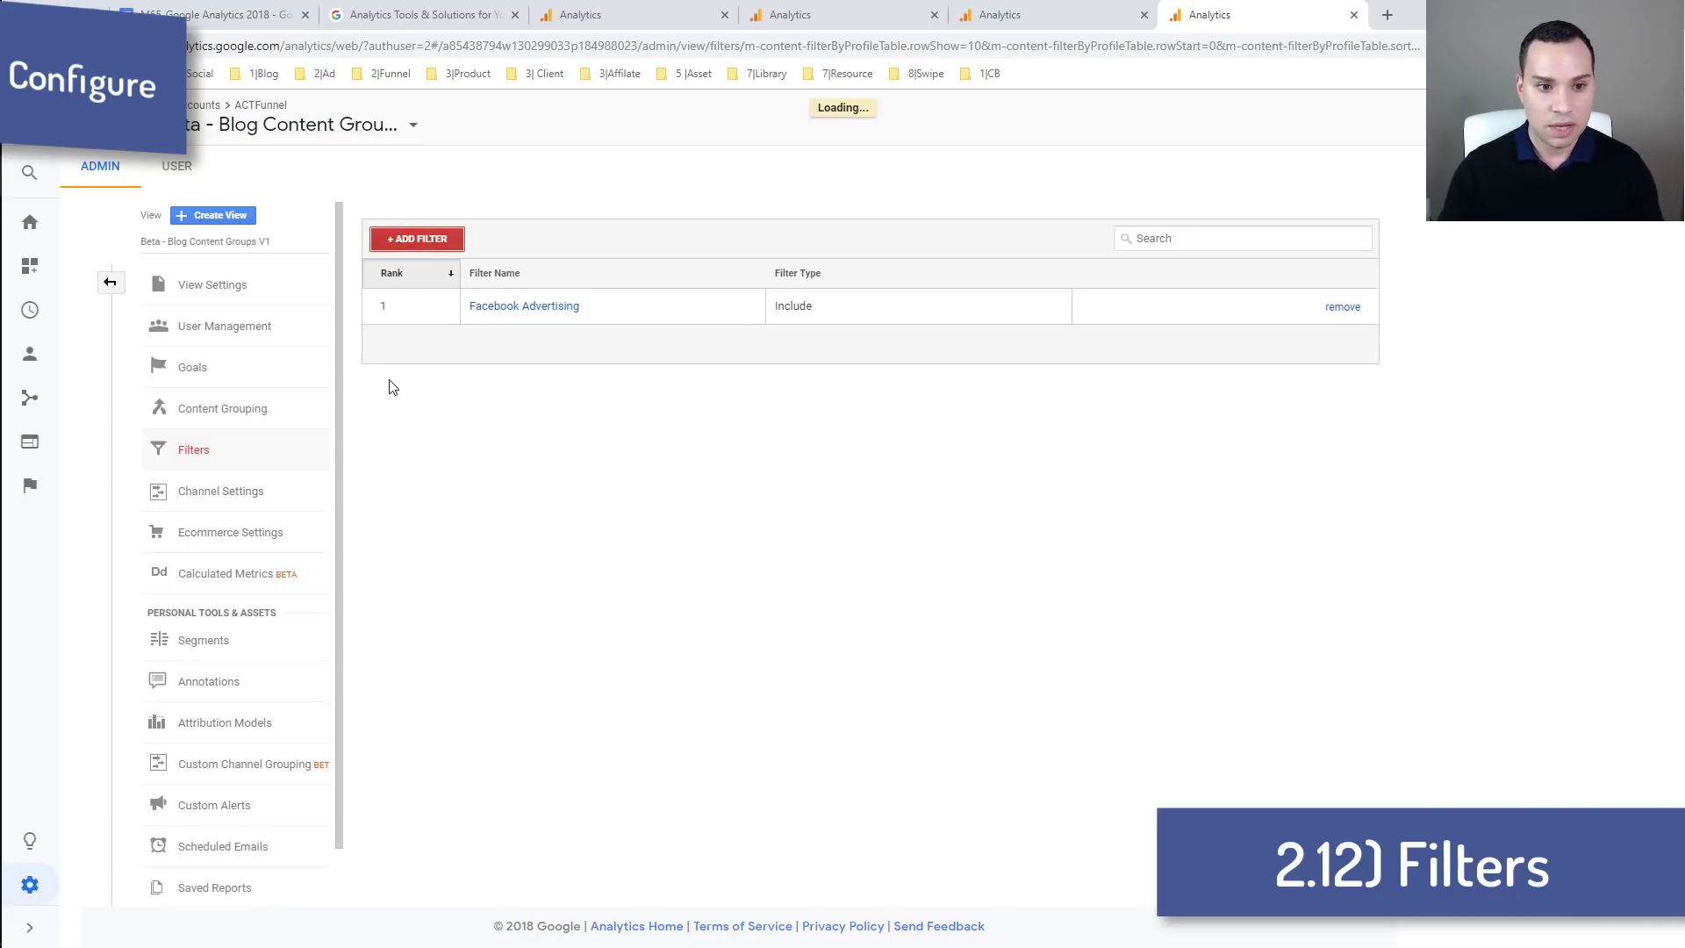
left_click(537, 404)
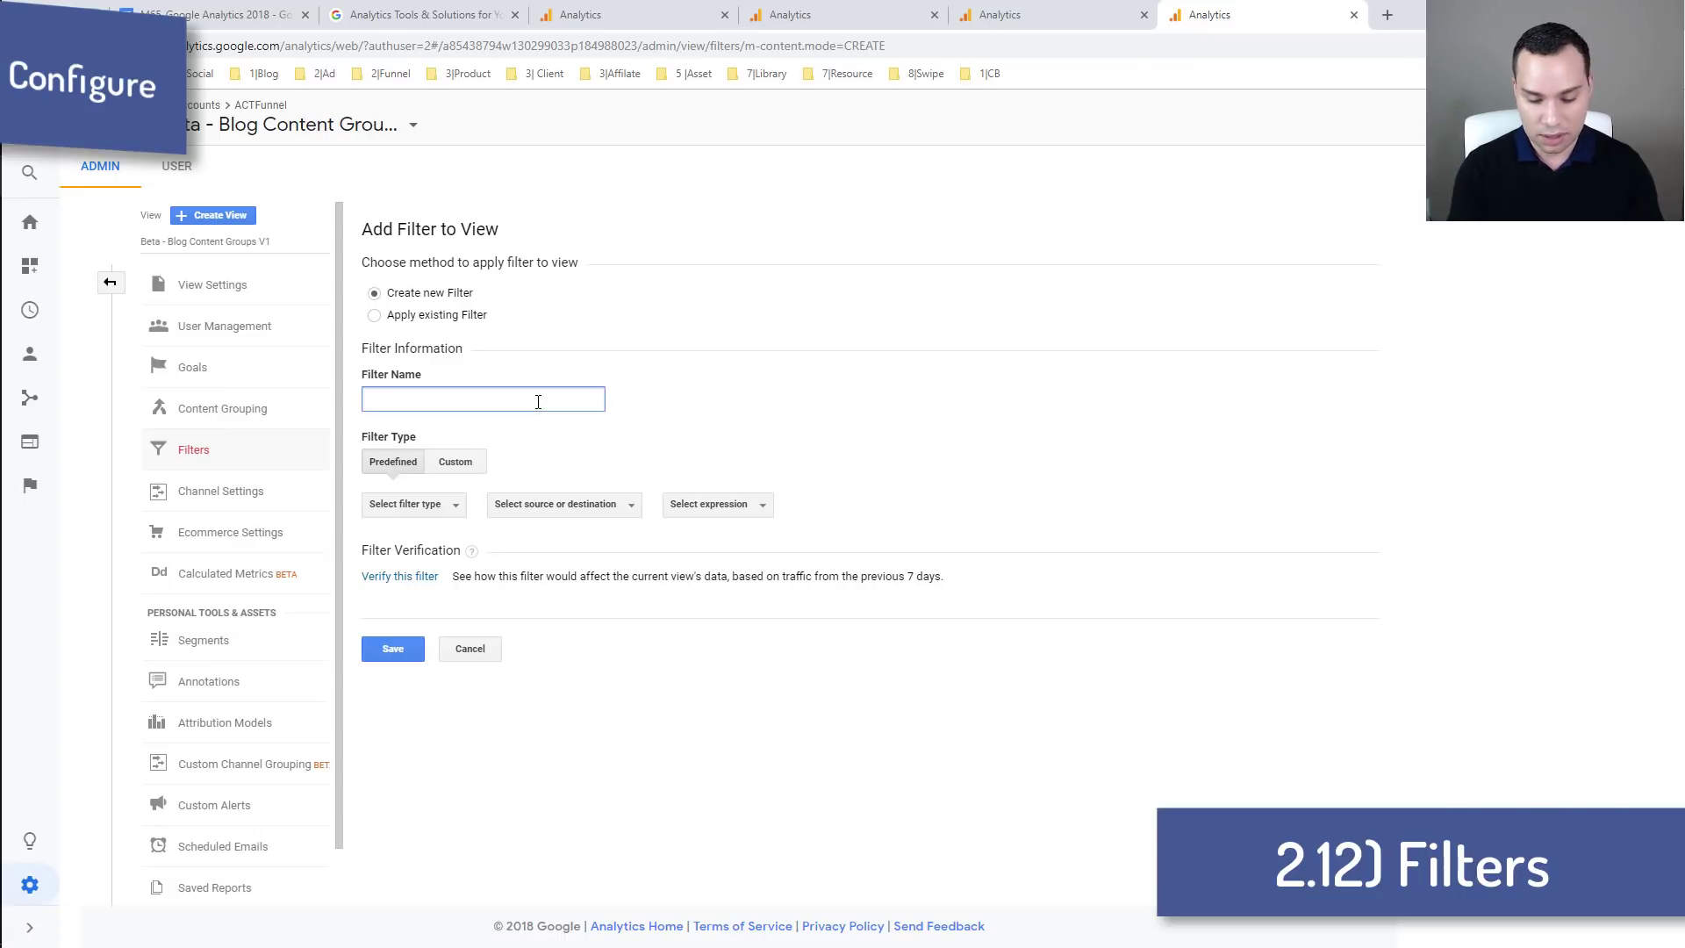
type("Facebook Adverting (Medium)")
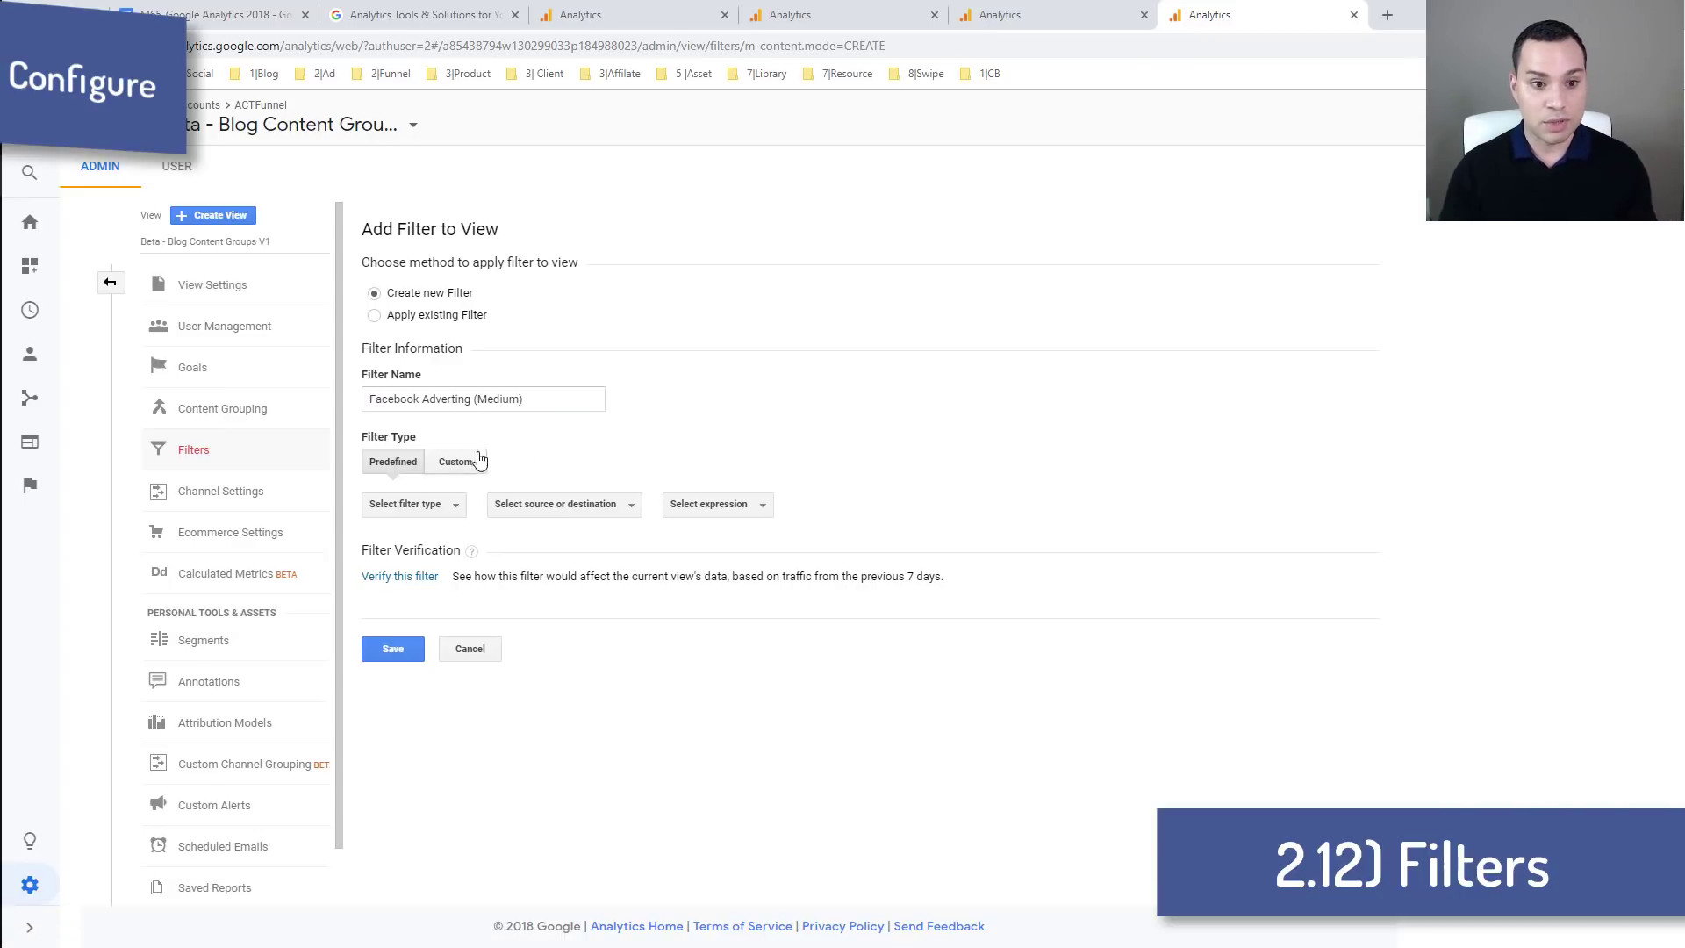
left_click(455, 462)
Step: Make the second filter include hits whose Campaign Source matches facebook, and save it
scroll(588, 465, "down", 1)
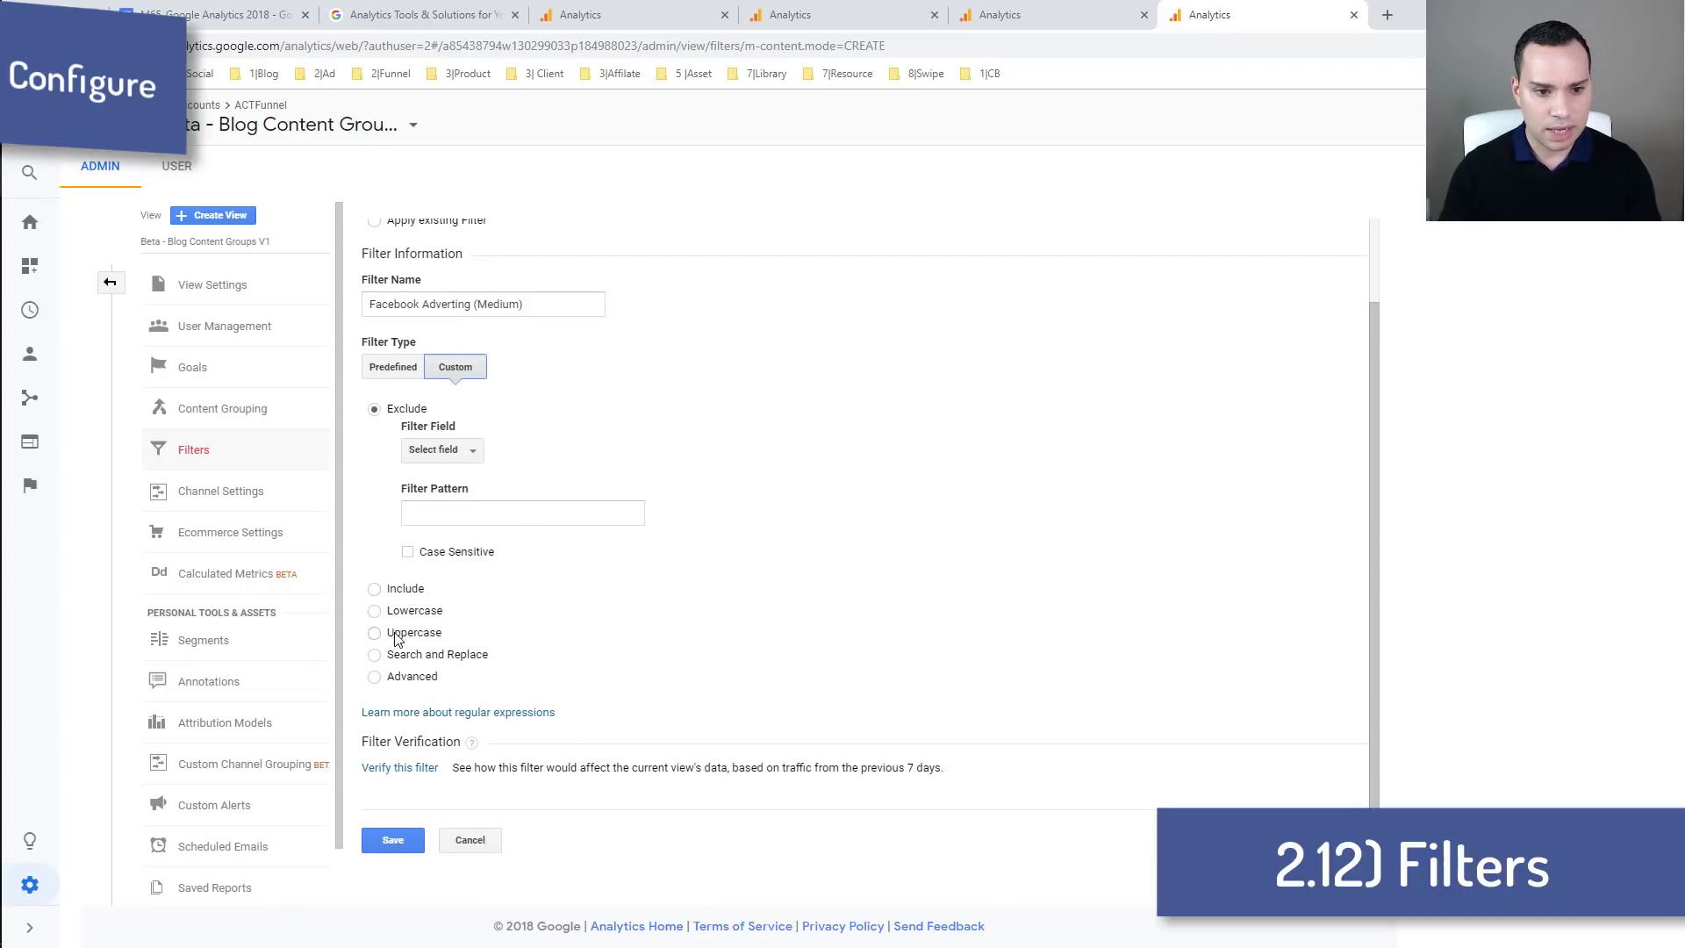
left_click(402, 591)
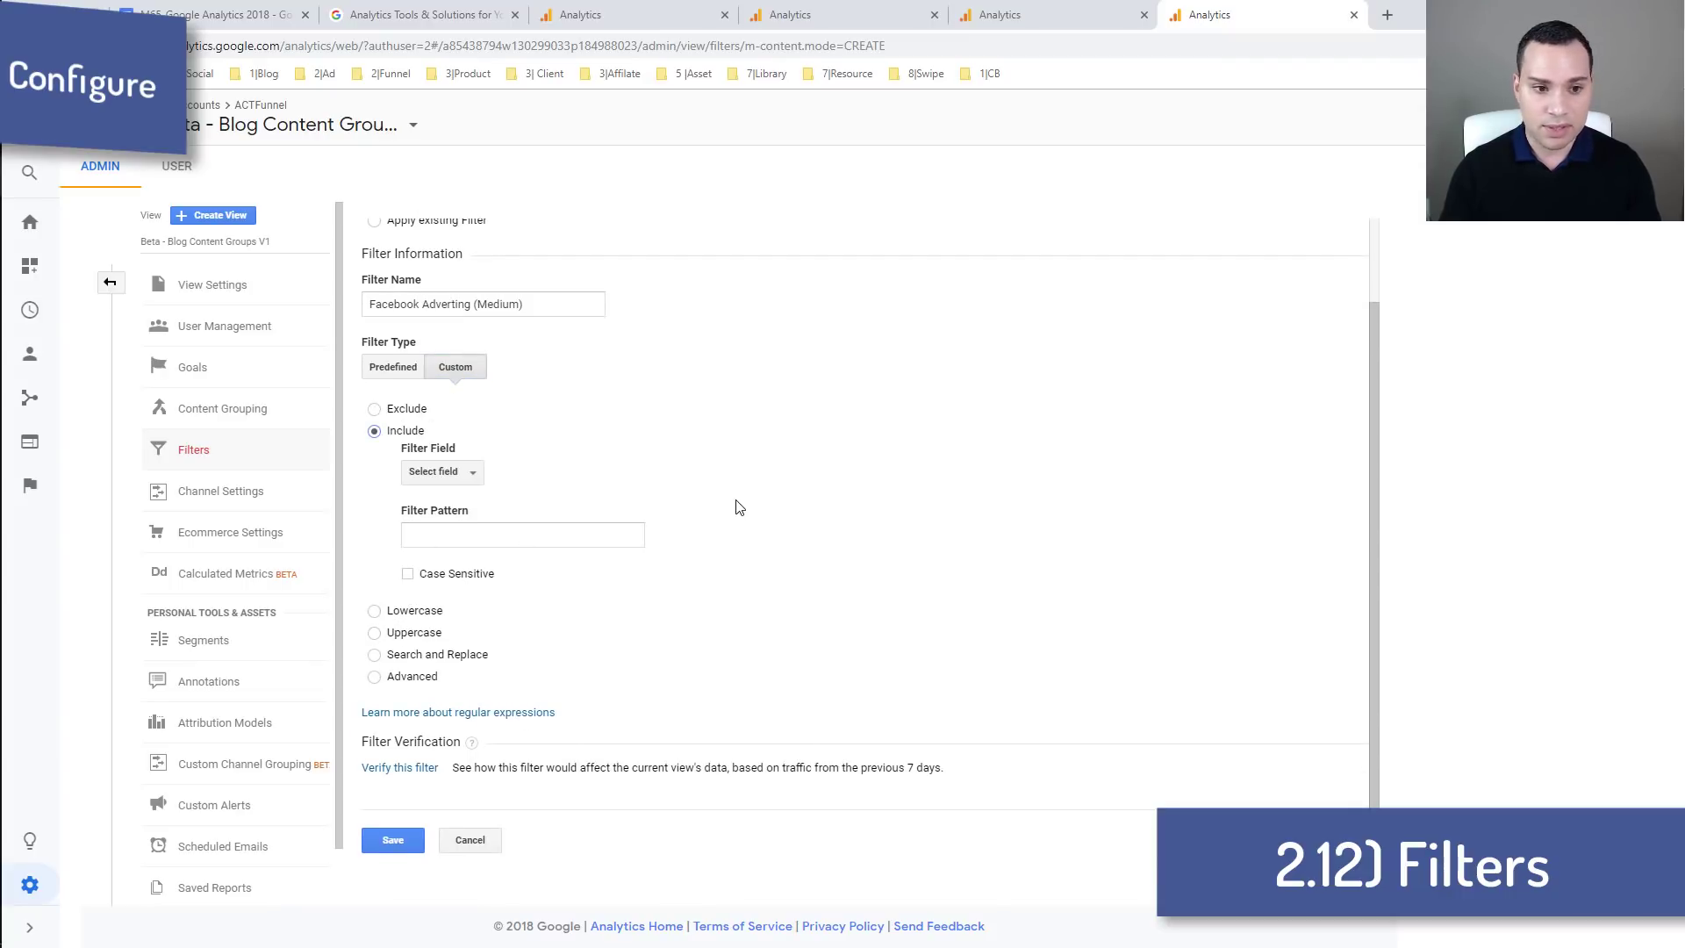
left_click(472, 473)
scroll(527, 632, "down", 1)
scroll(544, 650, "down", 1)
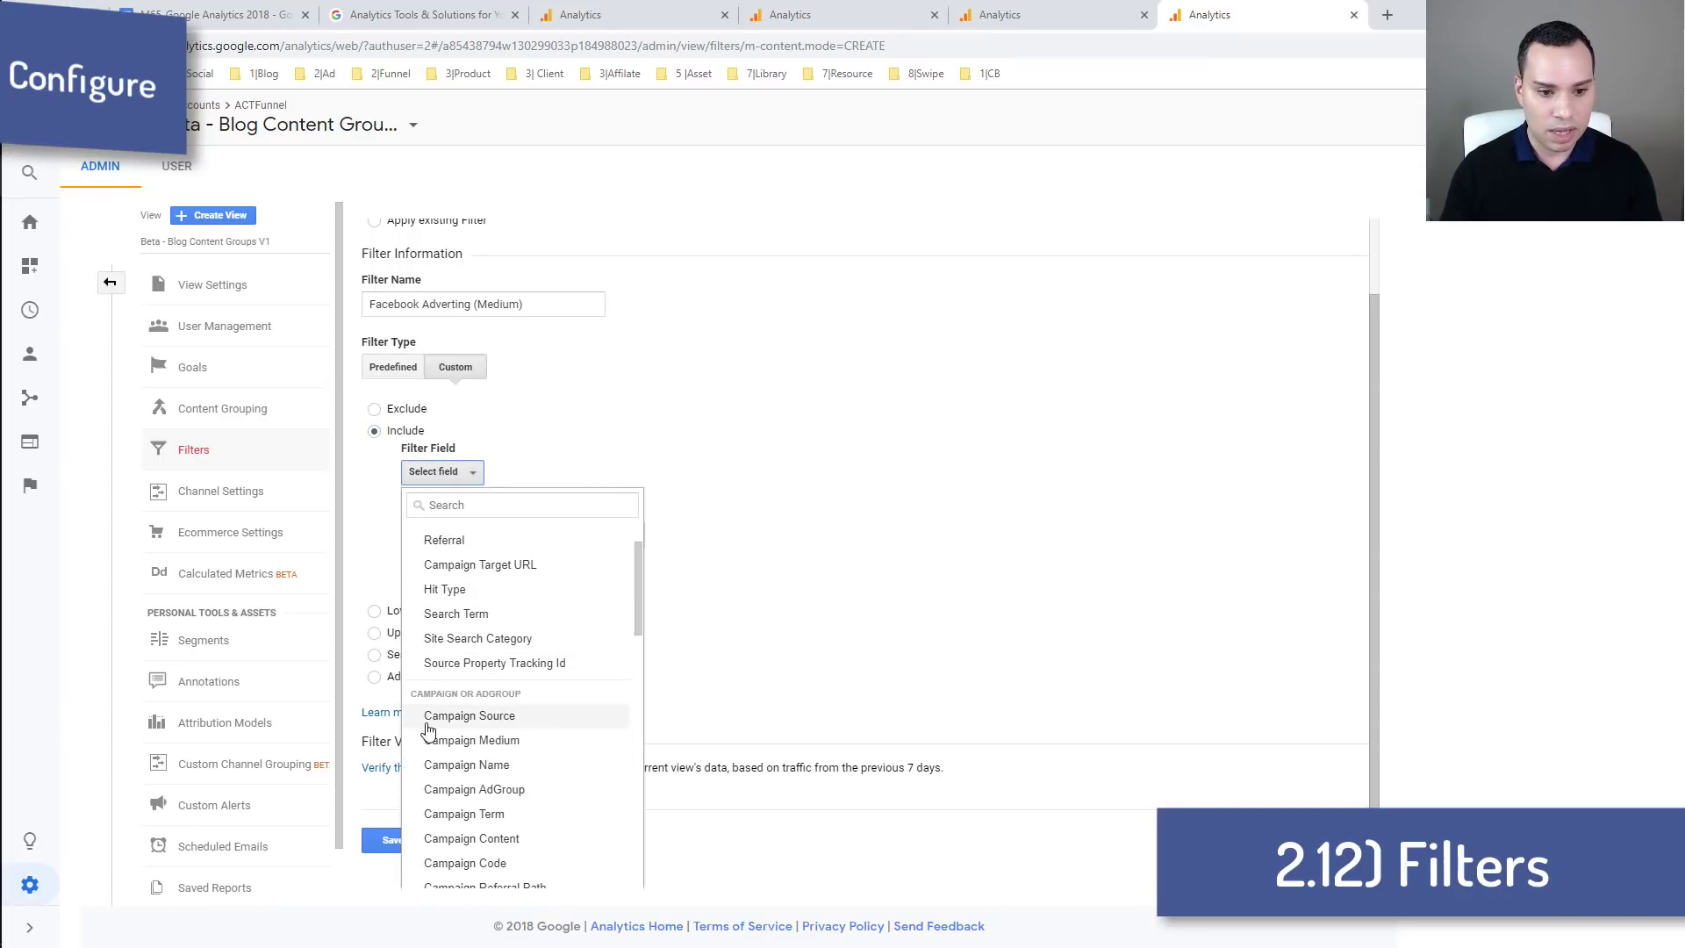
left_click(546, 718)
left_click(563, 537)
type("fae")
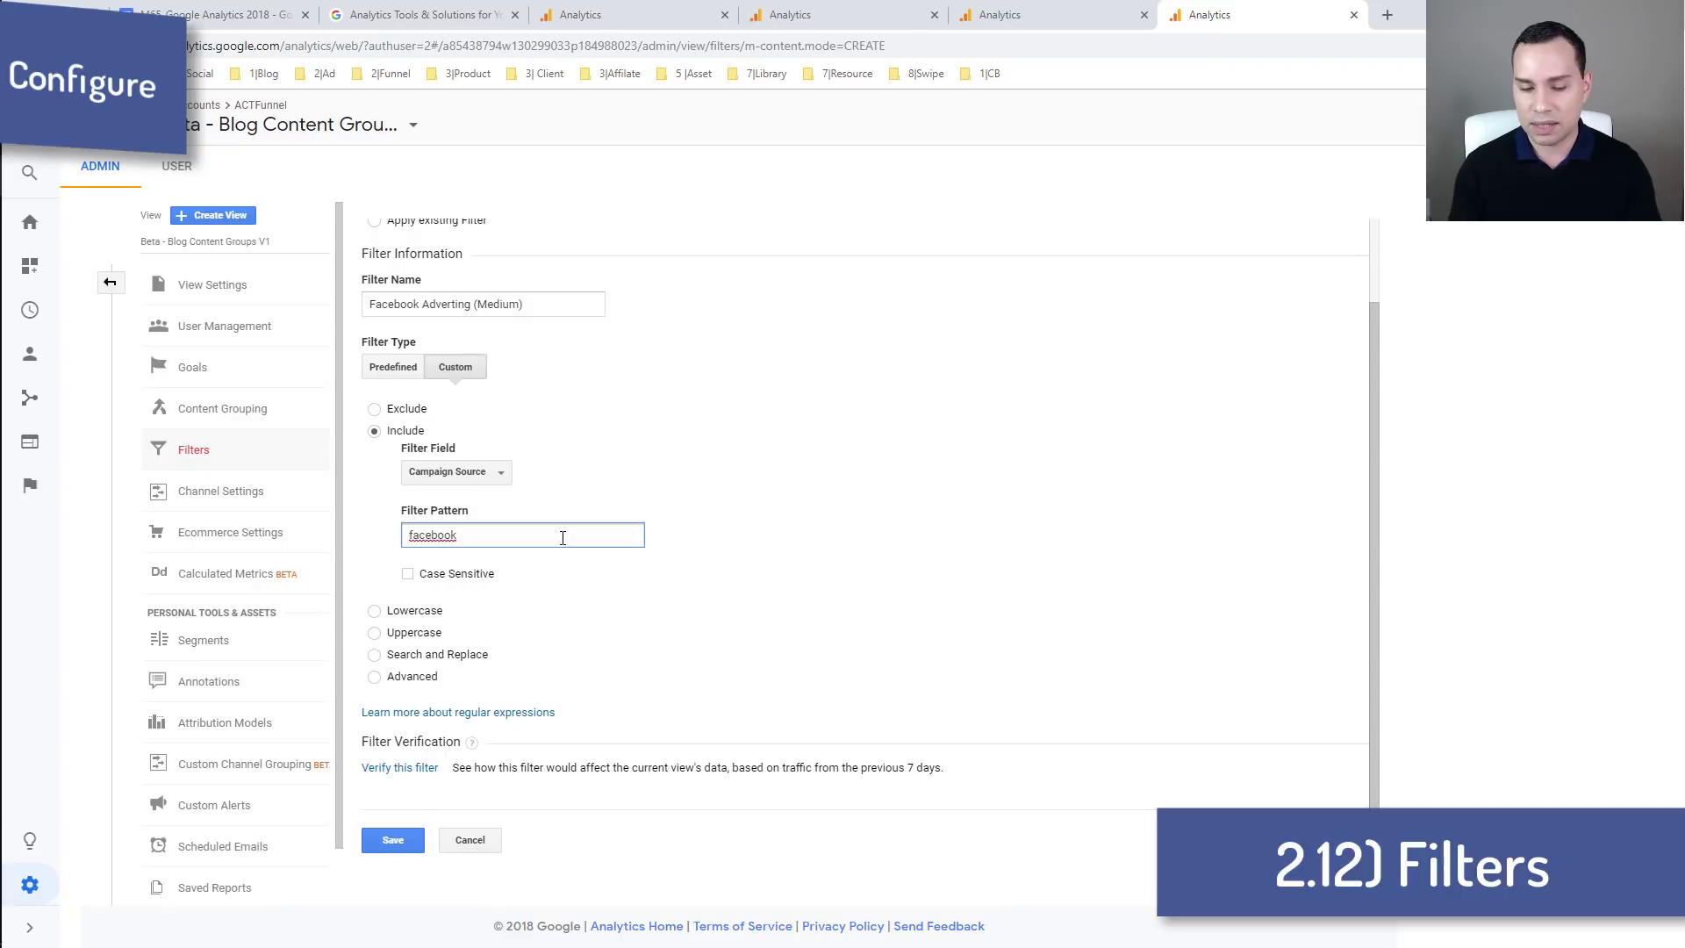
left_click(880, 617)
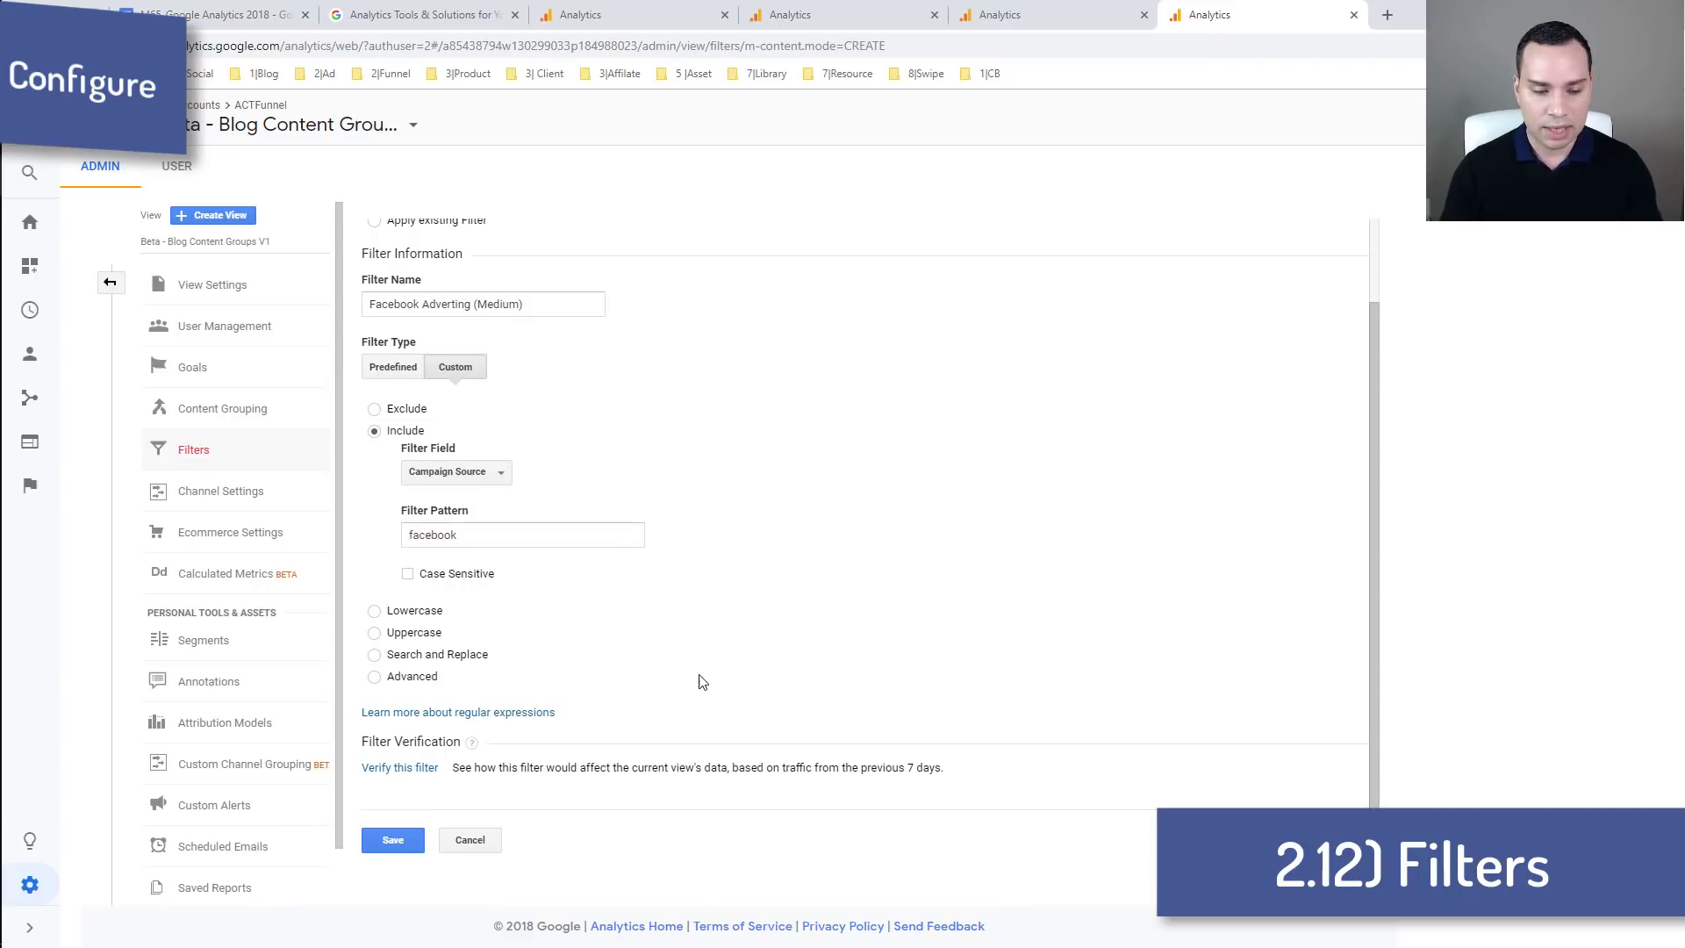
left_click(394, 841)
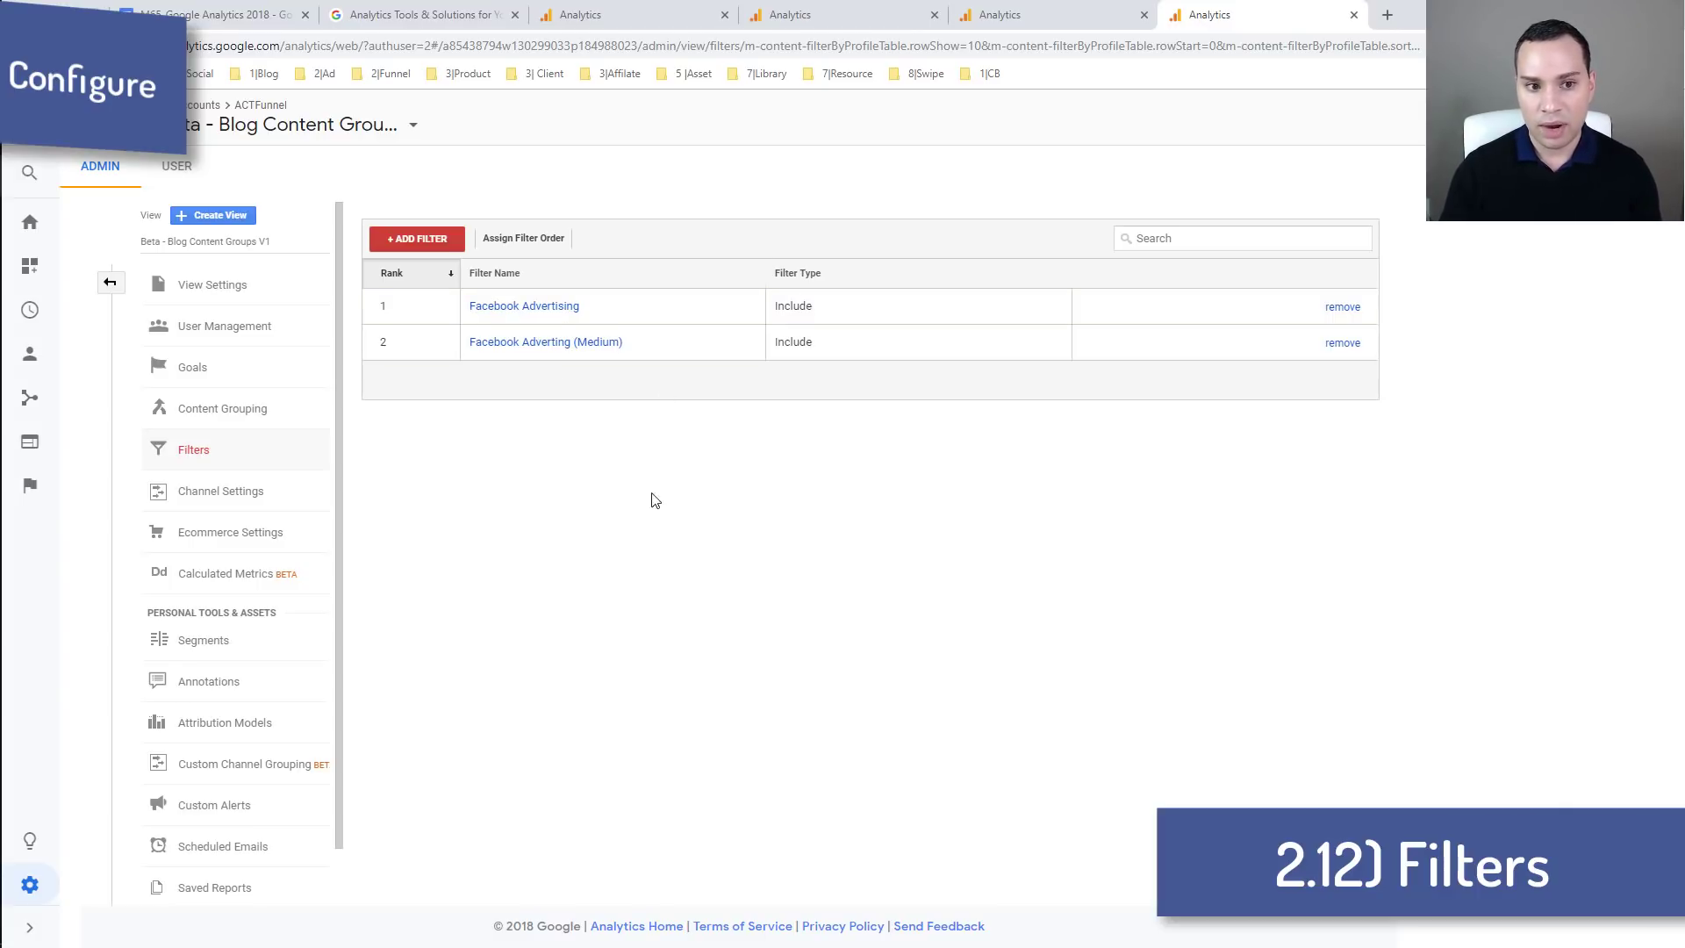
Step: Look at the view's report home, its content groupings and its list of filters
left_click(25, 224)
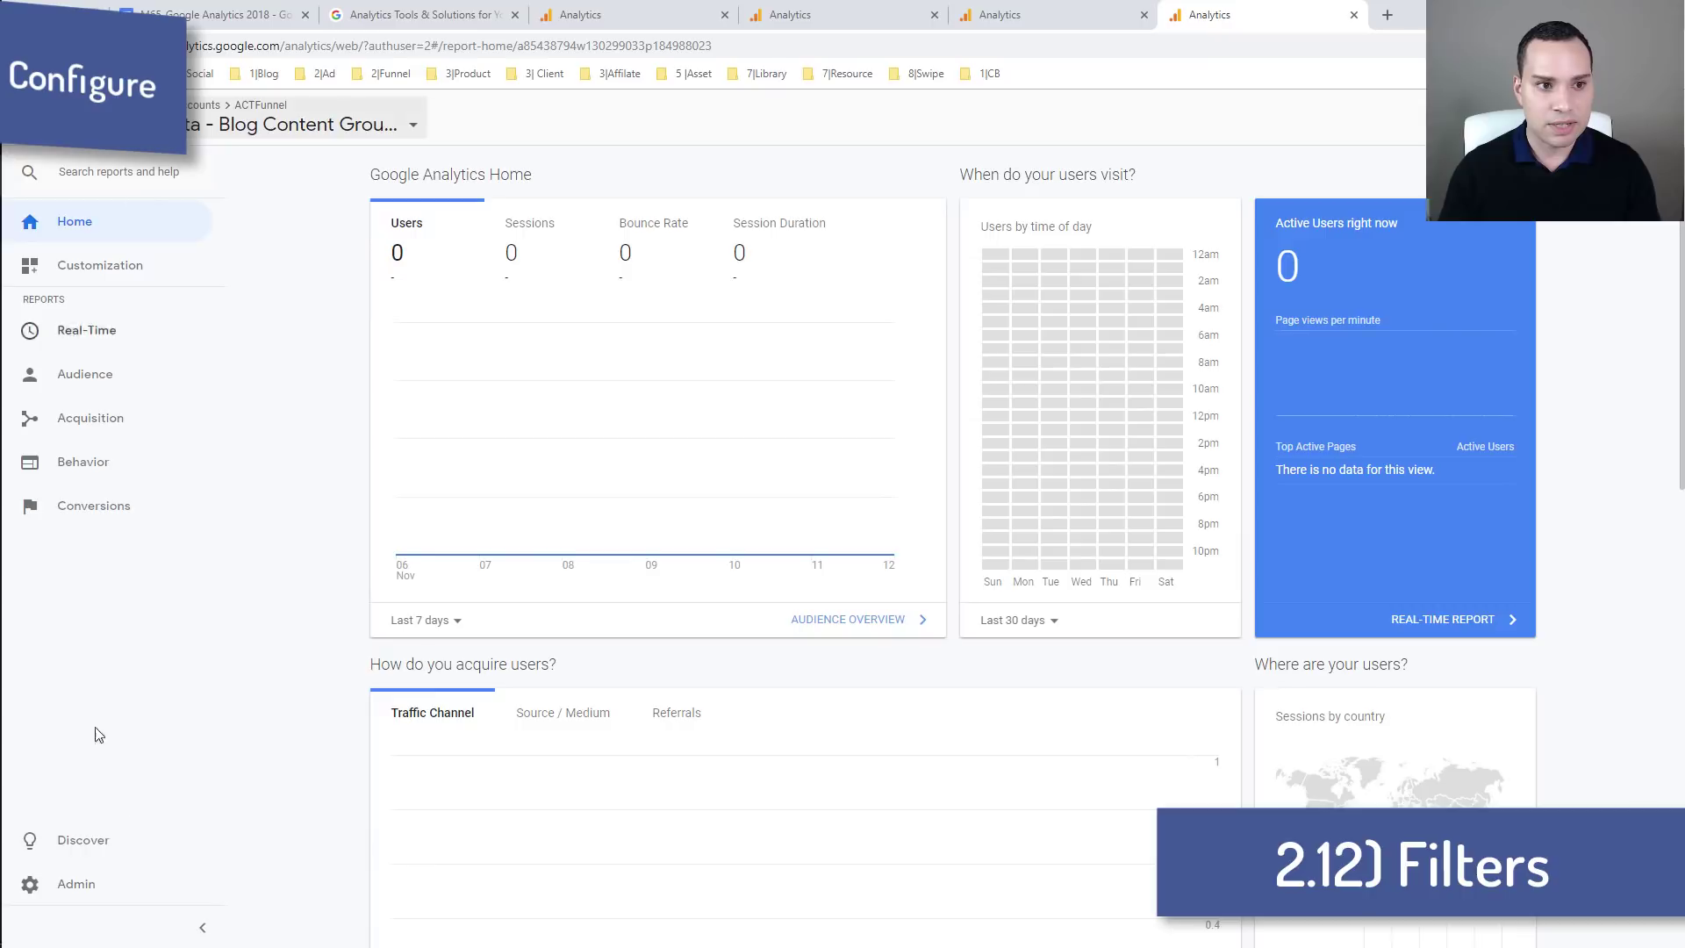
left_click(105, 884)
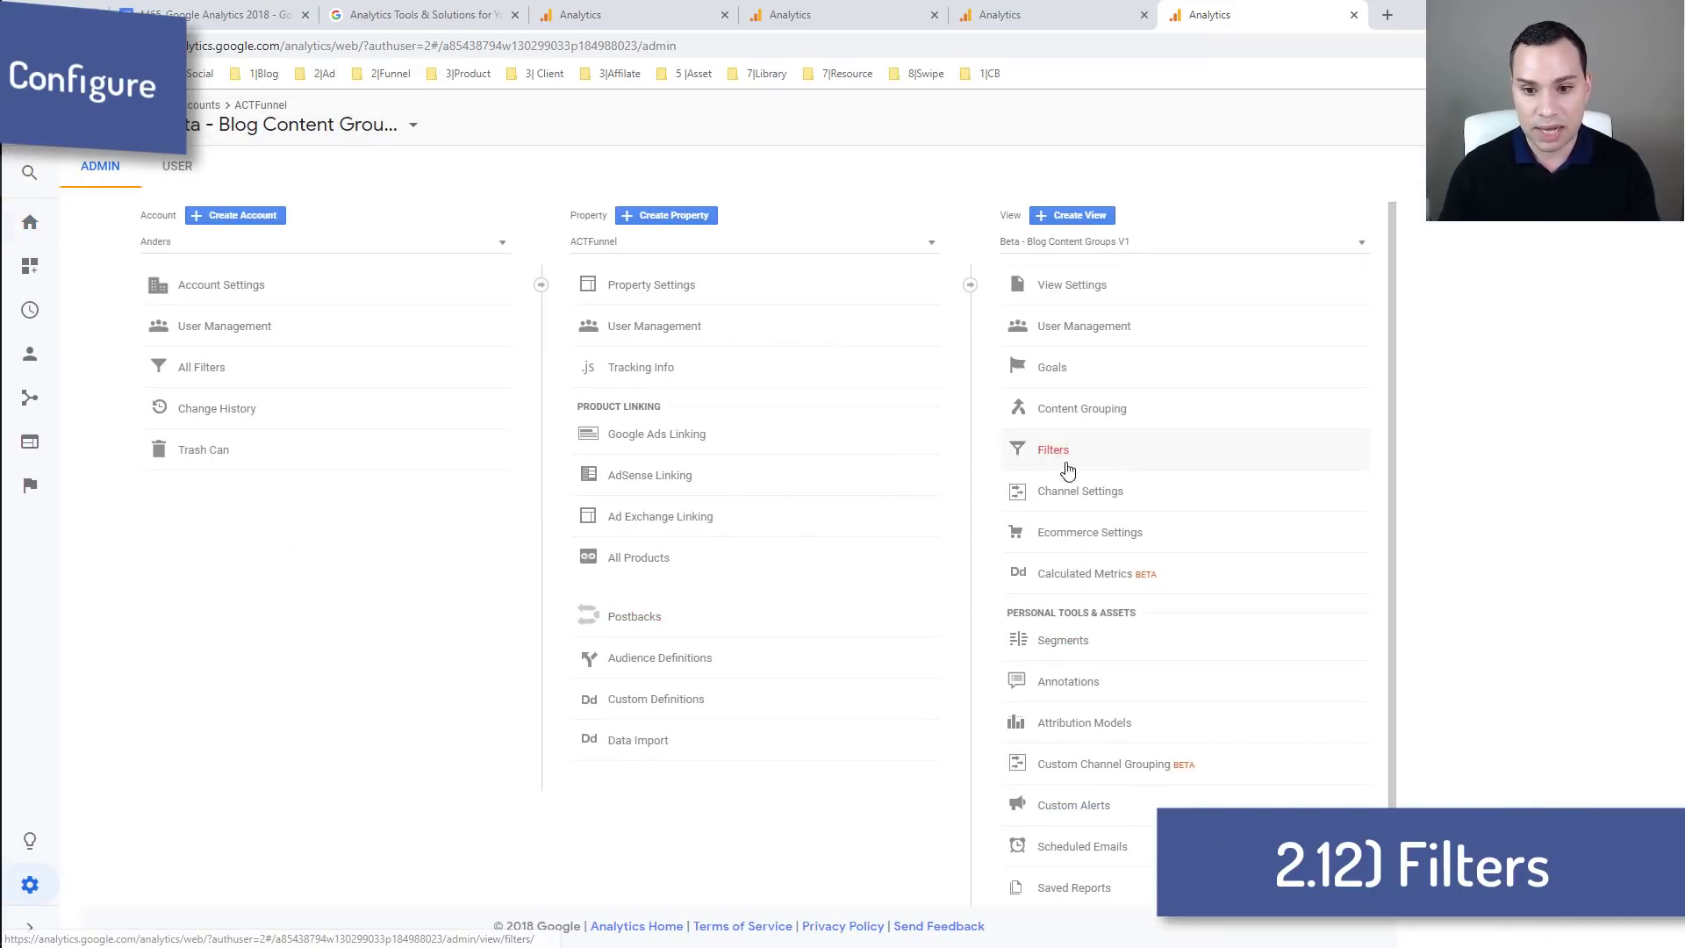
left_click(1116, 414)
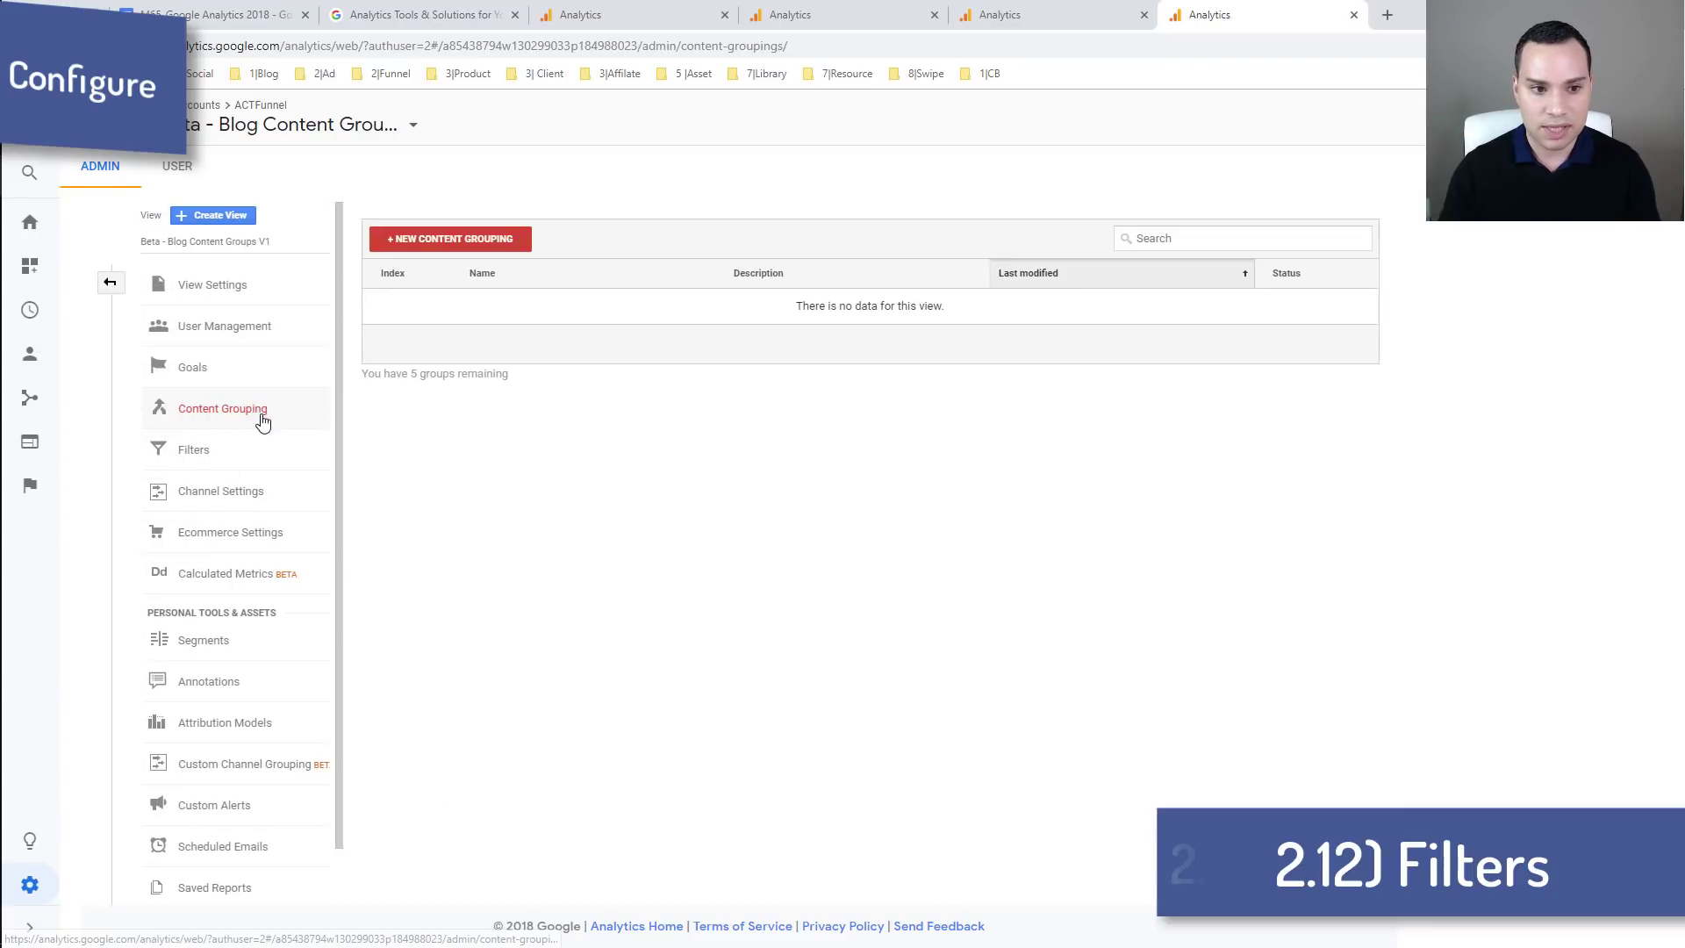
left_click(236, 458)
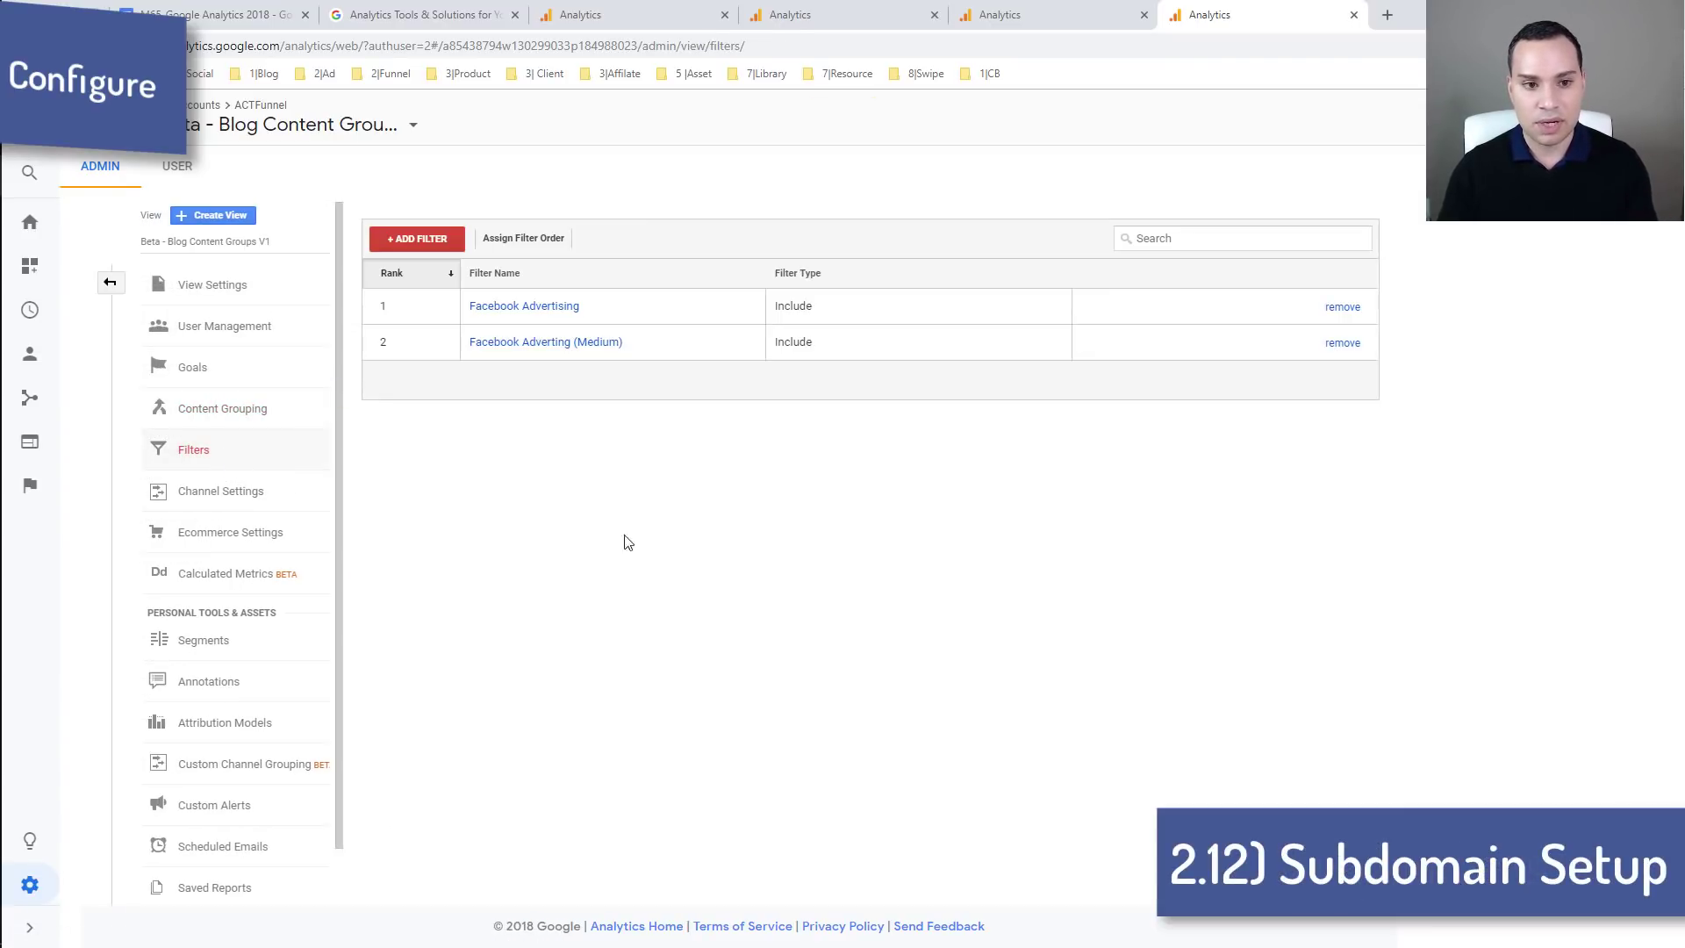
Step: Examine the website URL in the view settings and the list of views in the ACTFunnel property
left_click(252, 286)
left_click(568, 439)
triple_click(568, 439)
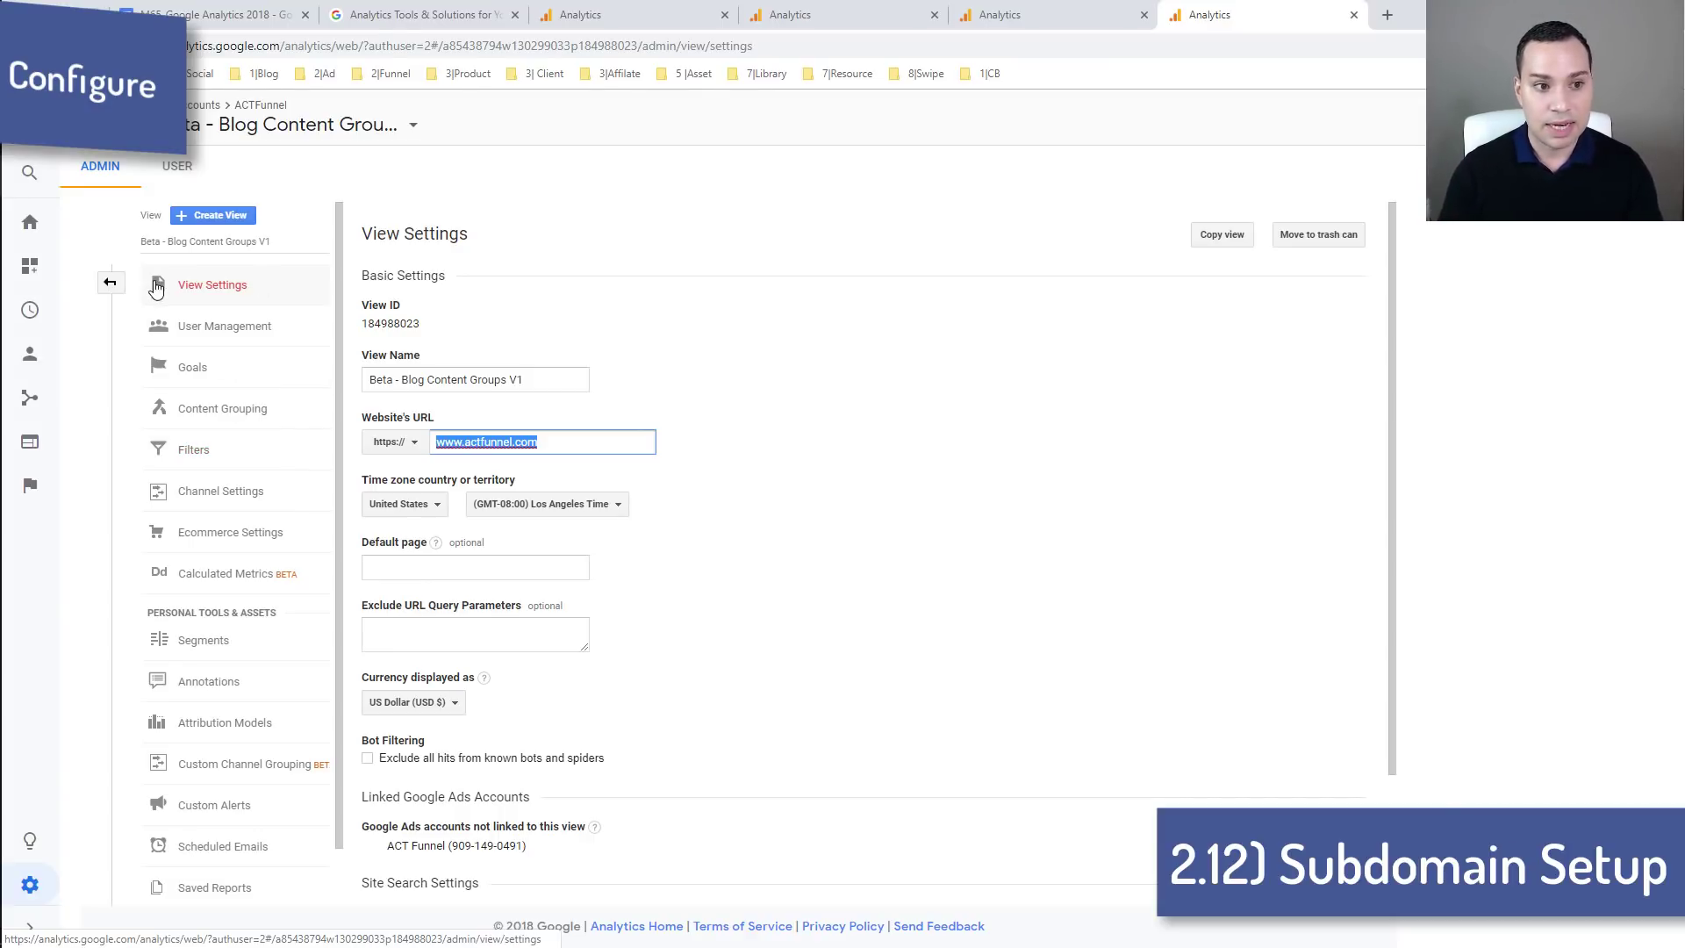
left_click(109, 287)
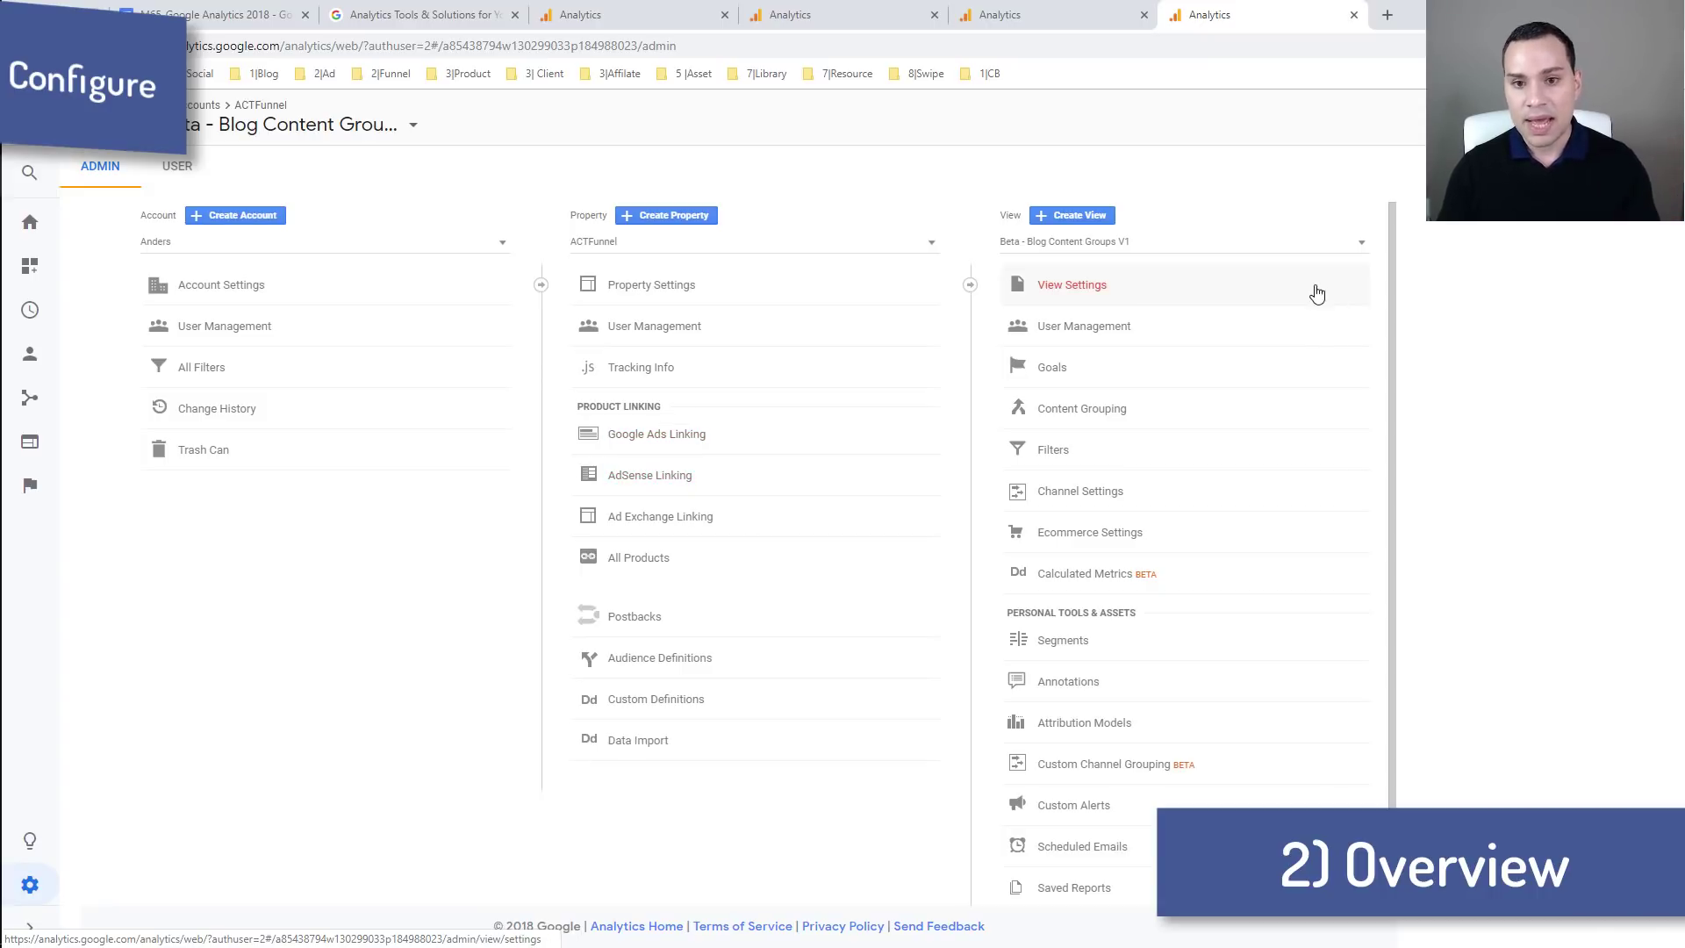
left_click(1149, 251)
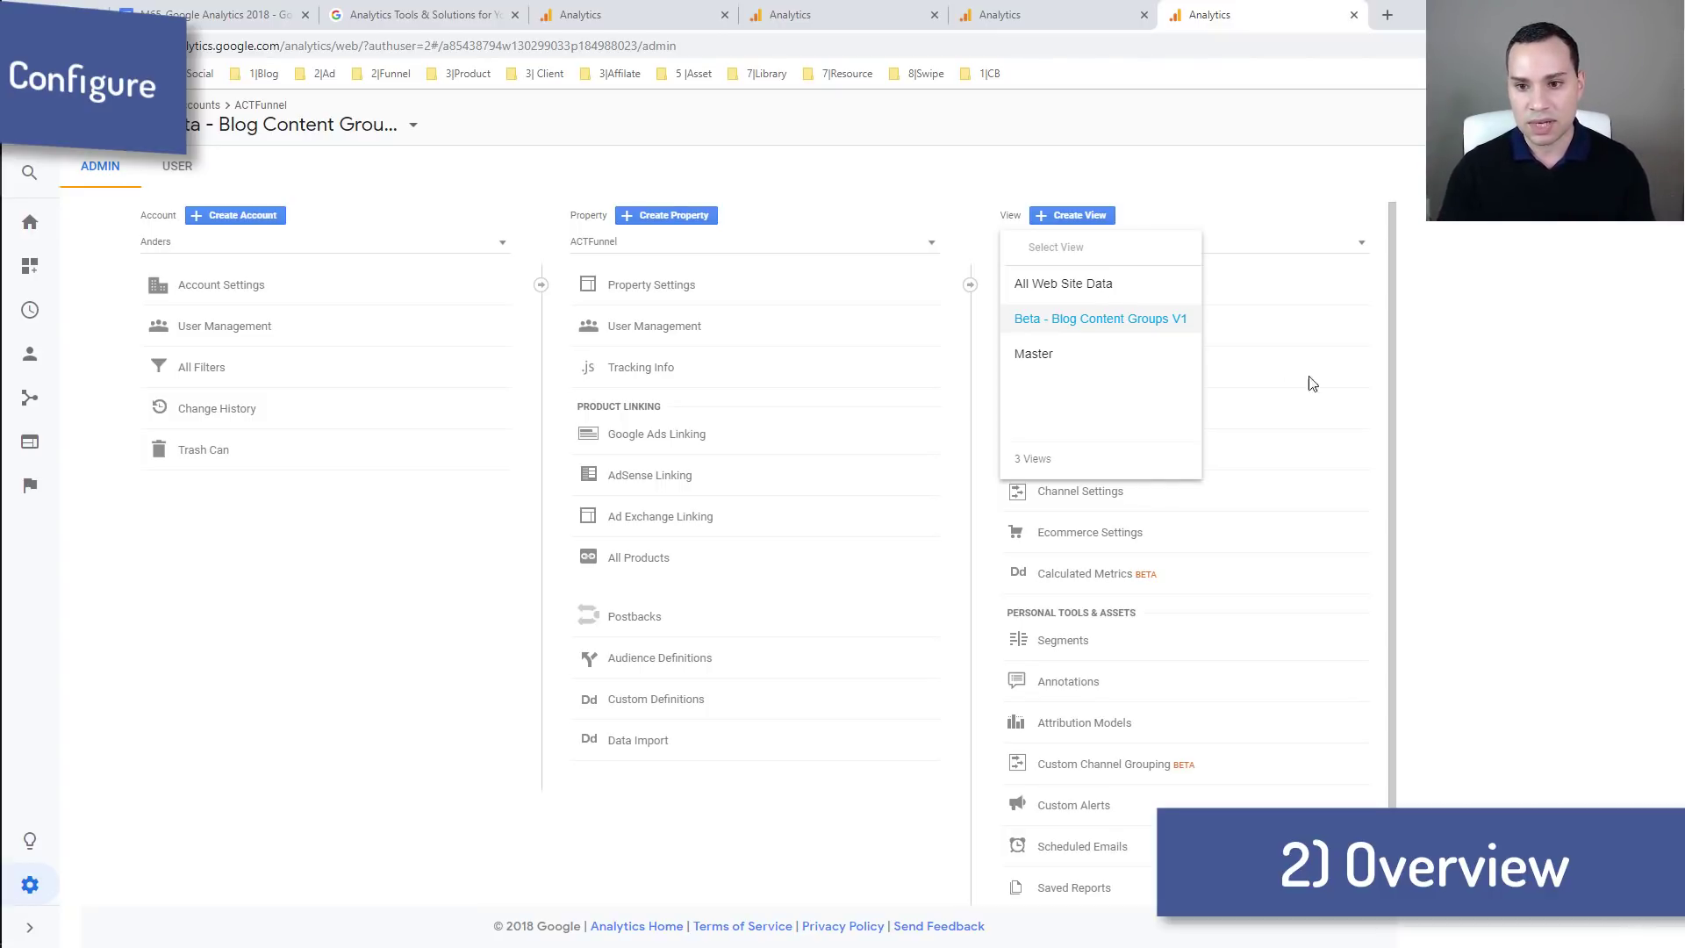
left_click(1420, 410)
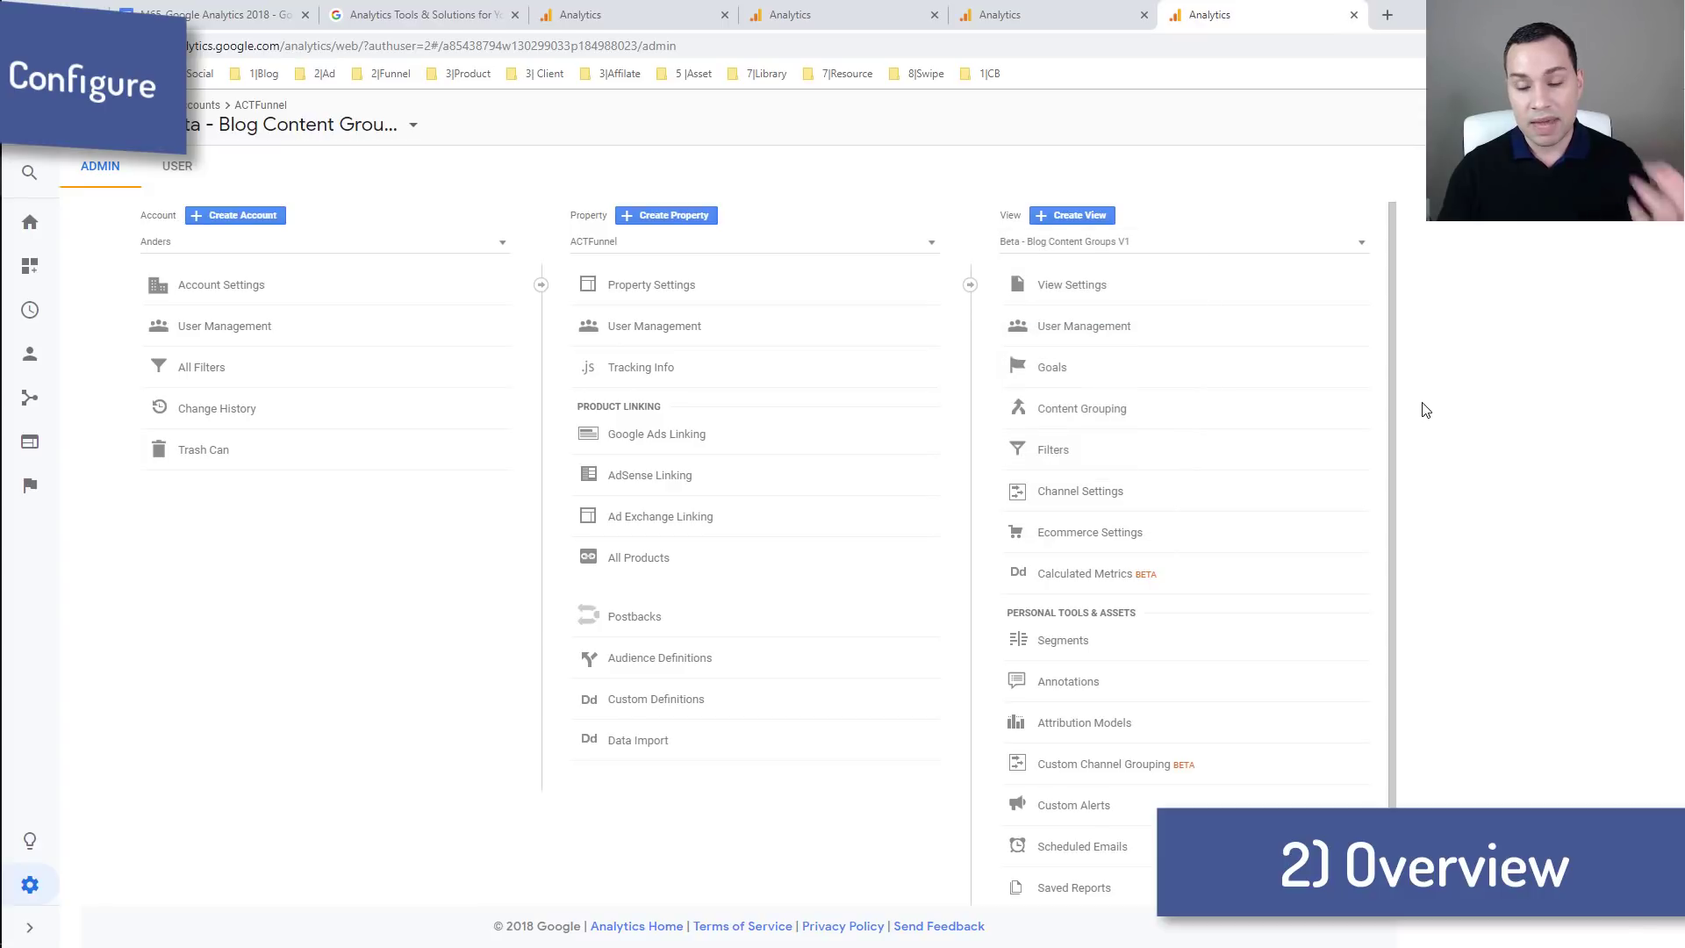
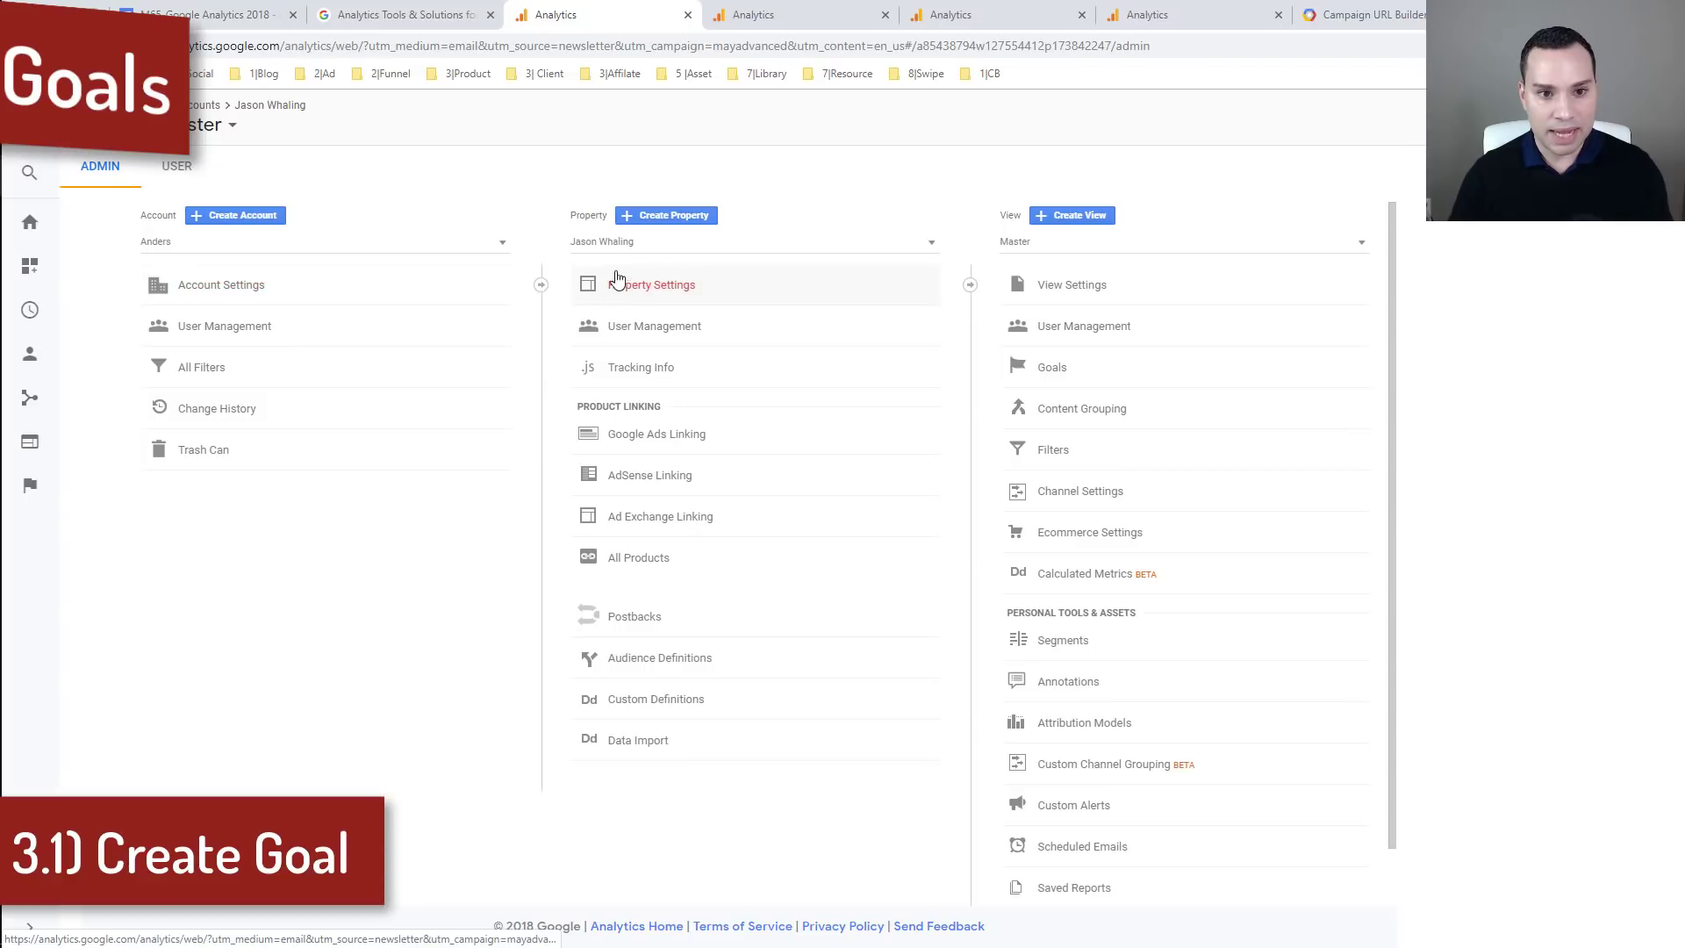
Step: Start a new goal in the Master view using the Custom goal setup and continue to the goal description
left_click(1060, 250)
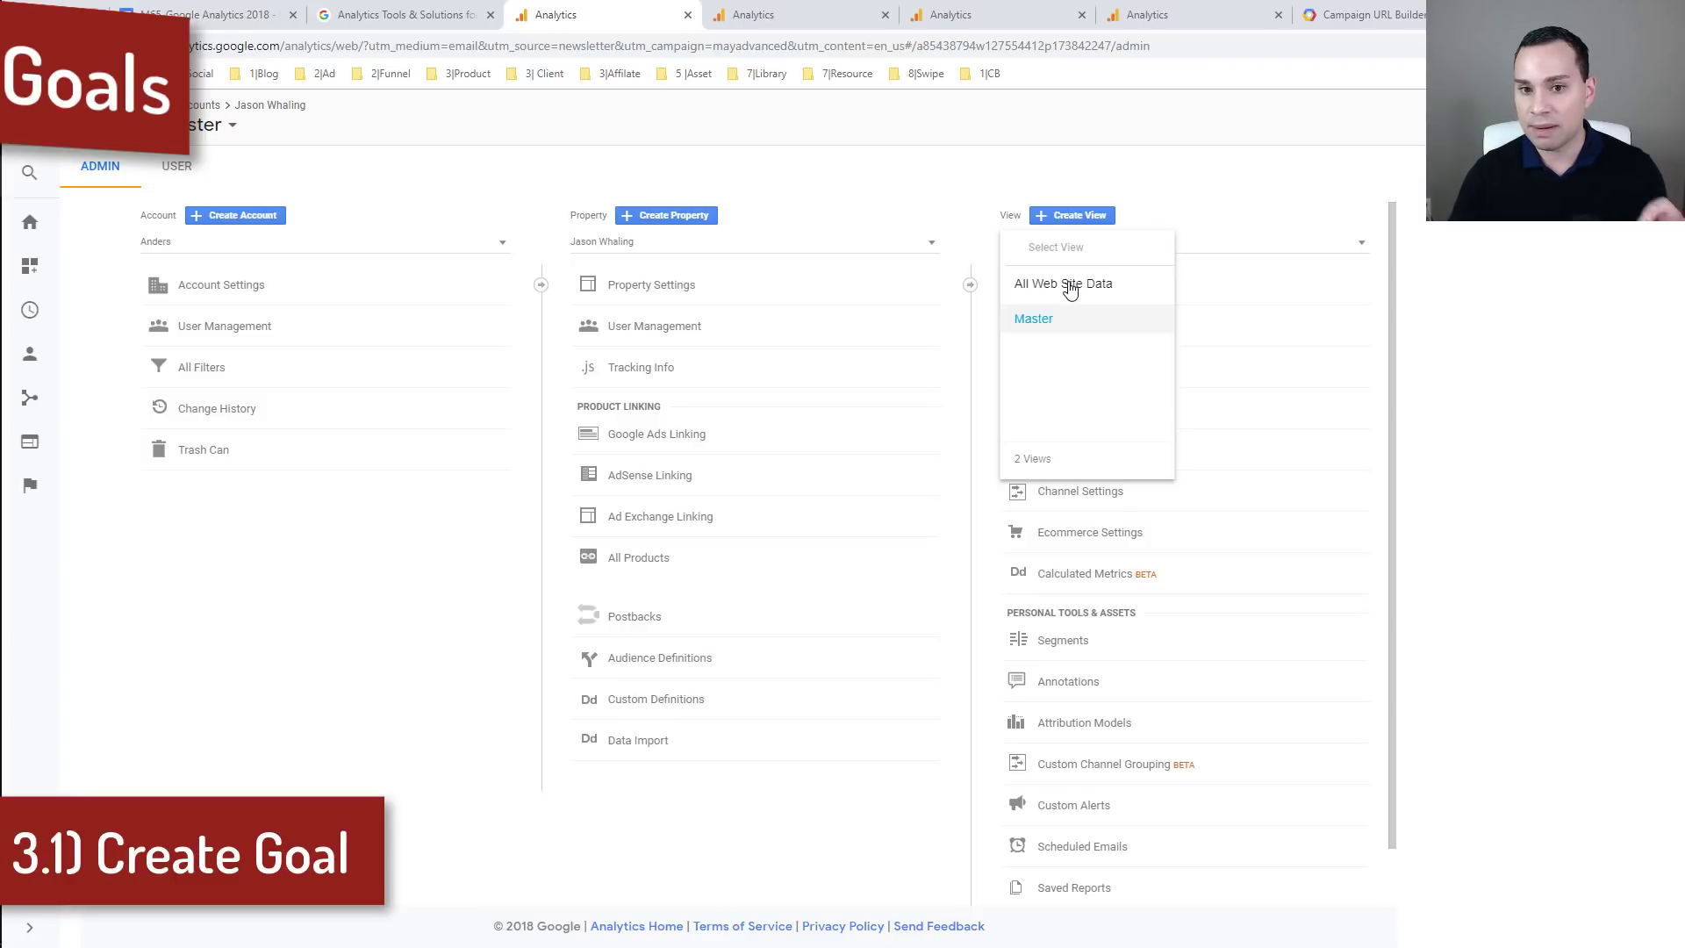
left_click(1201, 176)
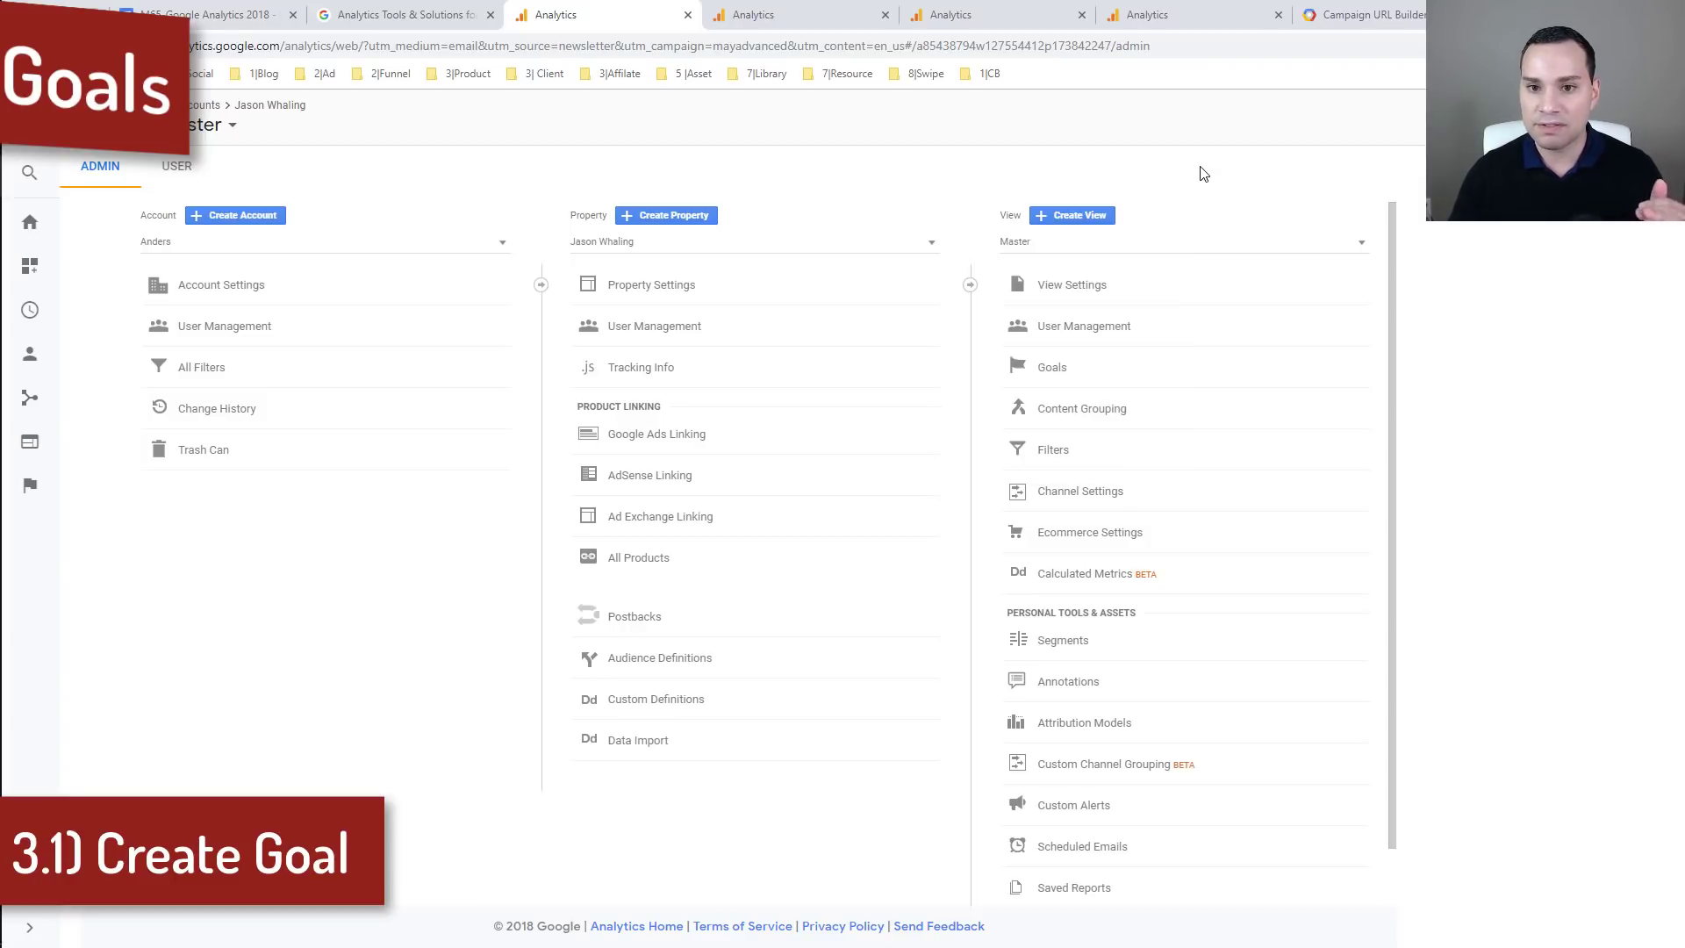
left_click(1138, 369)
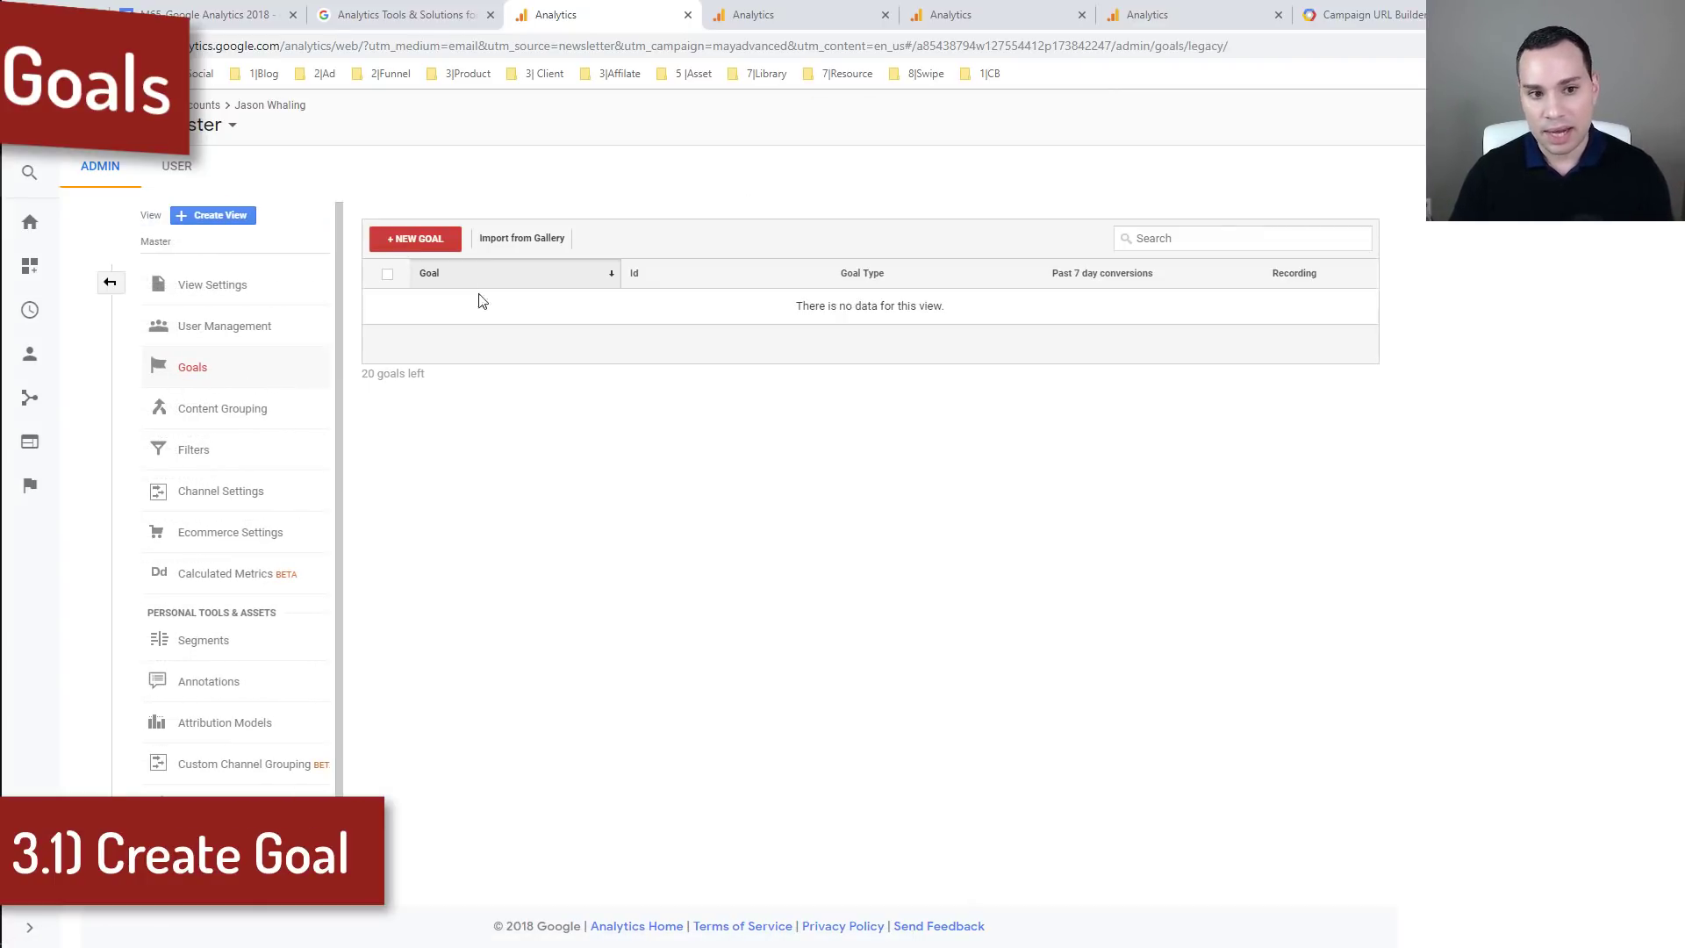
left_click(420, 237)
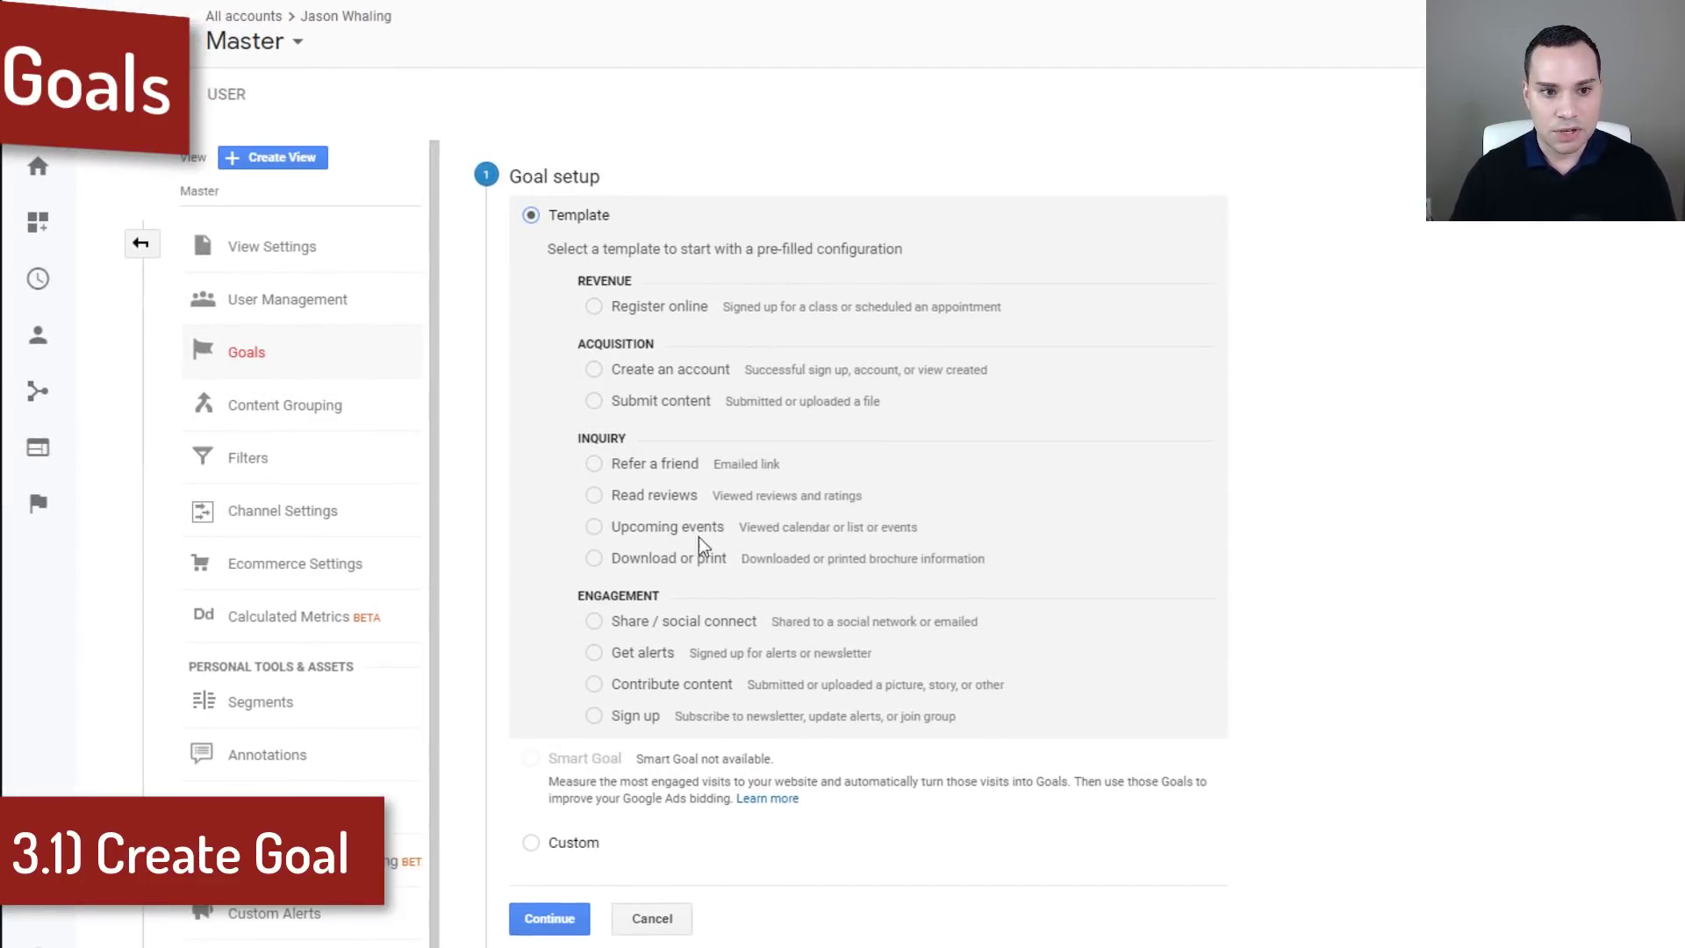
left_click(577, 847)
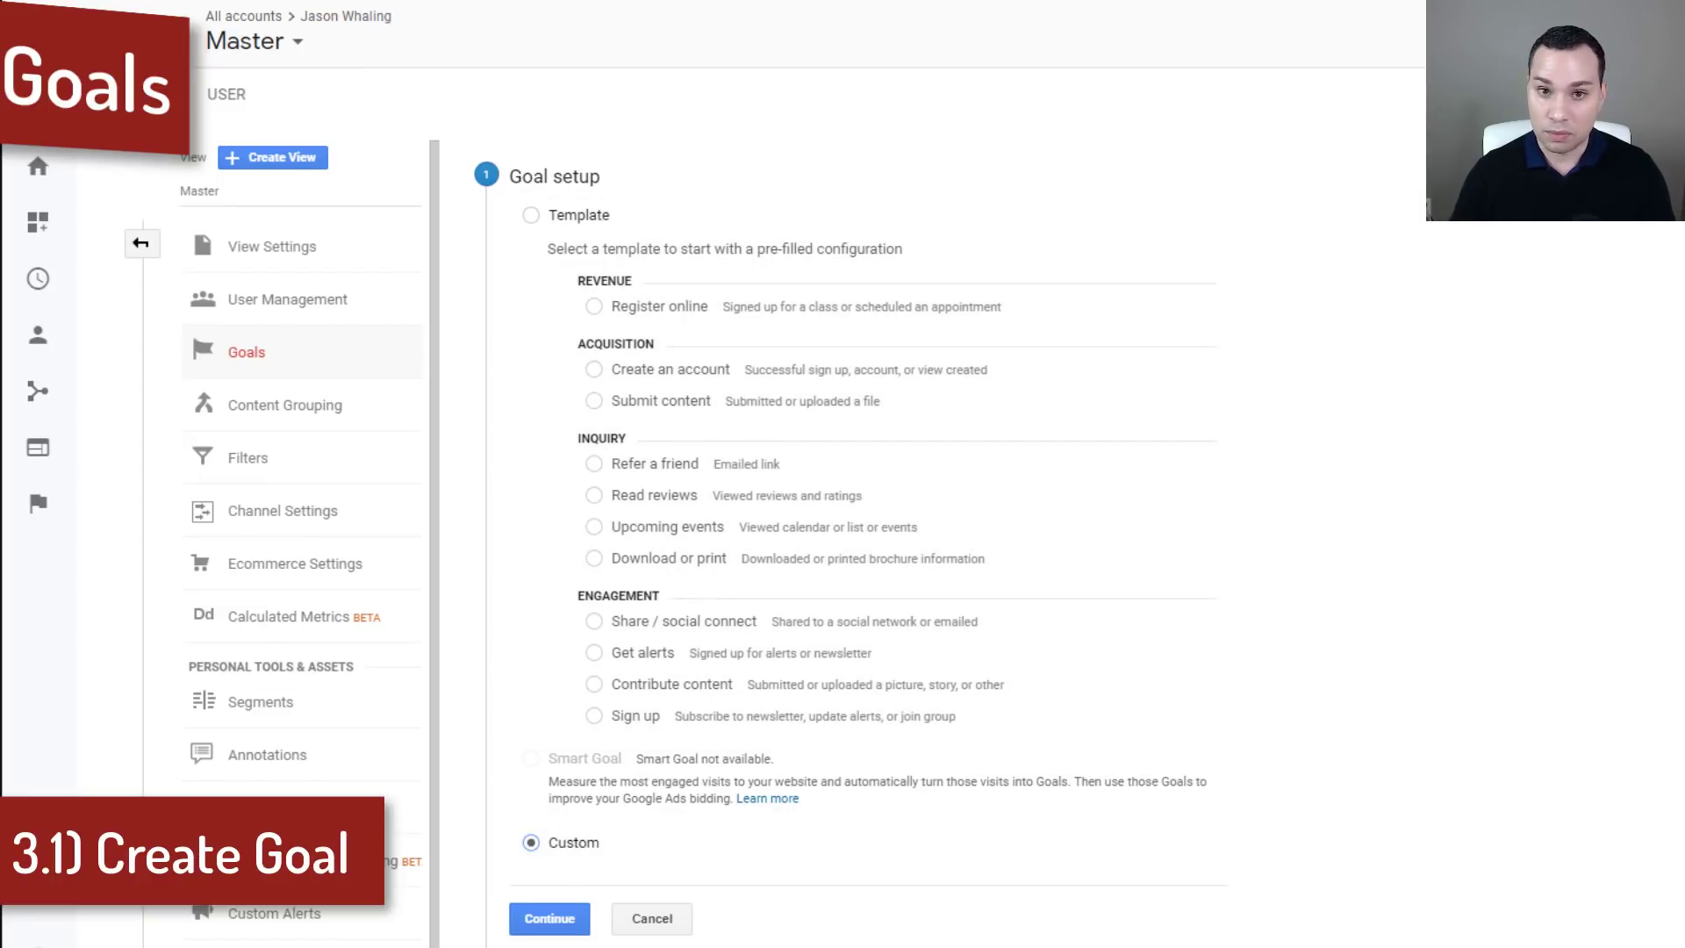
left_click(556, 924)
Step: Name the goal Register - Aspire Notebook, copying the name from the Notepad file
key("alt+Tab")
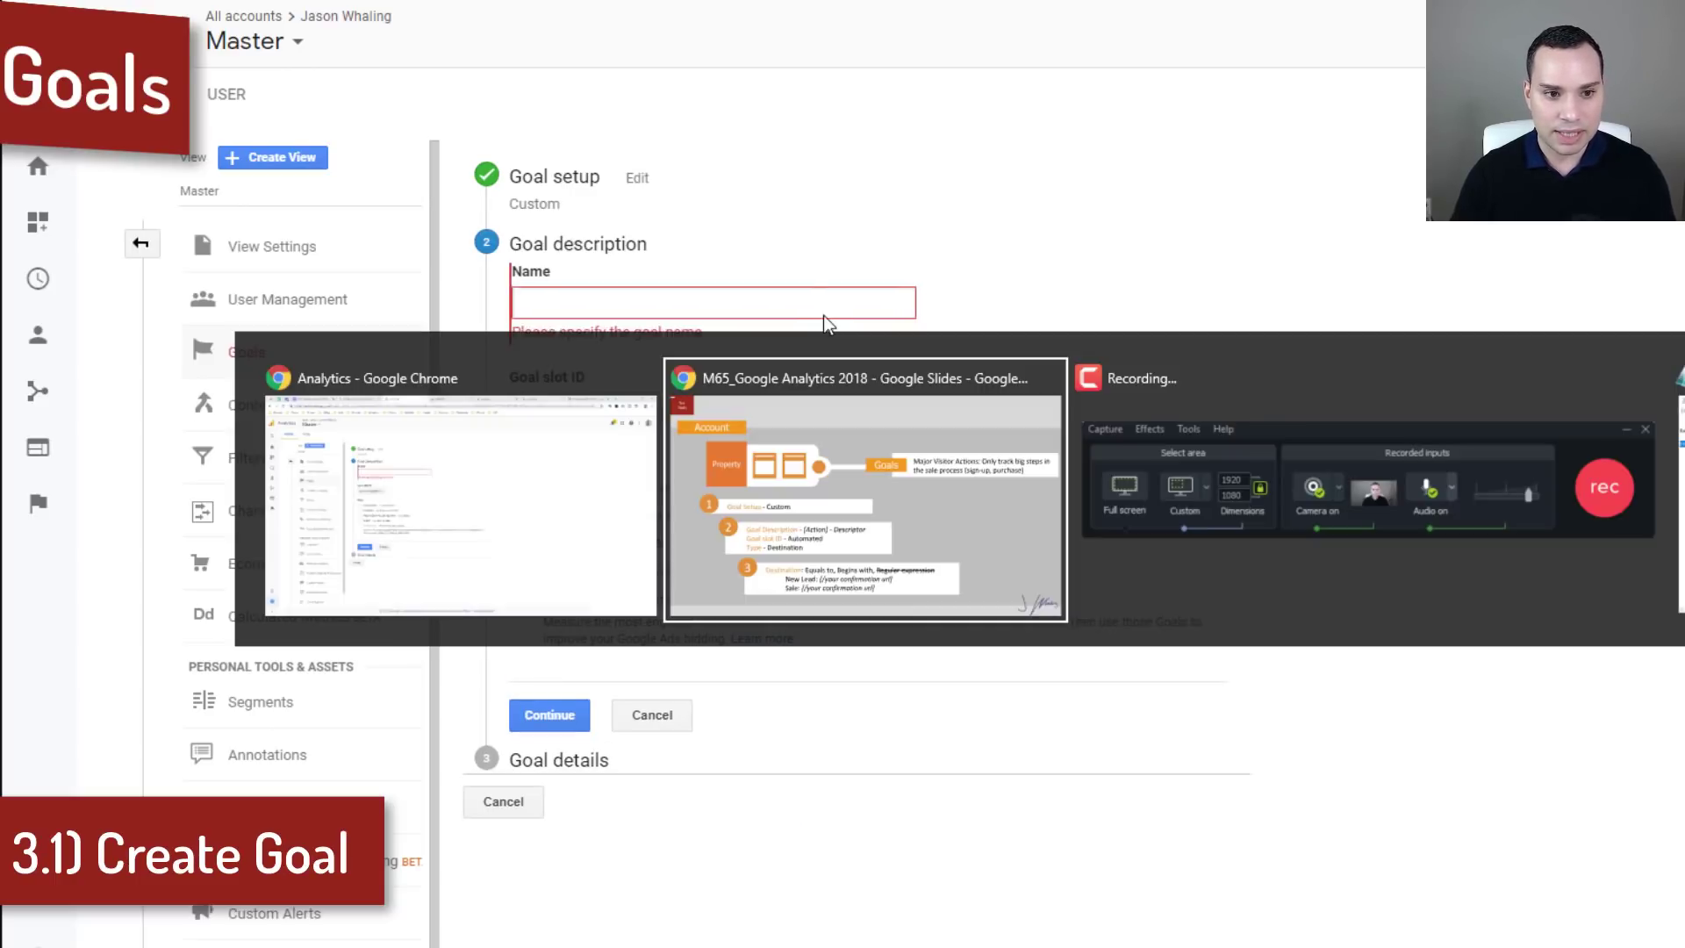
left_click_drag(1193, 300, 962, 297)
key("ctrl+c")
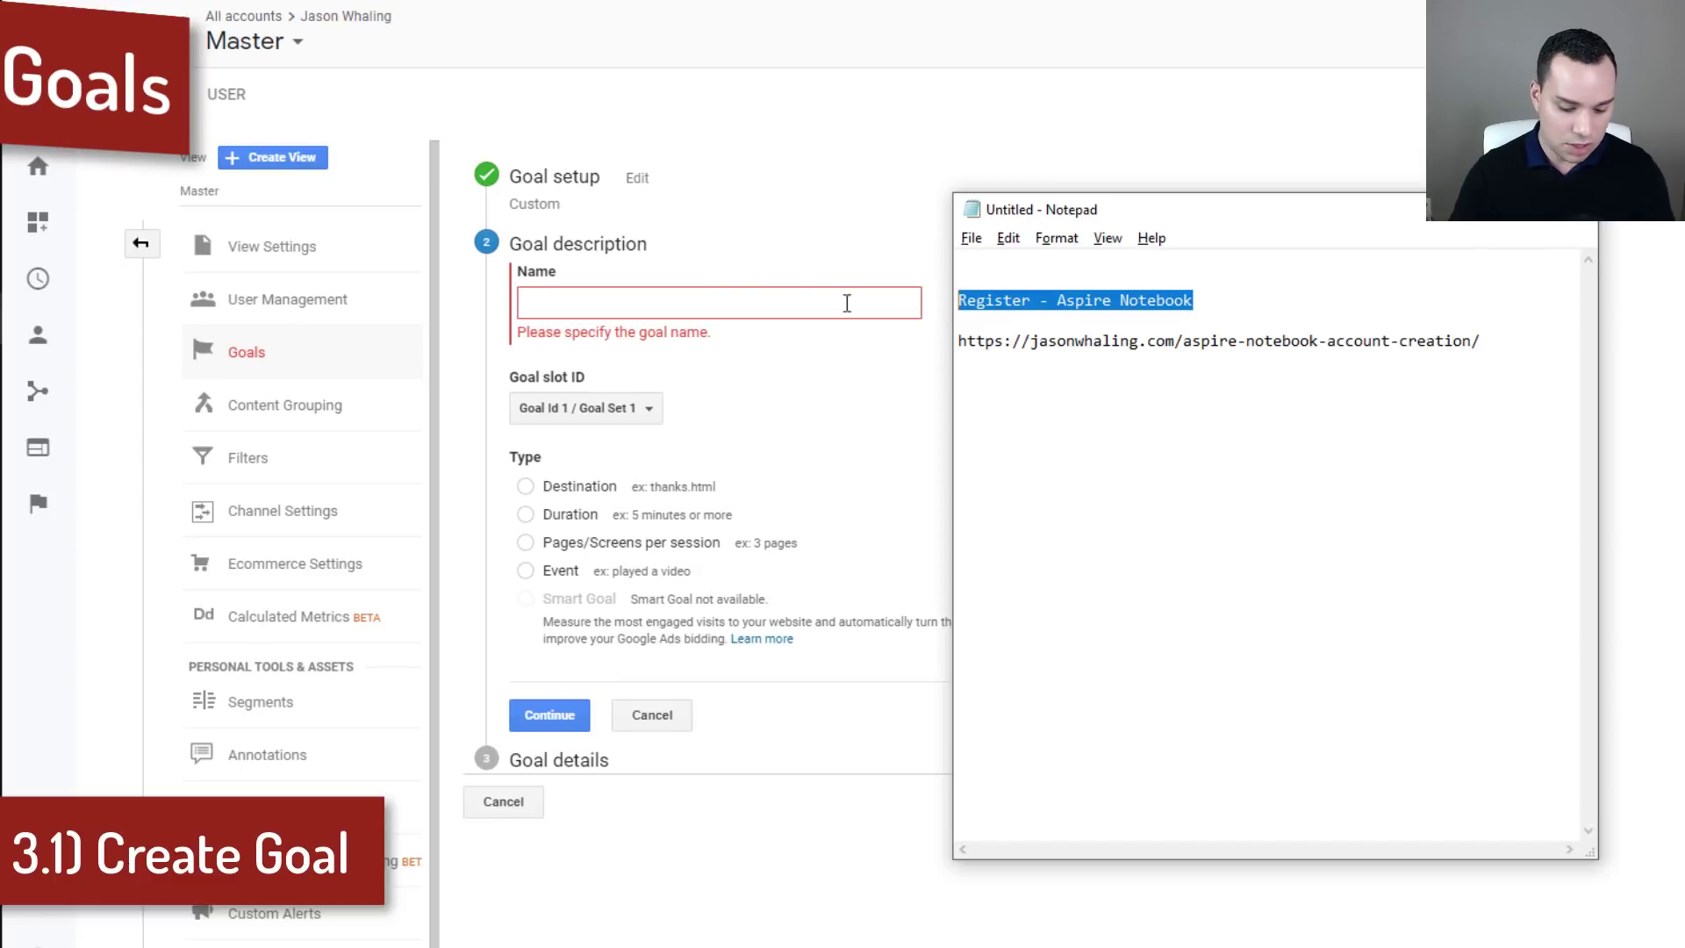
left_click(692, 303)
key("ctrl+v")
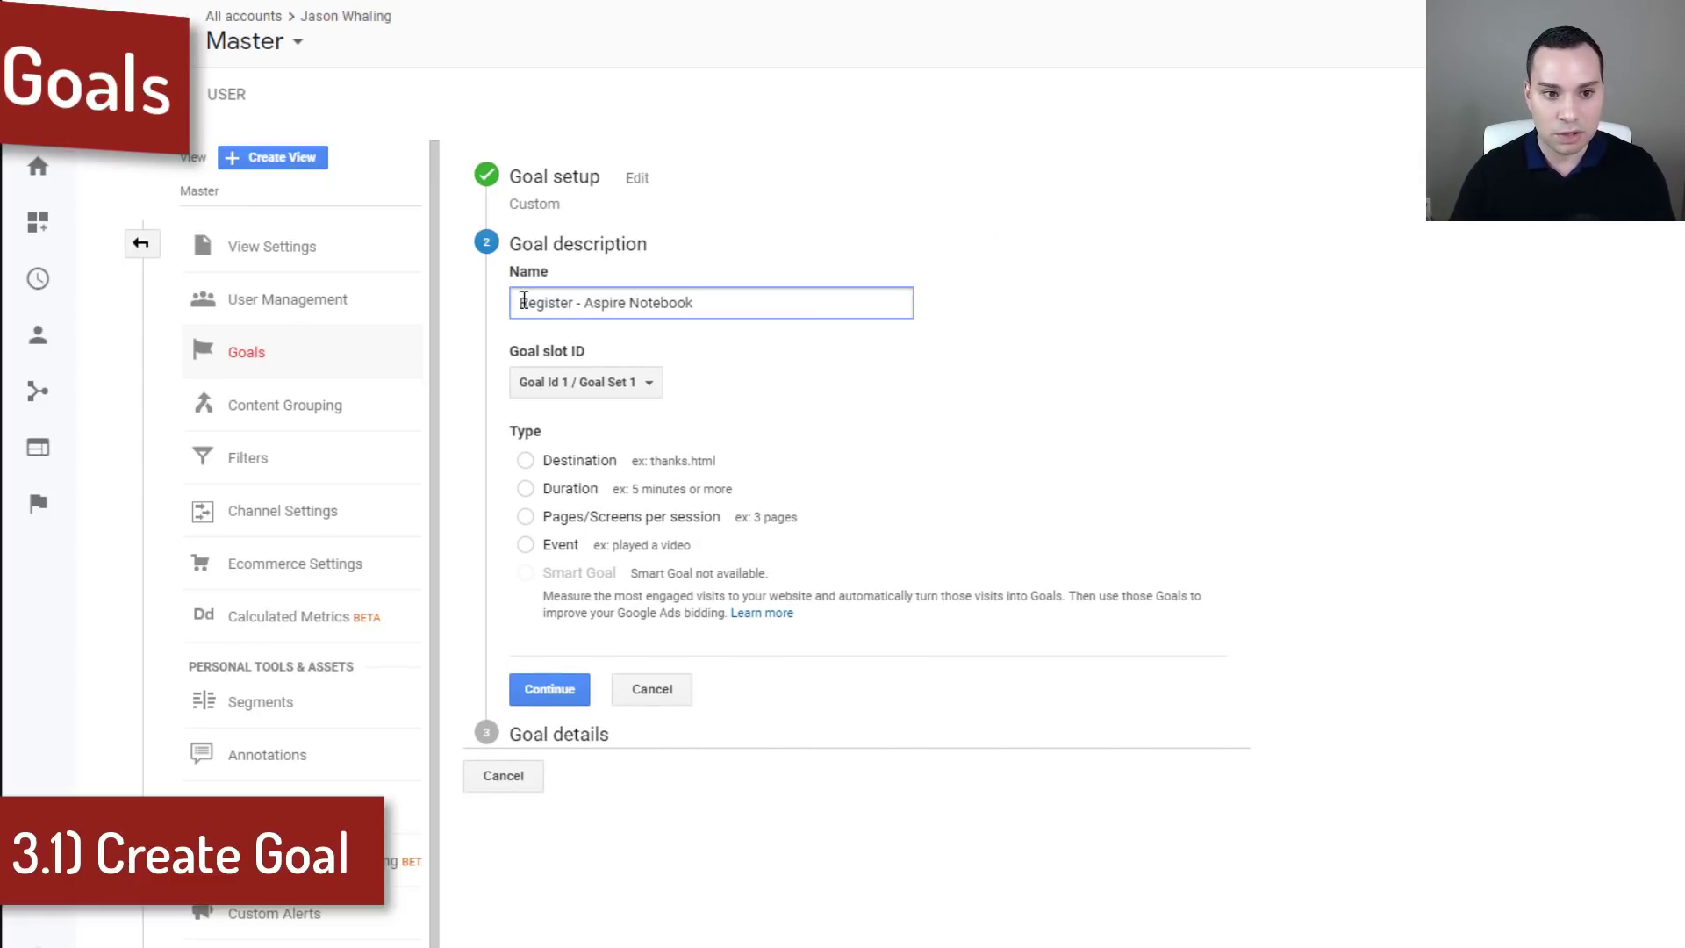
left_click_drag(517, 303, 577, 296)
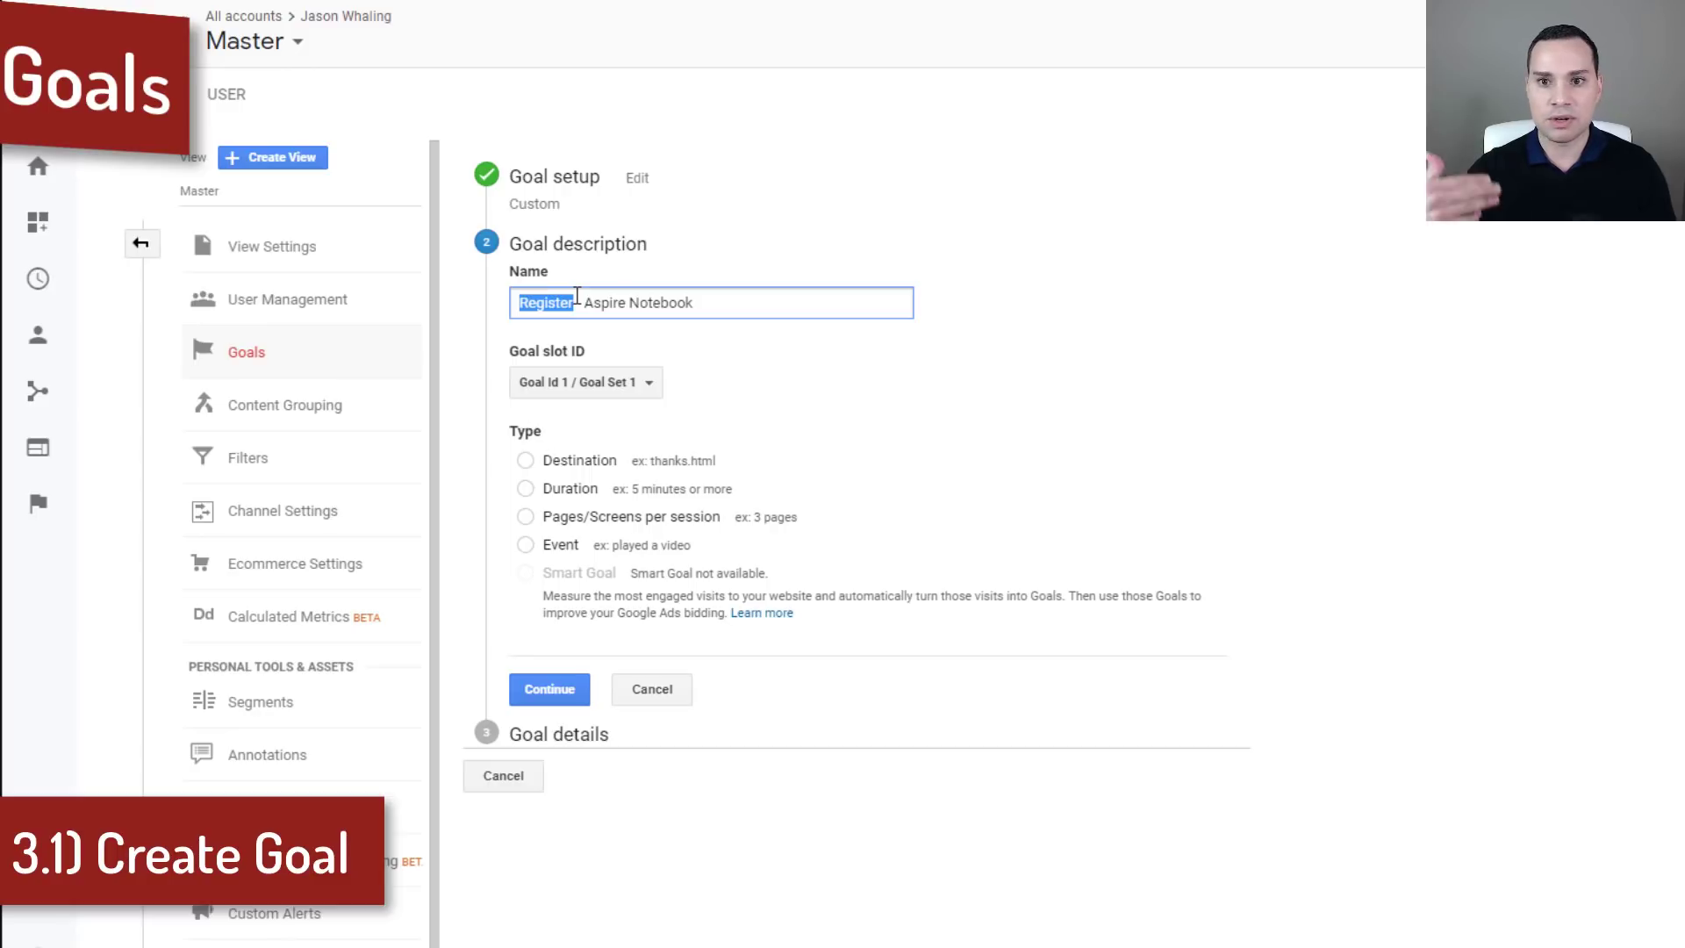
left_click_drag(585, 302, 729, 302)
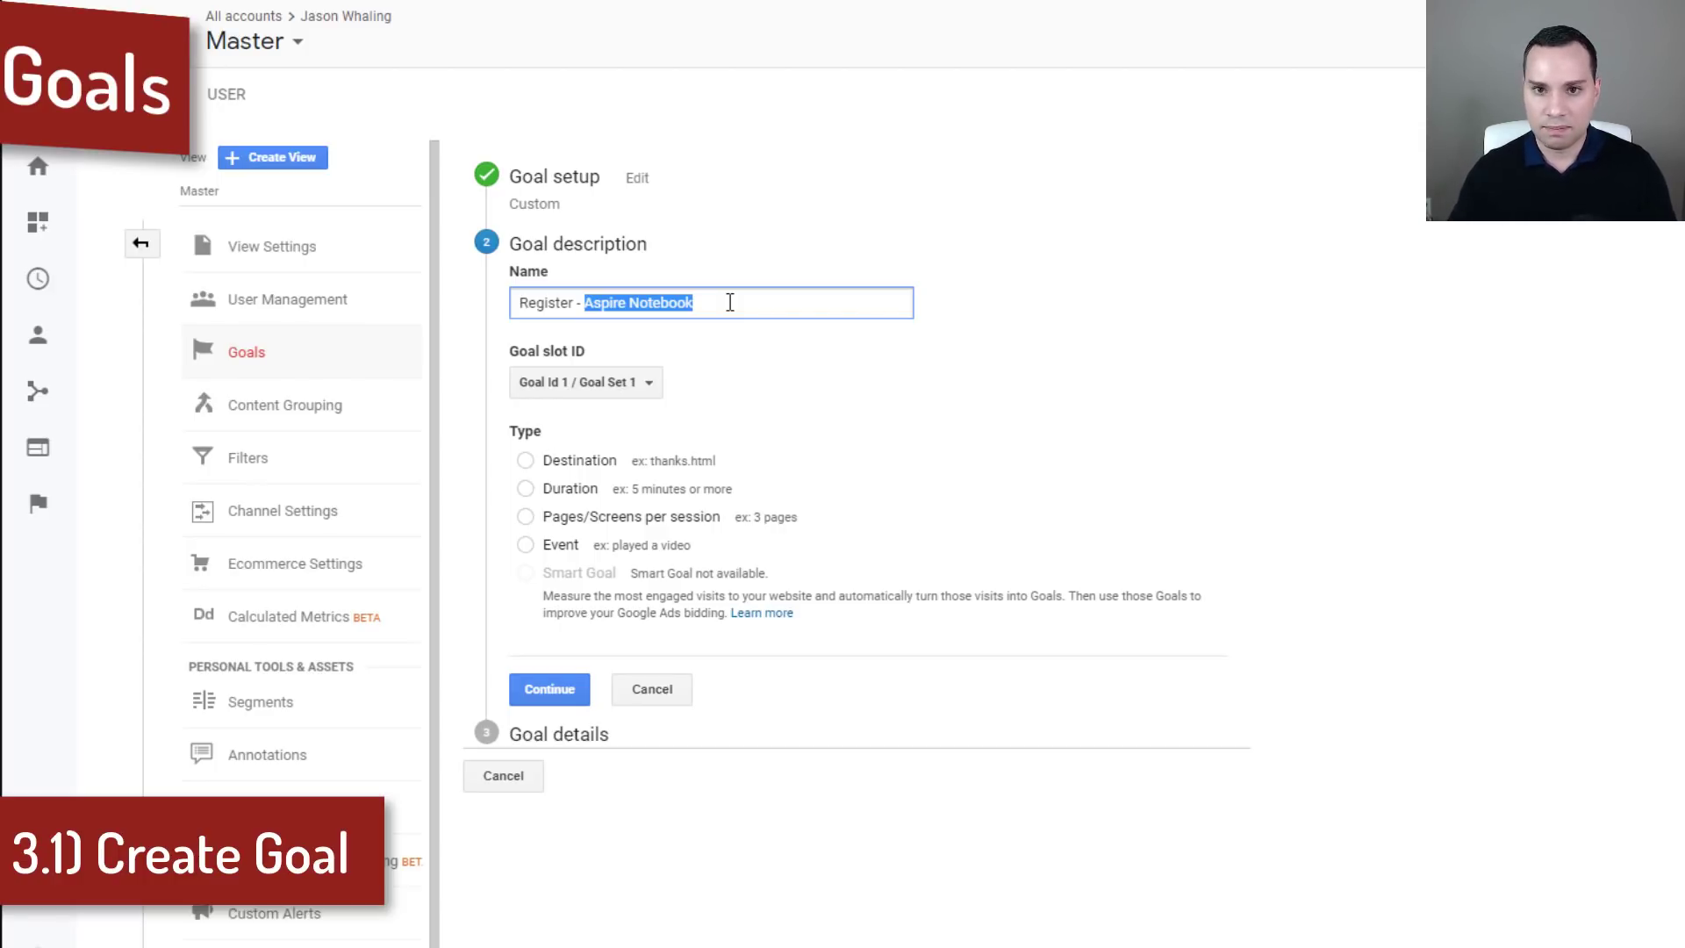
left_click(732, 347)
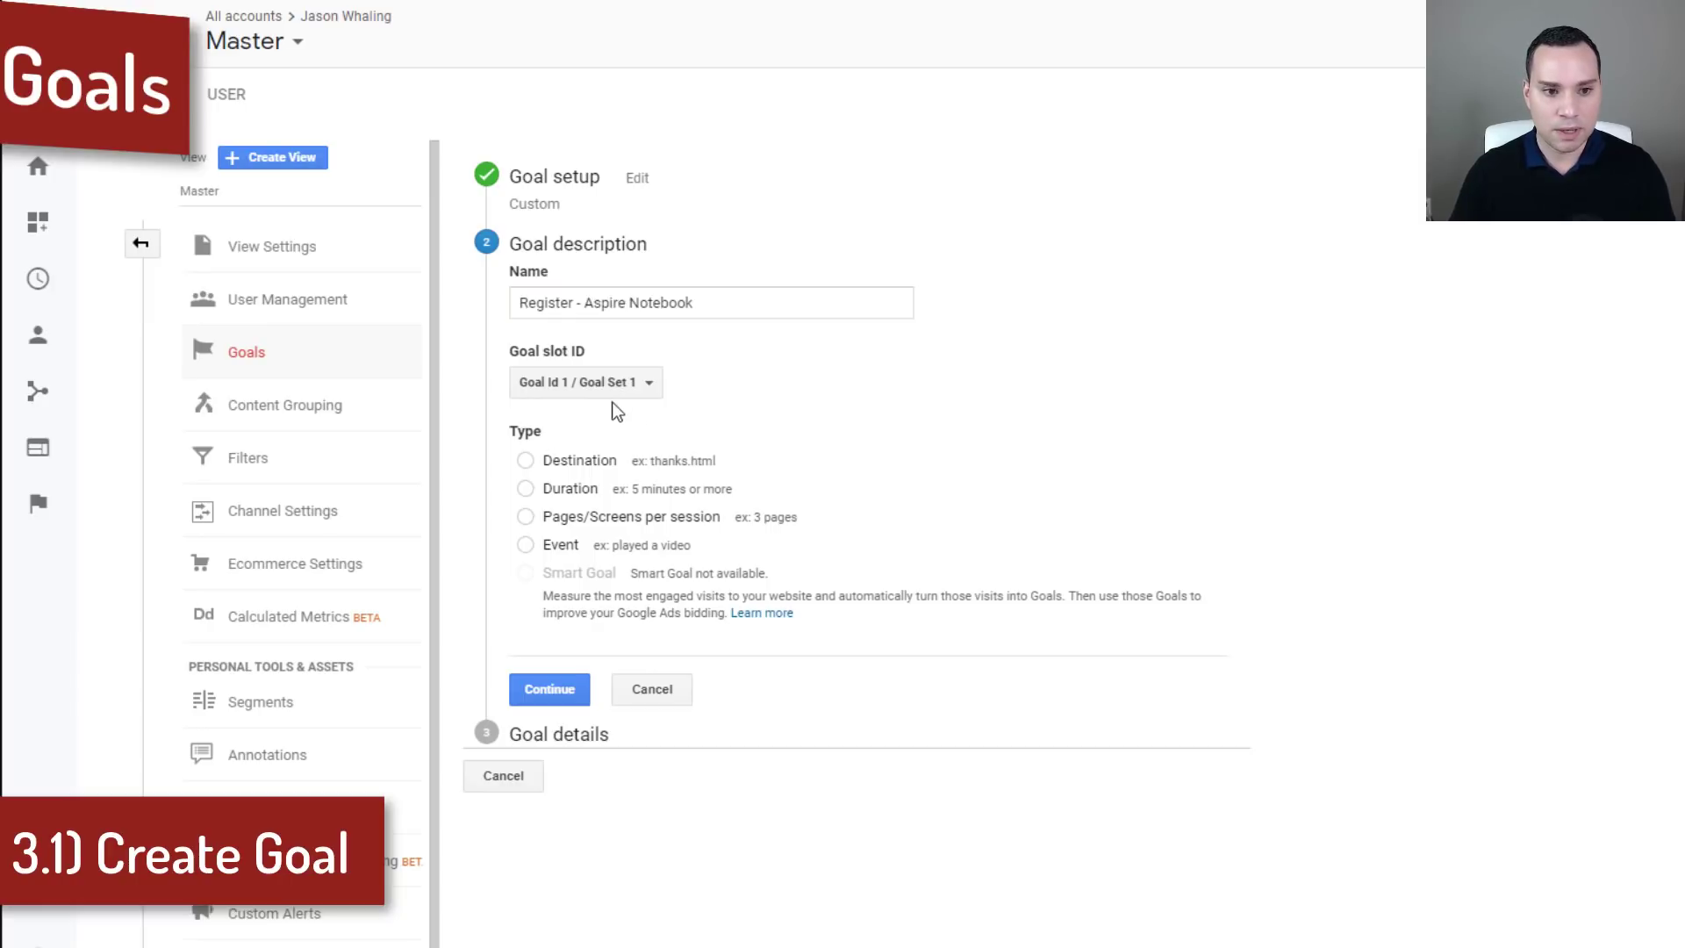
Step: Review the available goal slot IDs, choose Destination as the goal type and continue to the goal details
left_click(625, 392)
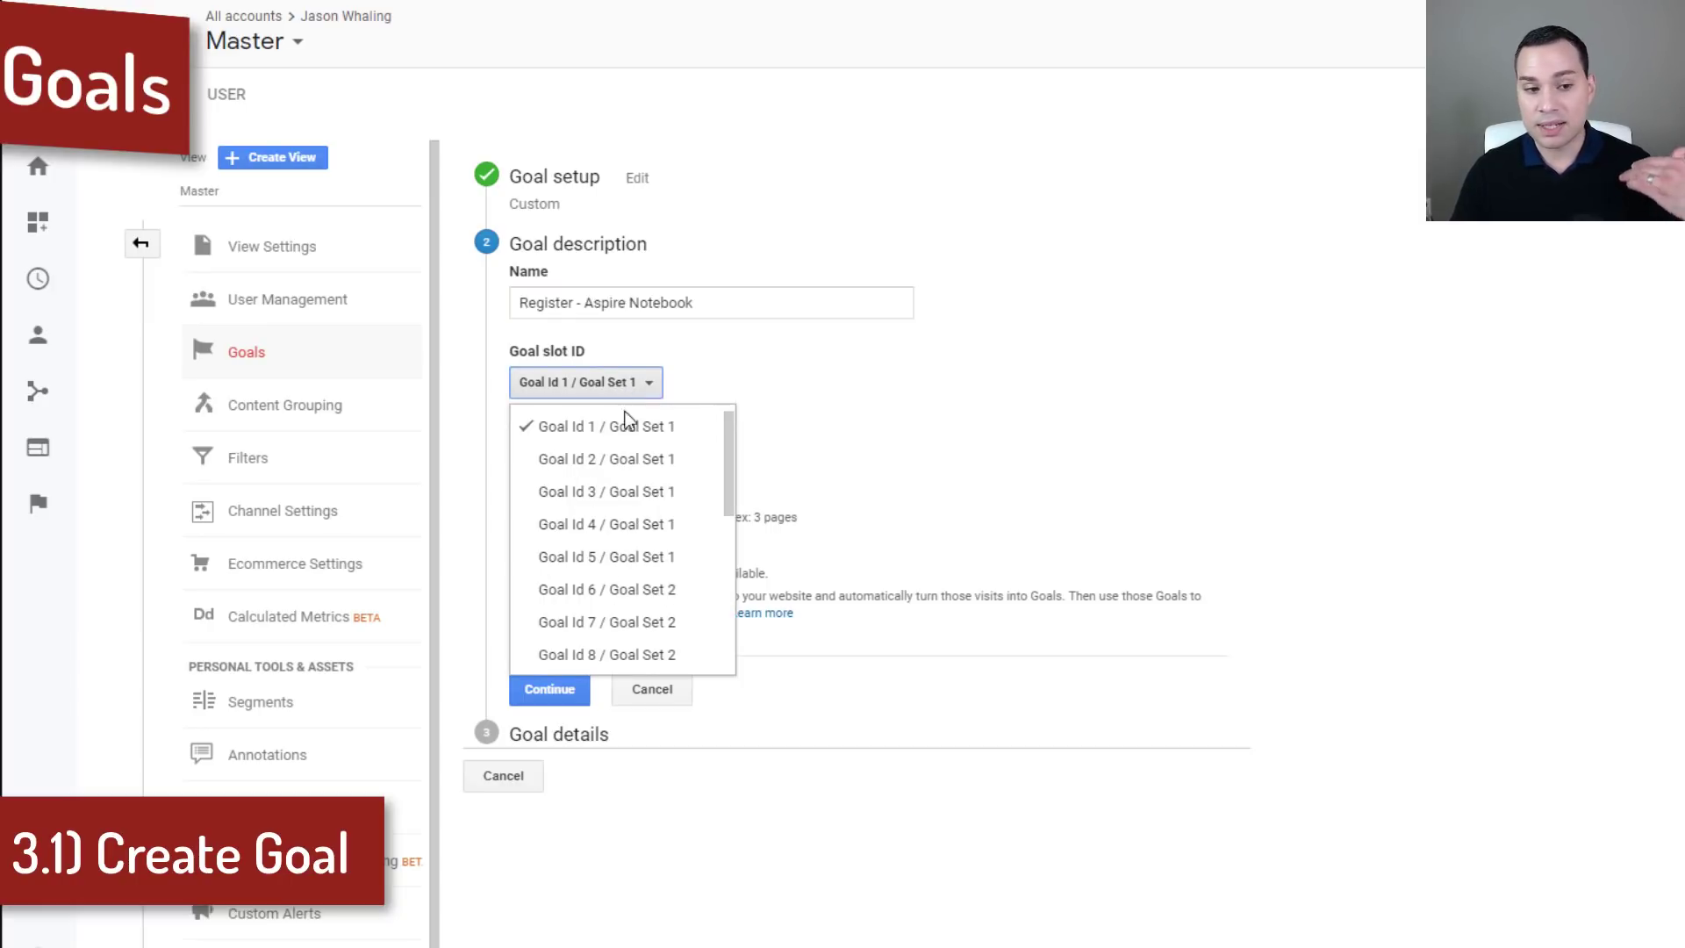
scroll(636, 605, "down", 4)
scroll(638, 618, "up", 4)
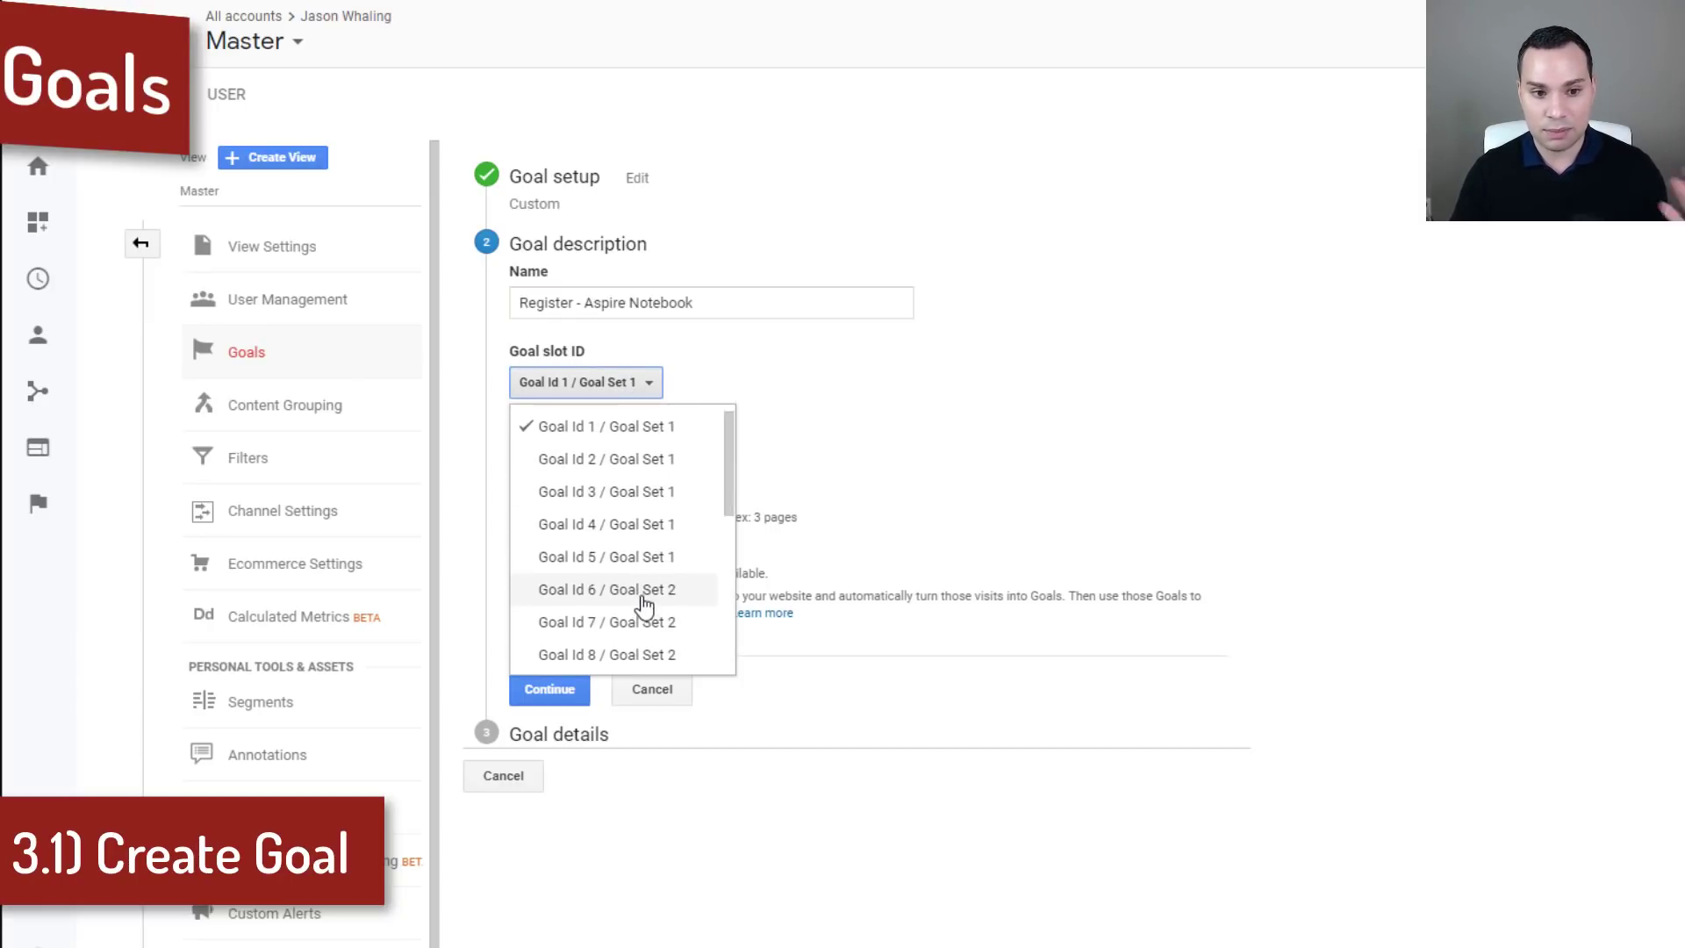
left_click(961, 408)
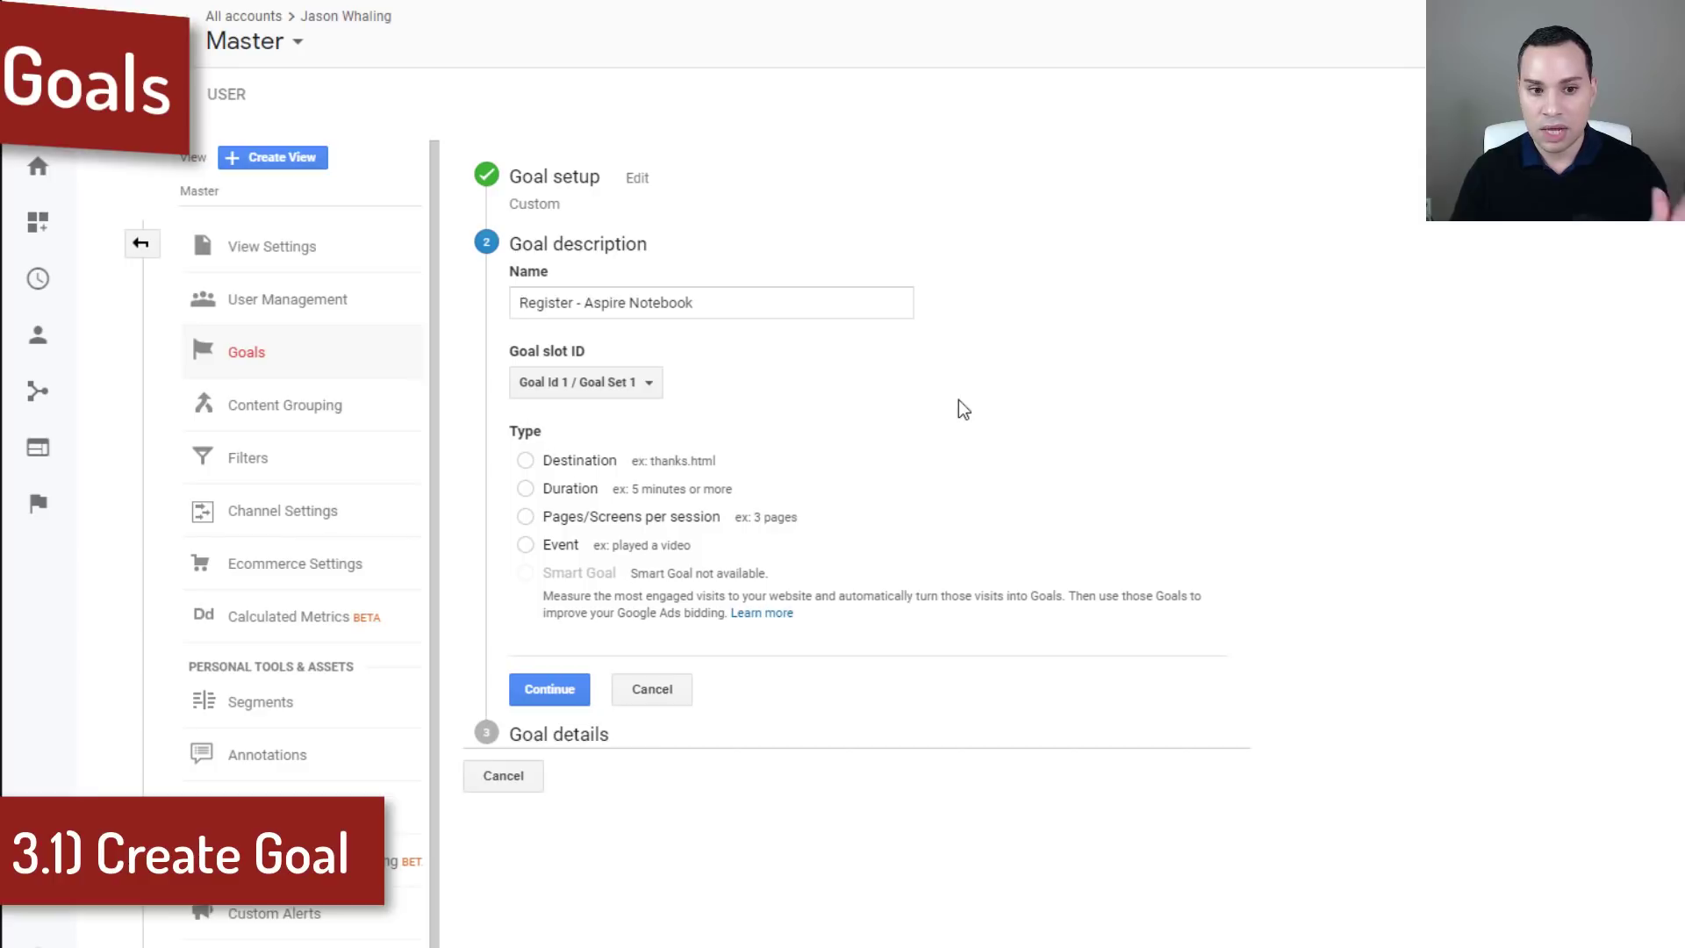
left_click(656, 465)
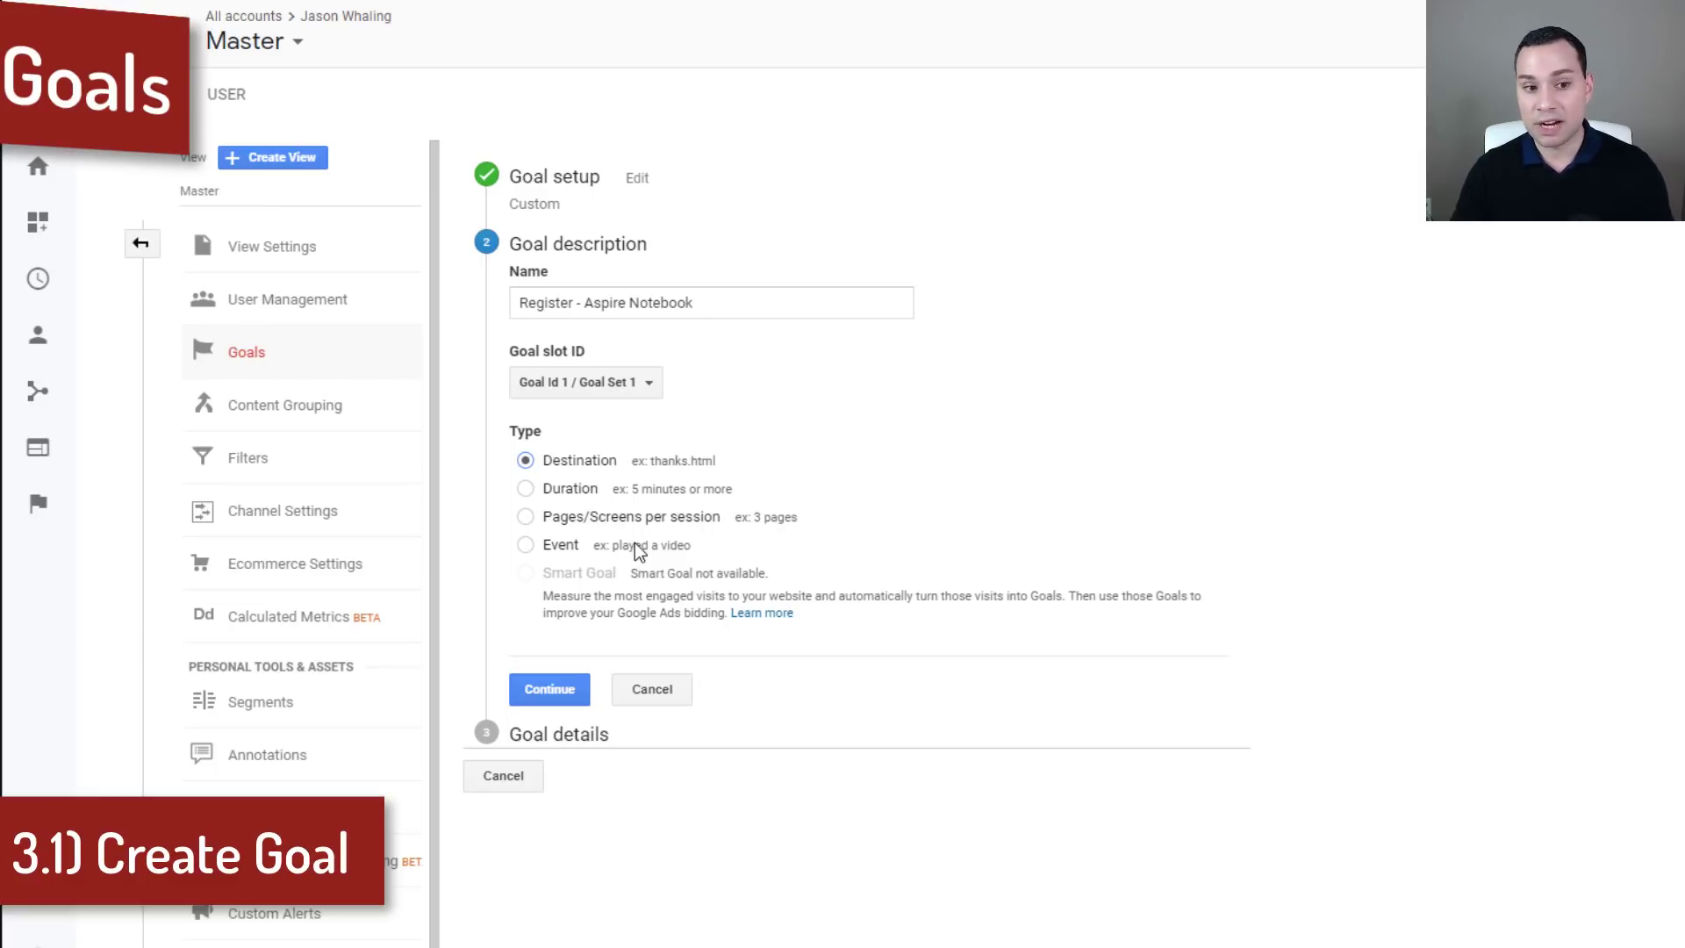
left_click(572, 689)
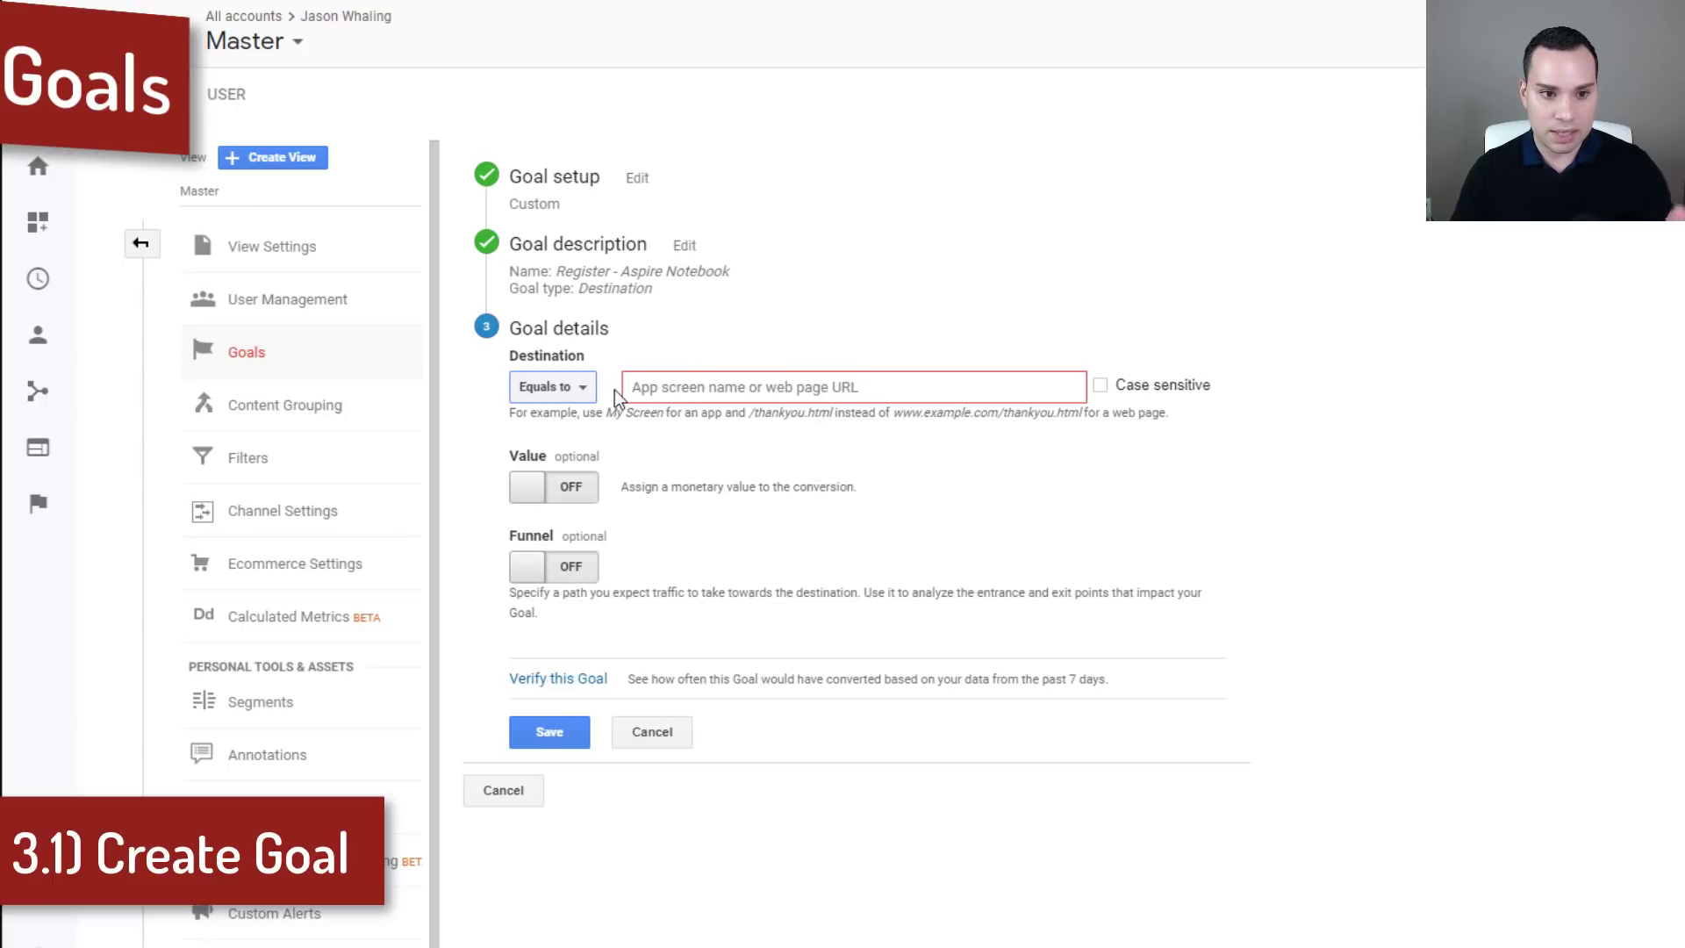
Step: Set the goal's destination to /aspire-notebook-account-creation/, copying only the path after the domain from the Notepad URL
left_click(715, 380)
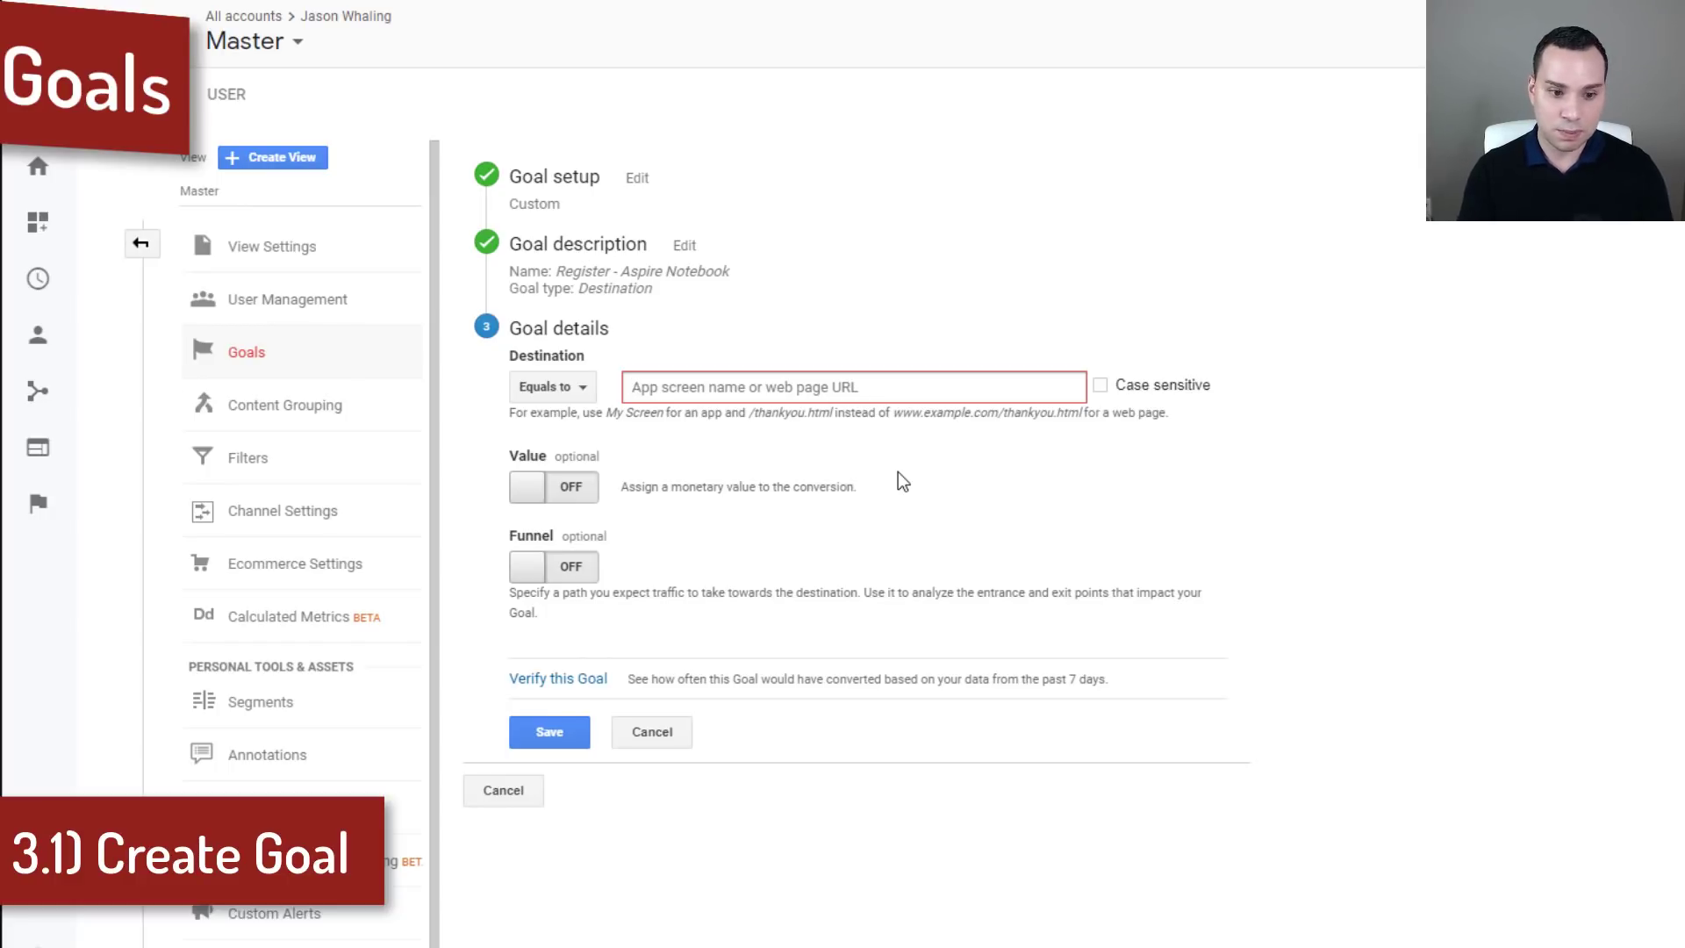
key("alt+Tab")
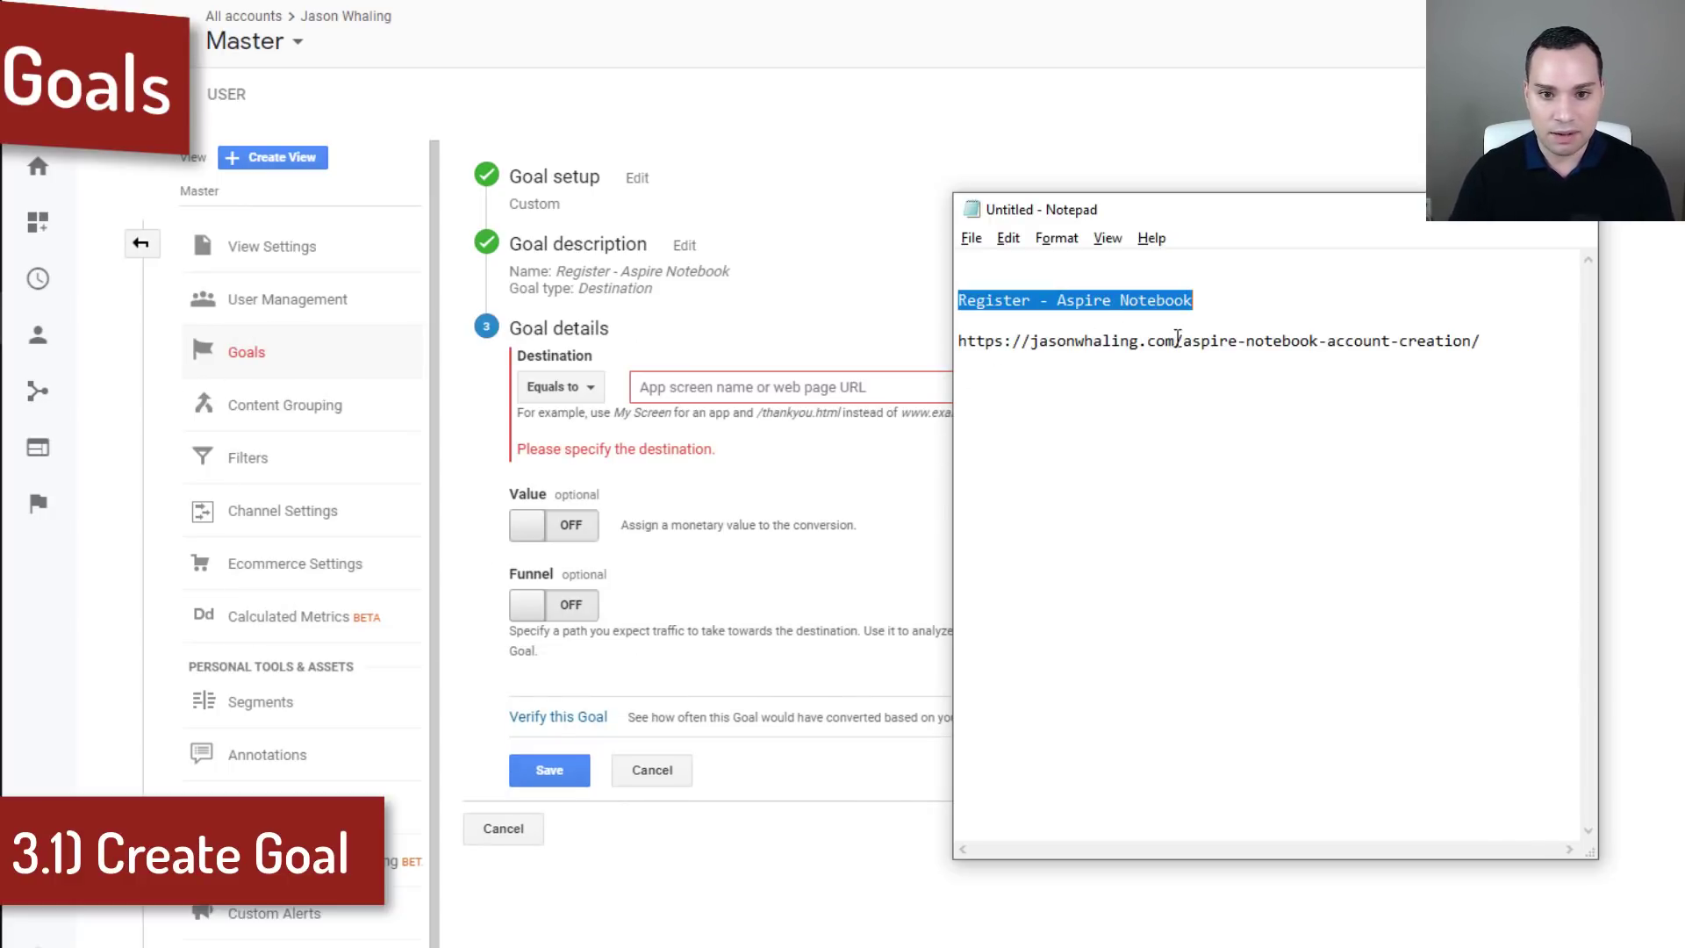
left_click_drag(1174, 340, 954, 341)
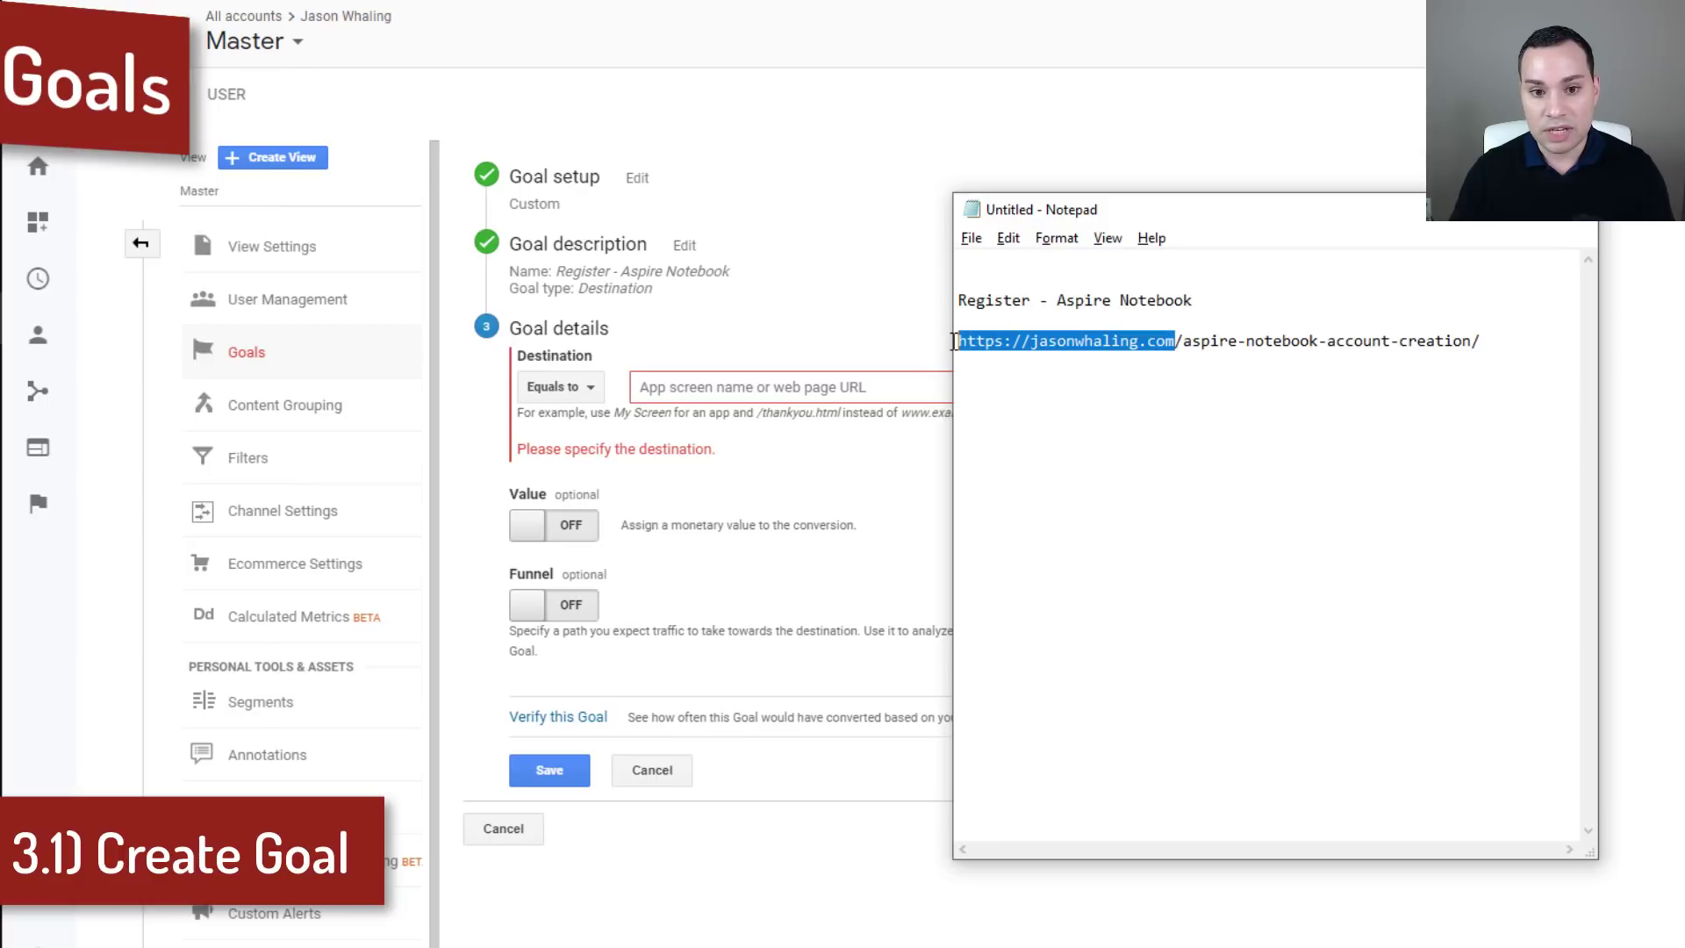
left_click_drag(1175, 341, 1482, 340)
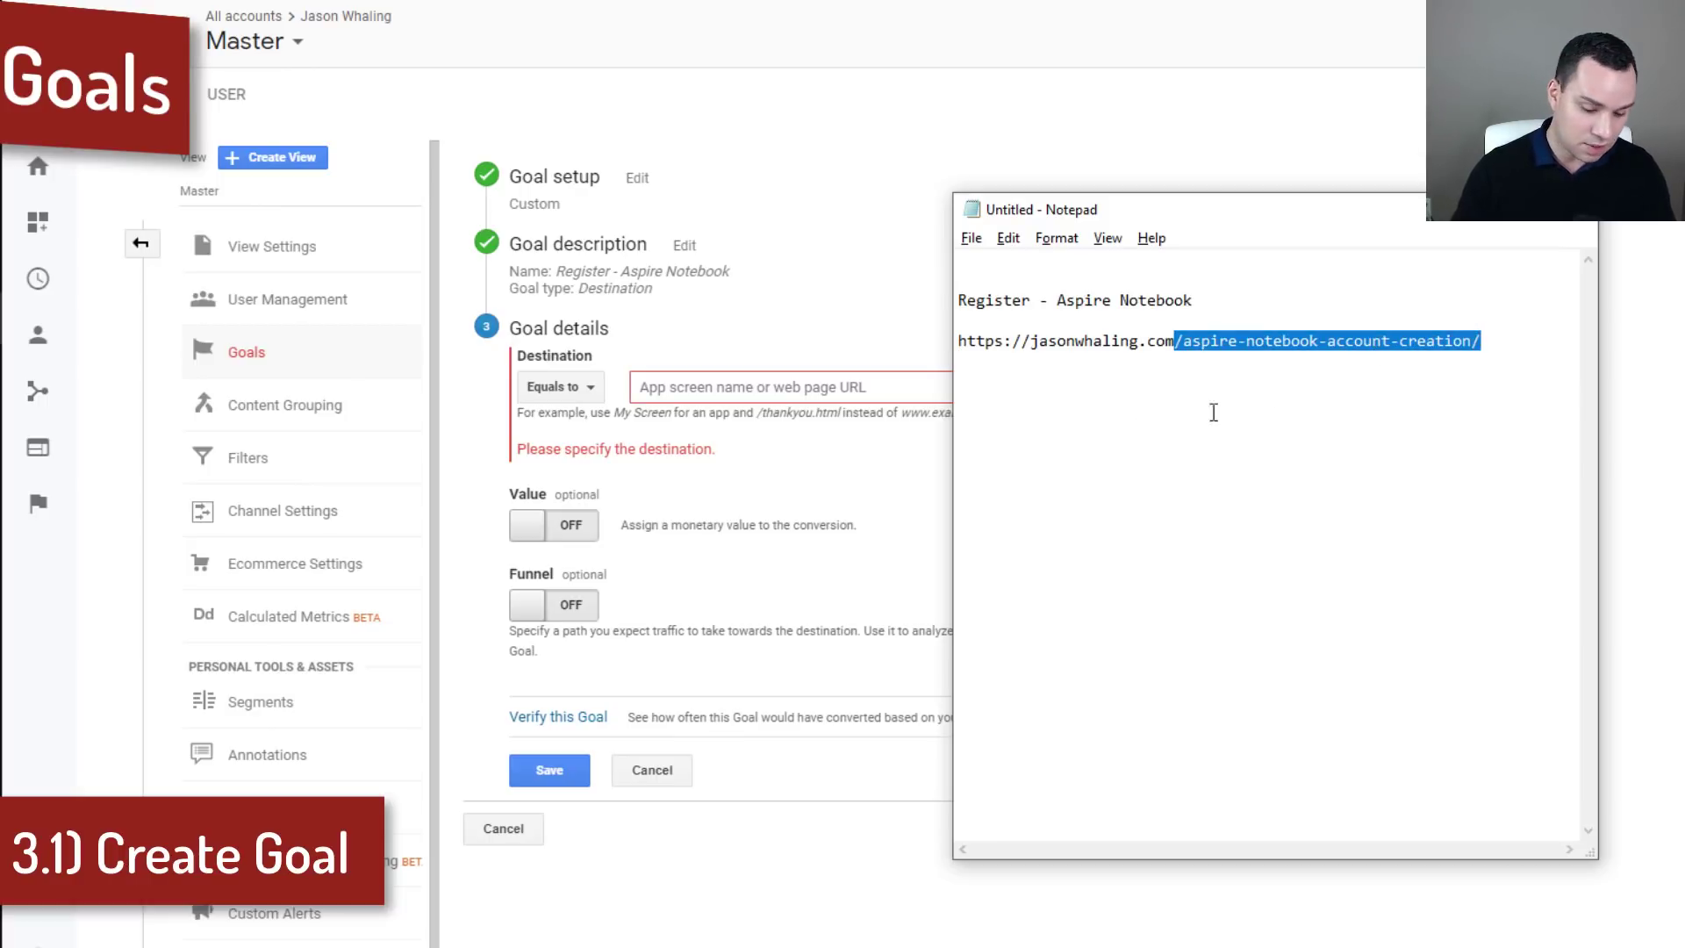
left_click(846, 397)
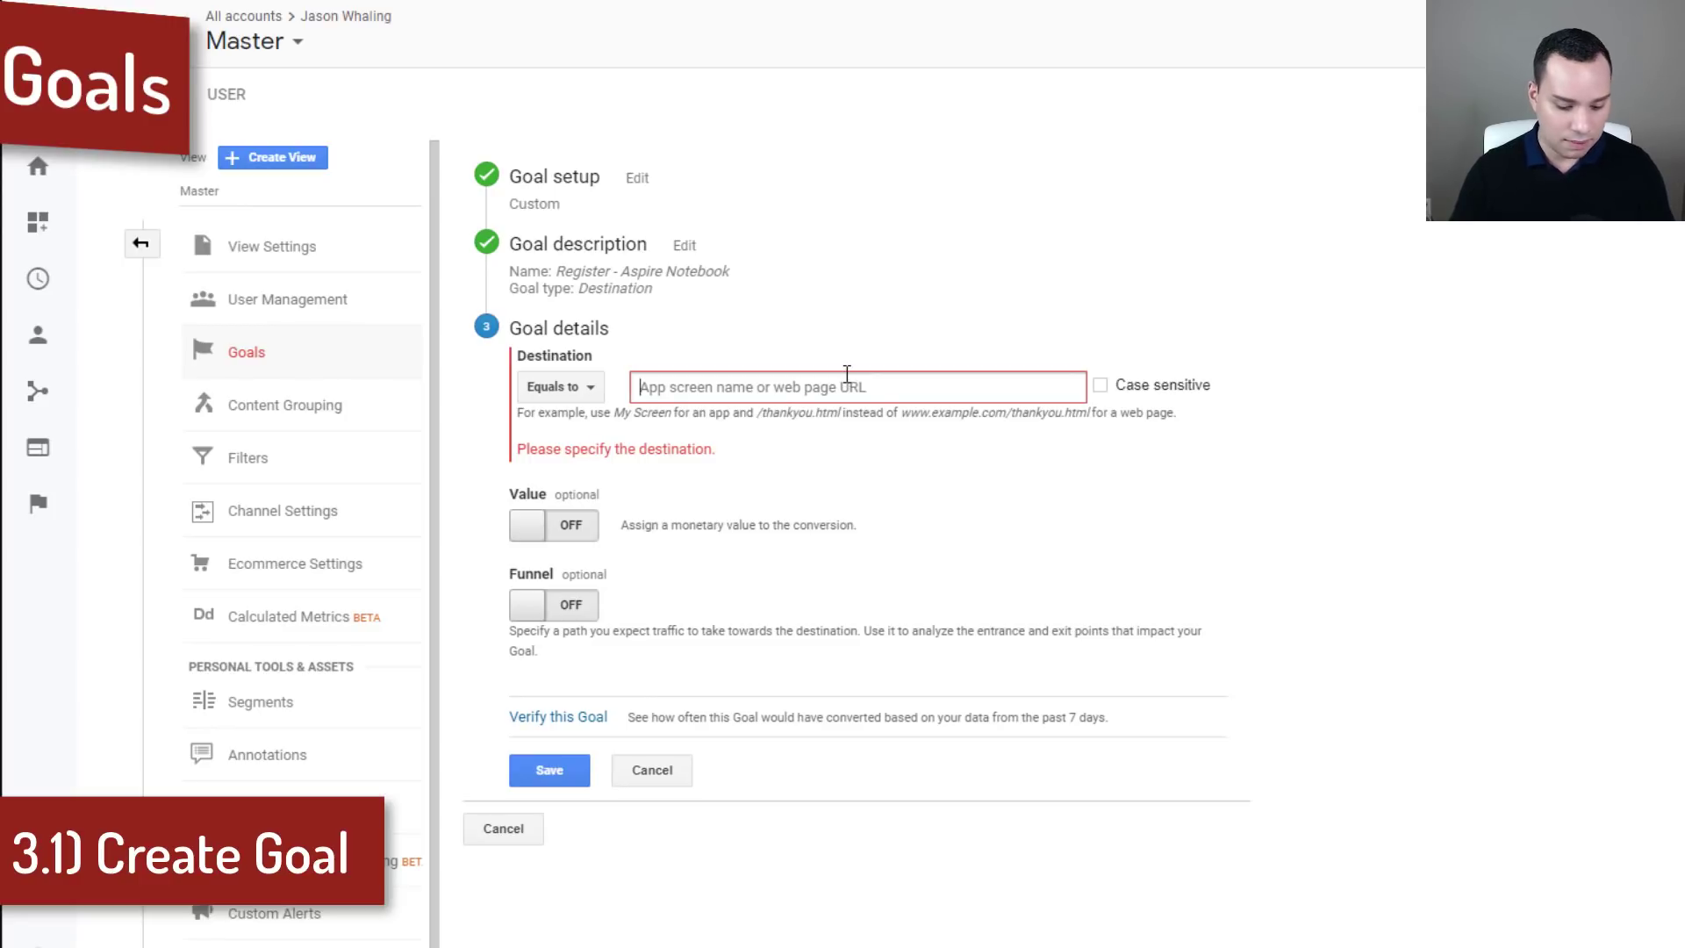
key("ctrl+v")
Step: Examine the destination match types and the fields offered by the optional Value and Funnel settings, leaving both settings off
left_click(579, 389)
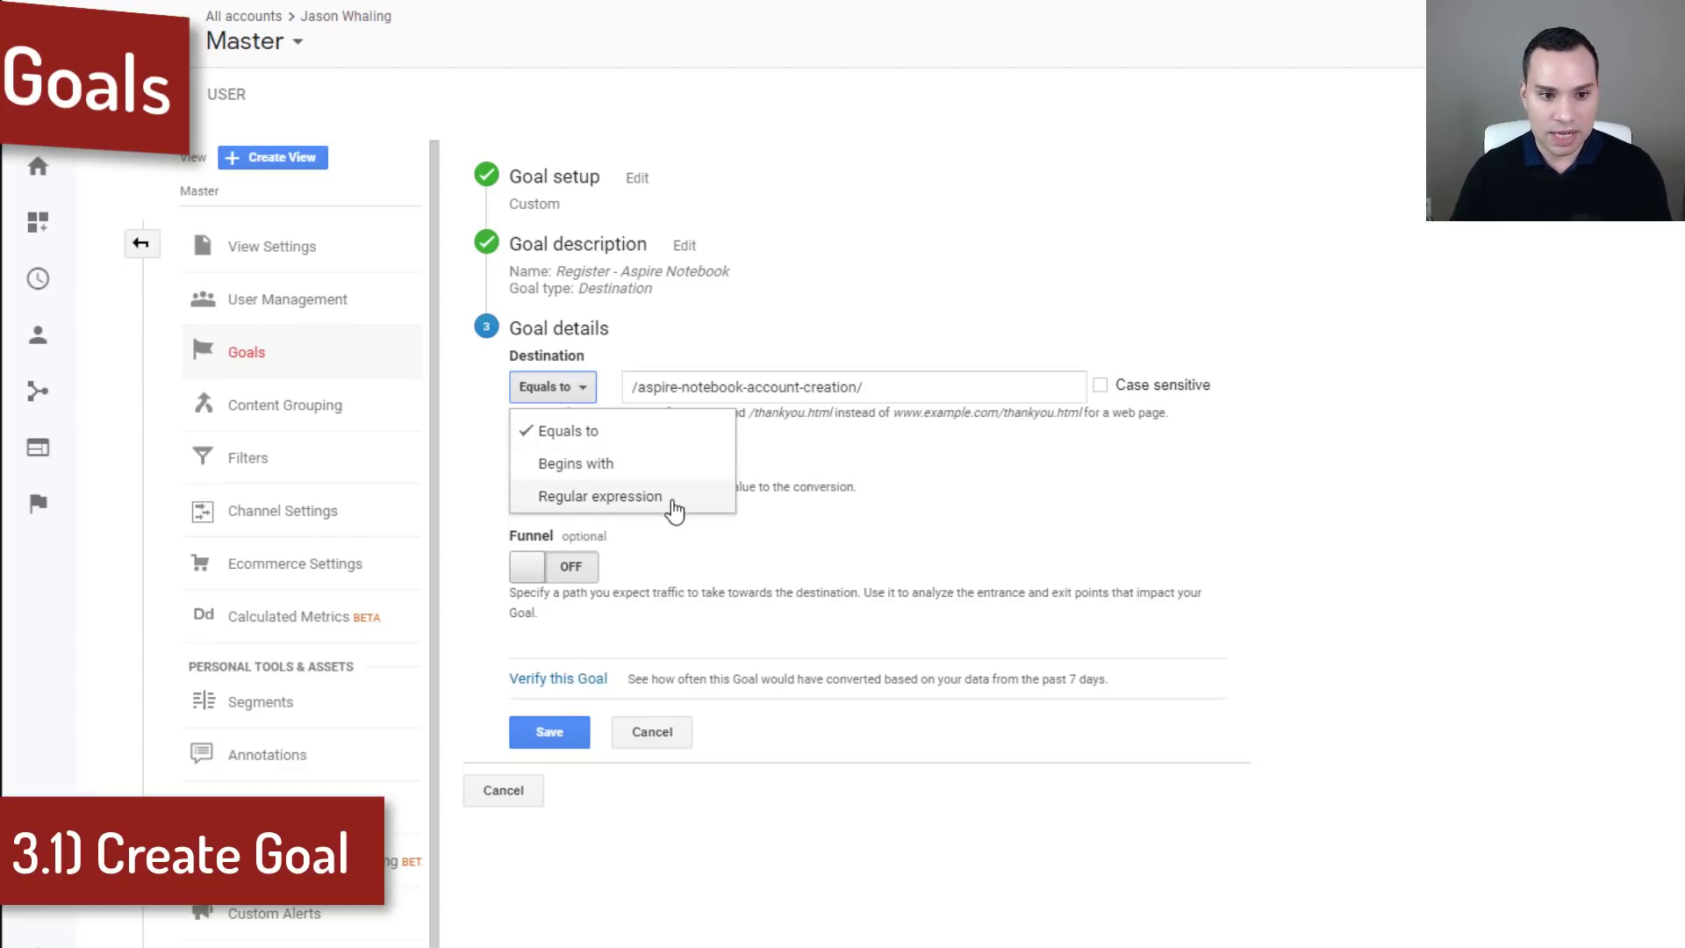
left_click(990, 496)
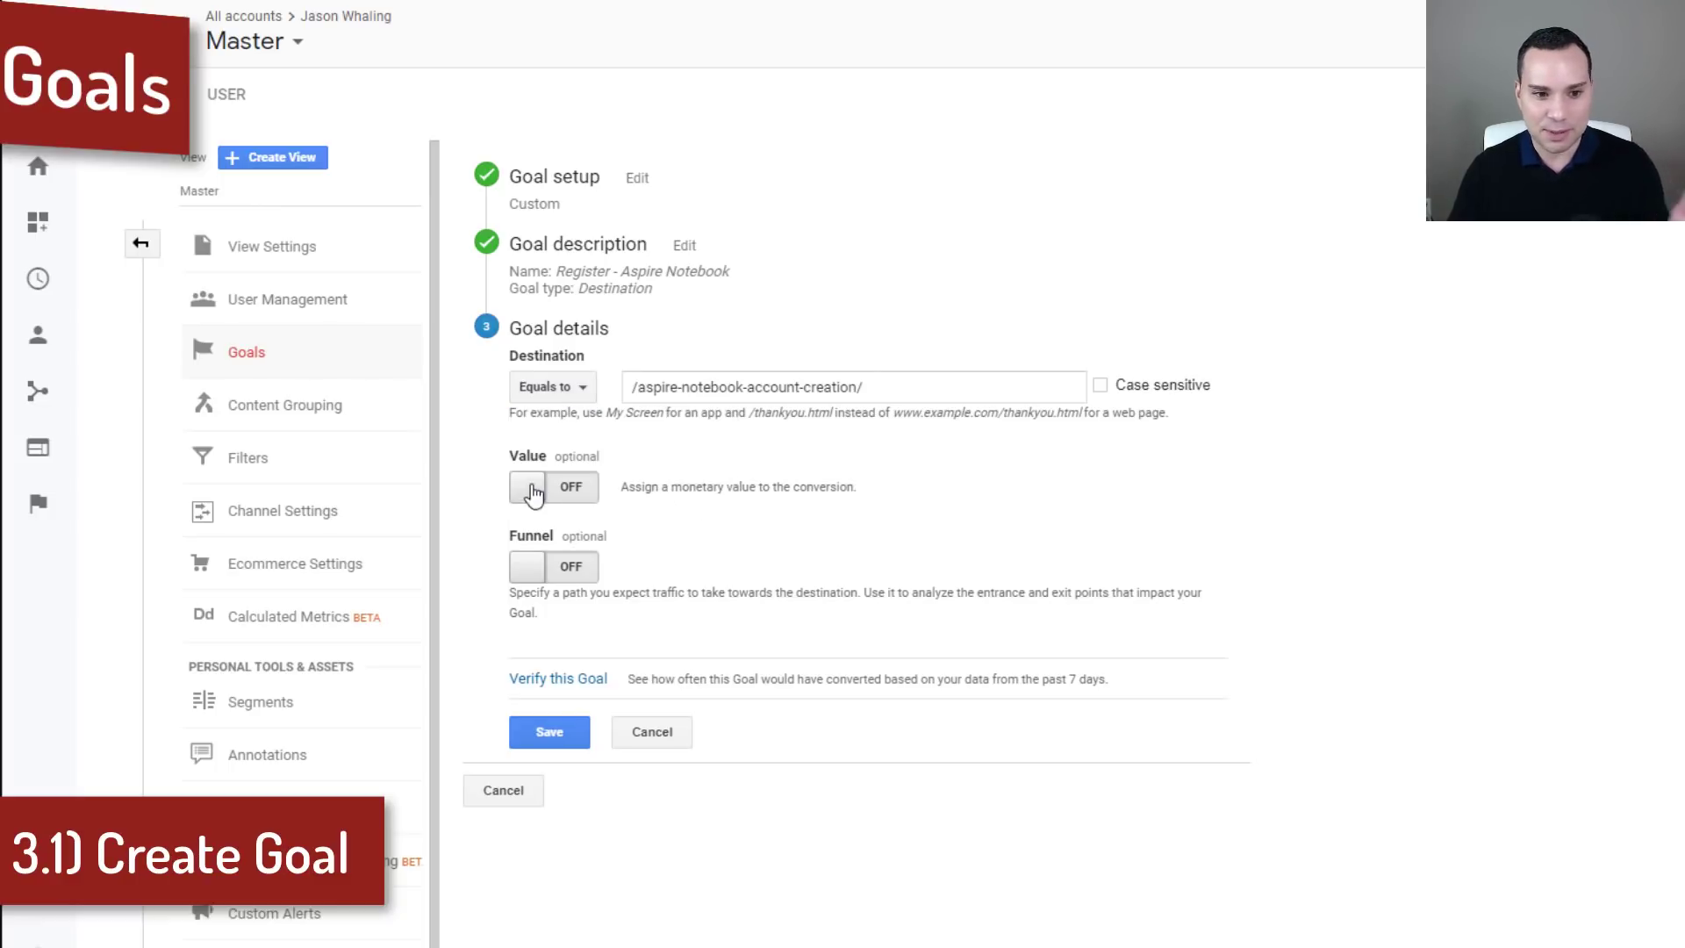
left_click(568, 489)
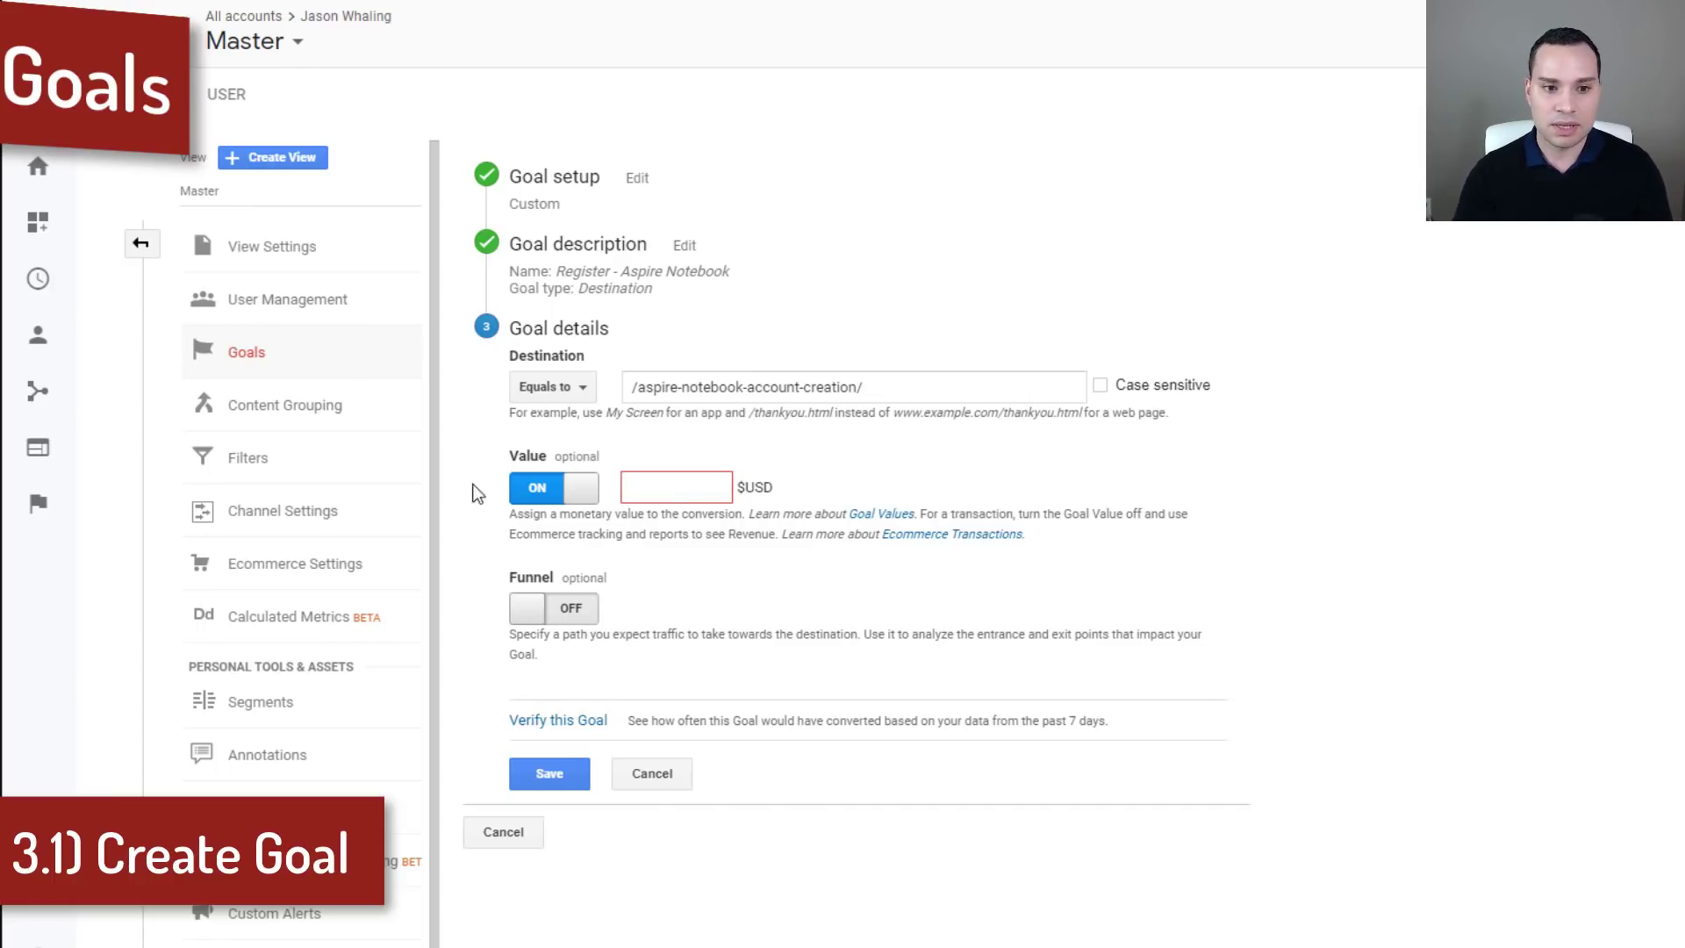
left_click(553, 502)
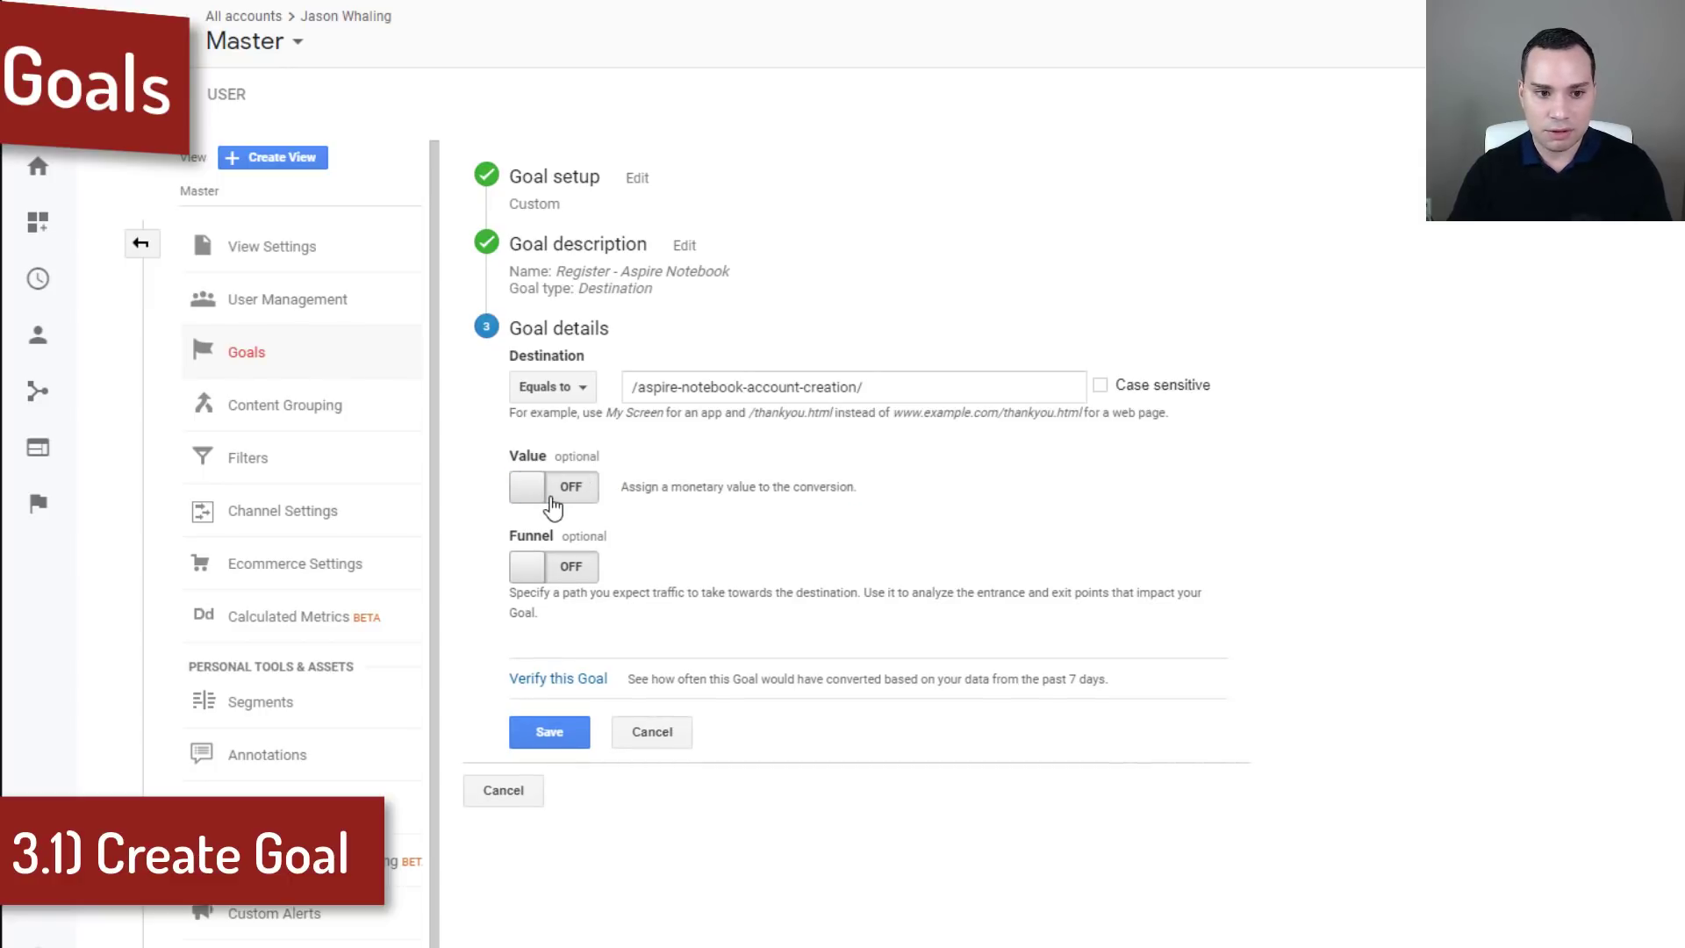
left_click(557, 577)
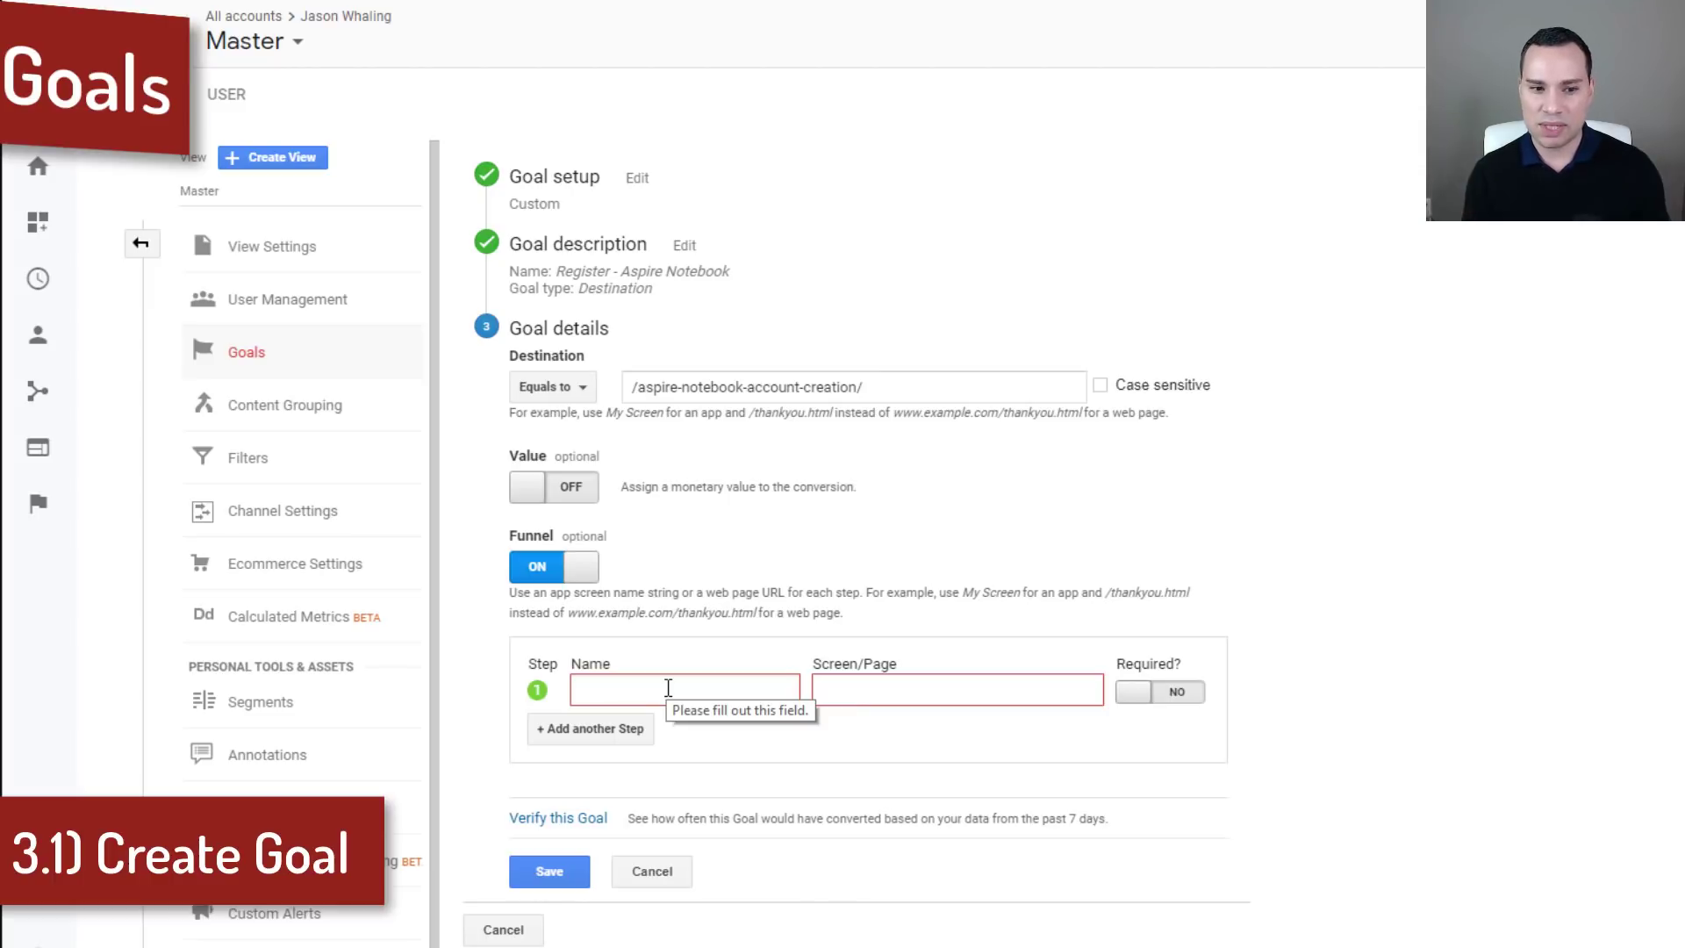
left_click(579, 572)
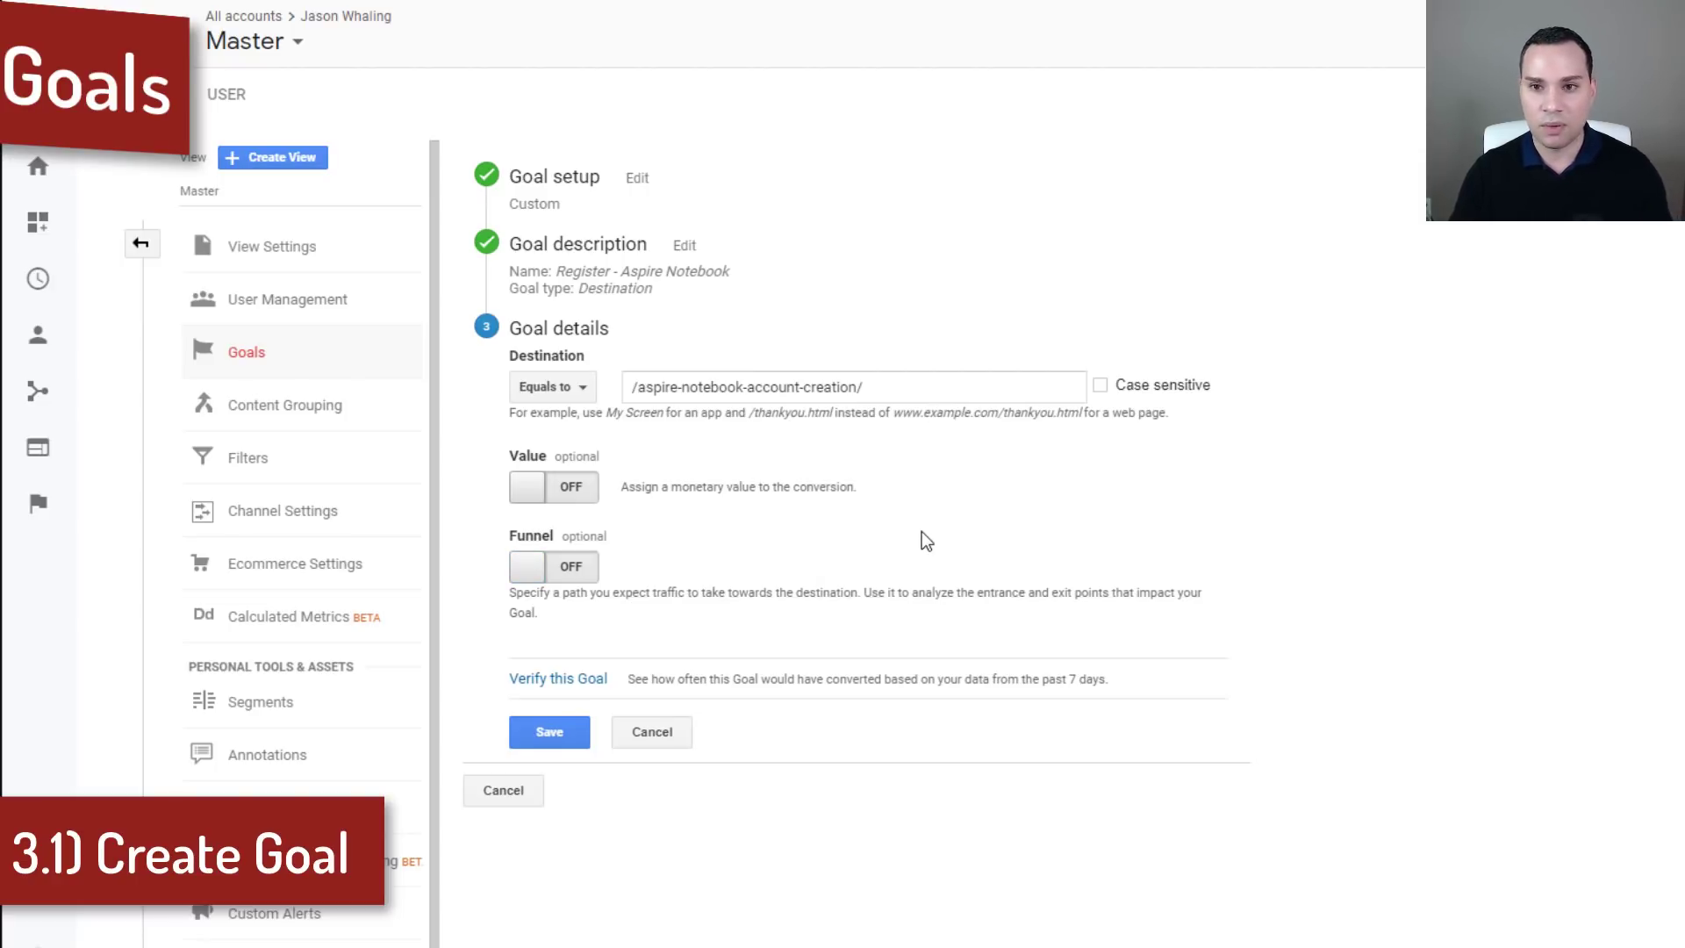
Step: Verify the goal against the past 7 days of data and read the resulting conversion rate message
left_click(593, 685)
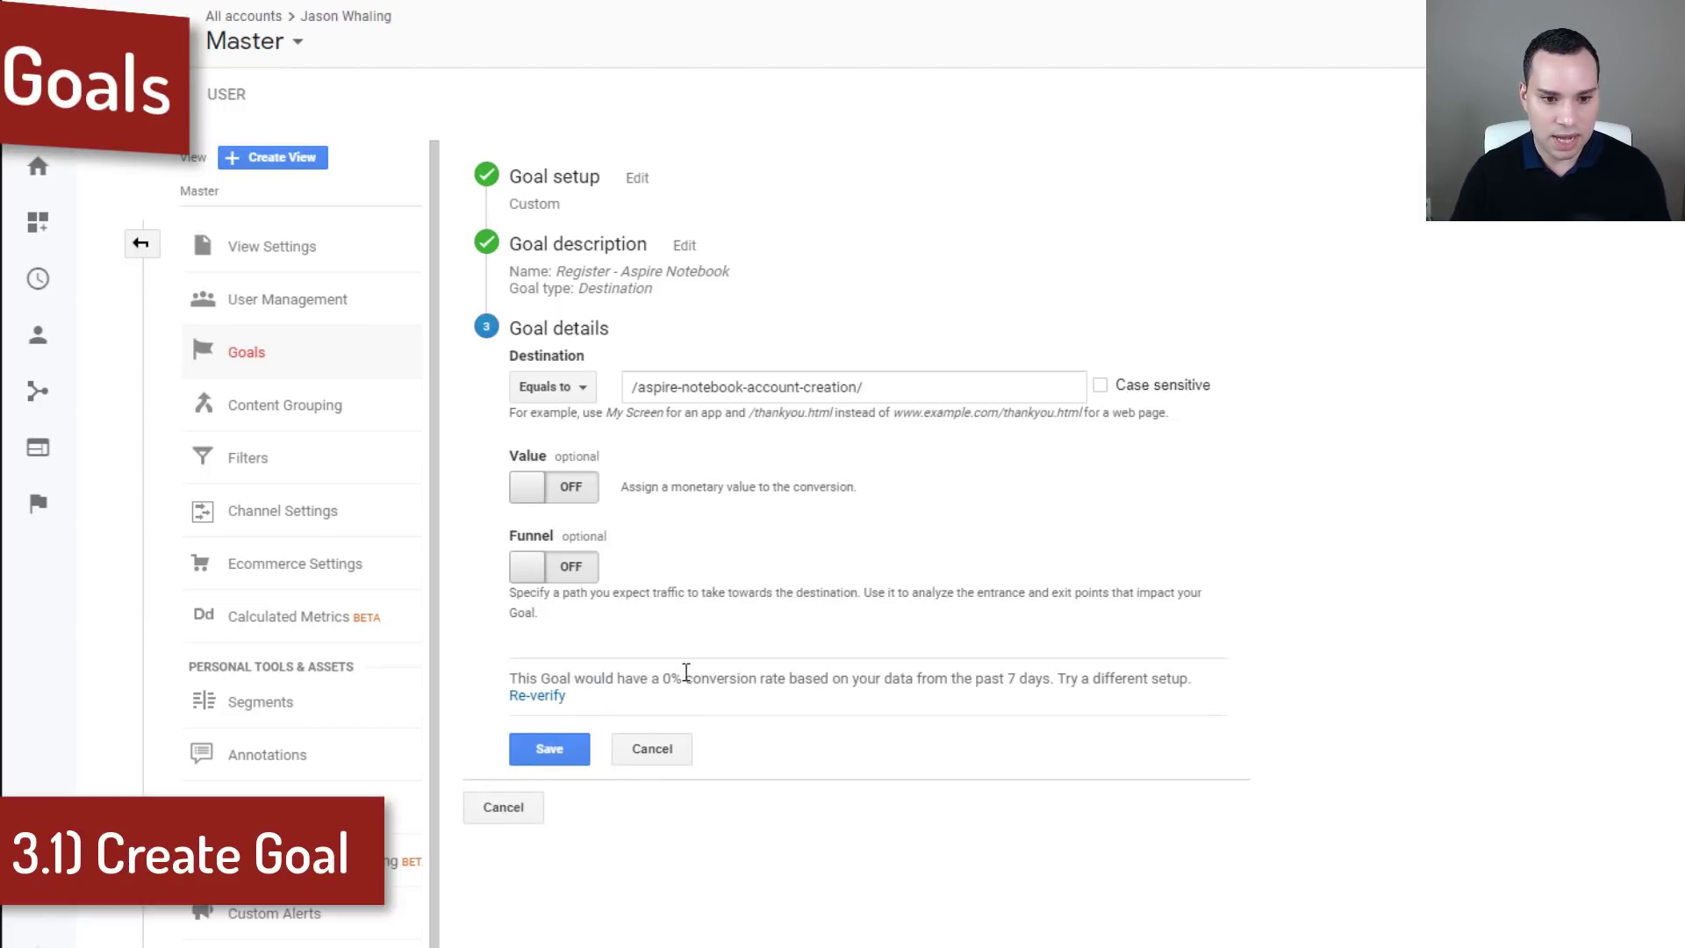
left_click_drag(510, 677, 760, 678)
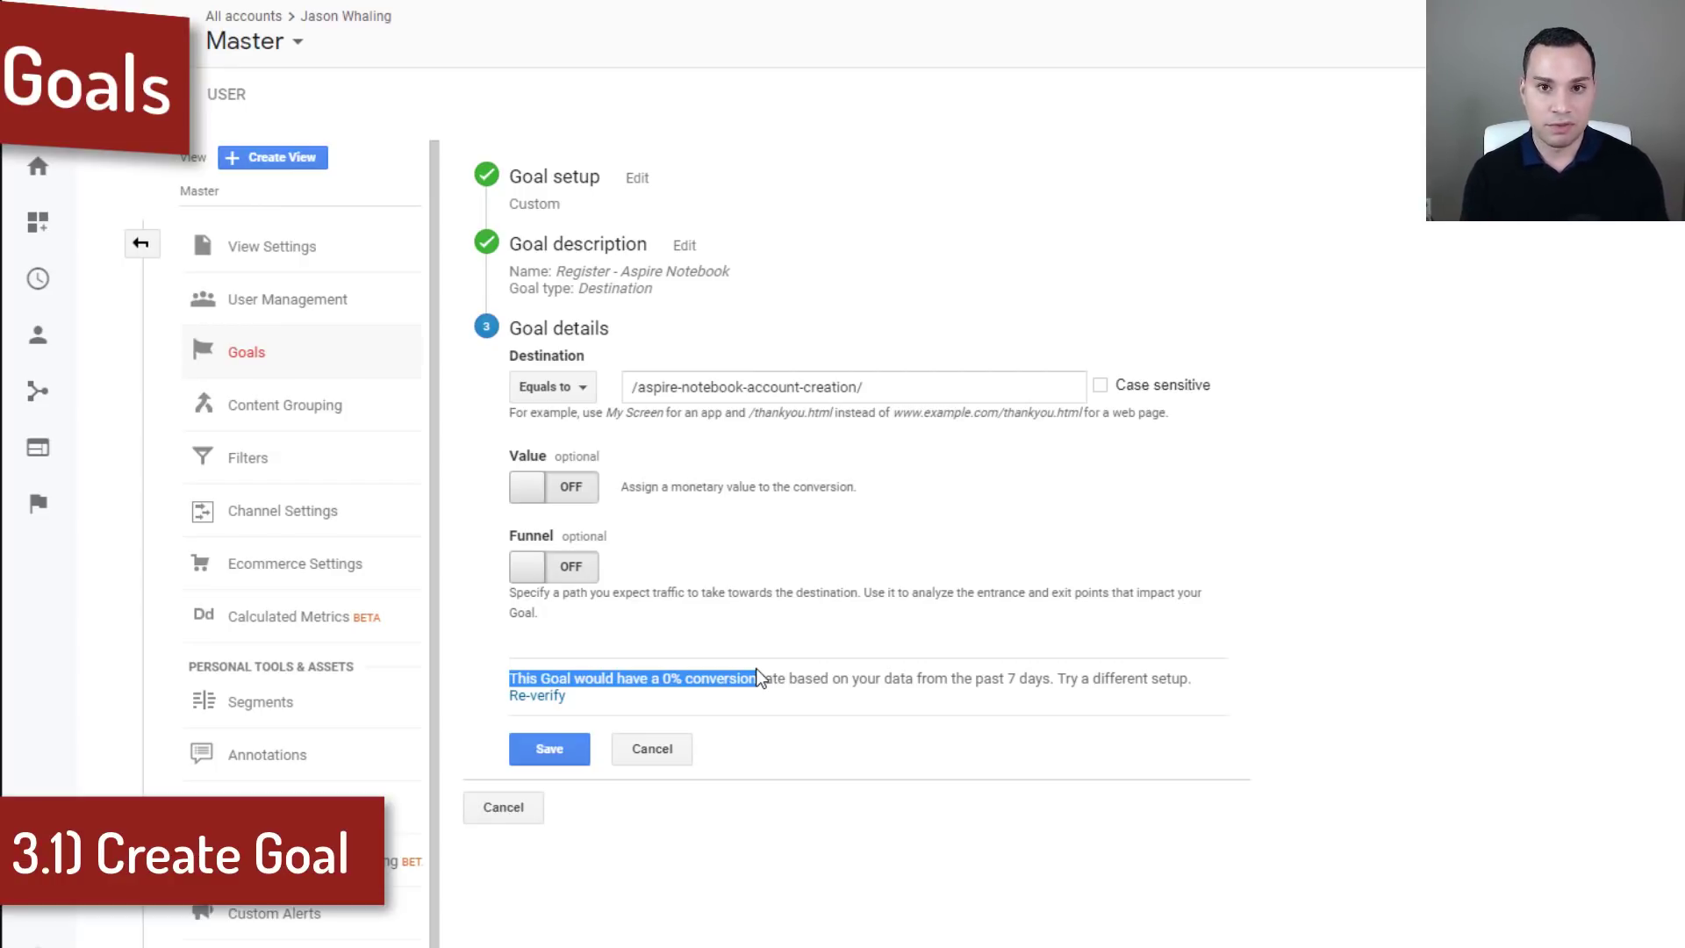
left_click(769, 702)
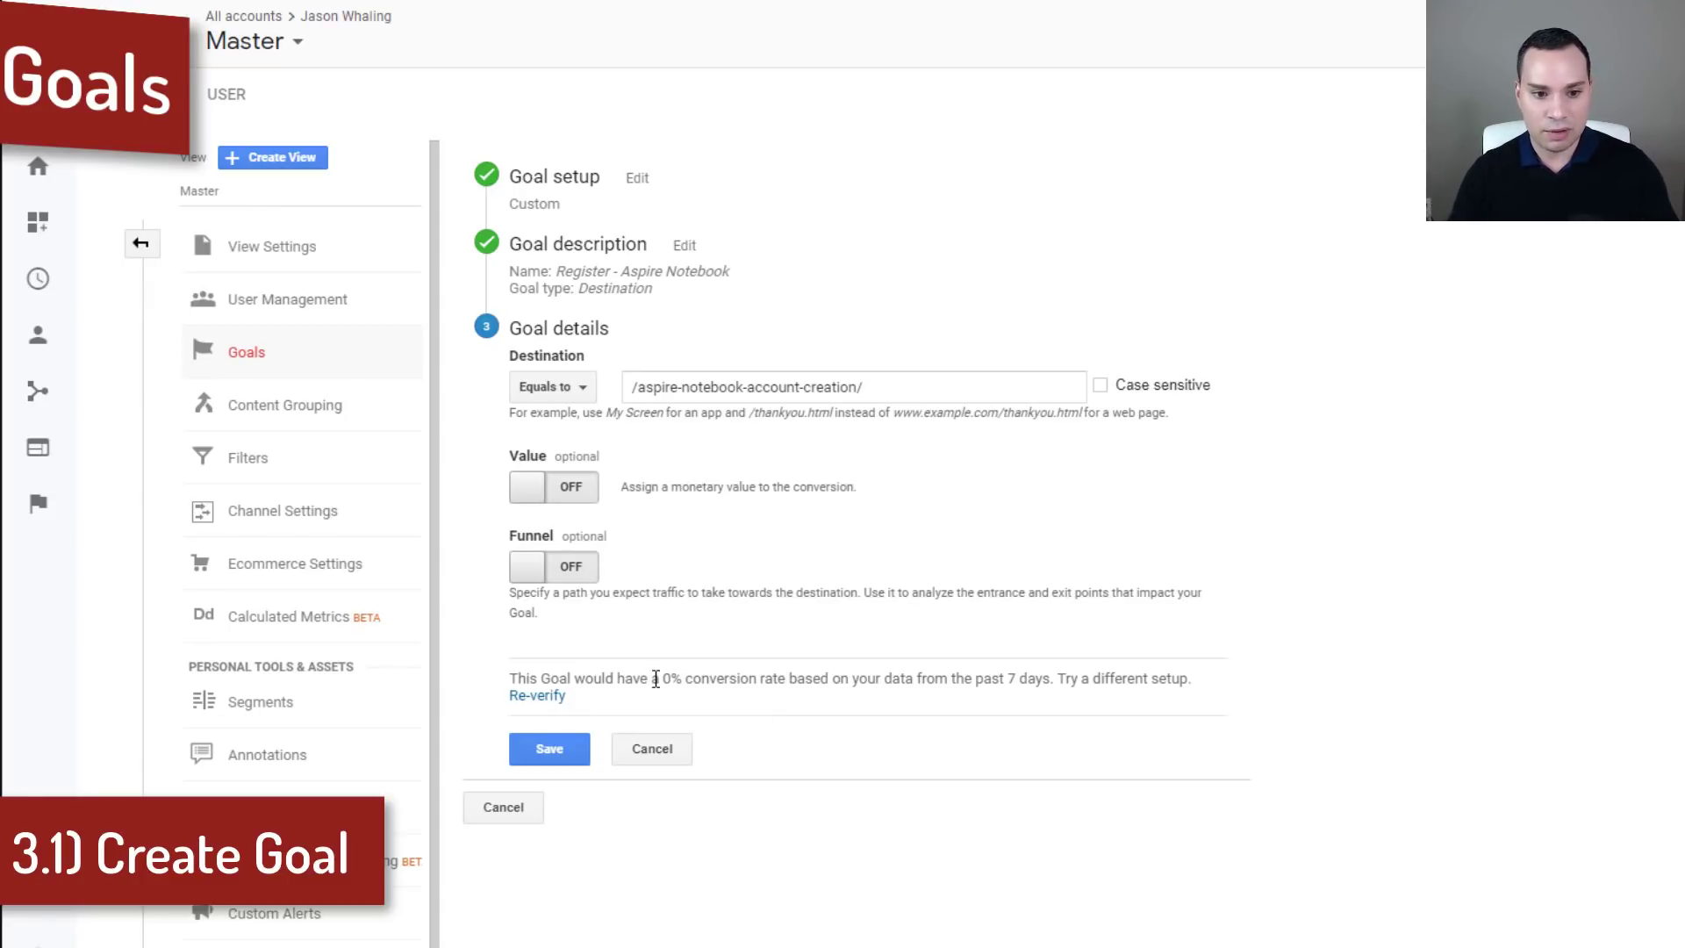
left_click_drag(651, 678, 725, 678)
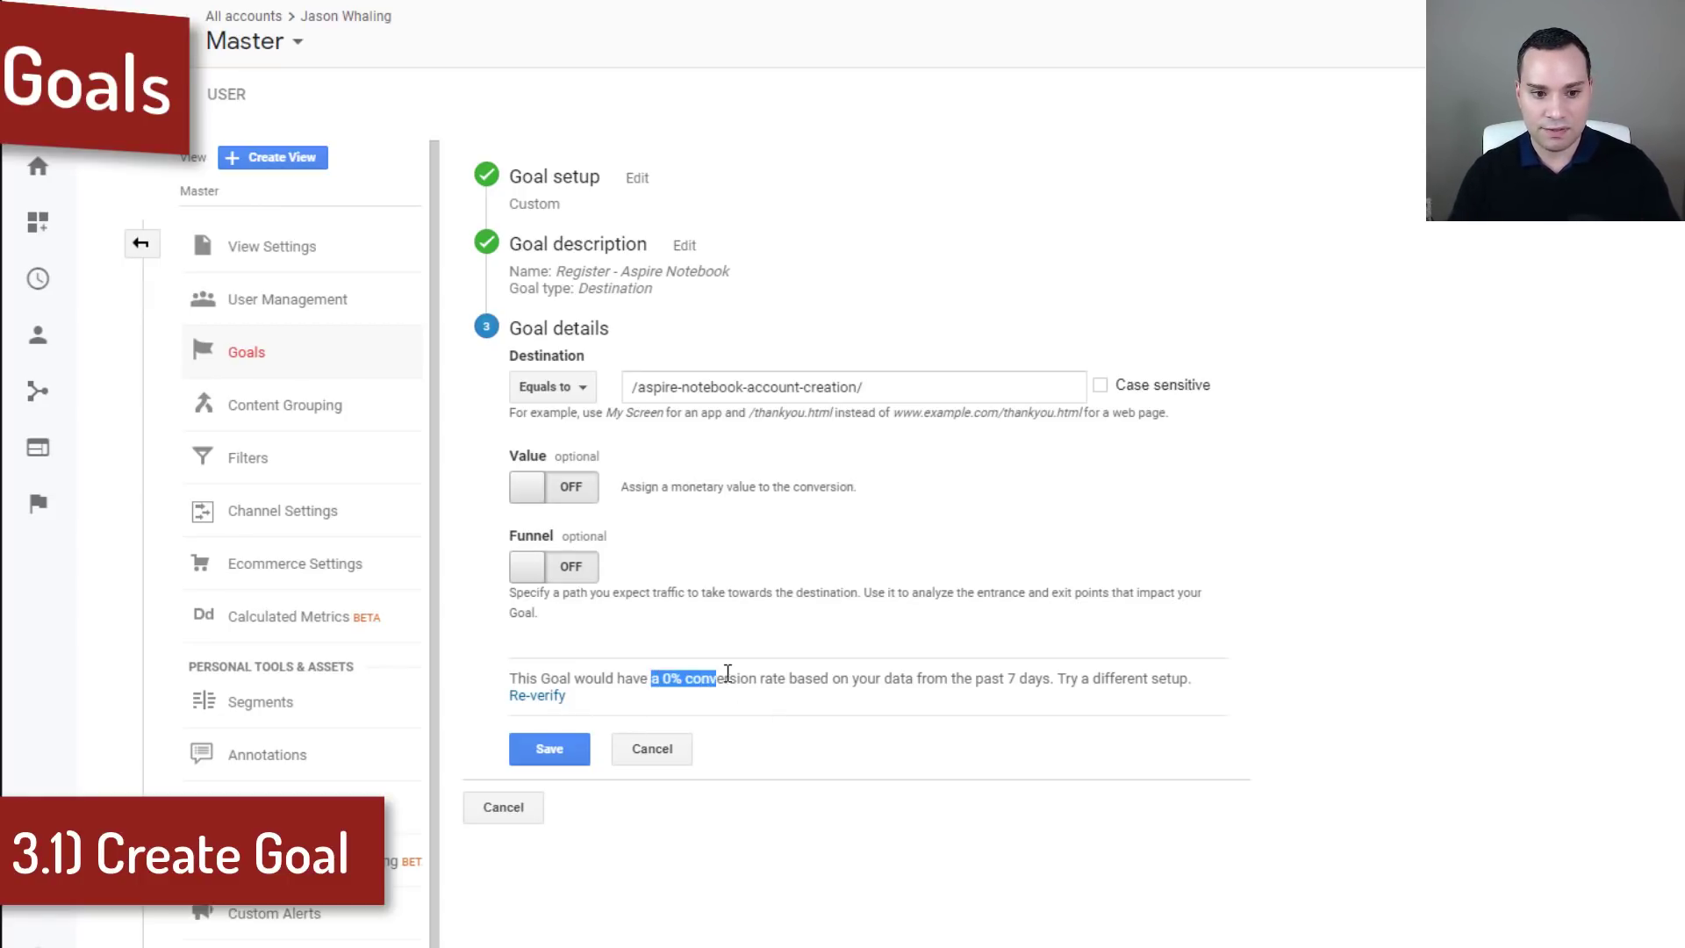
Step: Try the Begins with match type for the destination, re-verify the goal, and switch the match type back to Equals to
left_click(879, 380)
left_click_drag(880, 381, 680, 386)
left_click(552, 386)
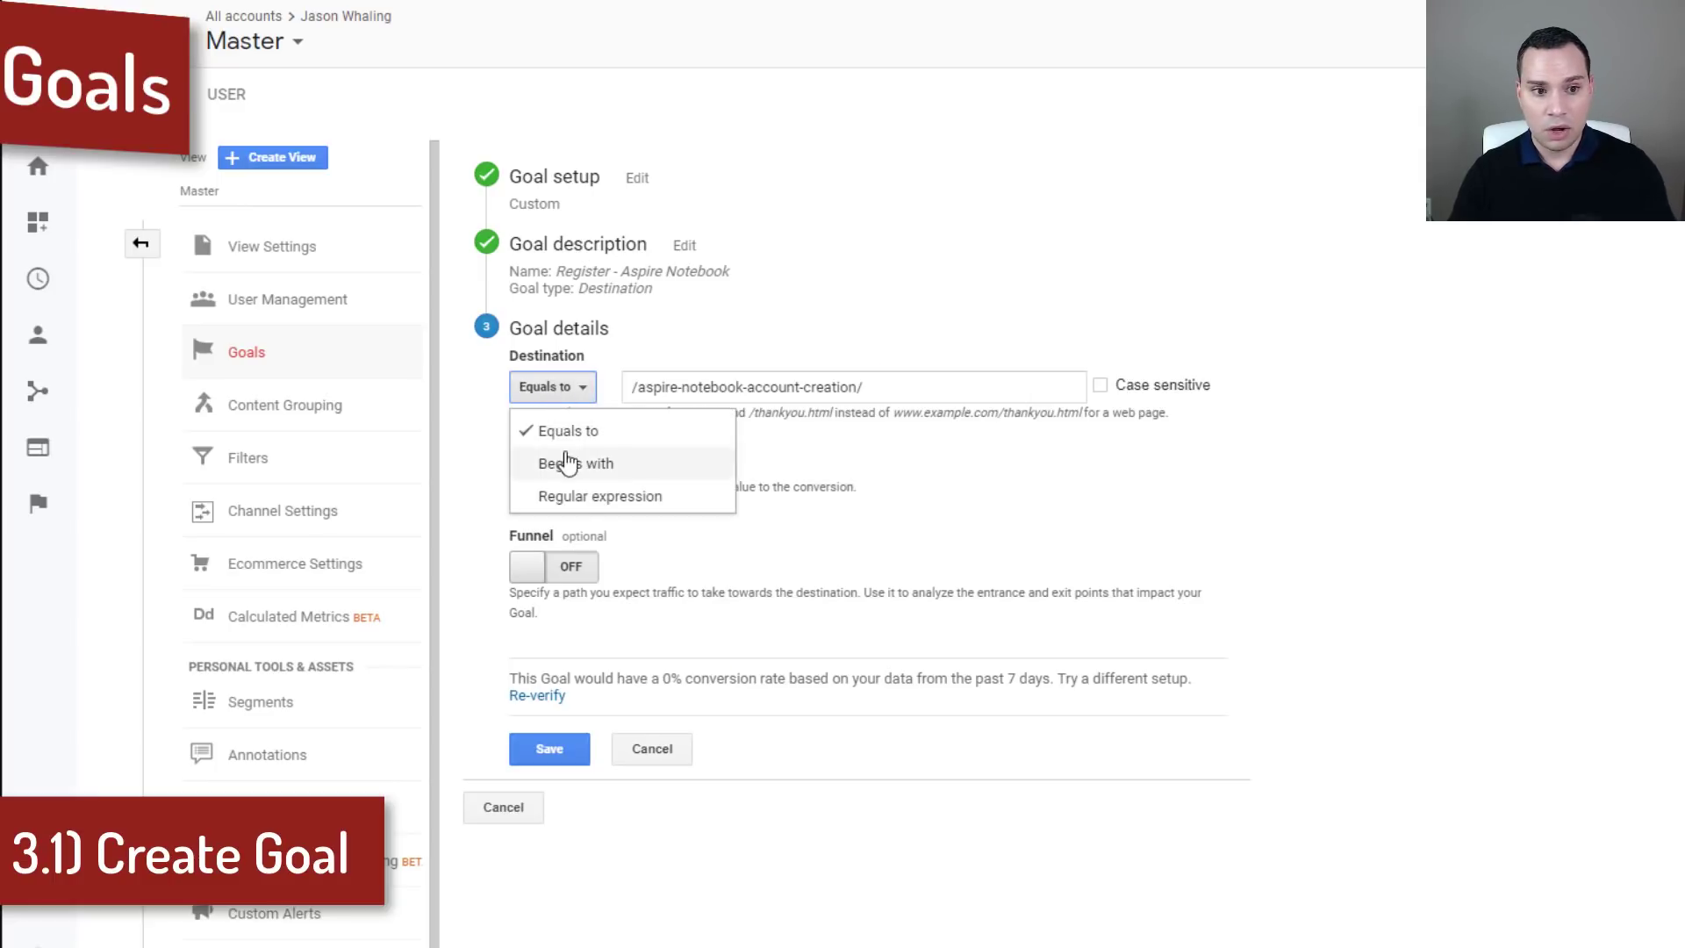
left_click(555, 462)
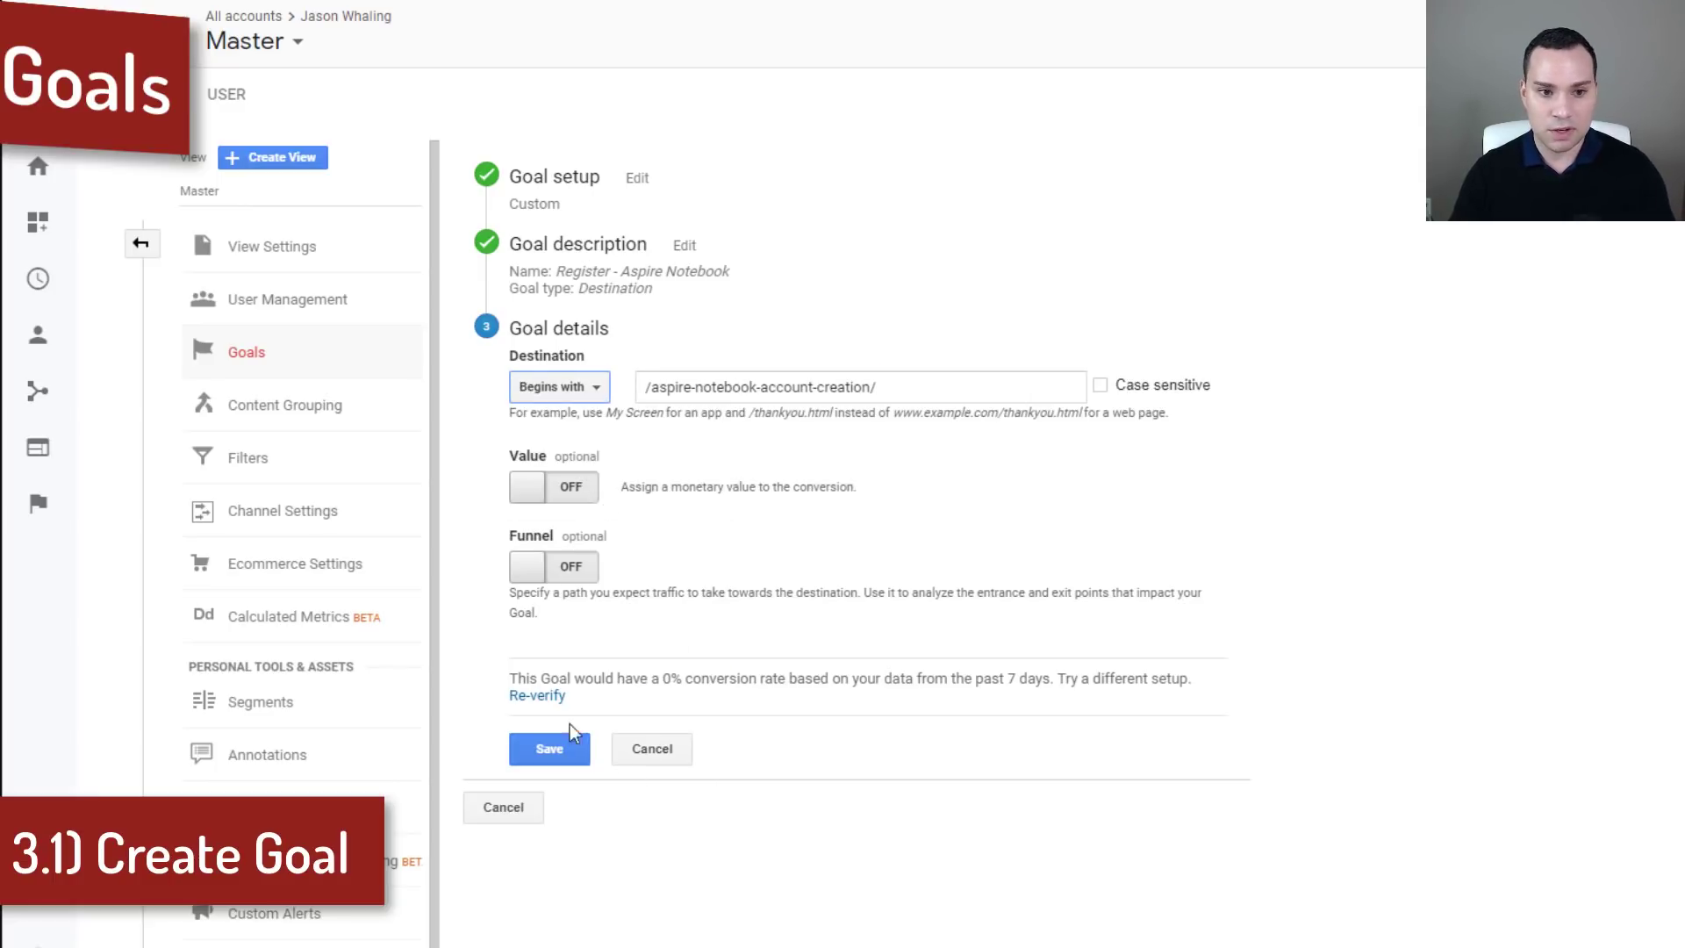
left_click(539, 695)
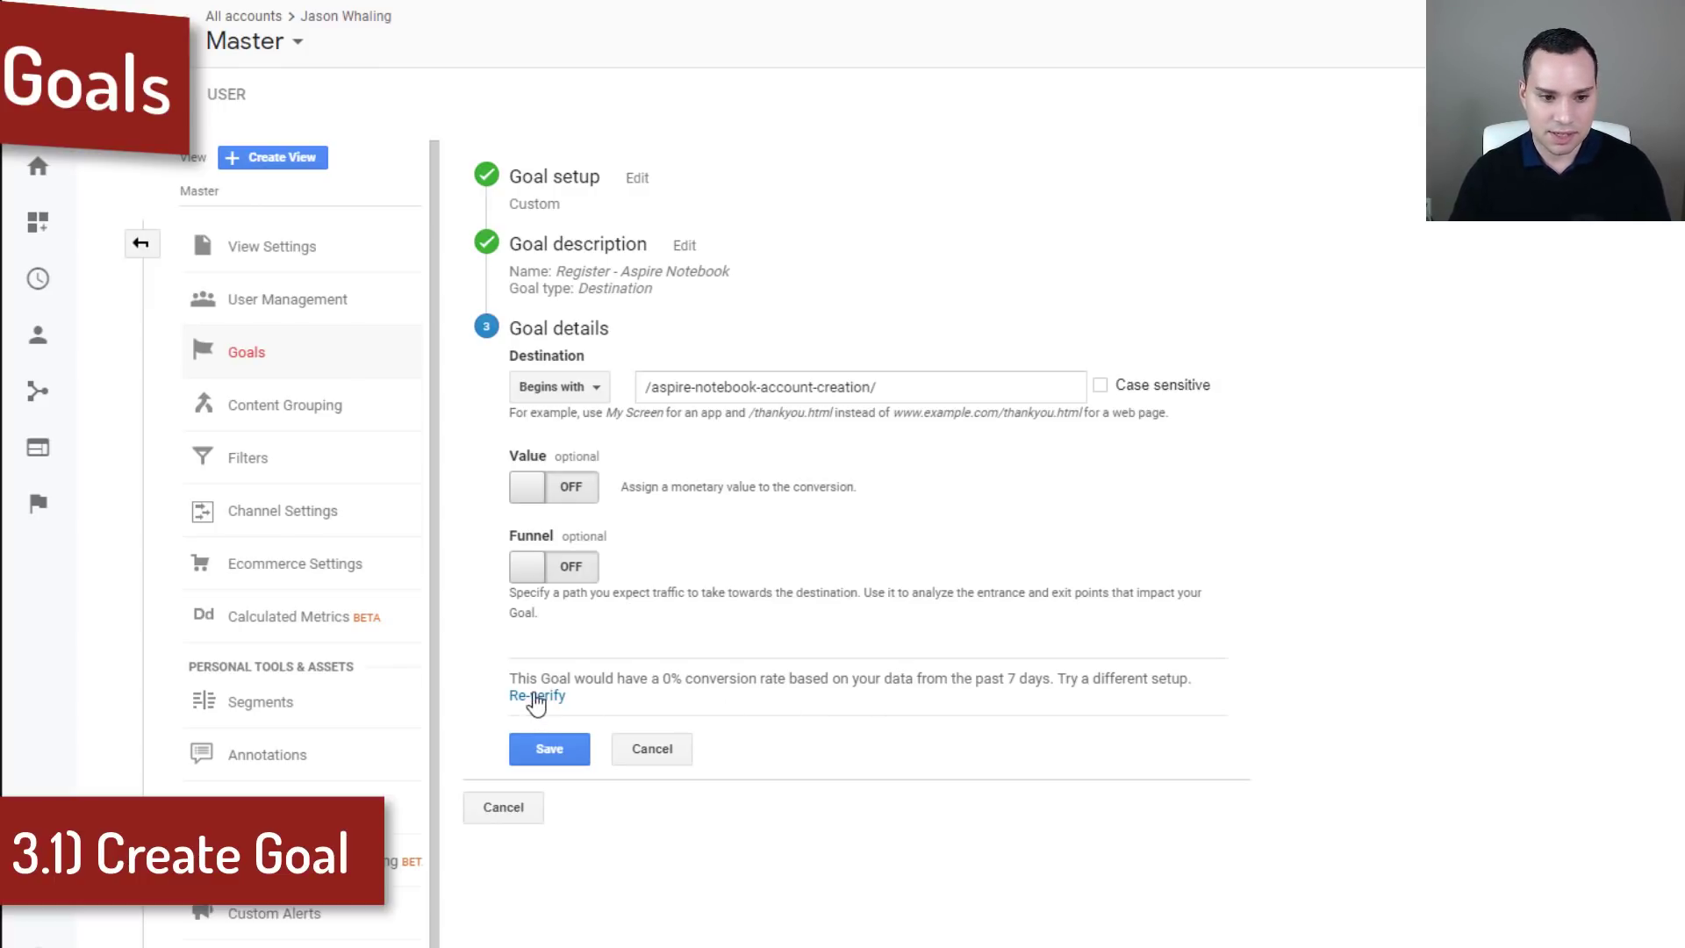
left_click(554, 388)
left_click(569, 442)
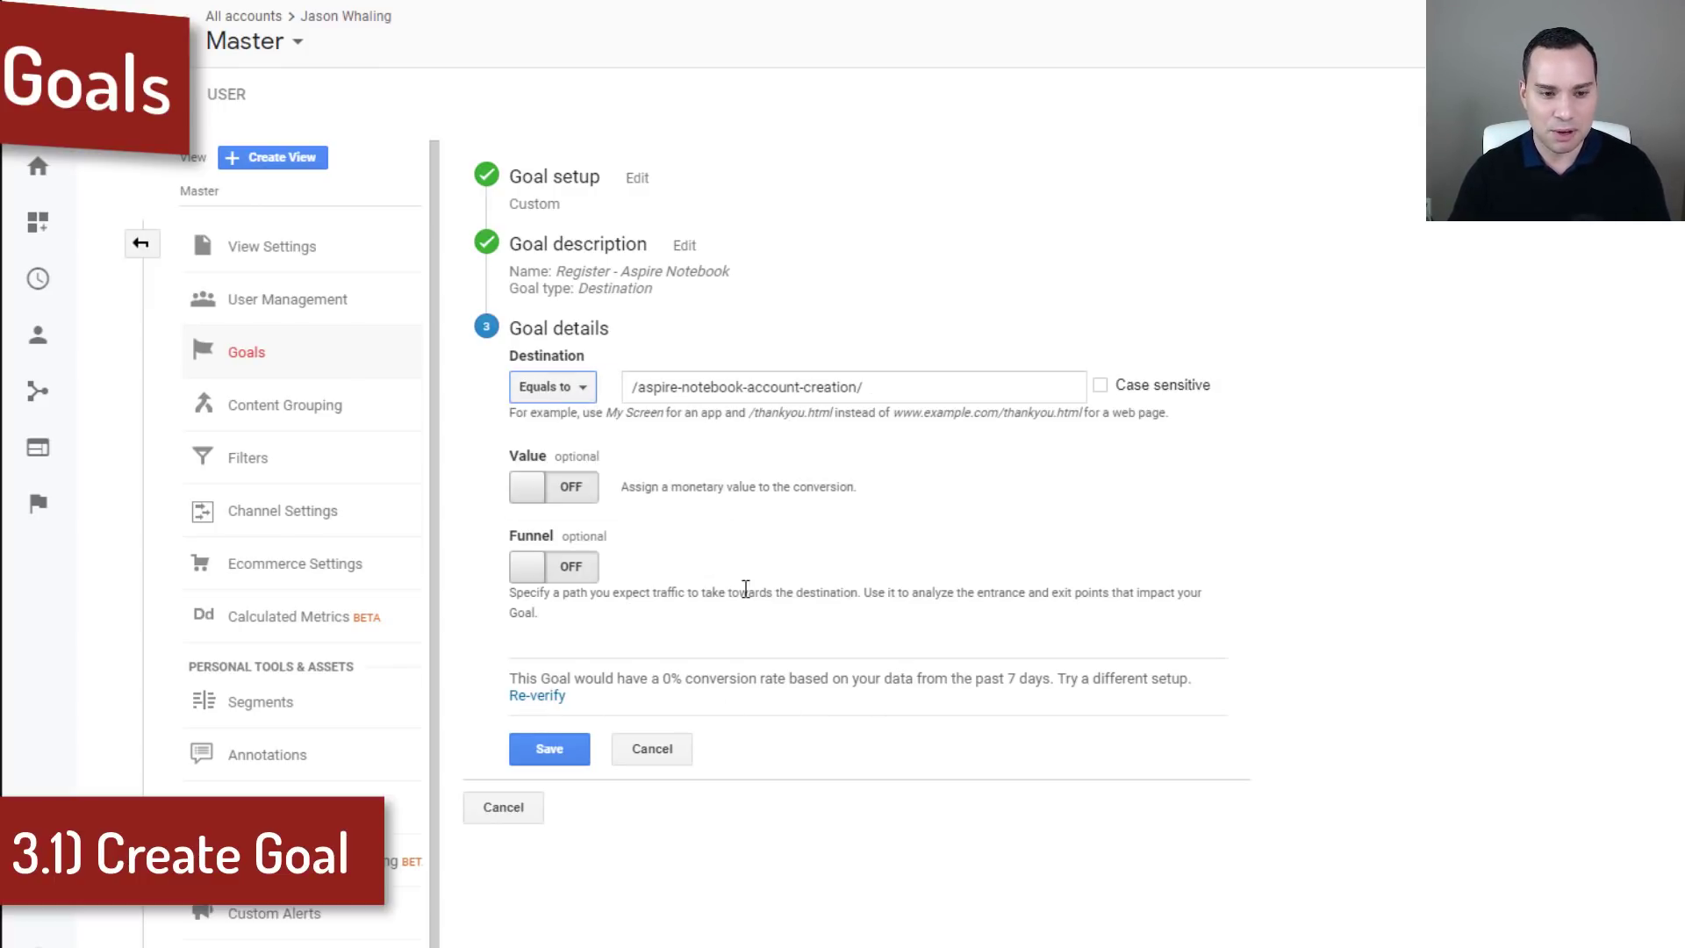
Step: Save the Register - Aspire Notebook destination goal, and switch to the Google Slides presentation with the goal setup summary
left_click_drag(630, 679, 809, 676)
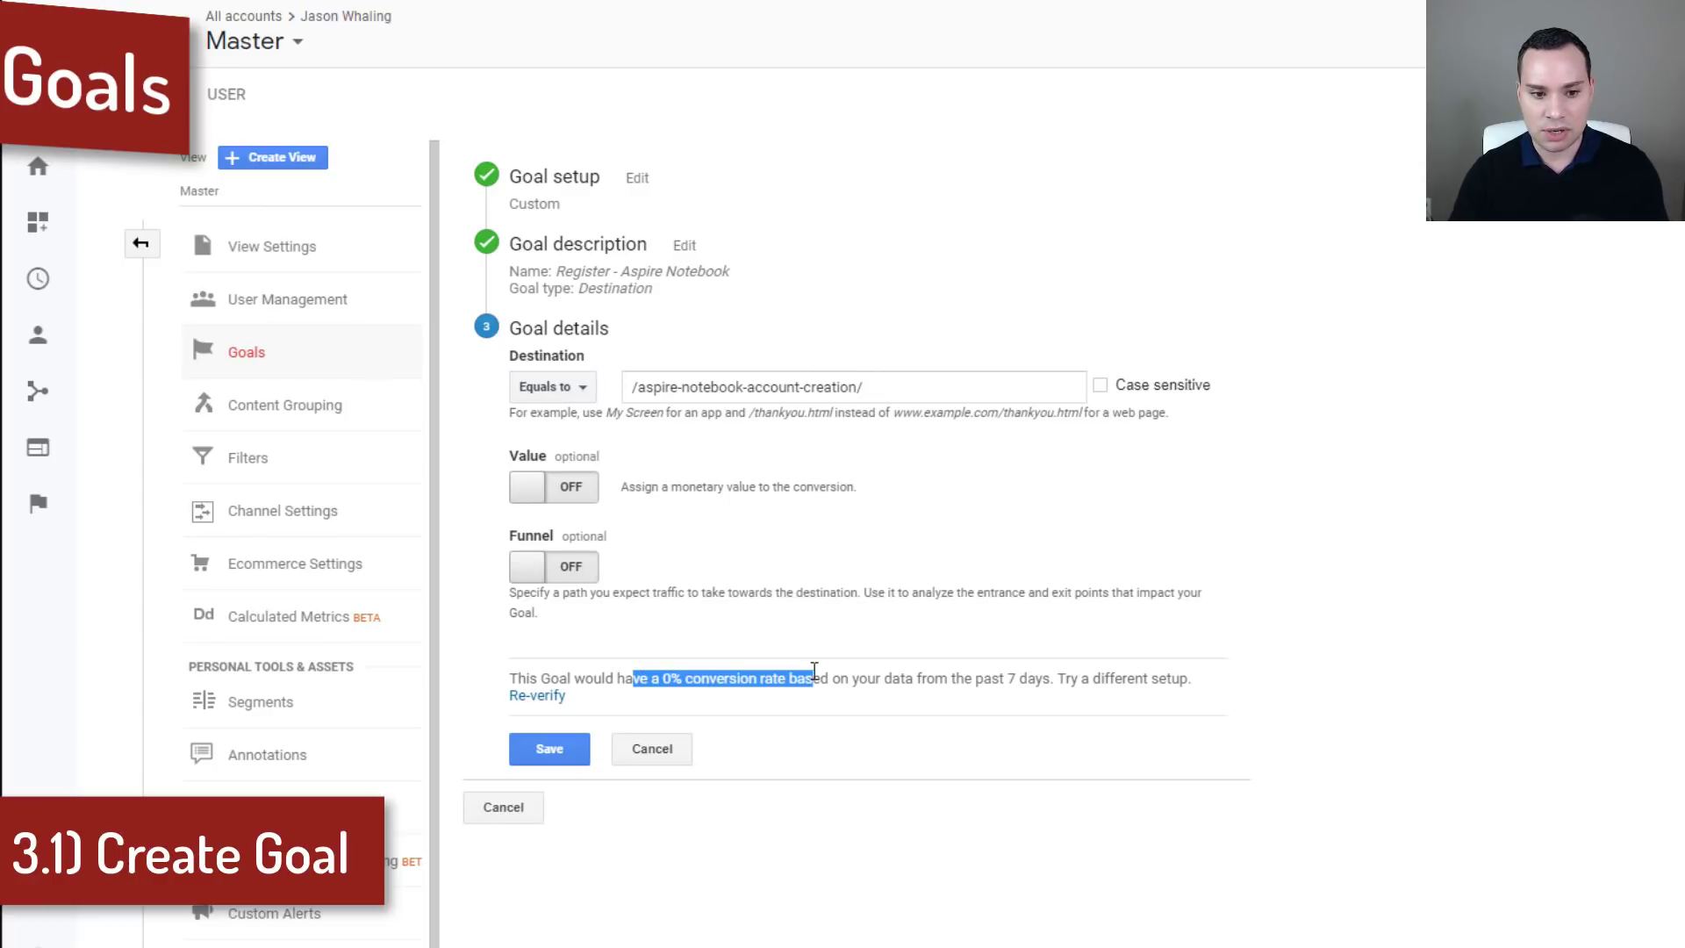
left_click(809, 716)
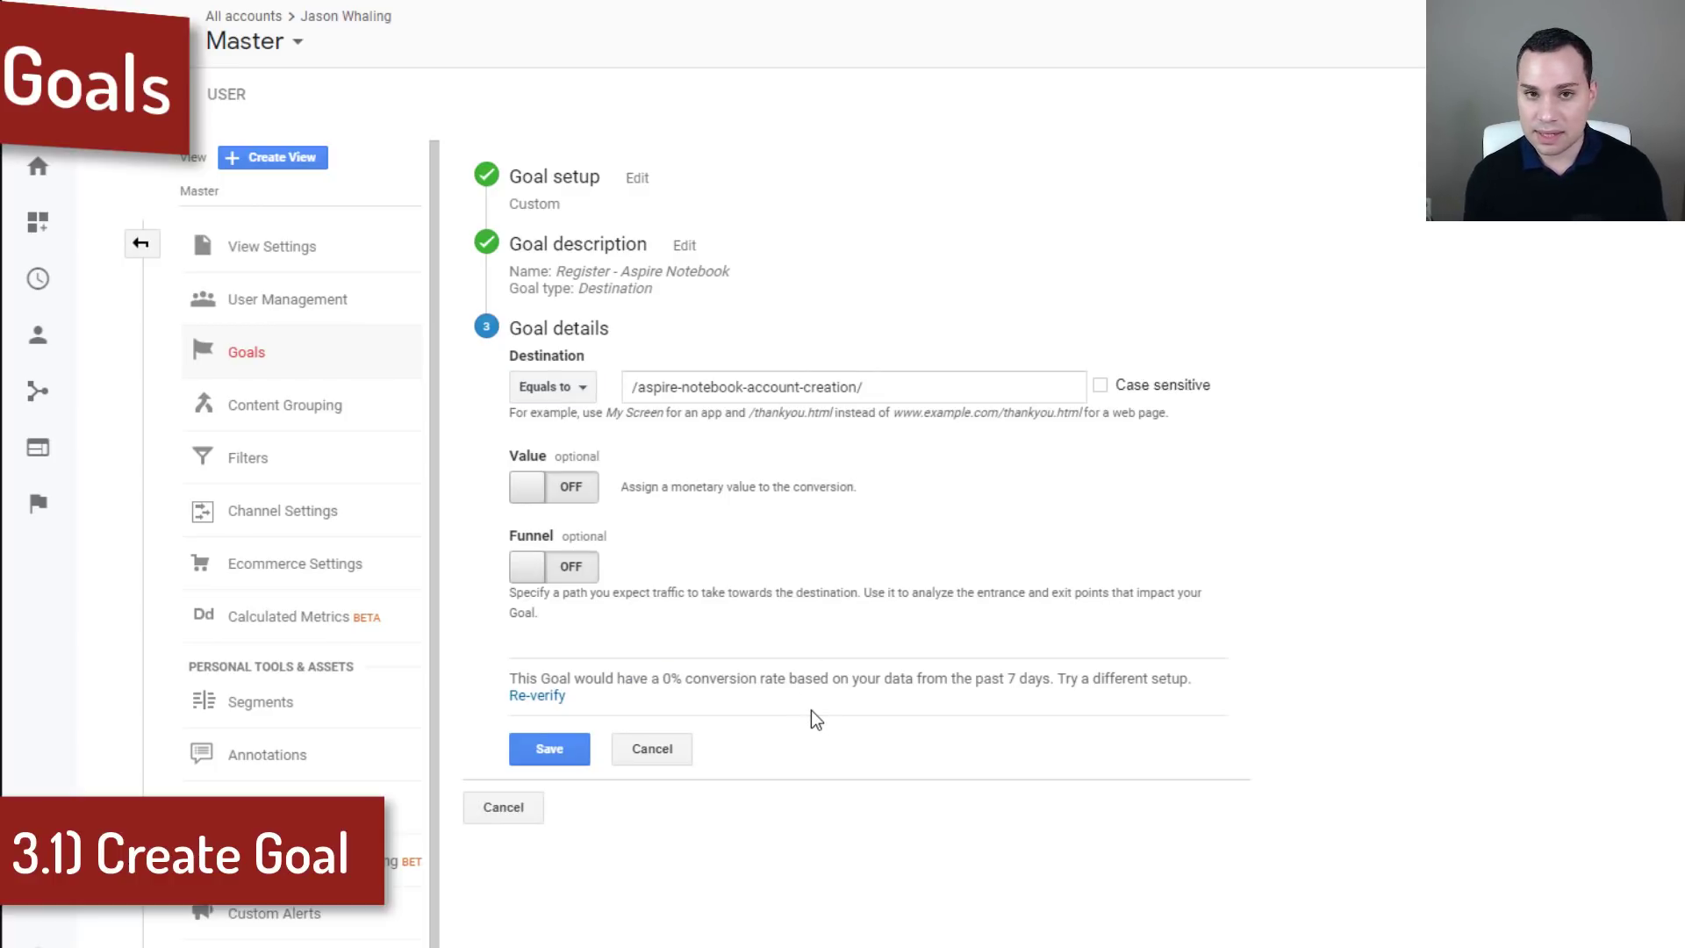
left_click(549, 752)
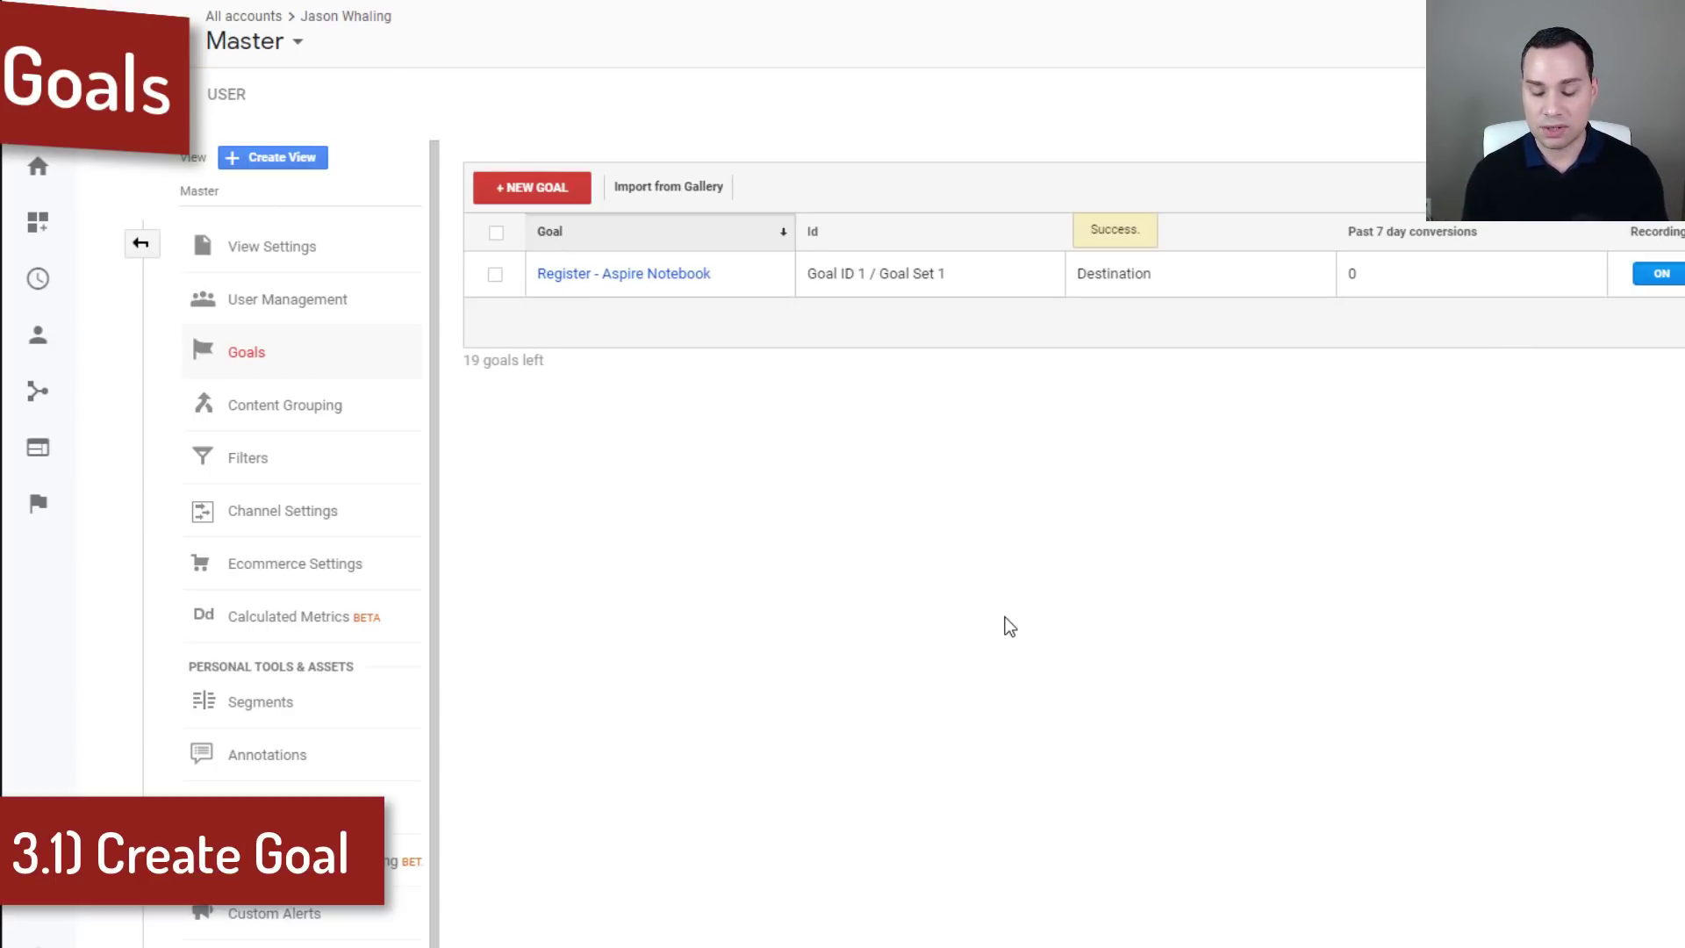
key("alt+Tab")
key("Tab")
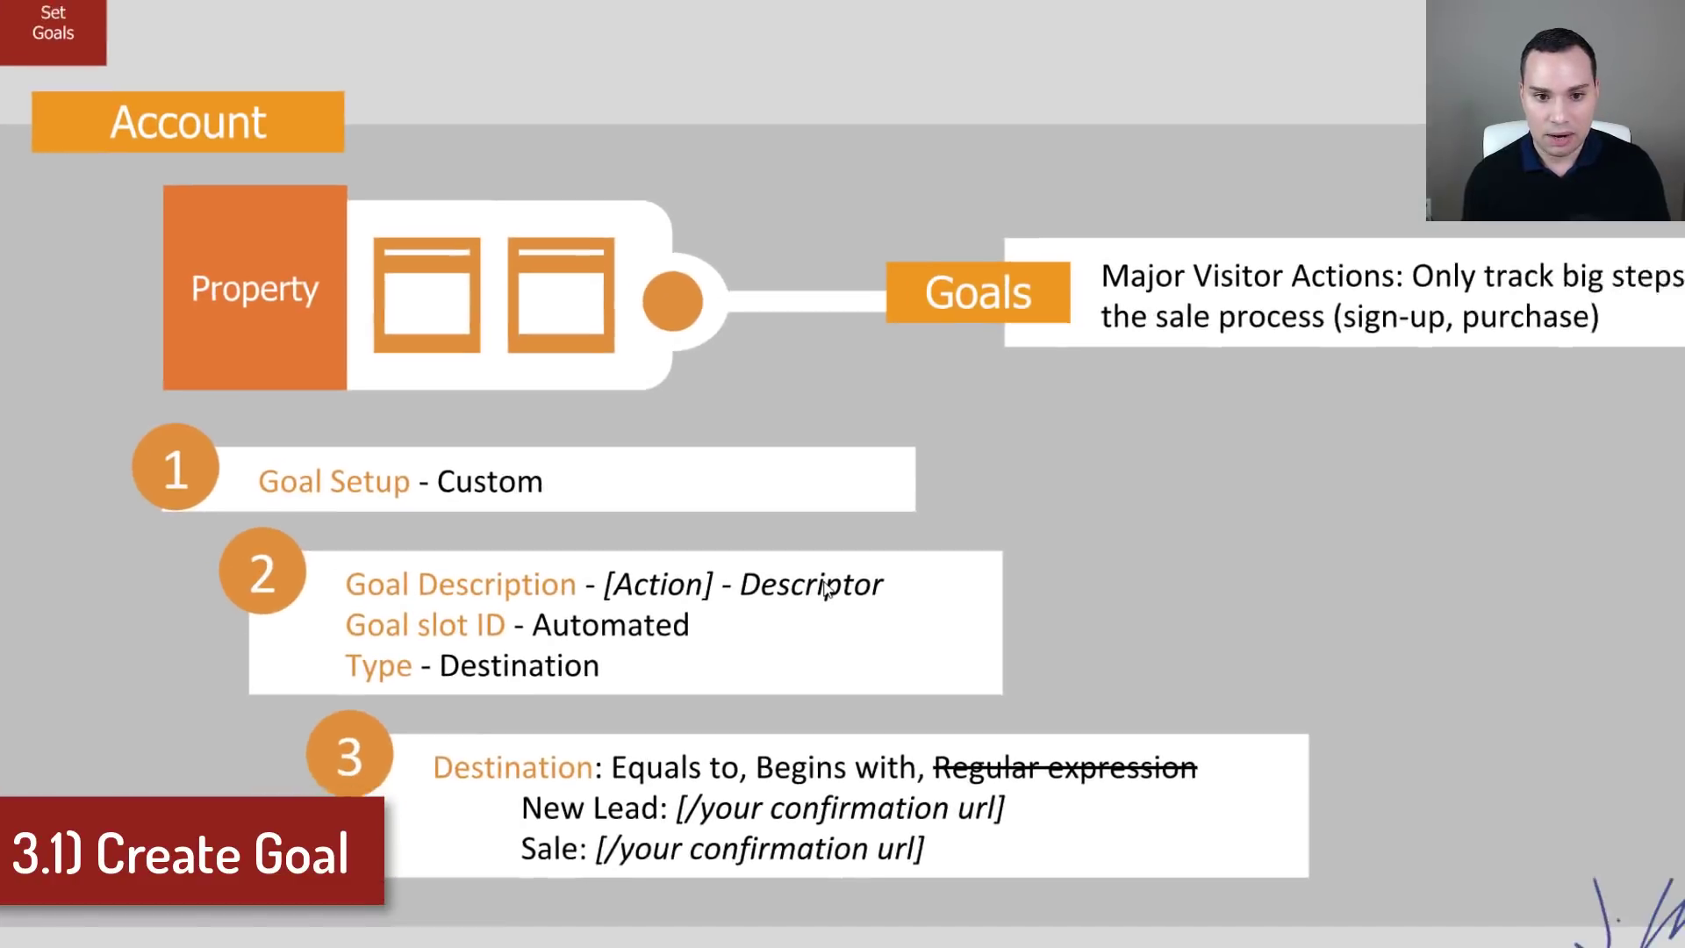
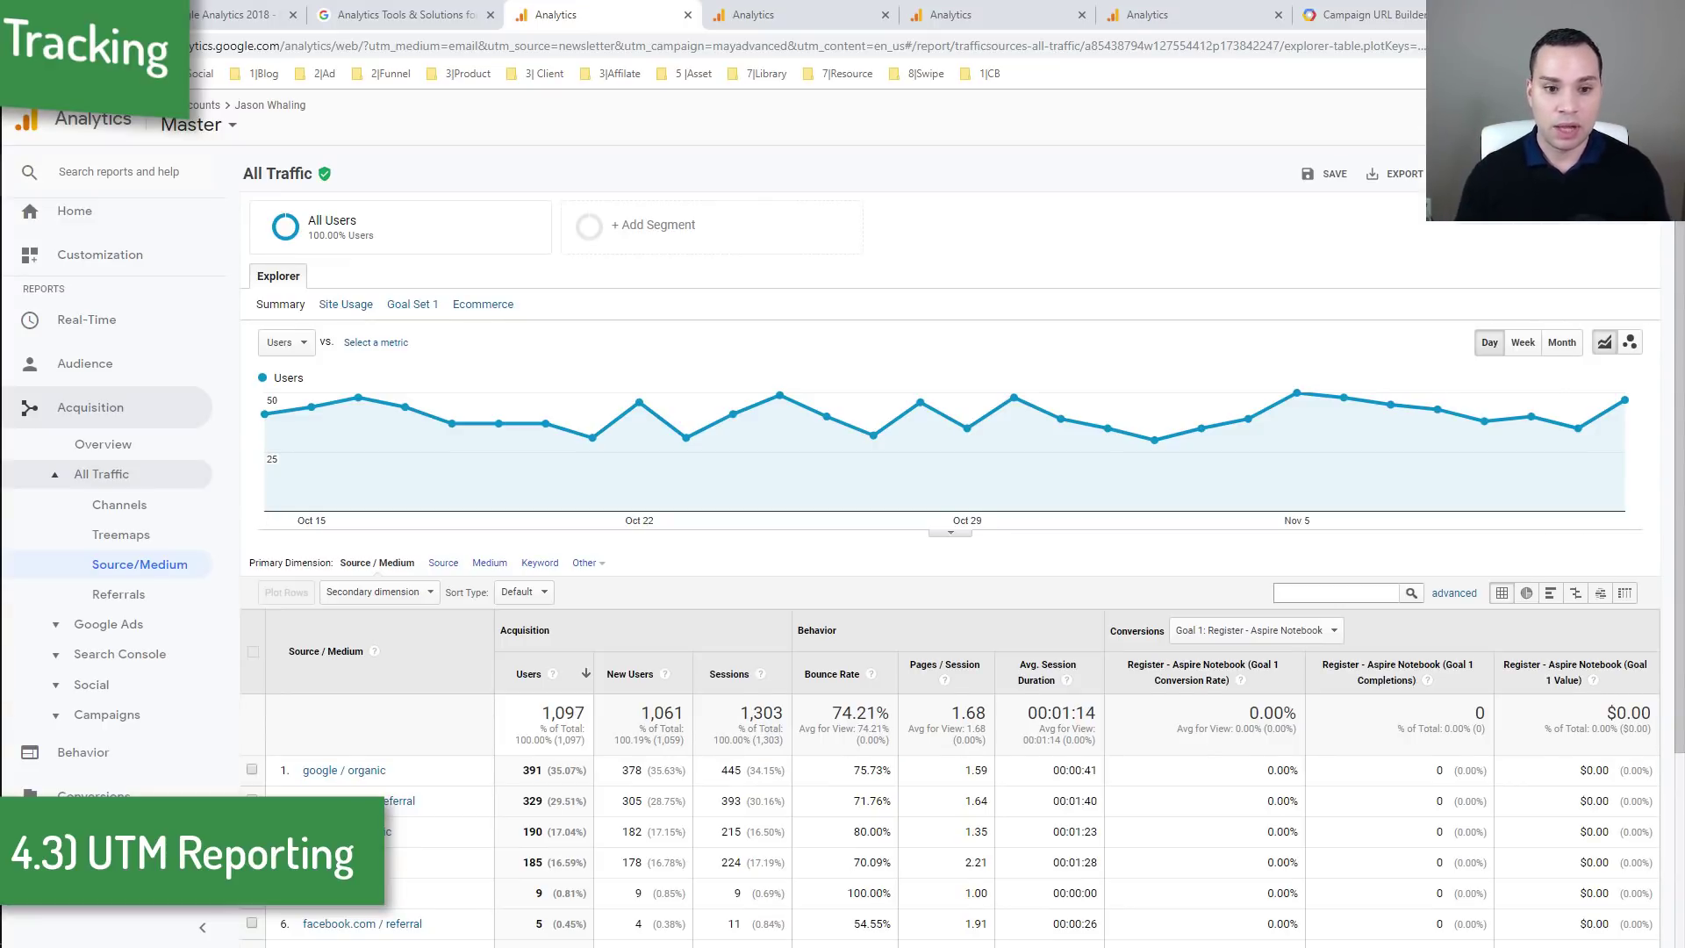
Step: Look over the Source/Medium rows, open the All Campaigns report under Acquisition and examine its campaign names, including an-general
scroll(878, 772, "down", 3)
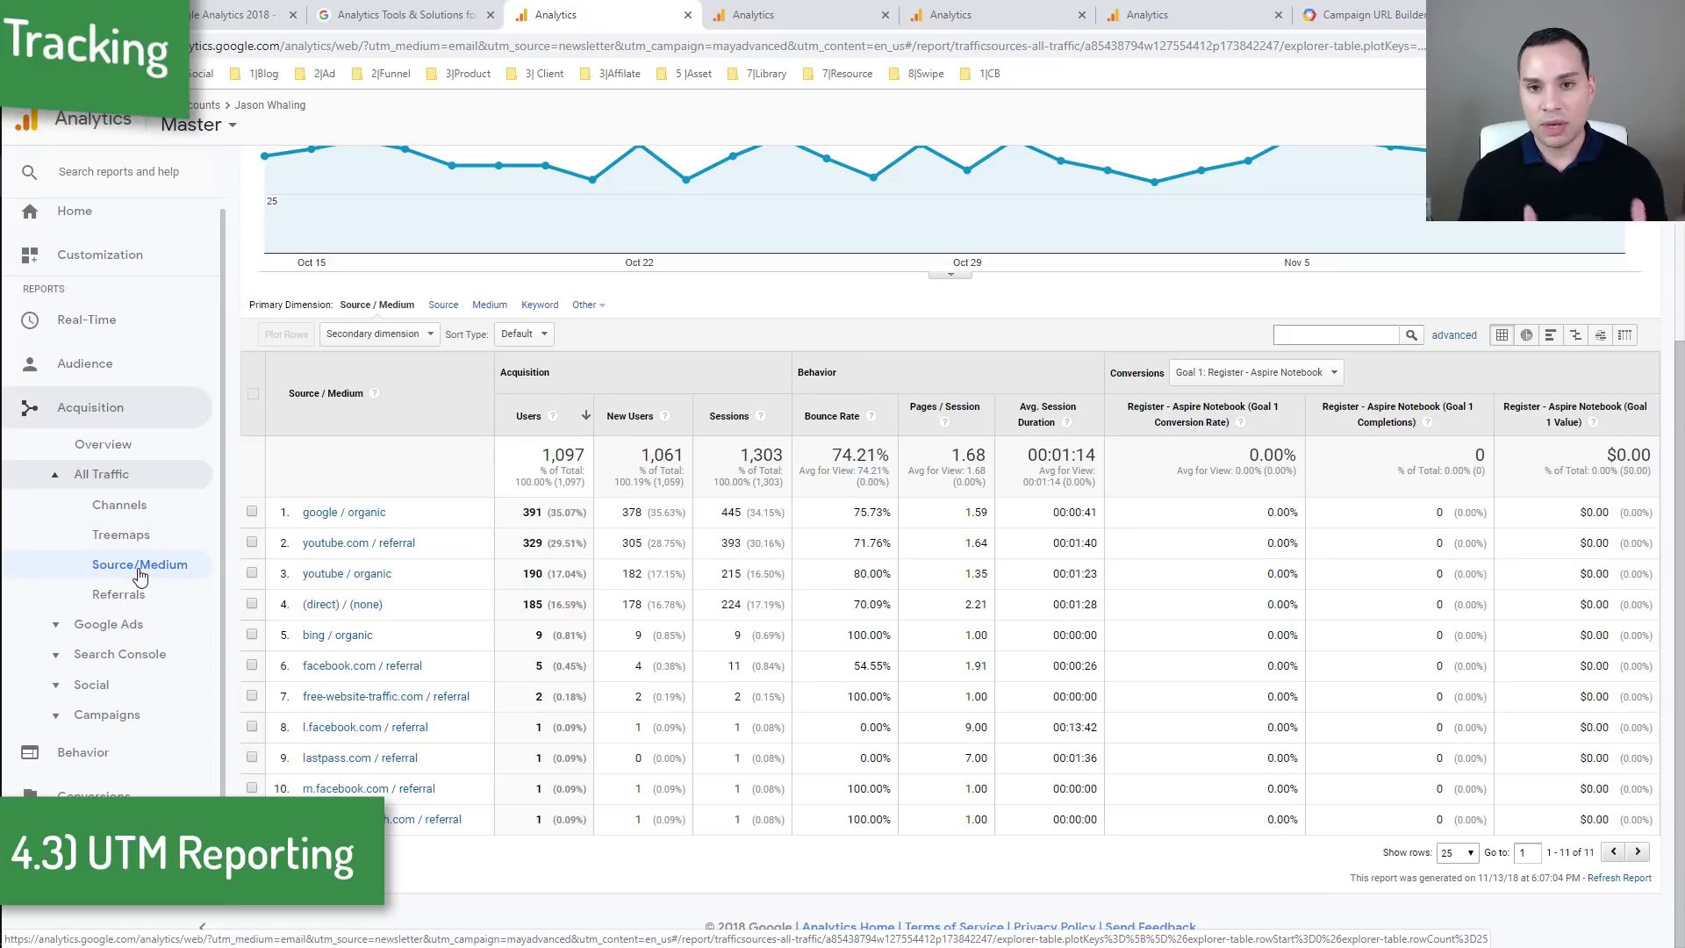
left_click(128, 715)
left_click(127, 627)
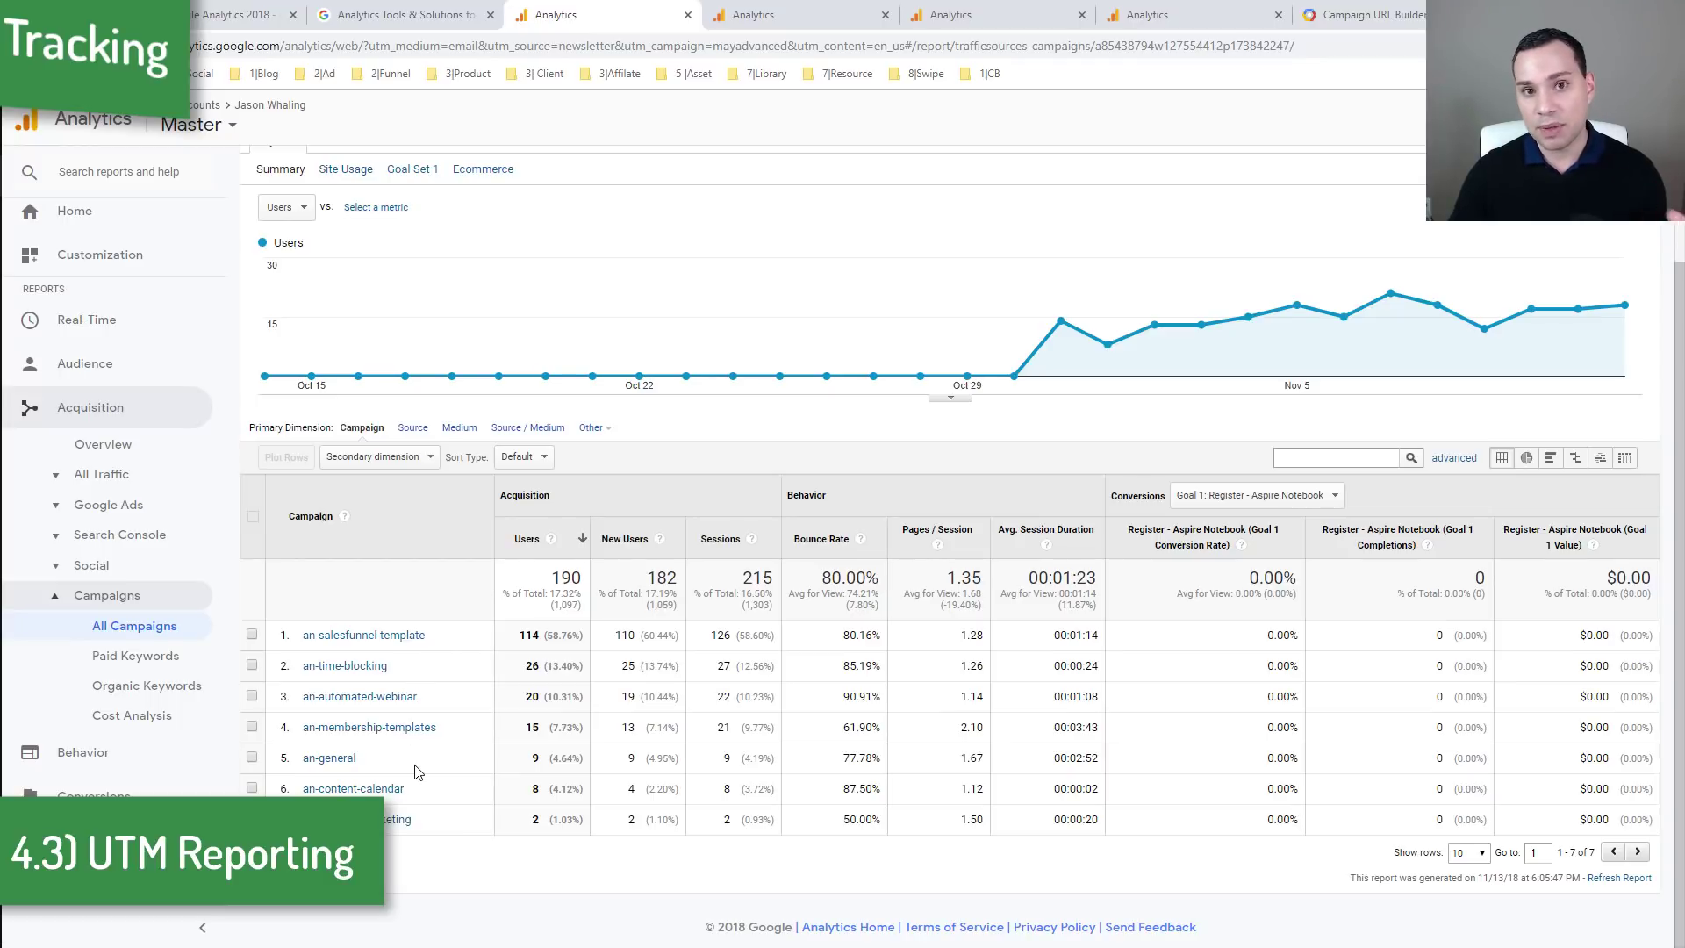
left_click_drag(416, 771, 306, 769)
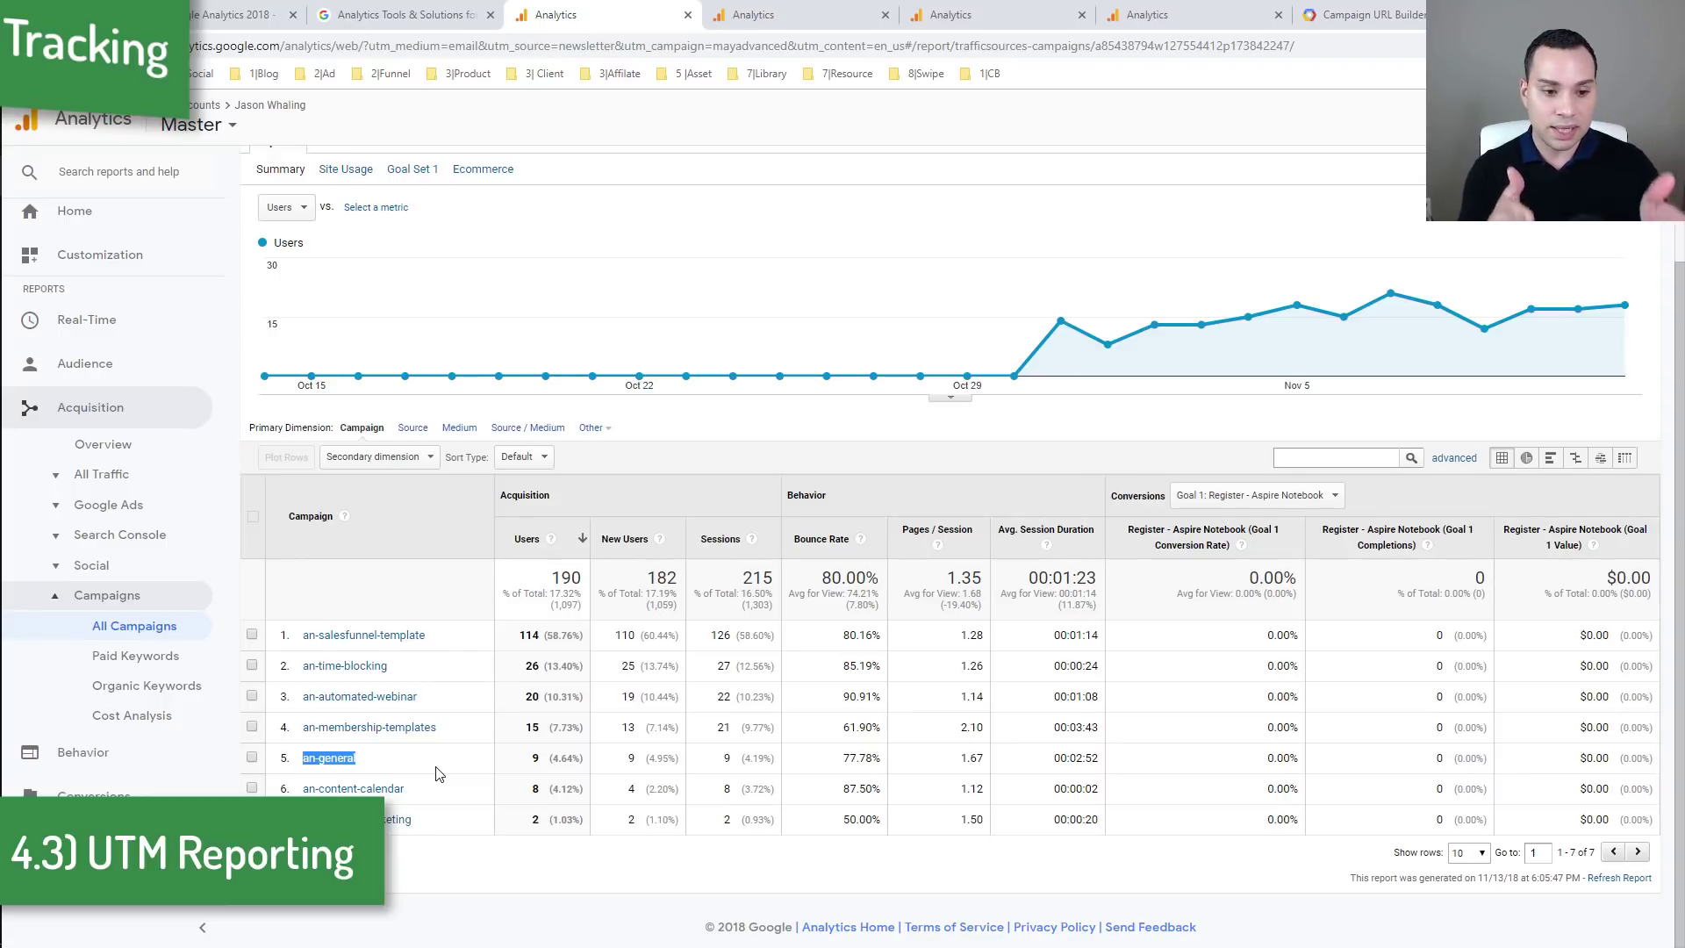
Step: Open the Source/Medium report under All Traffic and drill down into the youtube / organic row
left_click(121, 477)
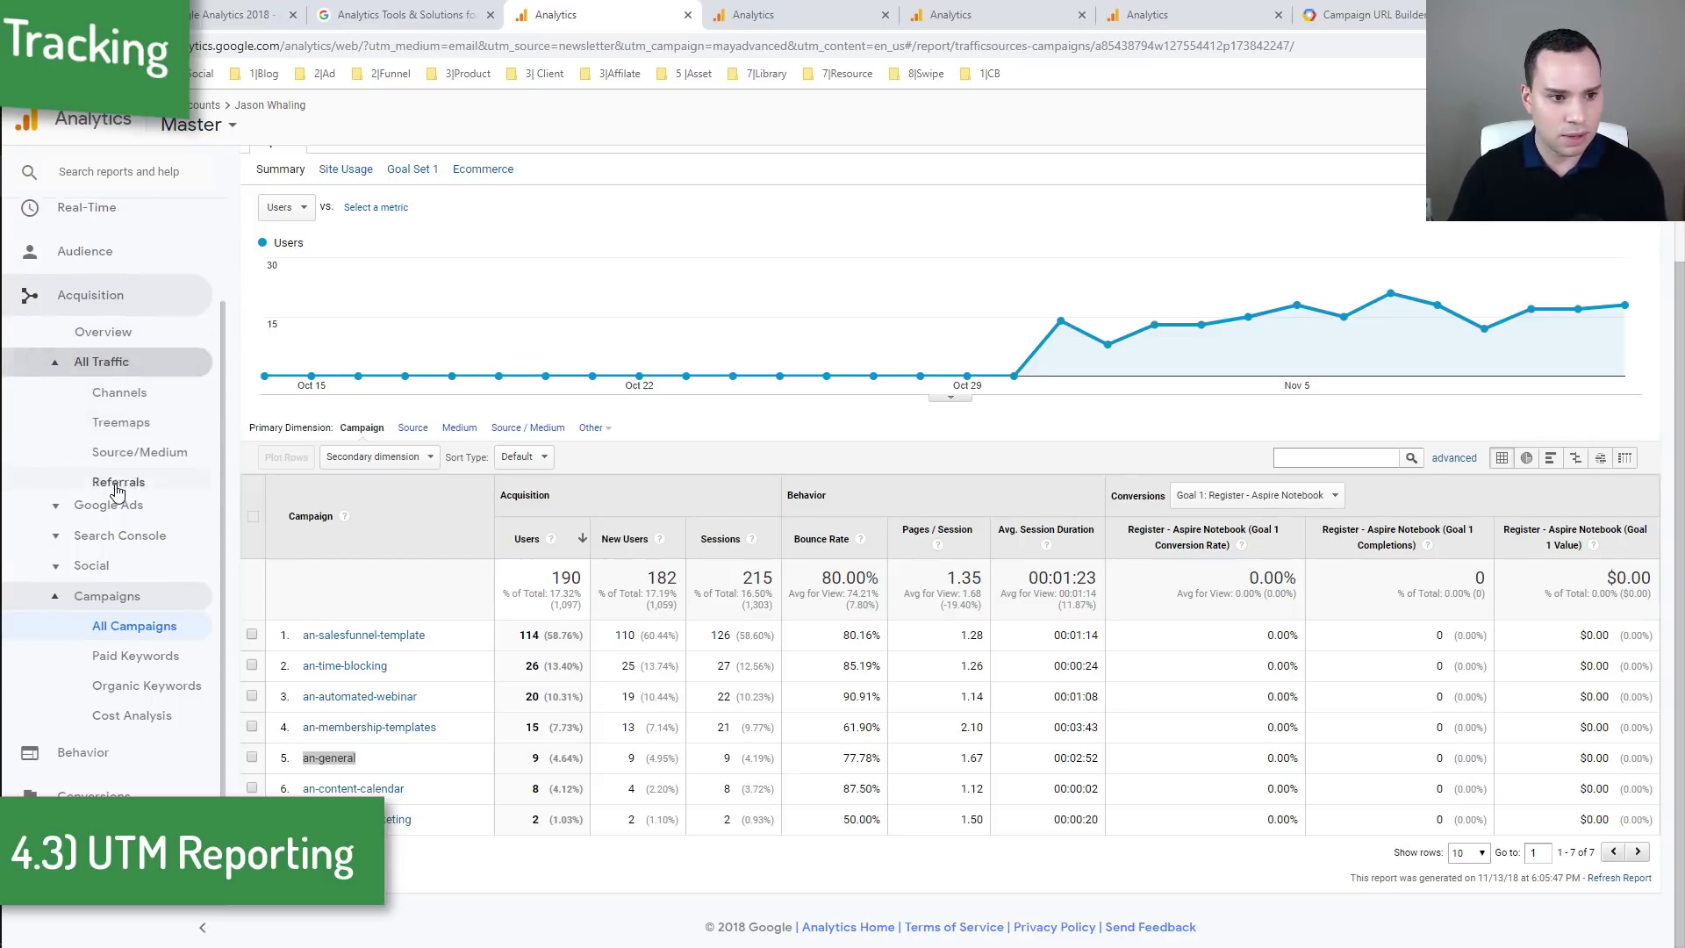
left_click(138, 446)
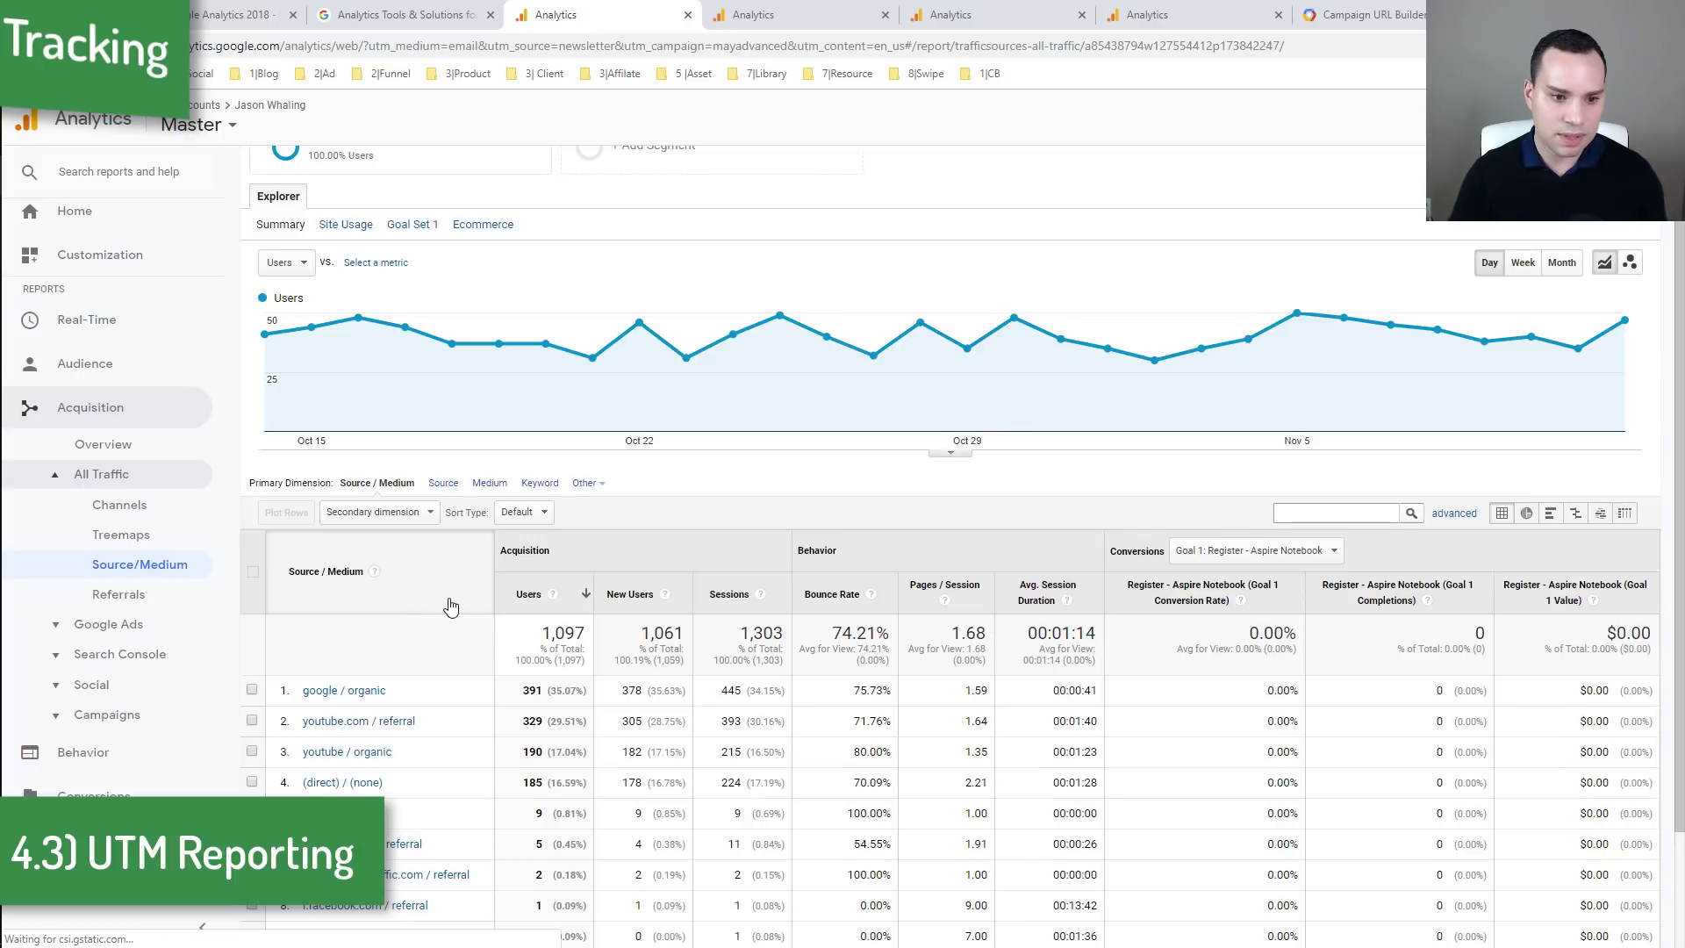
scroll(487, 579, "down", 2)
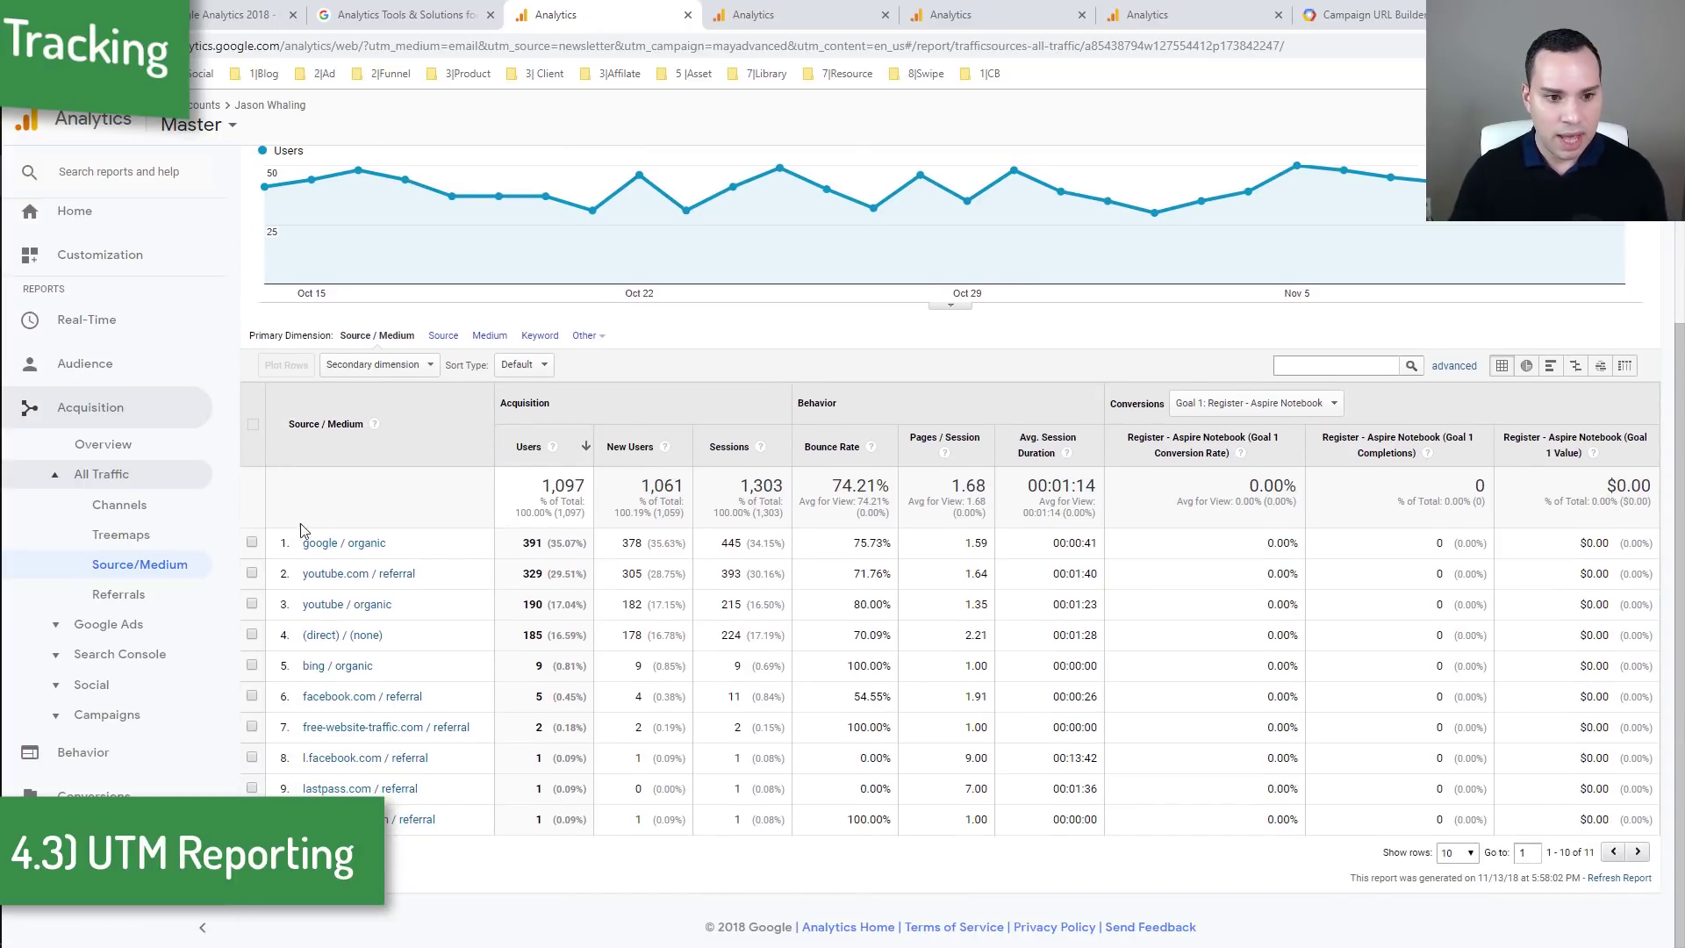
left_click(340, 608)
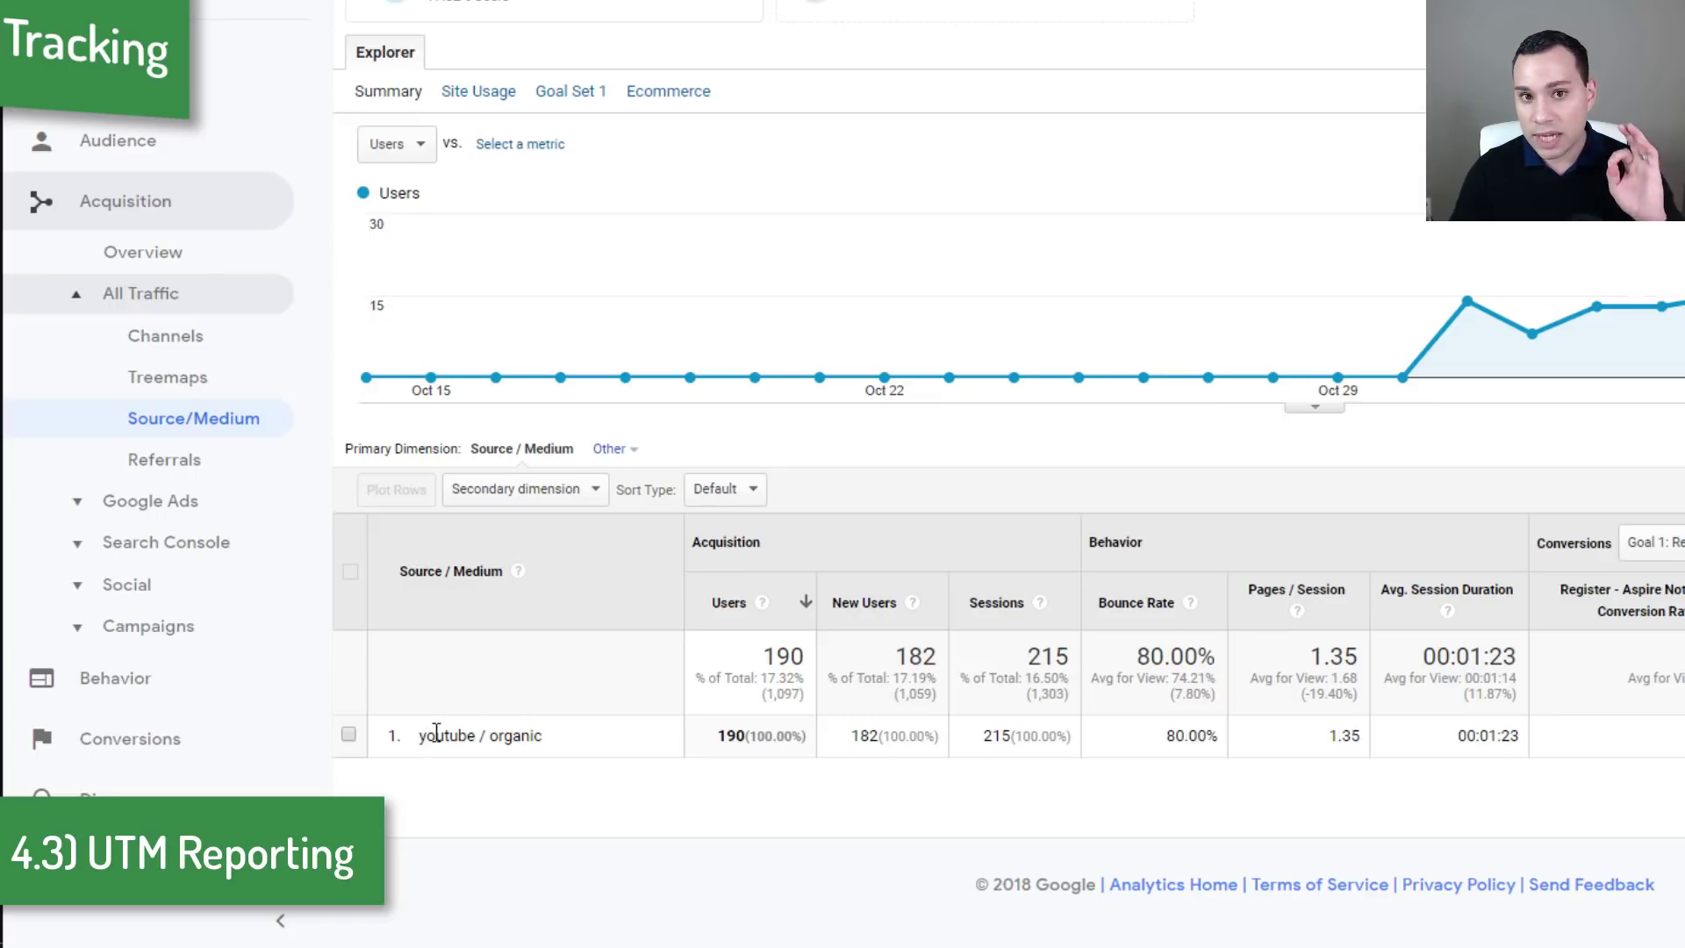
Step: Add Campaign from the Advertising group as the secondary dimension and examine the campaigns behind the youtube / organic traffic
left_click(581, 491)
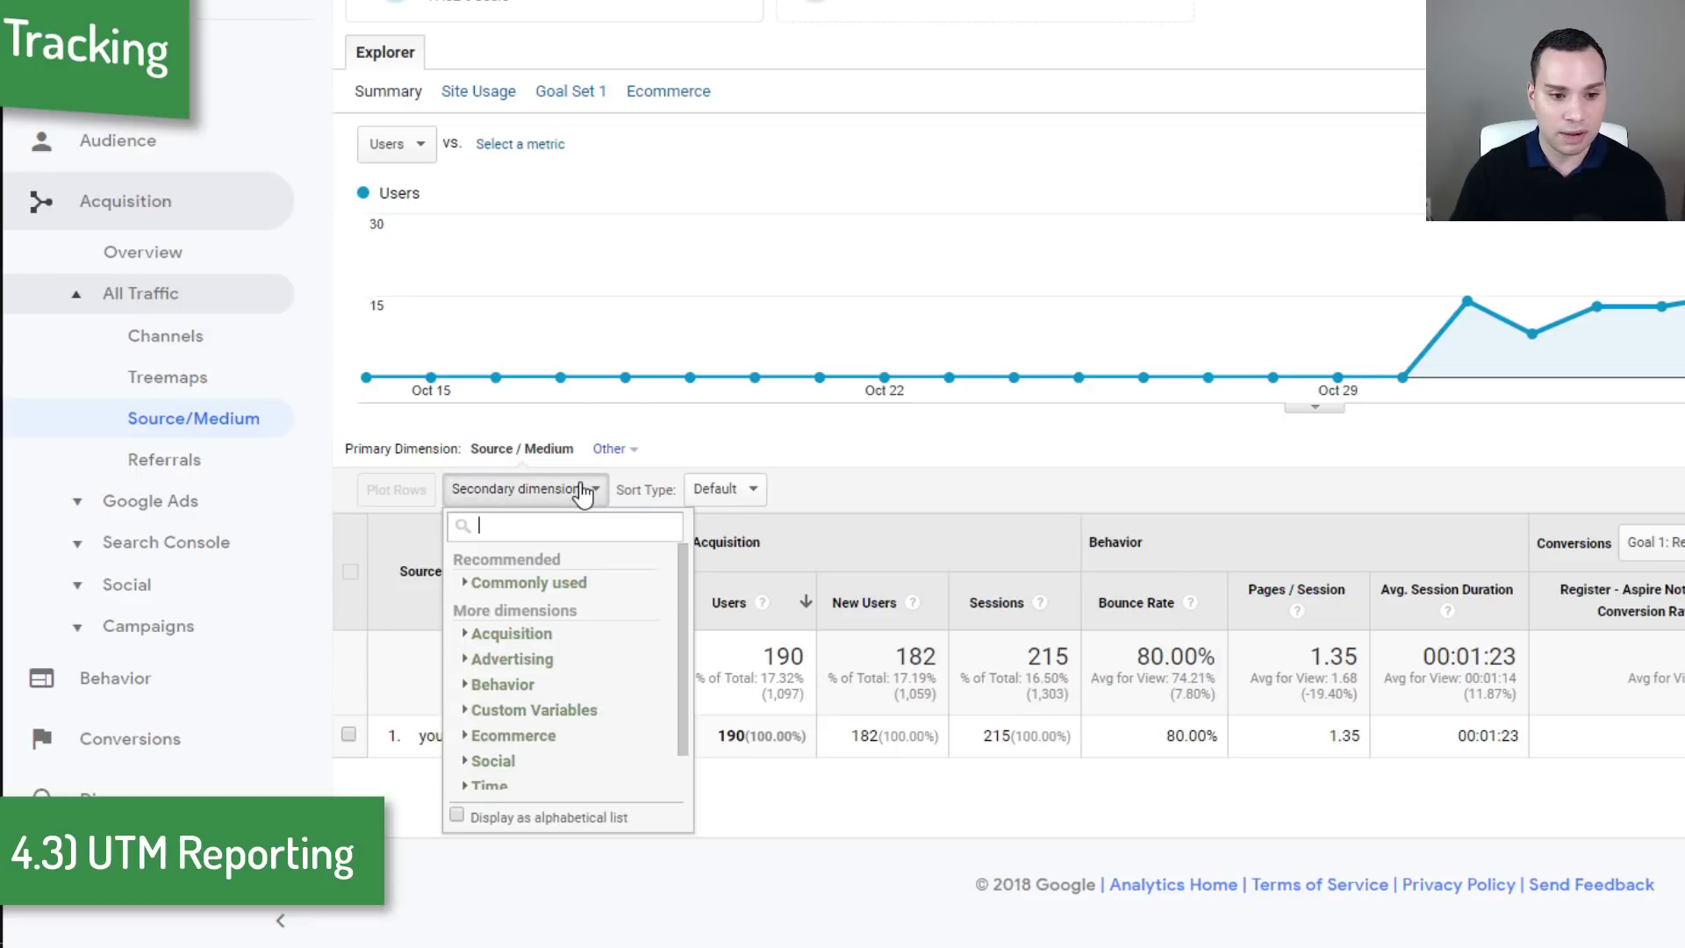
left_click(537, 665)
scroll(575, 657, "down", 2)
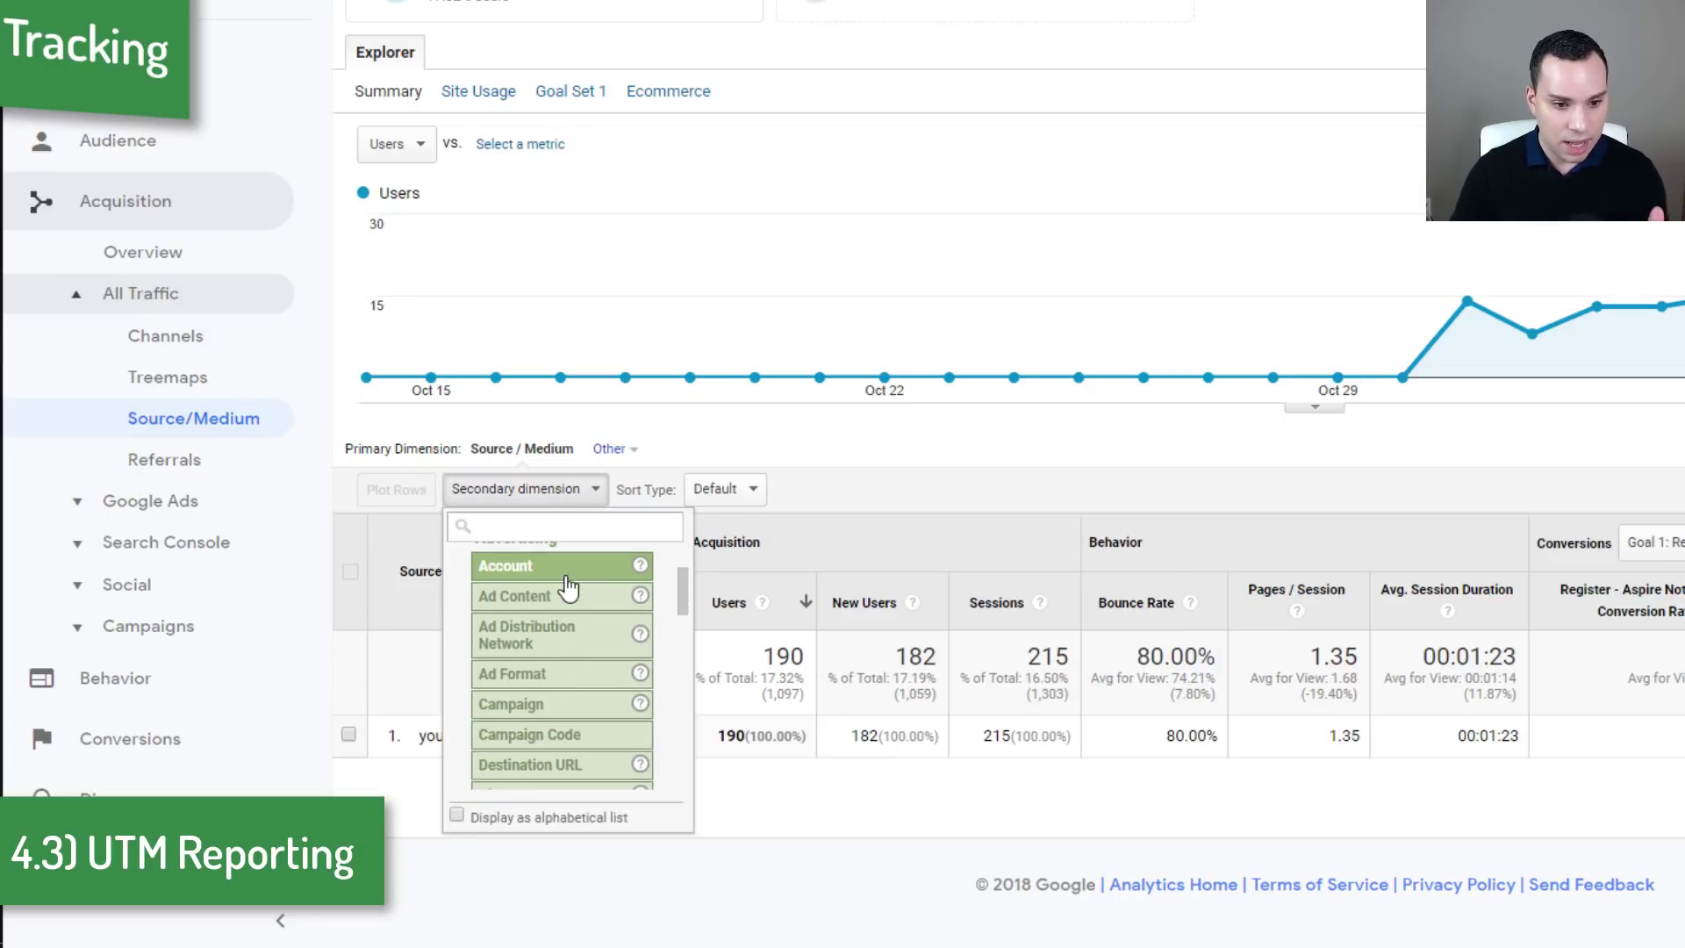
scroll(579, 629, "down", 1)
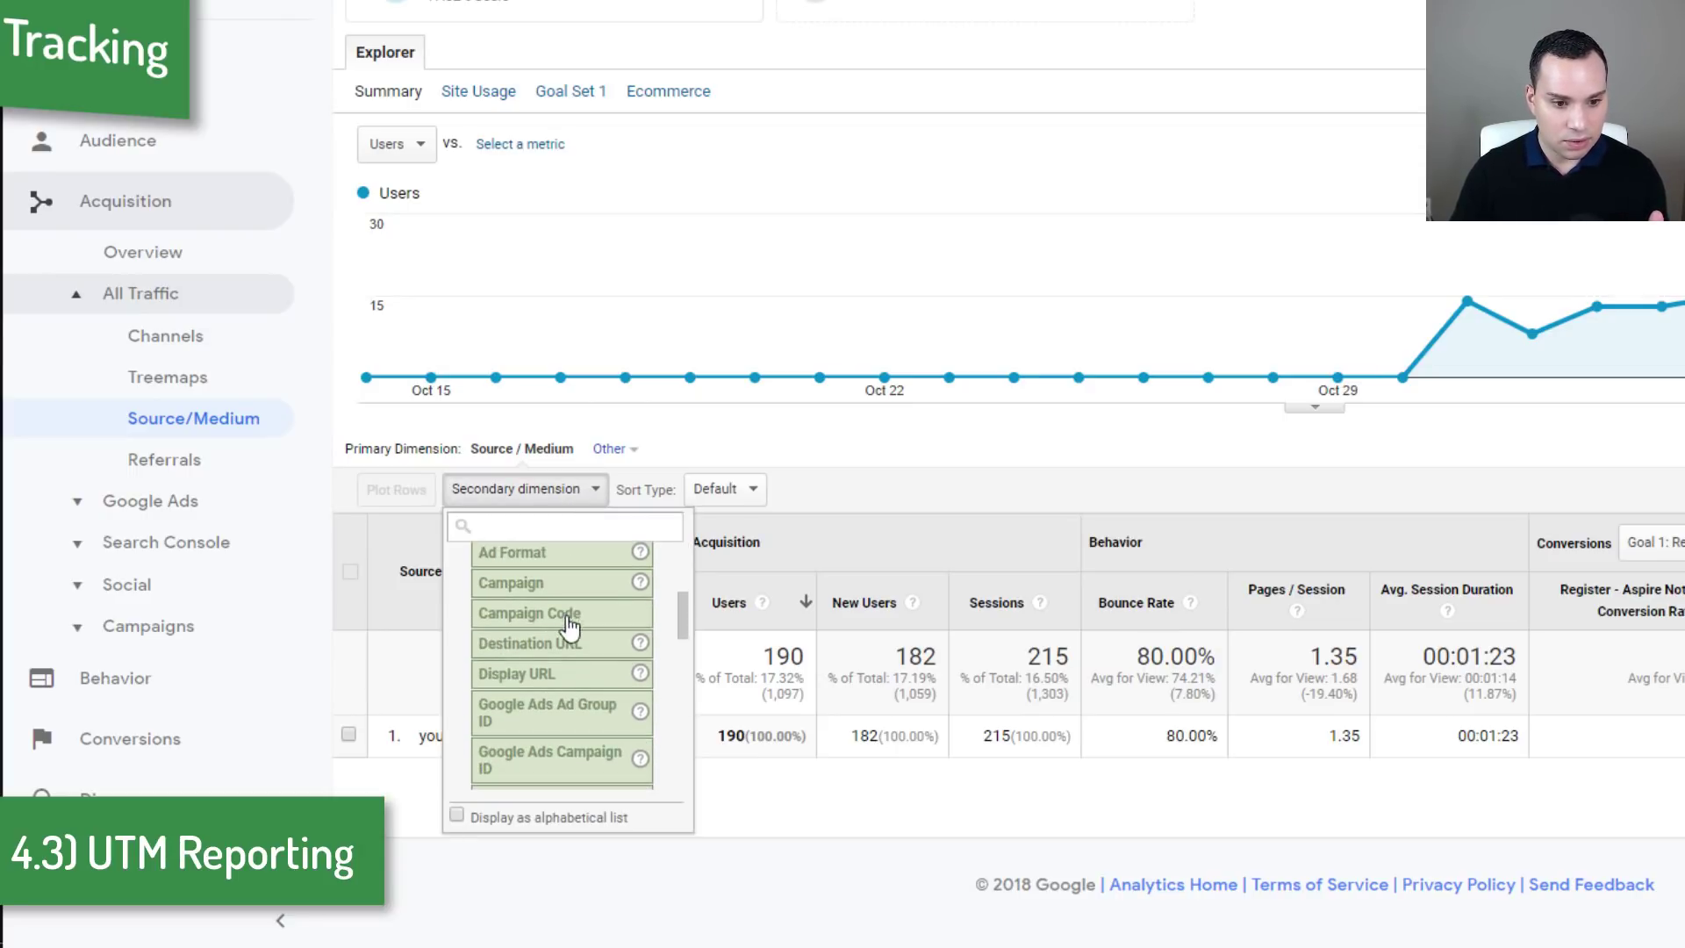
left_click(517, 584)
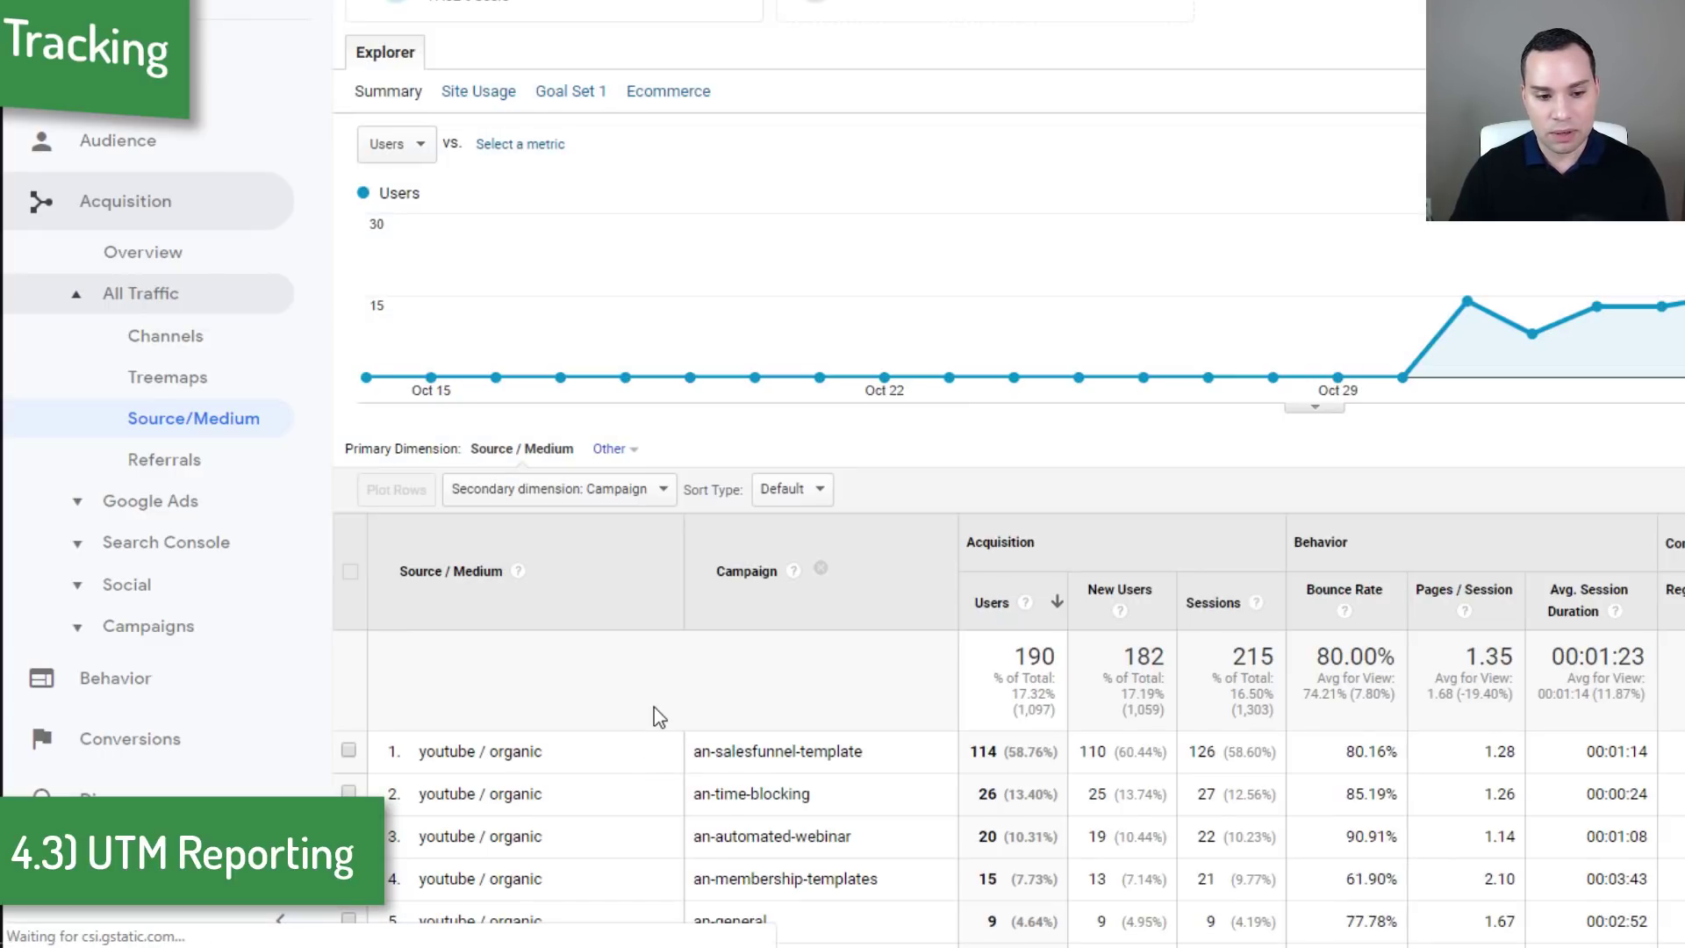
scroll(660, 702, "down", 3)
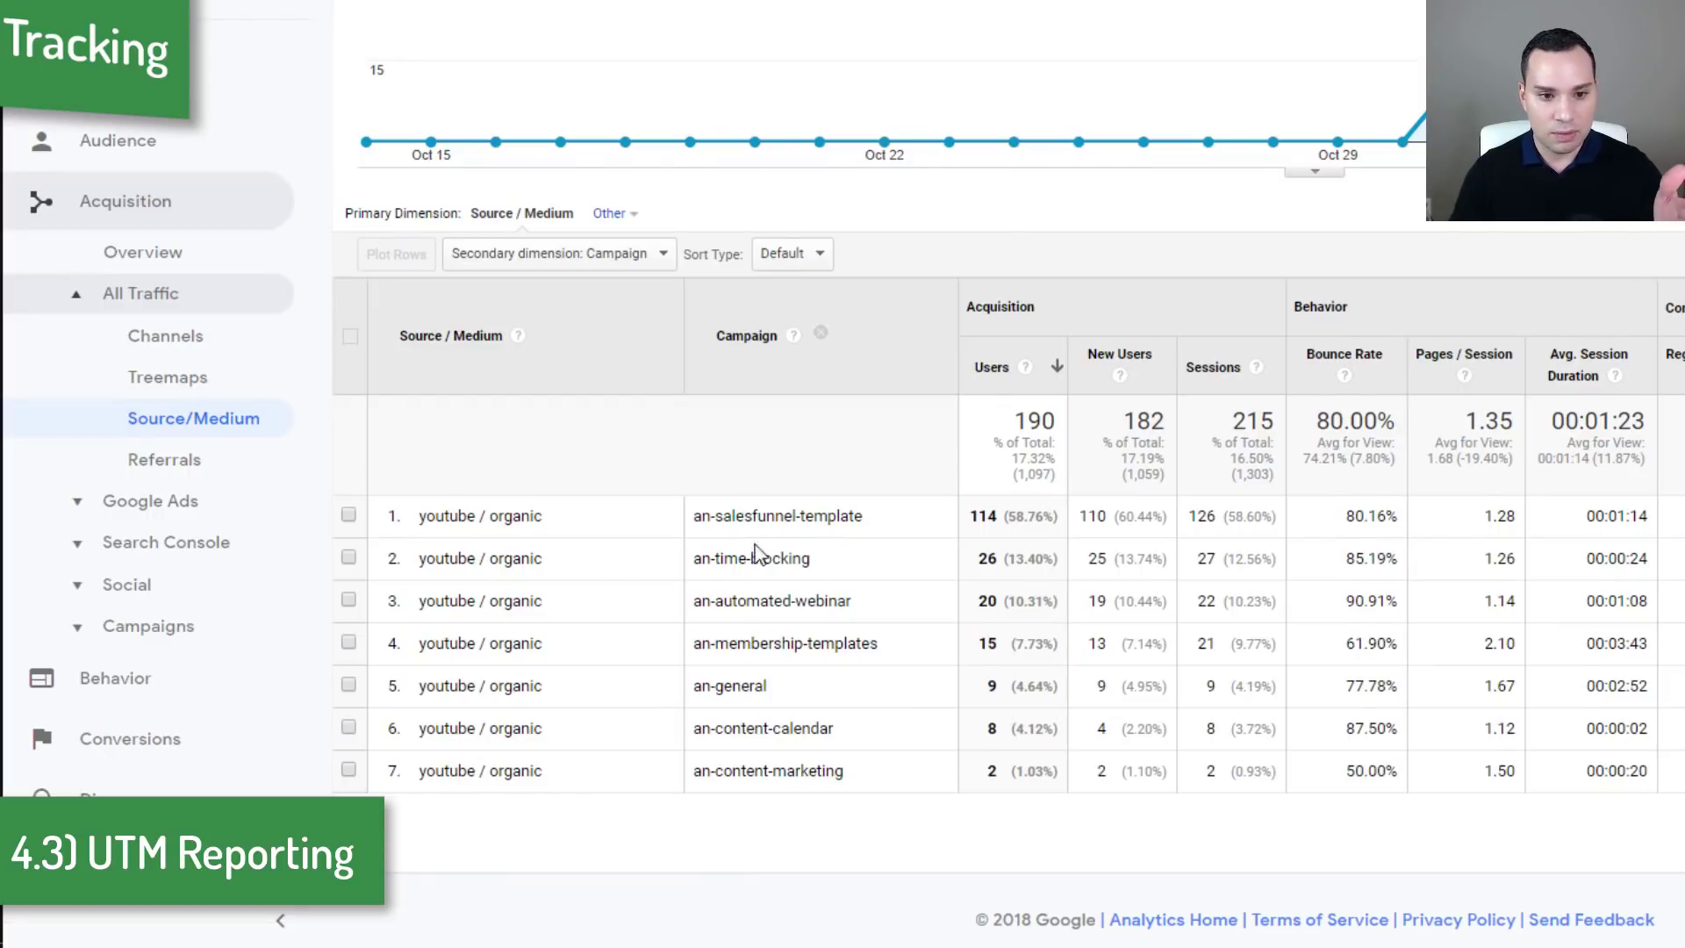
left_click_drag(694, 516, 861, 772)
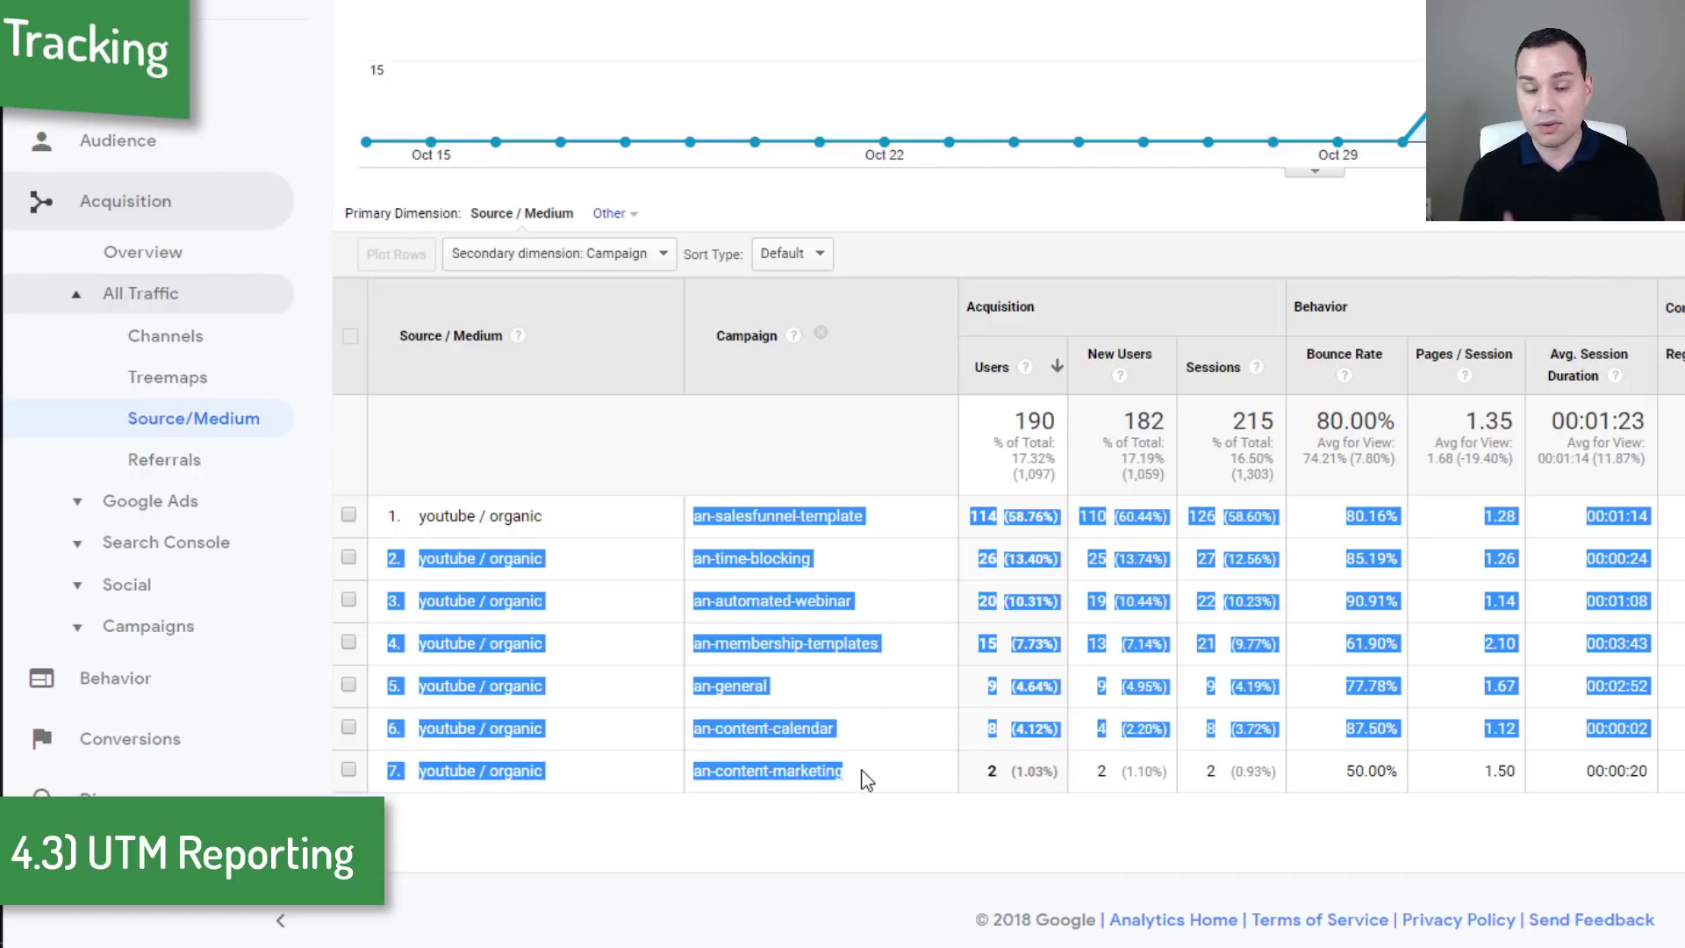
left_click(861, 773)
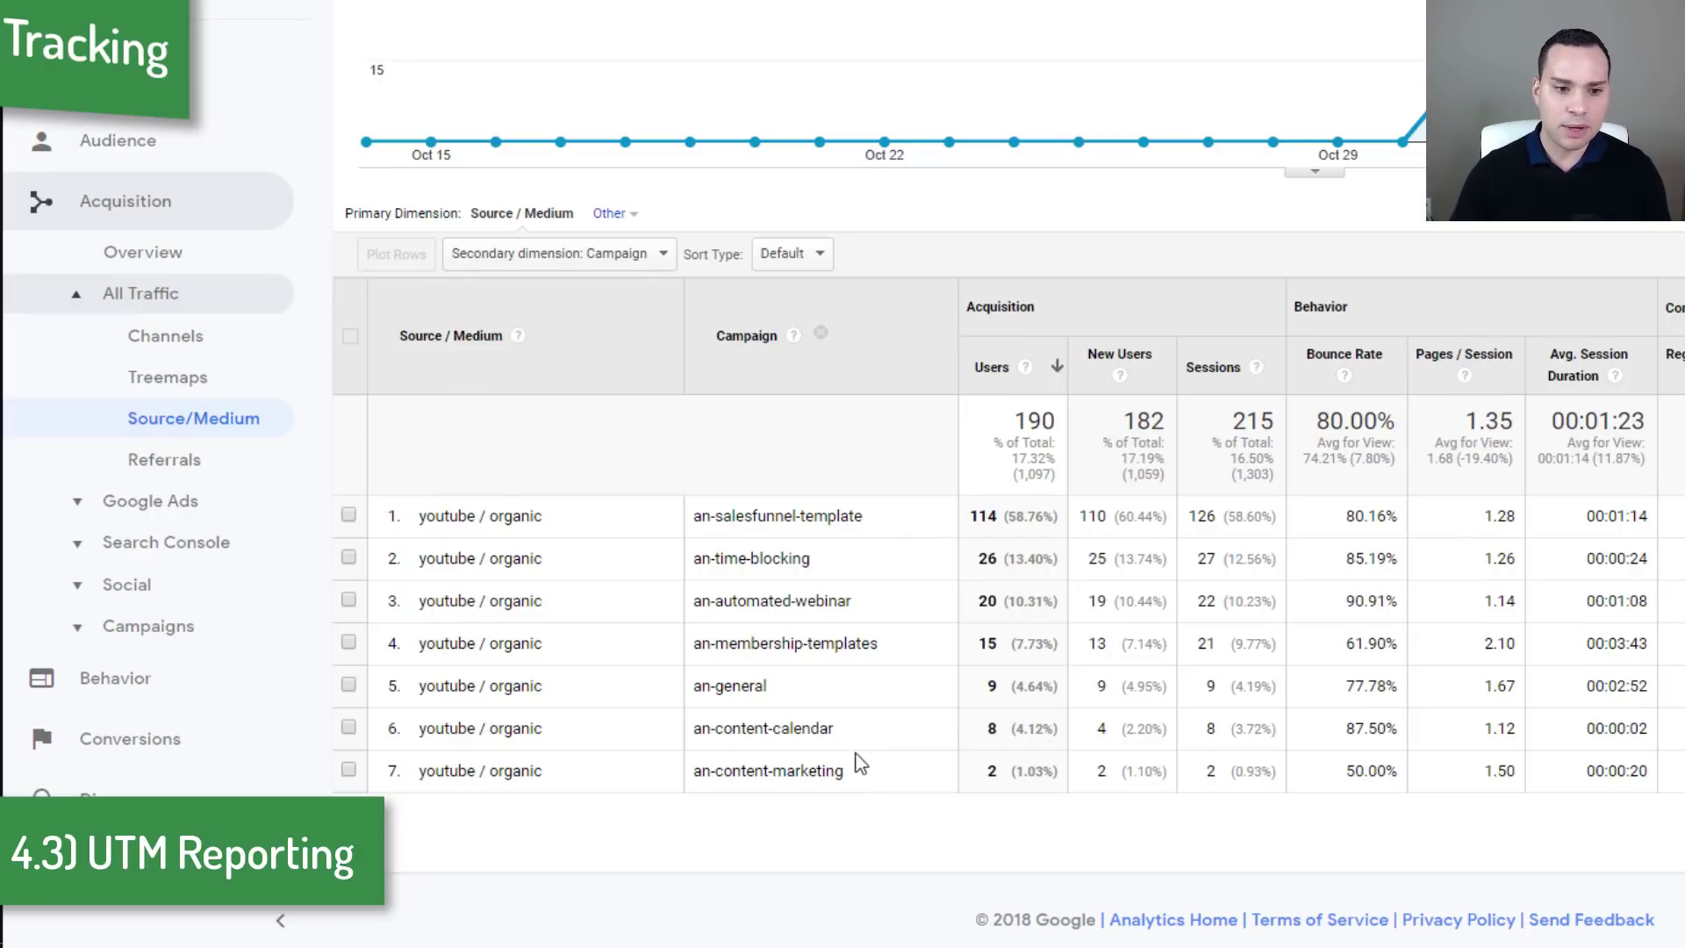
Step: Change the report's secondary dimension to Ad Content from the Advertising group
left_click(664, 254)
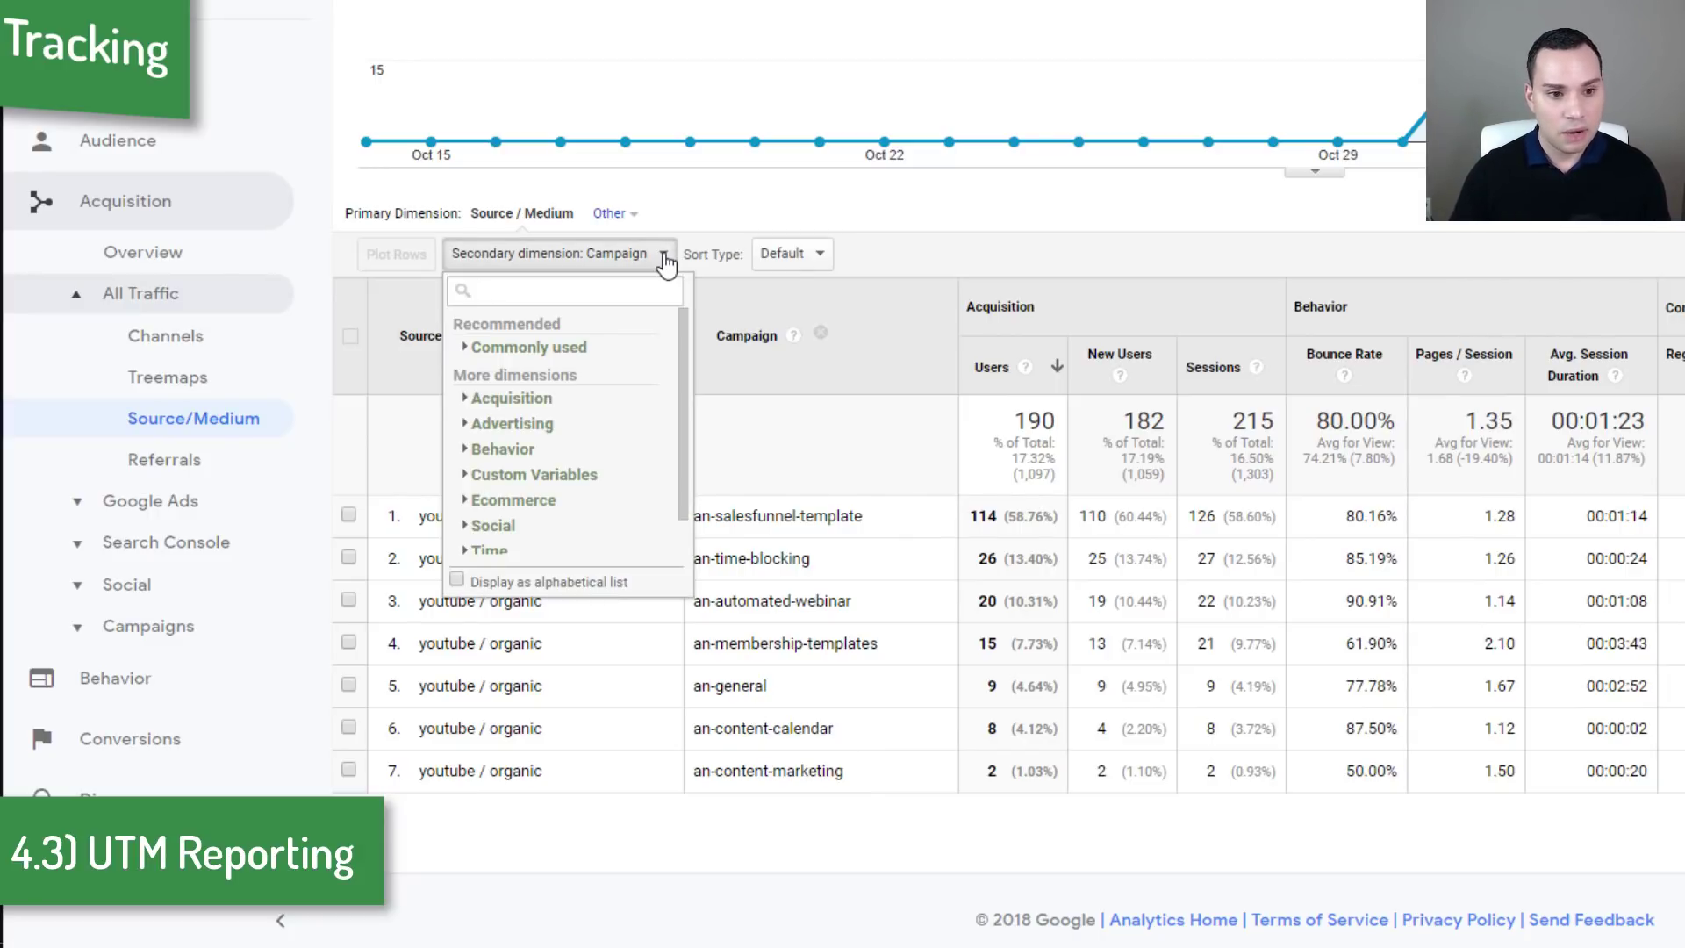
left_click(505, 424)
scroll(590, 421, "down", 1)
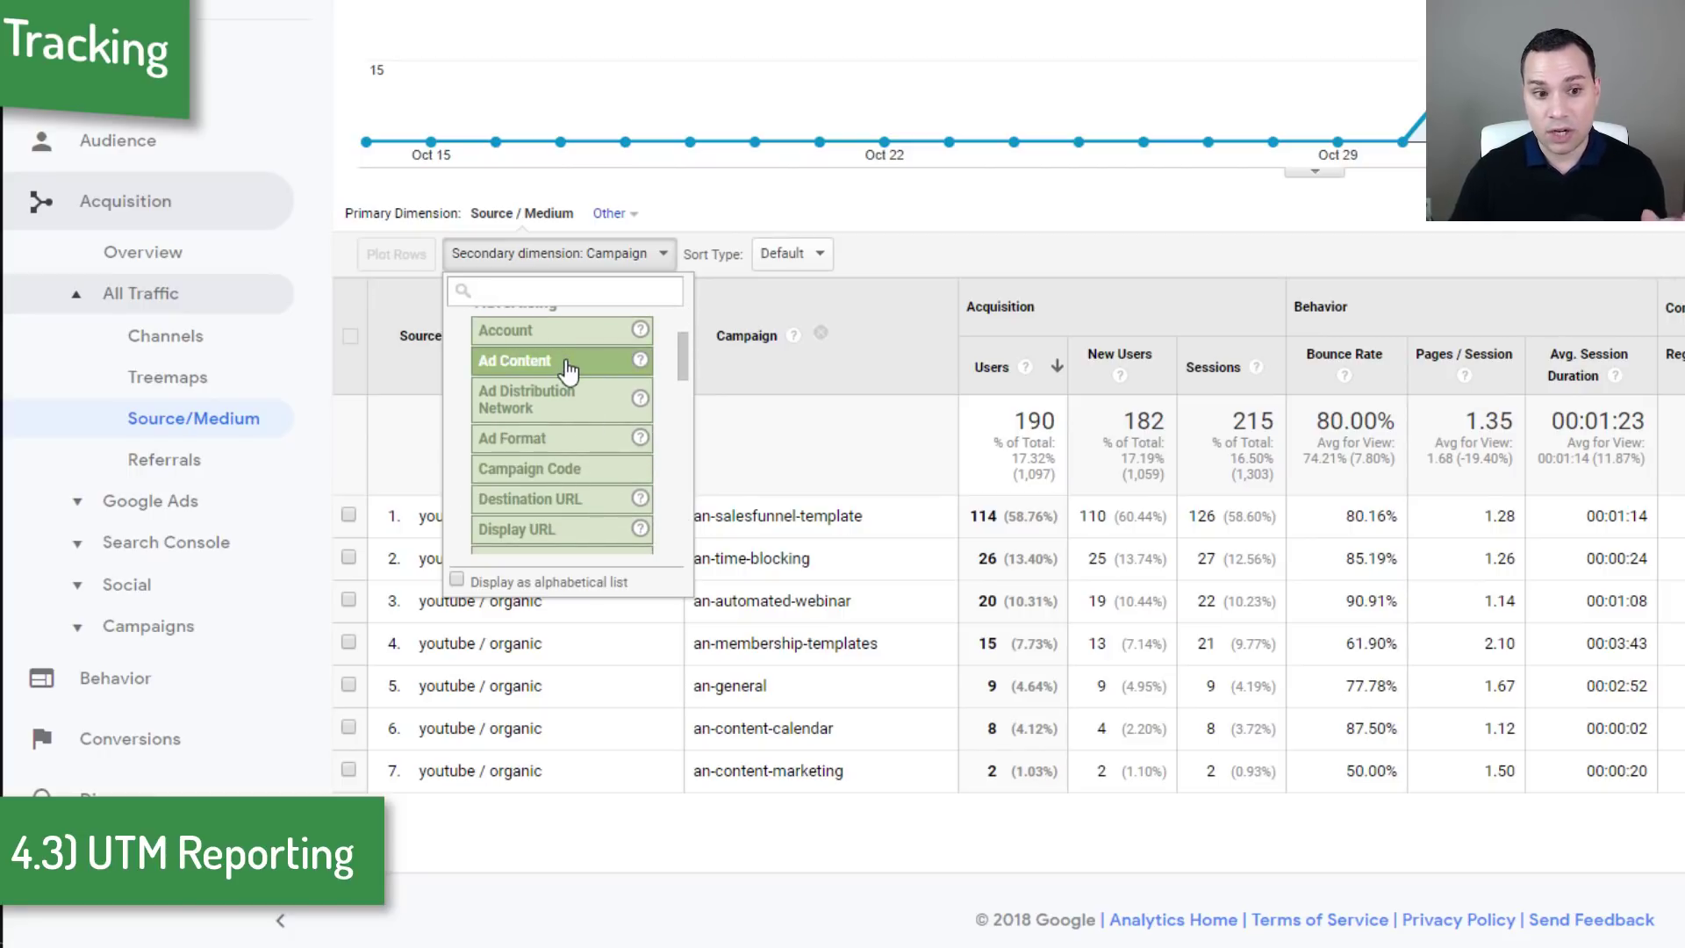
left_click(567, 361)
Step: Switch to the Google Slides UTM slide and point out the campaign content guidance with the laser pointer
key("alt+Tab")
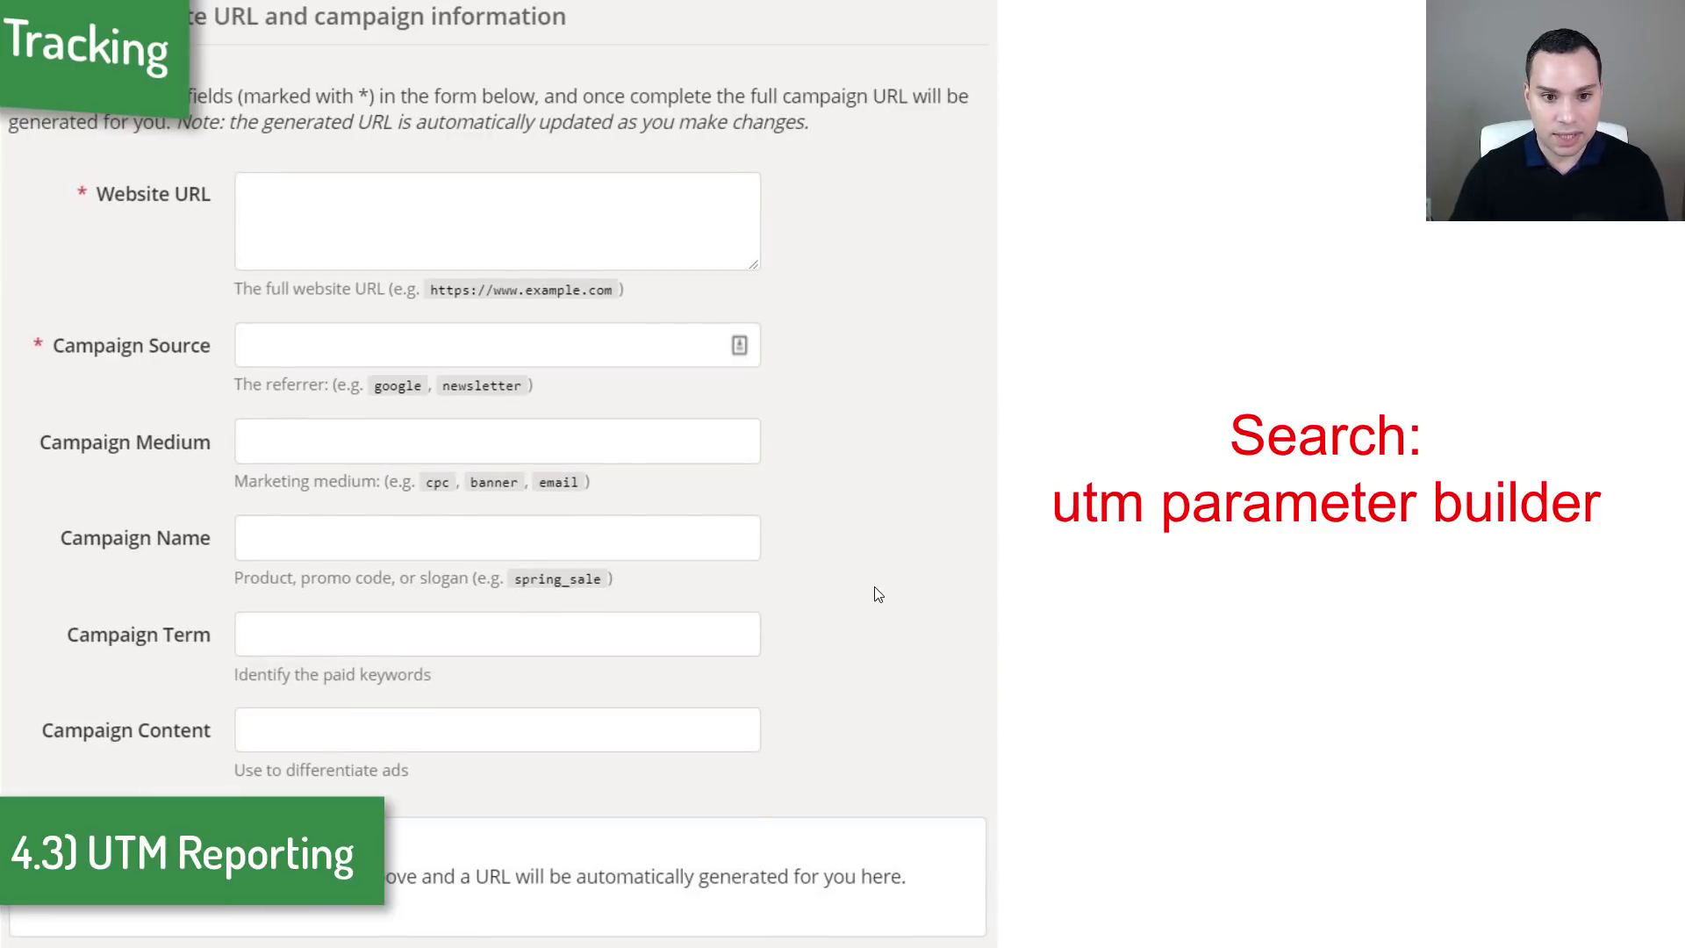
left_click(874, 586)
mouse_move(242, 922)
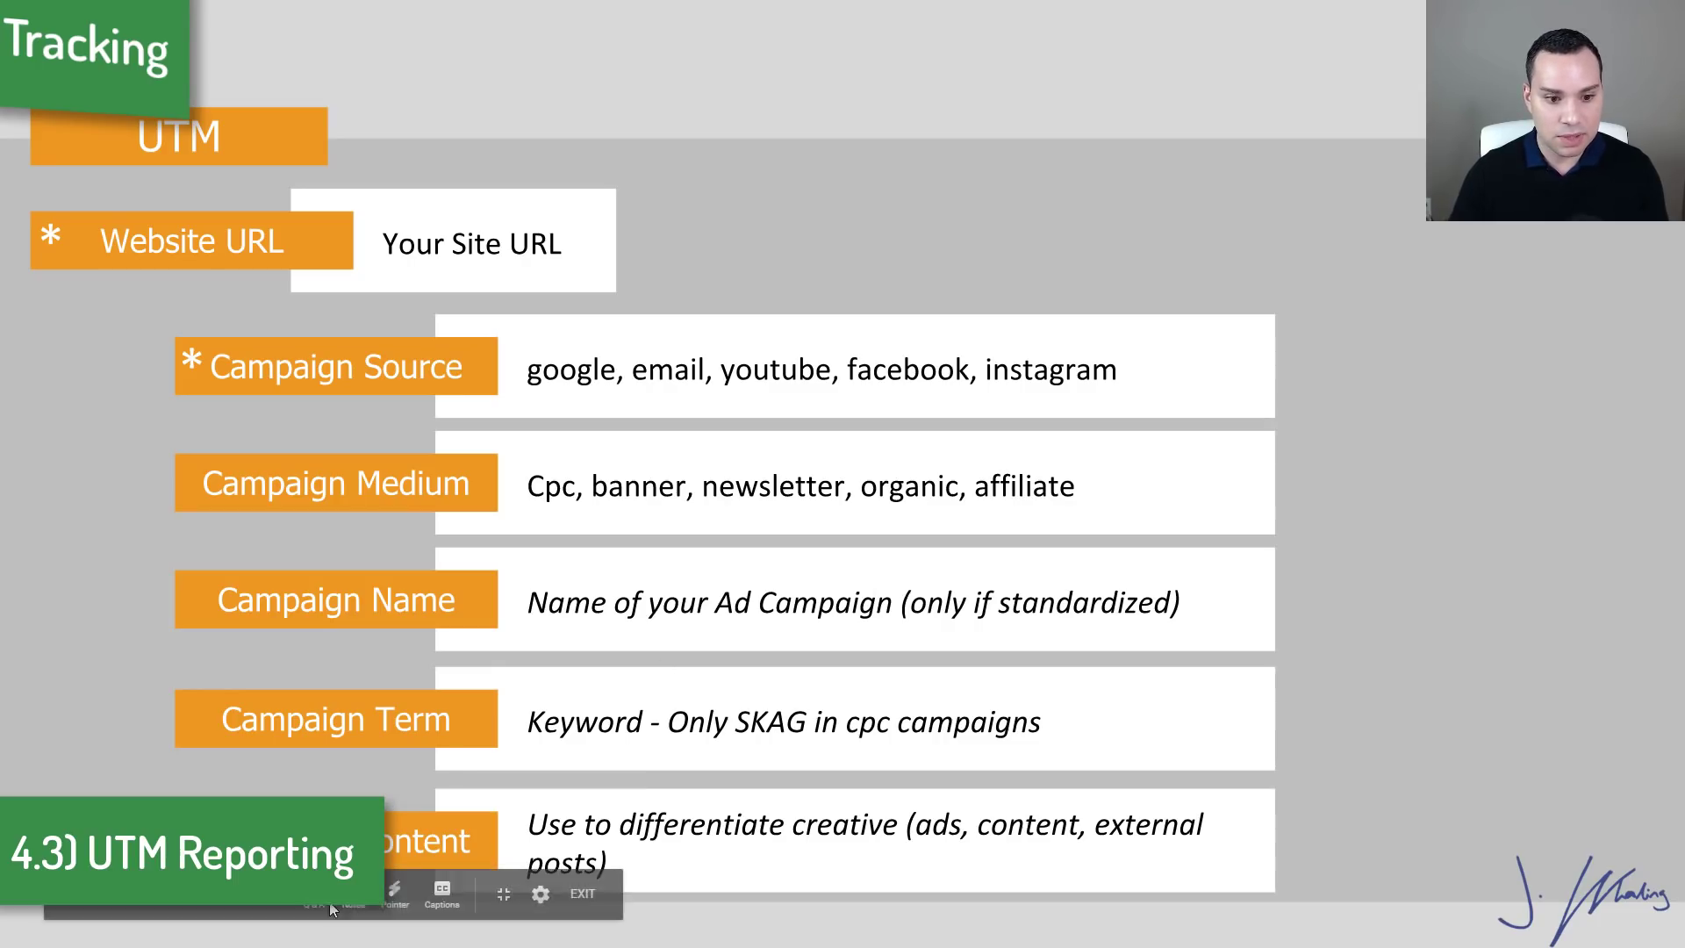
left_click(395, 893)
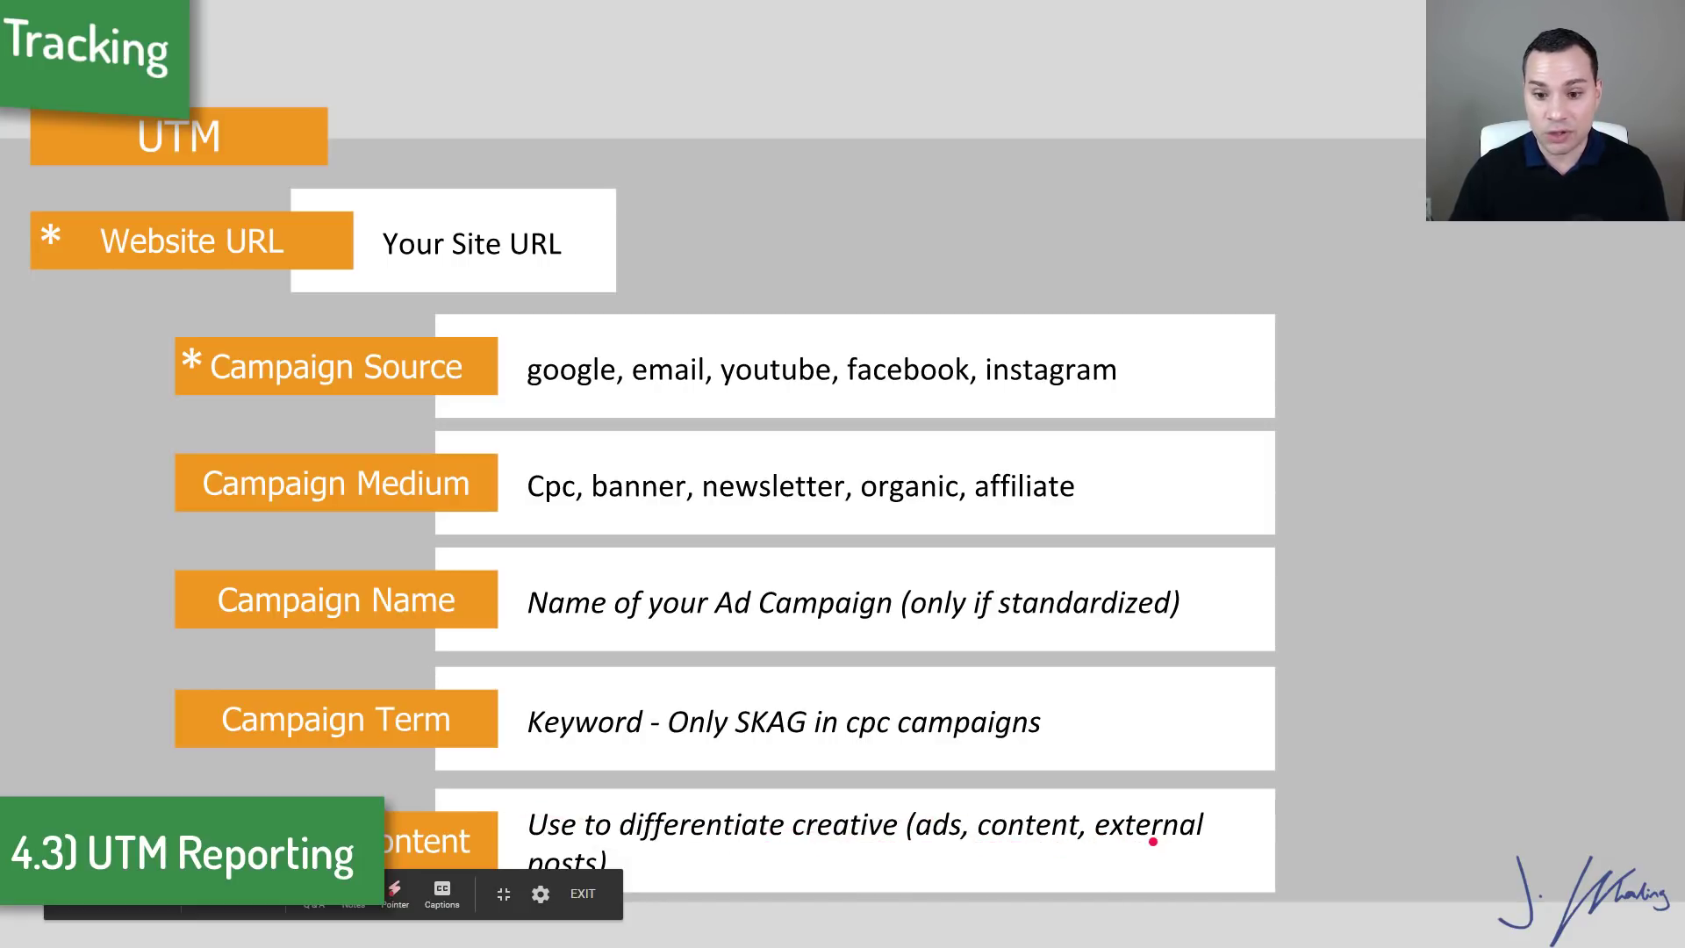
Step: Switch back to Google Analytics and examine the m15 ad content row across its users, behavior, goal conversion rate and goal completions
key("alt+Tab")
scroll(596, 607, "down", 1)
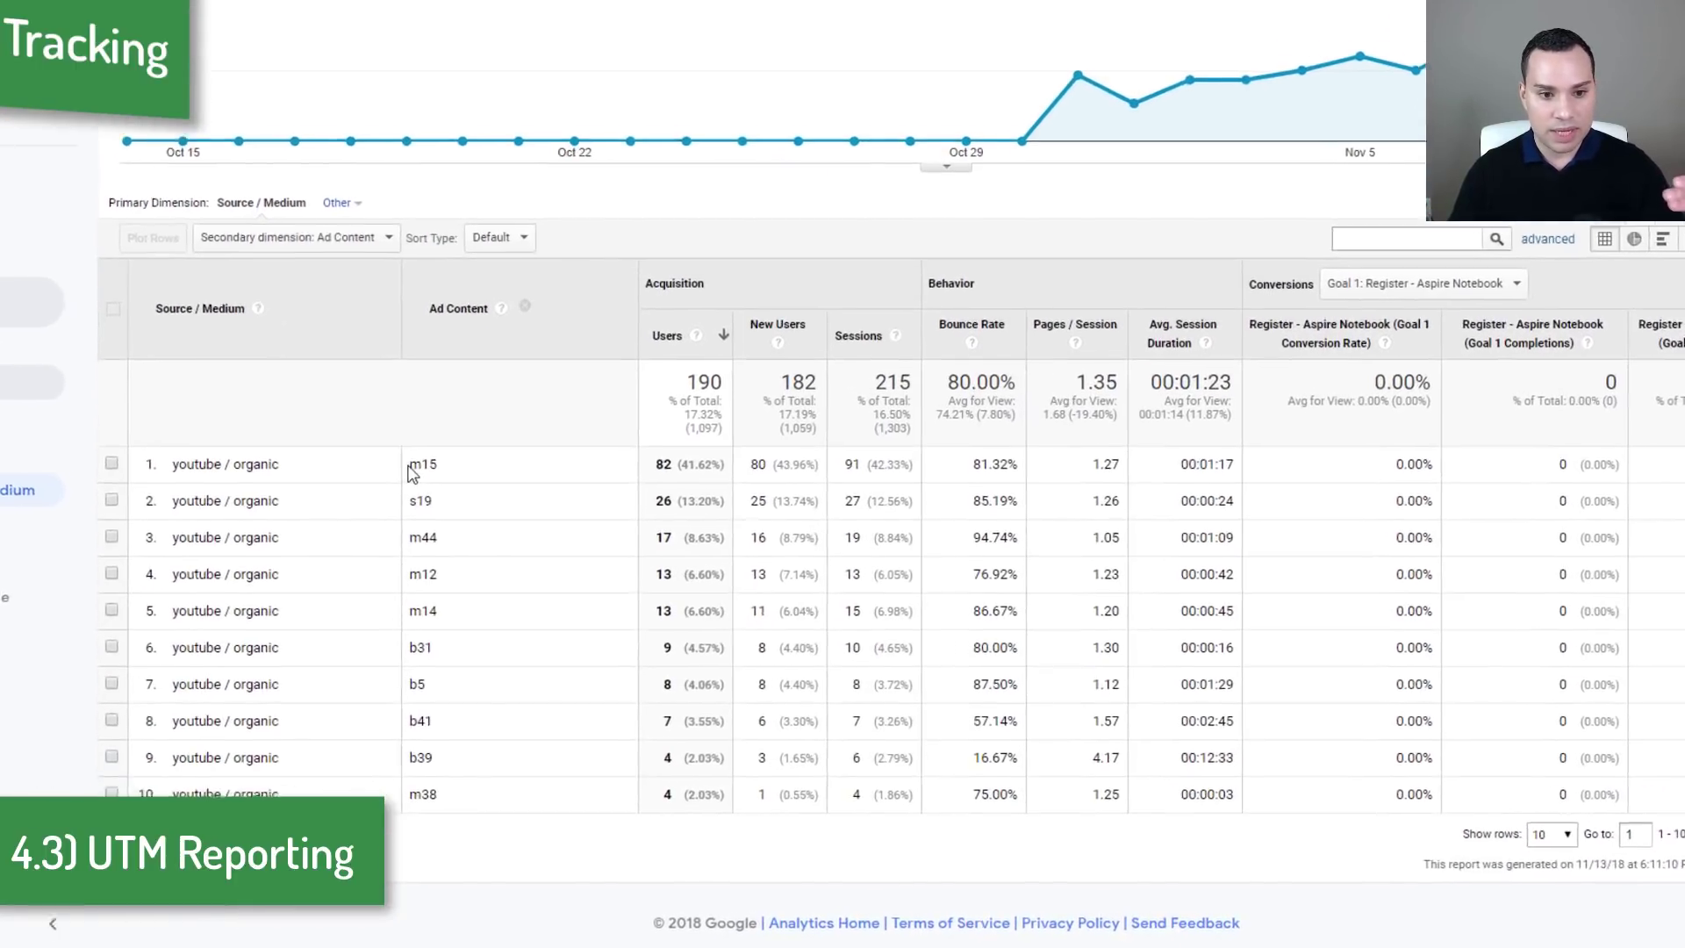
double_click(518, 541)
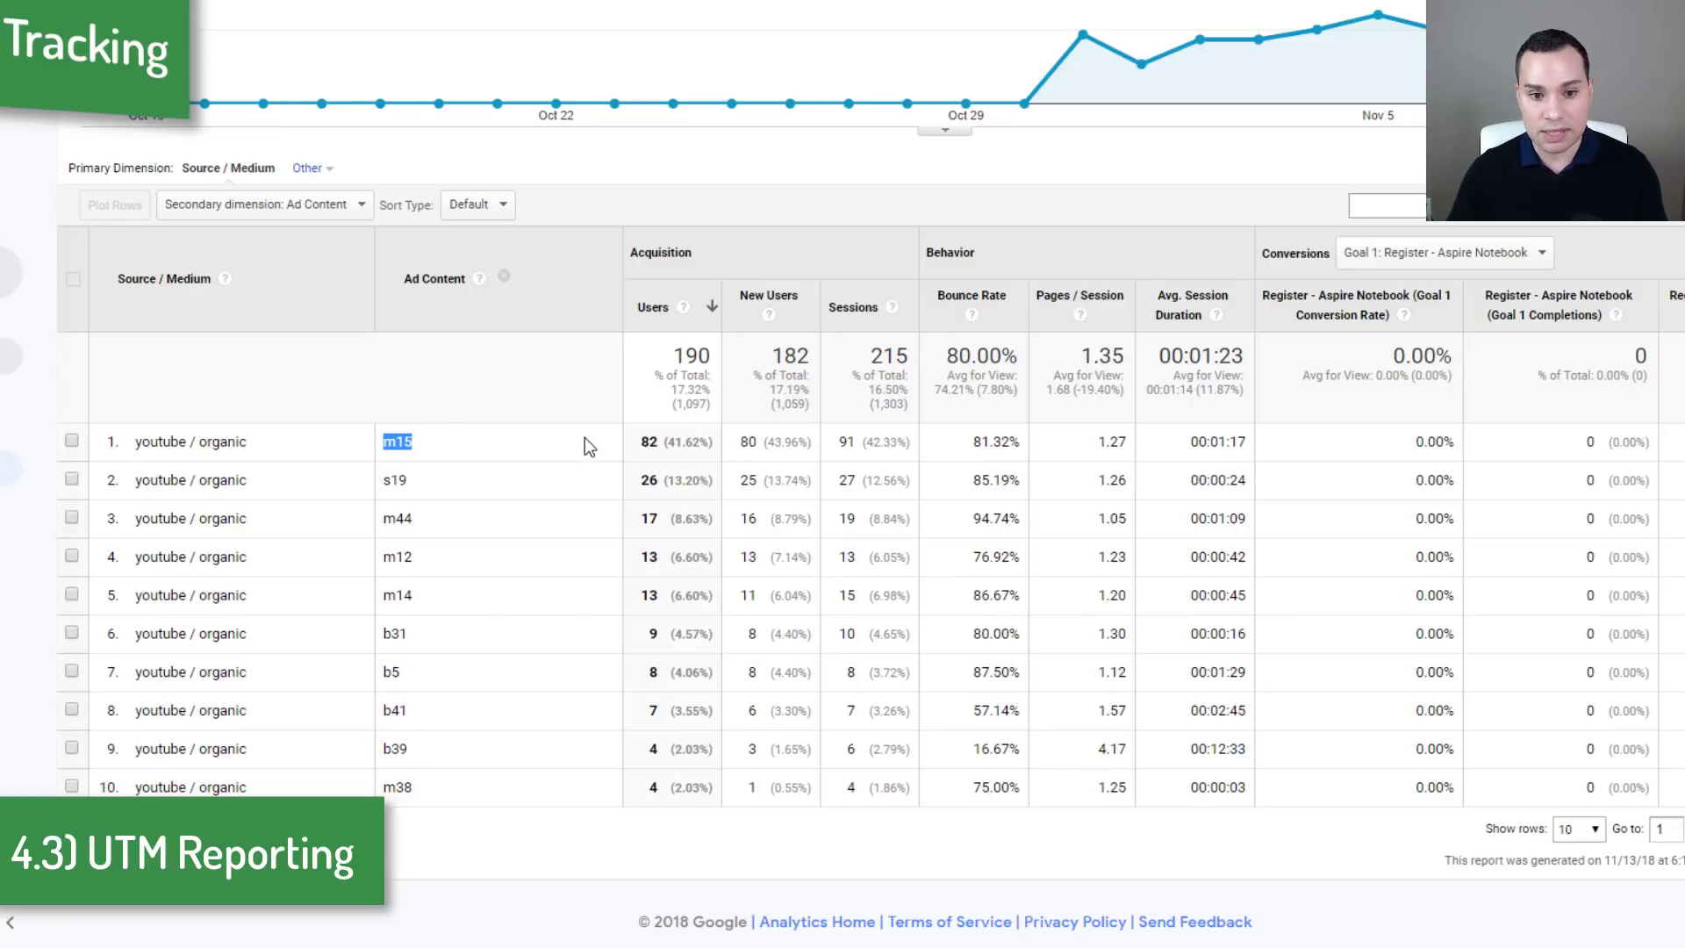
left_click_drag(640, 440, 665, 437)
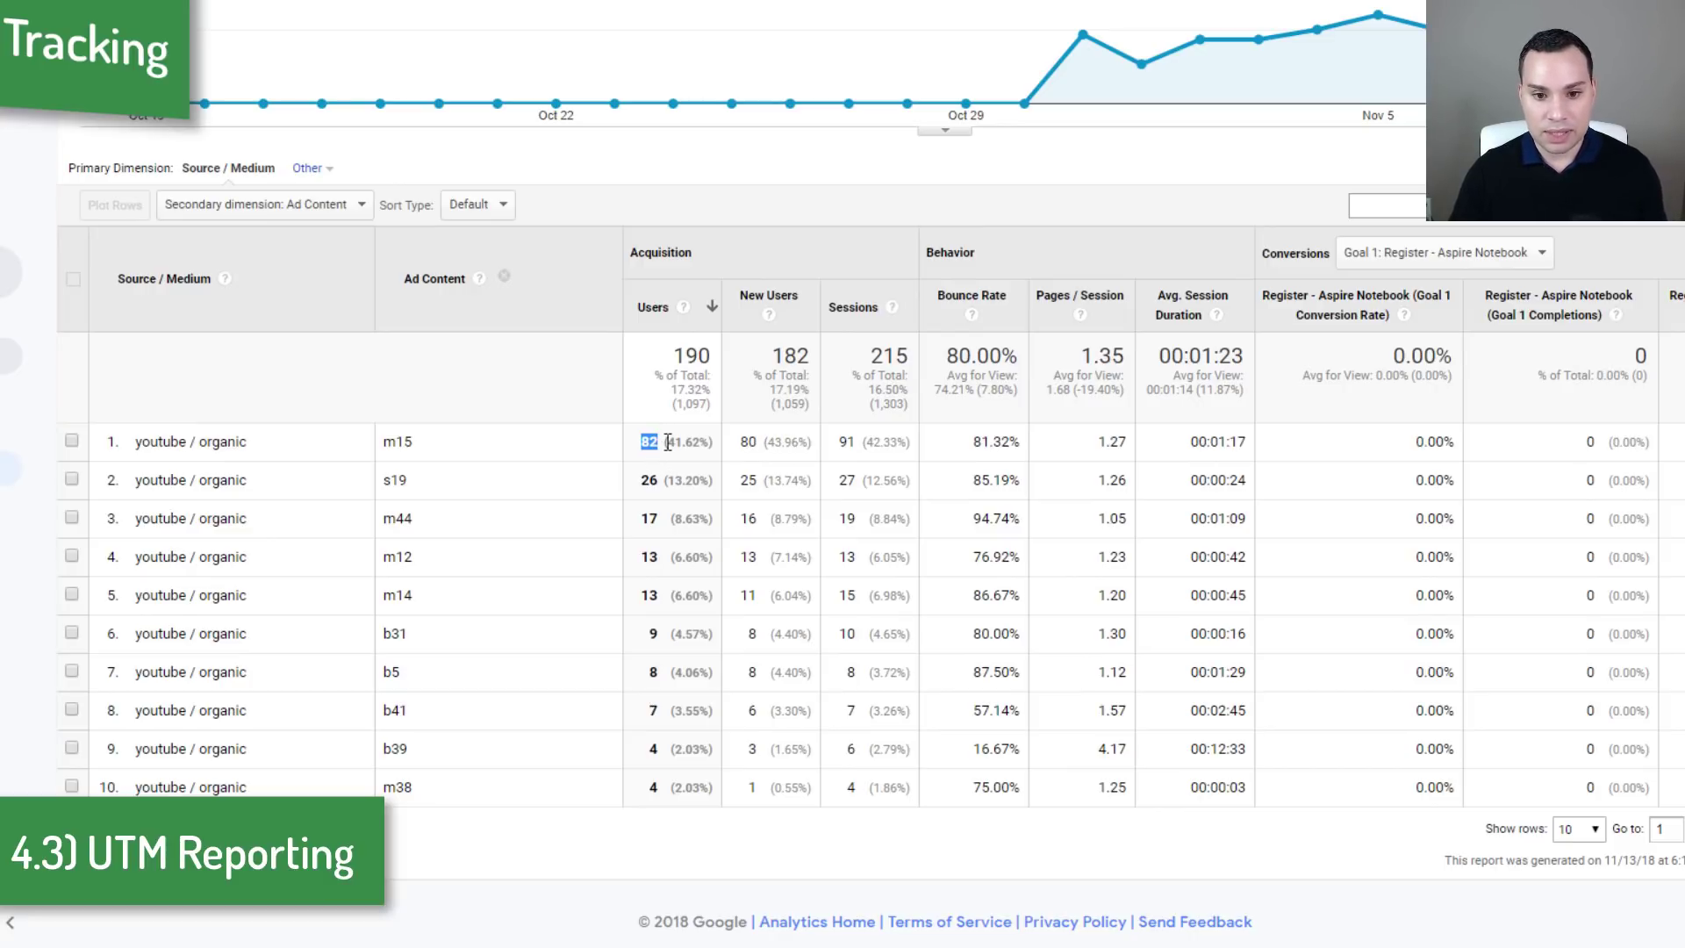
left_click(391, 439)
left_click_drag(386, 437, 1253, 444)
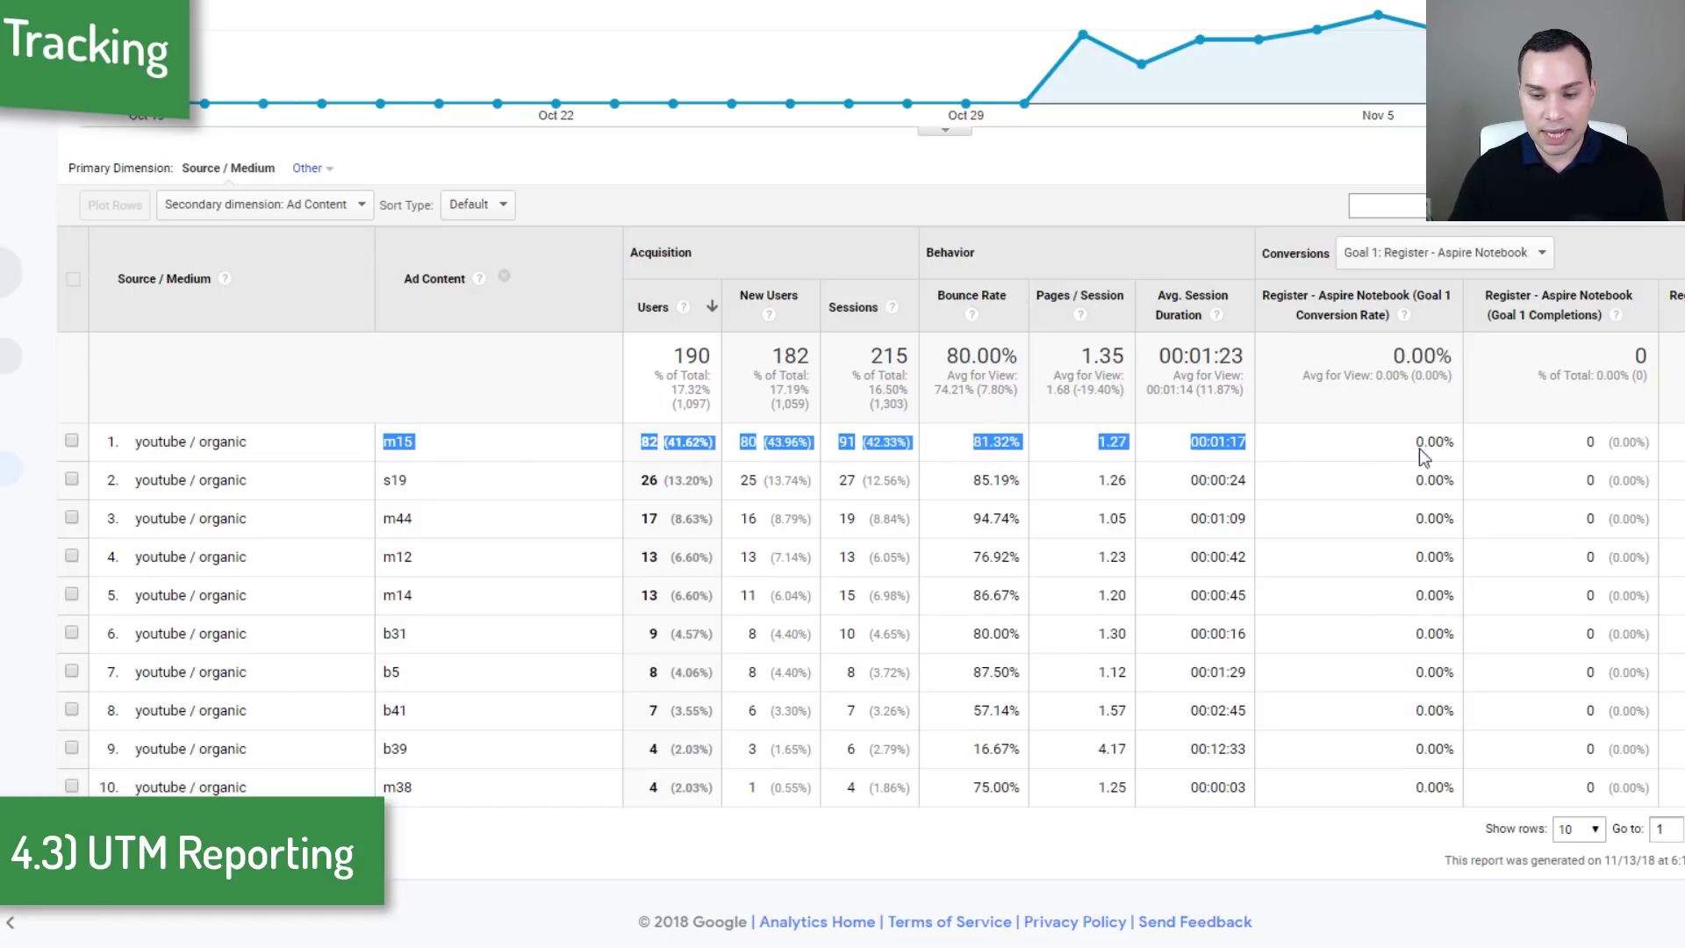
left_click_drag(1409, 443, 1457, 443)
left_click_drag(1614, 448, 1654, 446)
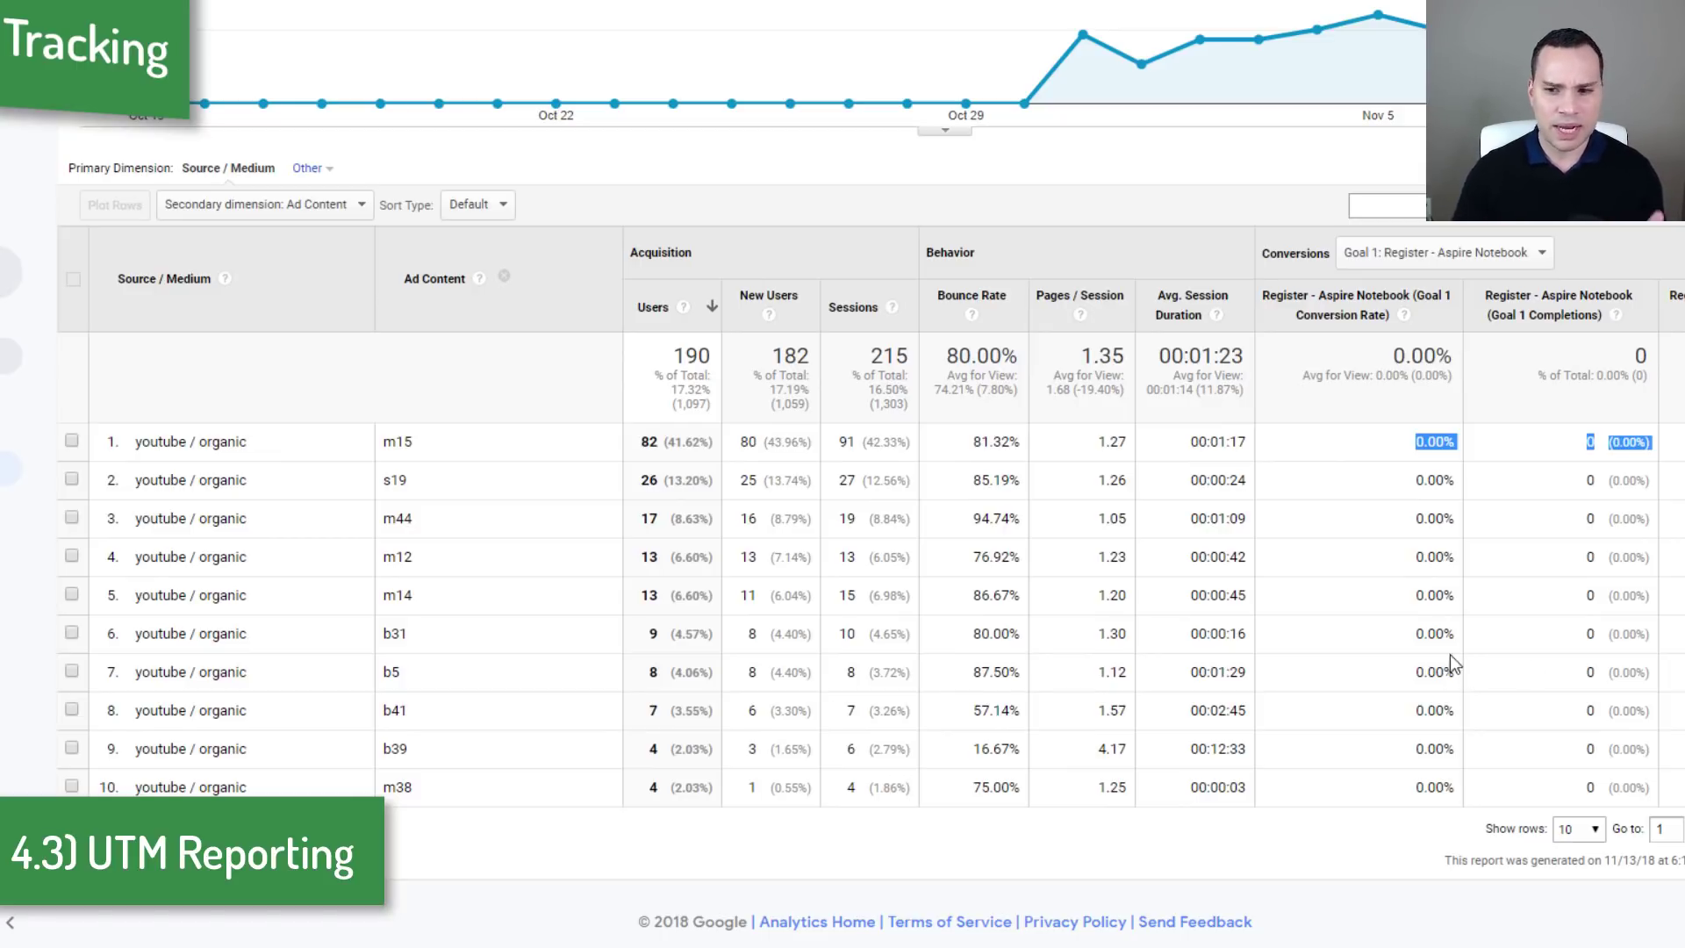
left_click(1365, 437)
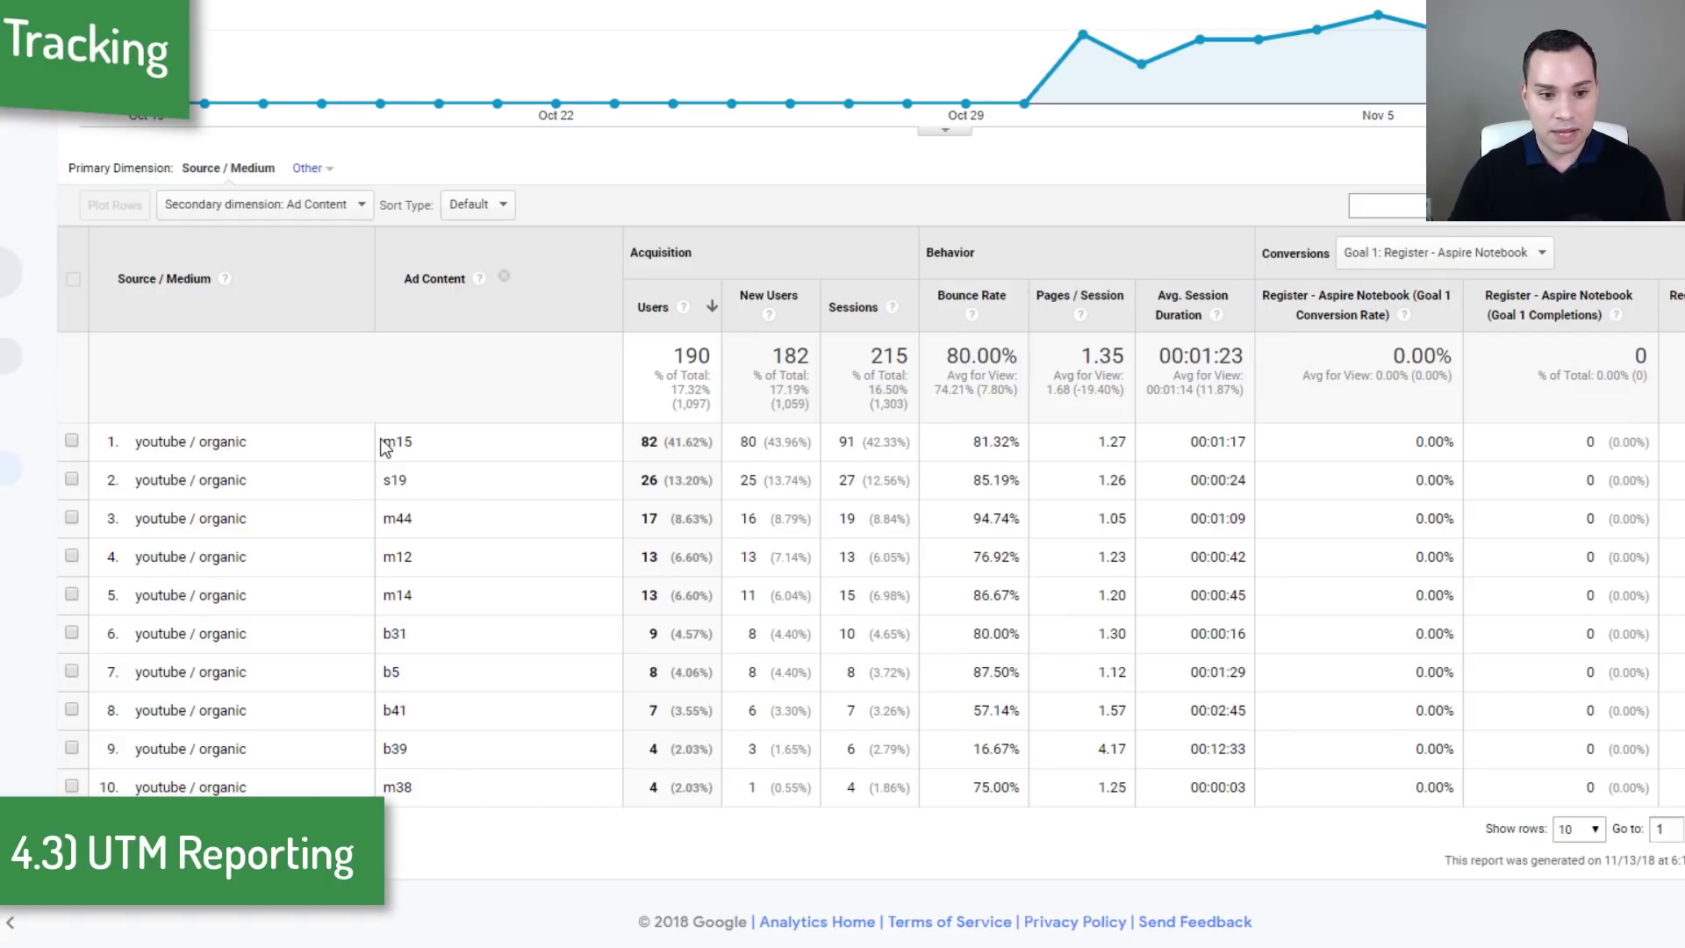
Step: Compare the m15, s19 and b39 ad content rows, and switch back to the Google Slides presentation
left_click_drag(381, 441, 384, 480)
double_click(401, 480)
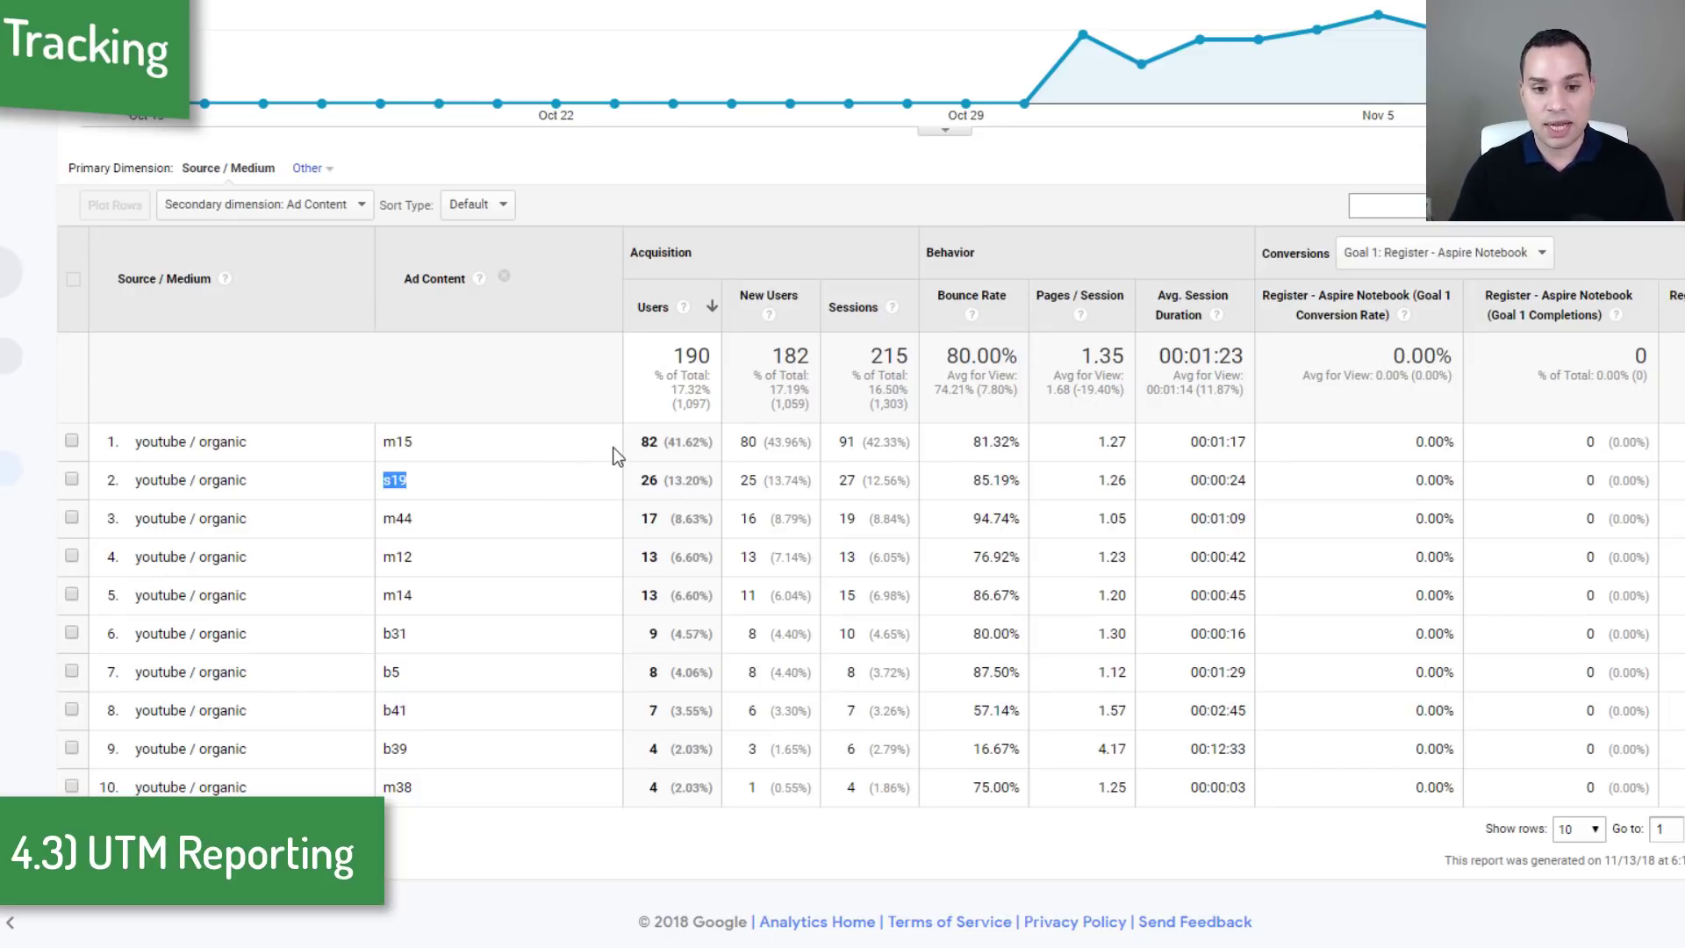
left_click(579, 444)
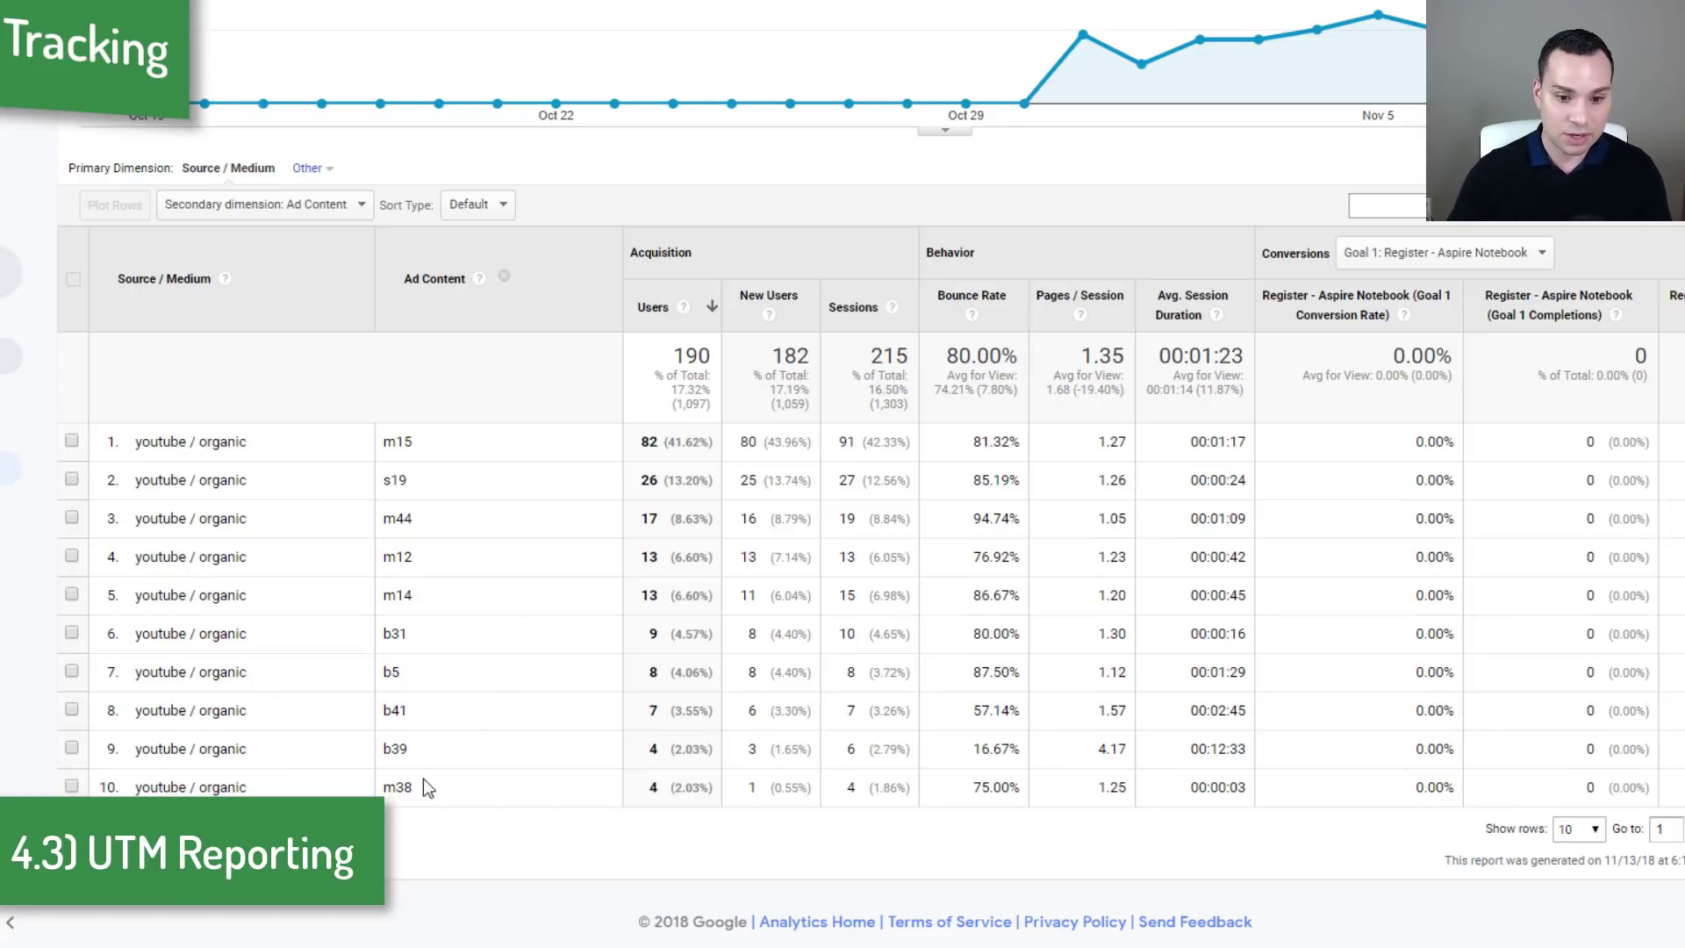
left_click_drag(412, 751, 382, 750)
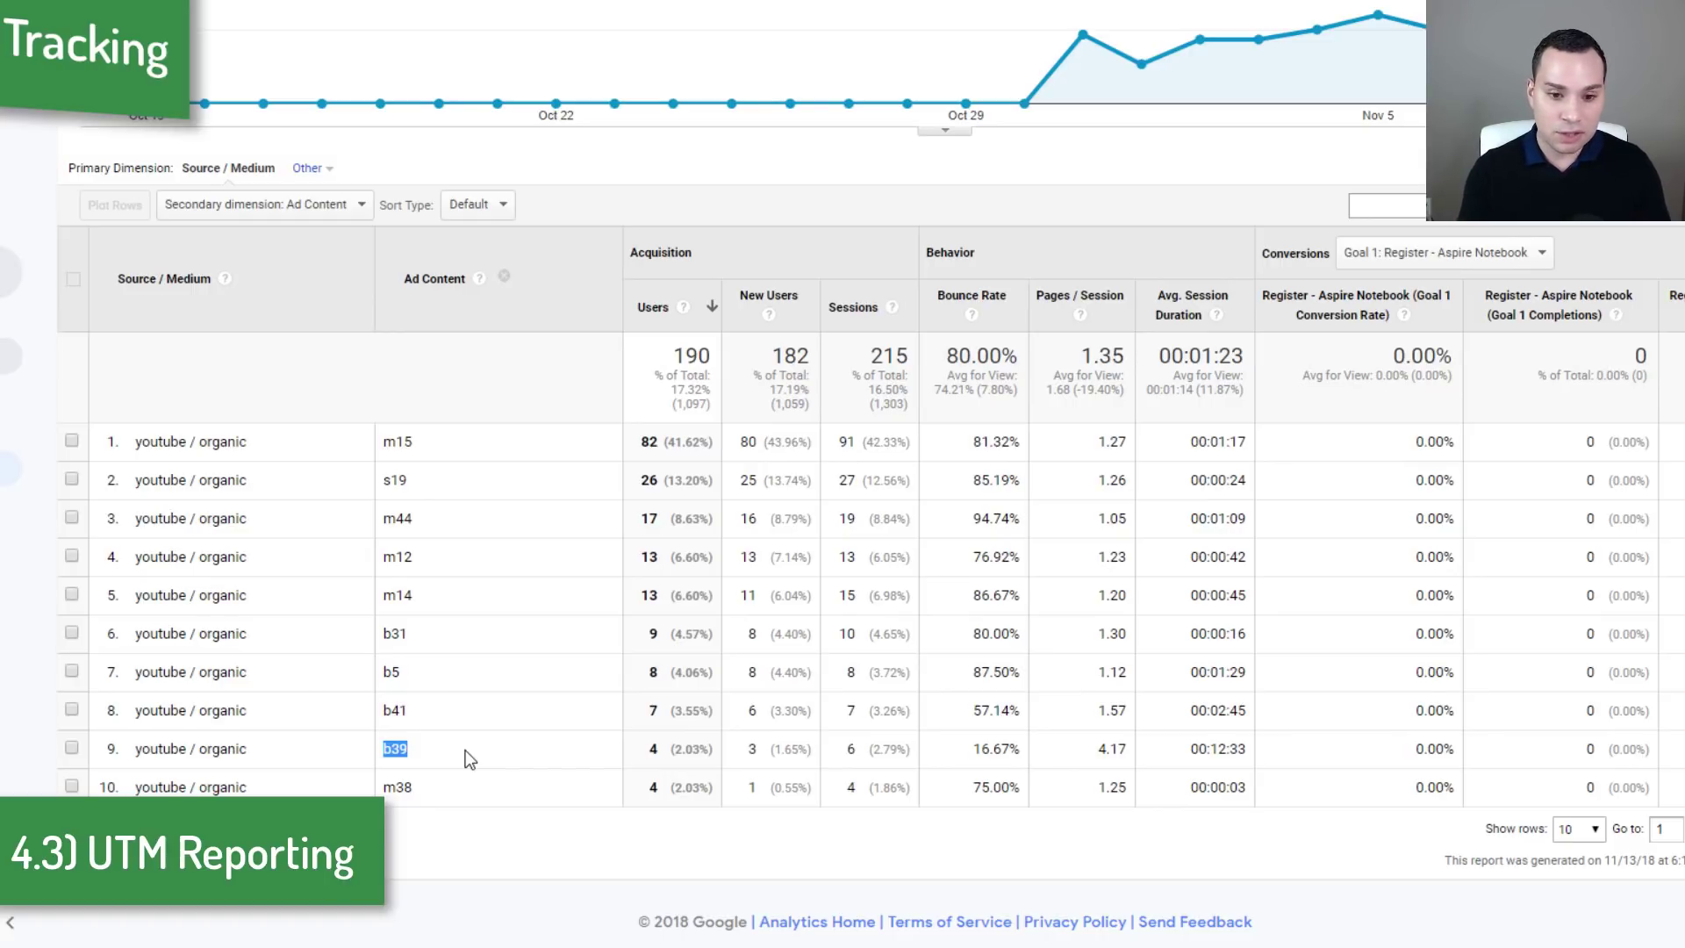
key("alt+Tab")
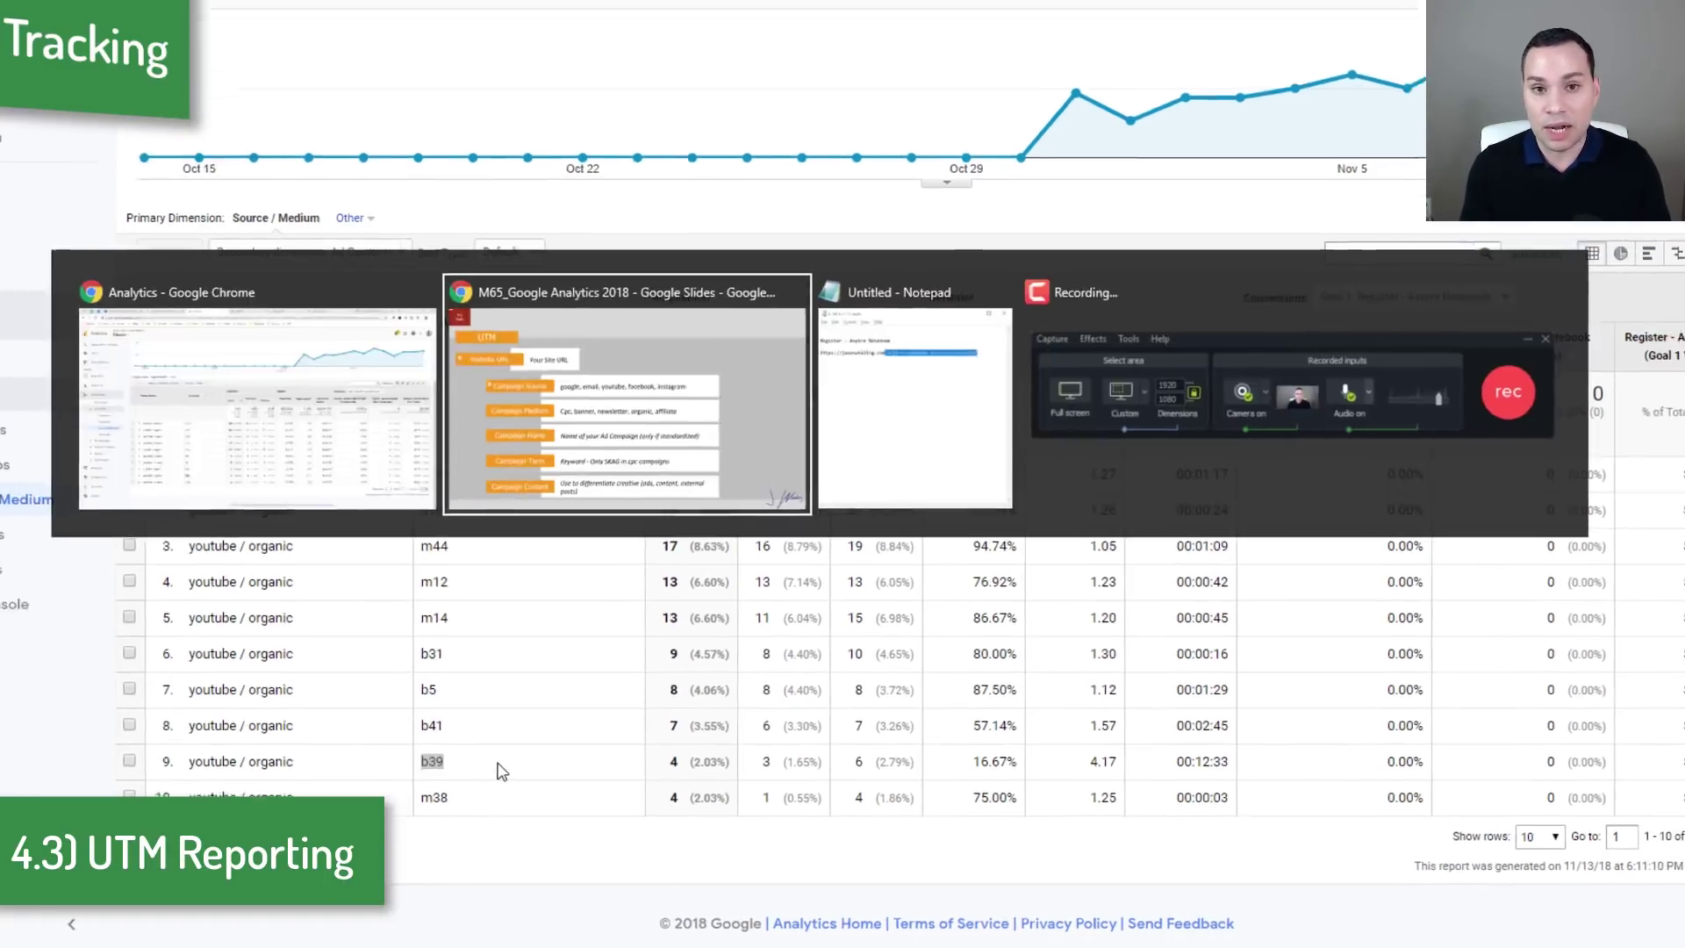
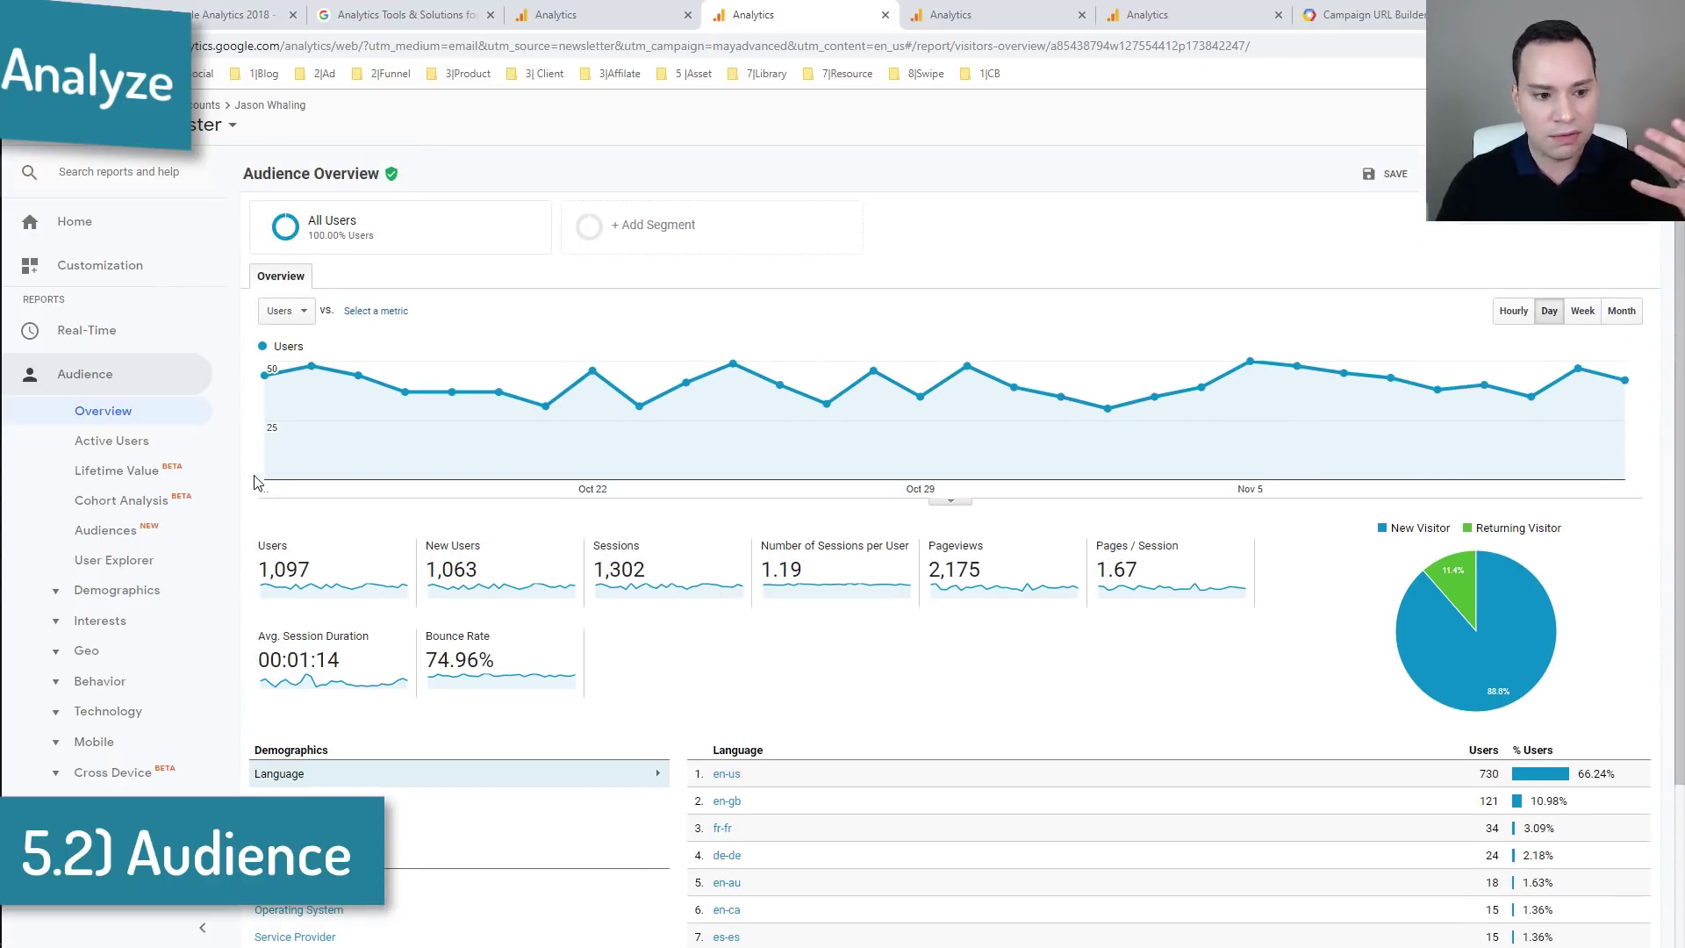
Step: Open the Age report in the Audience Demographics group and check which goals its conversion columns can show
scroll(255, 481, "down", 1)
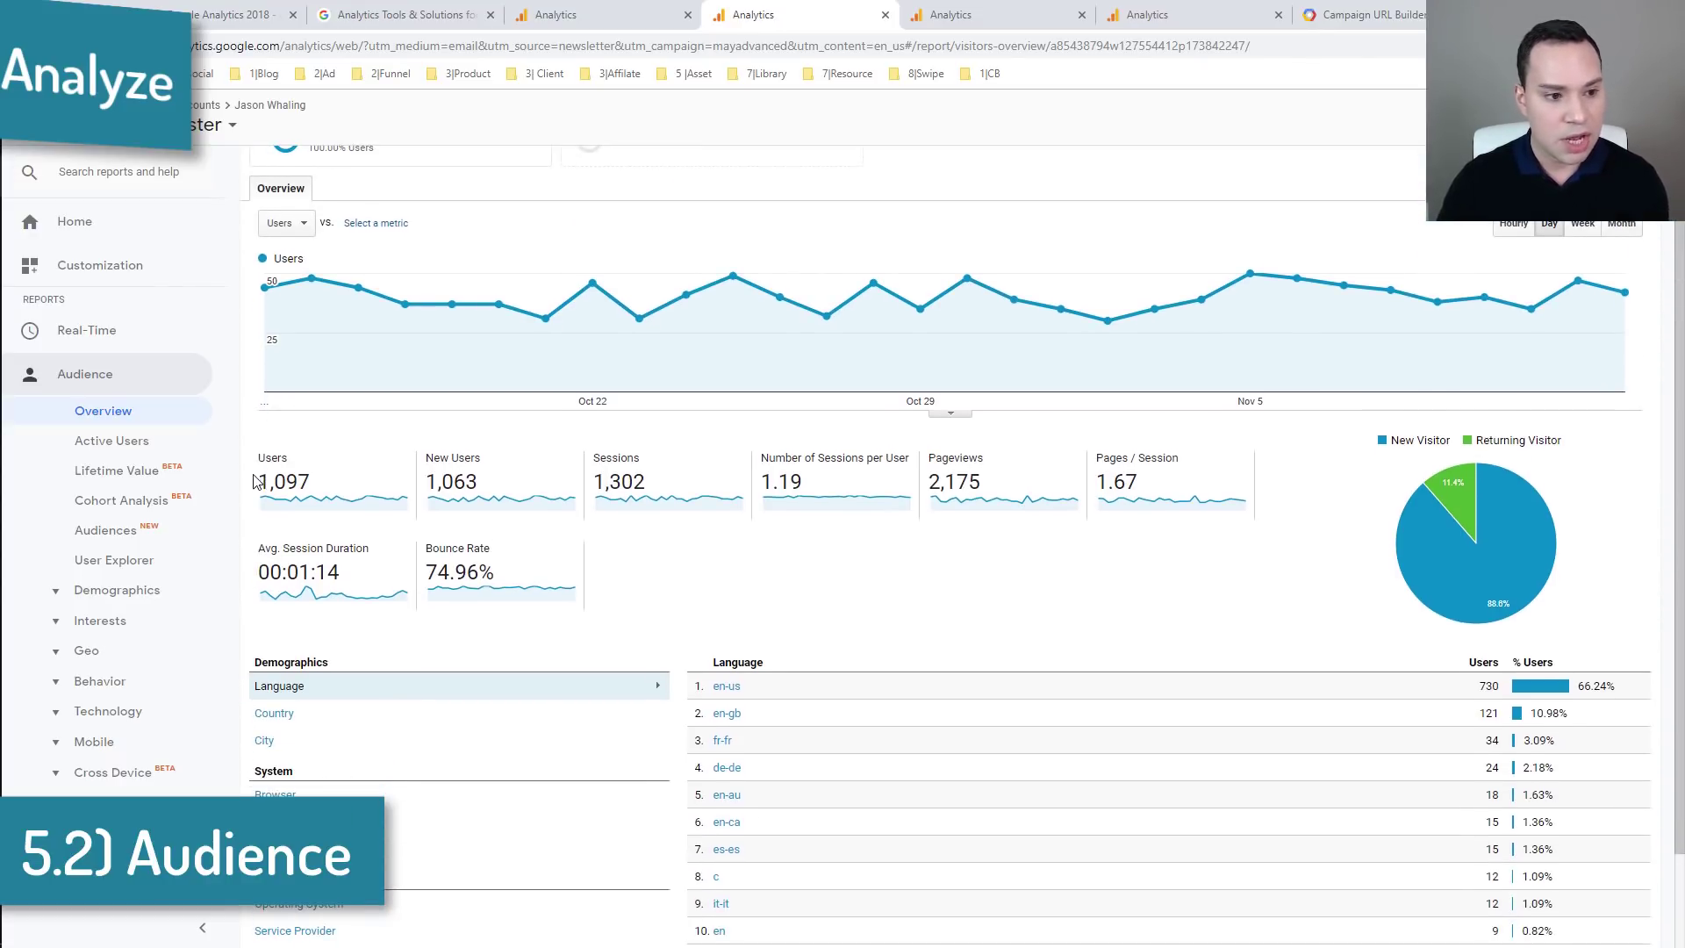
left_click(145, 583)
scroll(145, 583, "down", 3)
left_click(144, 389)
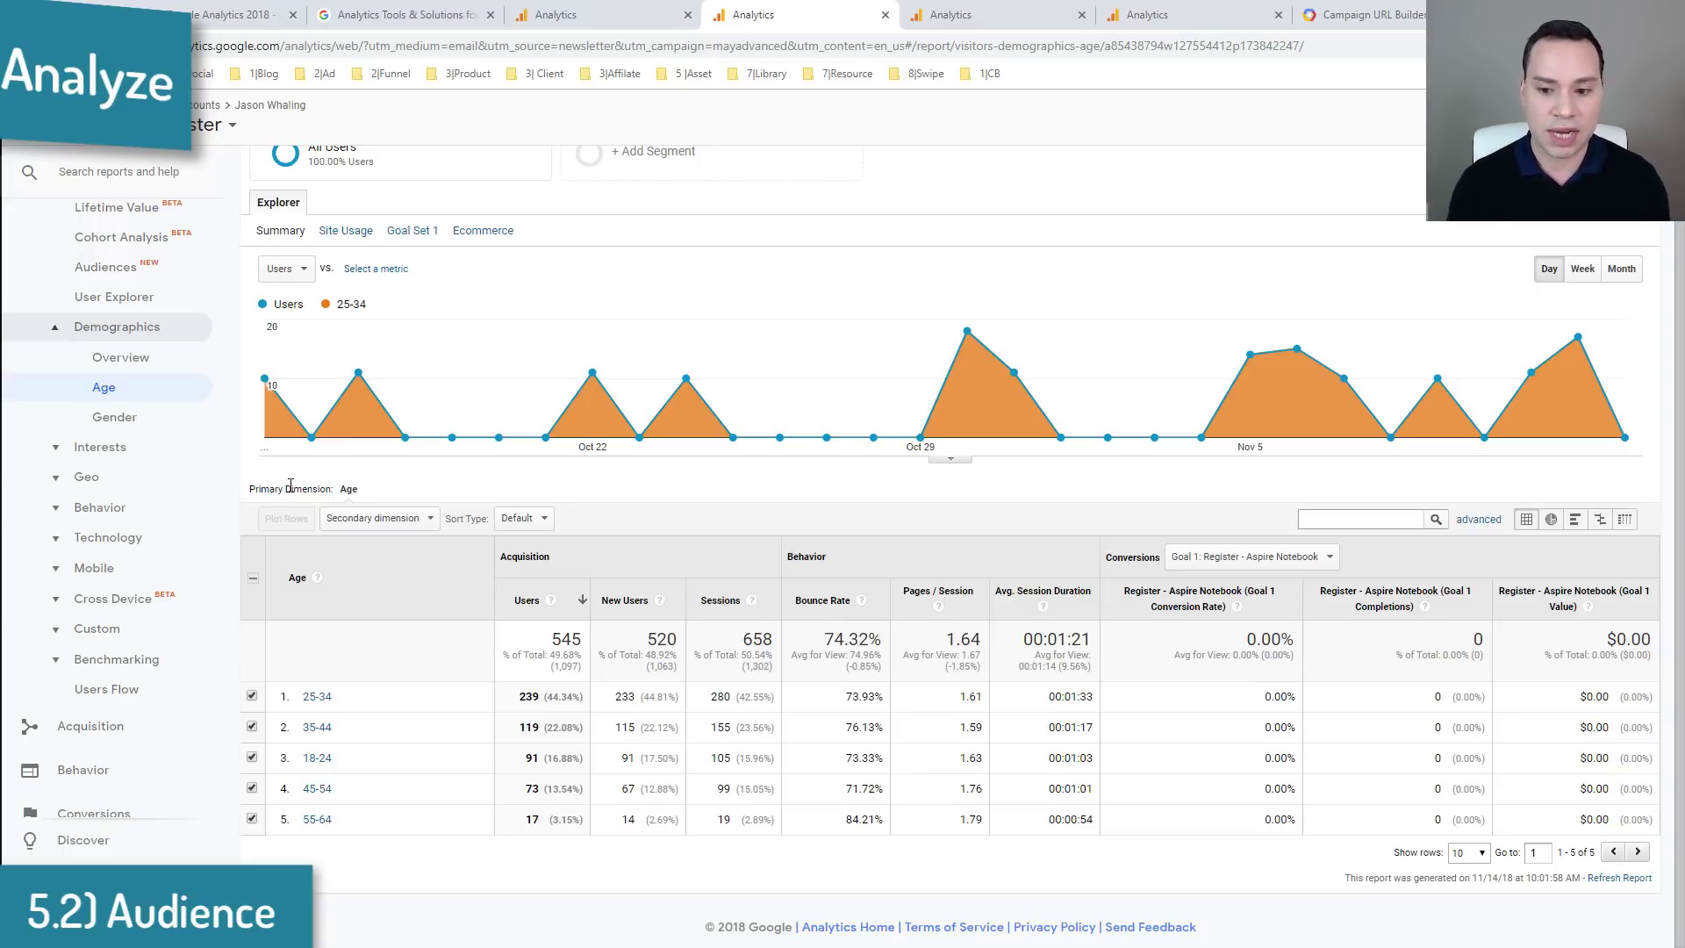
left_click(1329, 558)
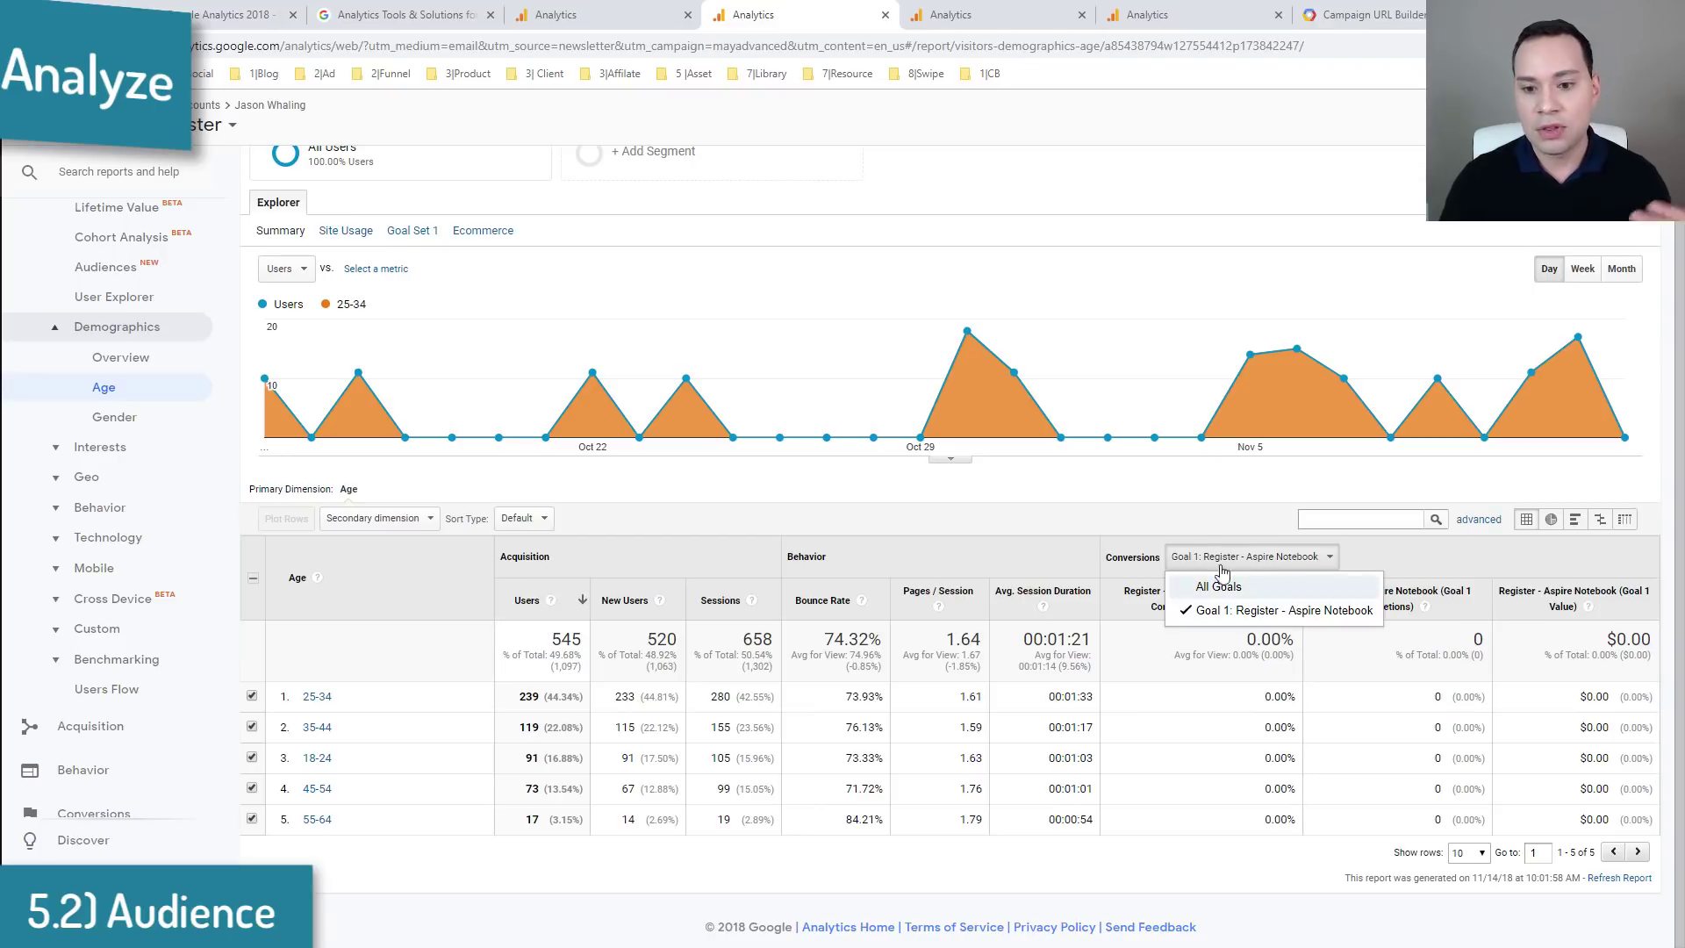
left_click(1195, 513)
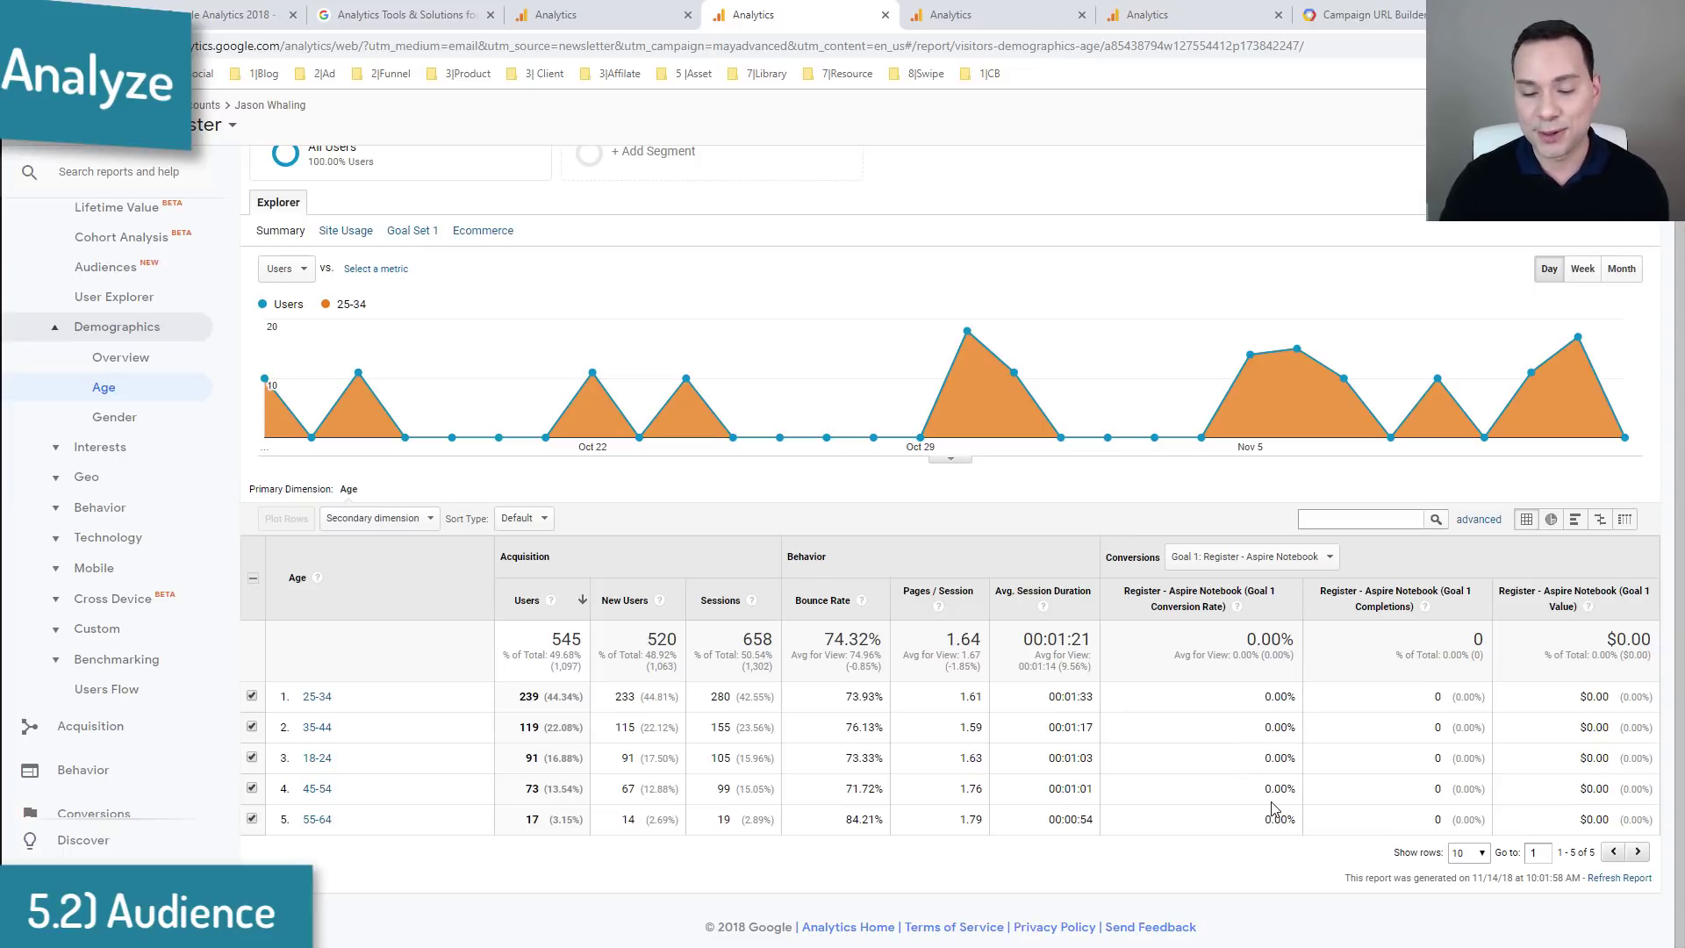
Step: View the Gender report, and open the Affinity Categories report under Interests to review its category rows
left_click(117, 429)
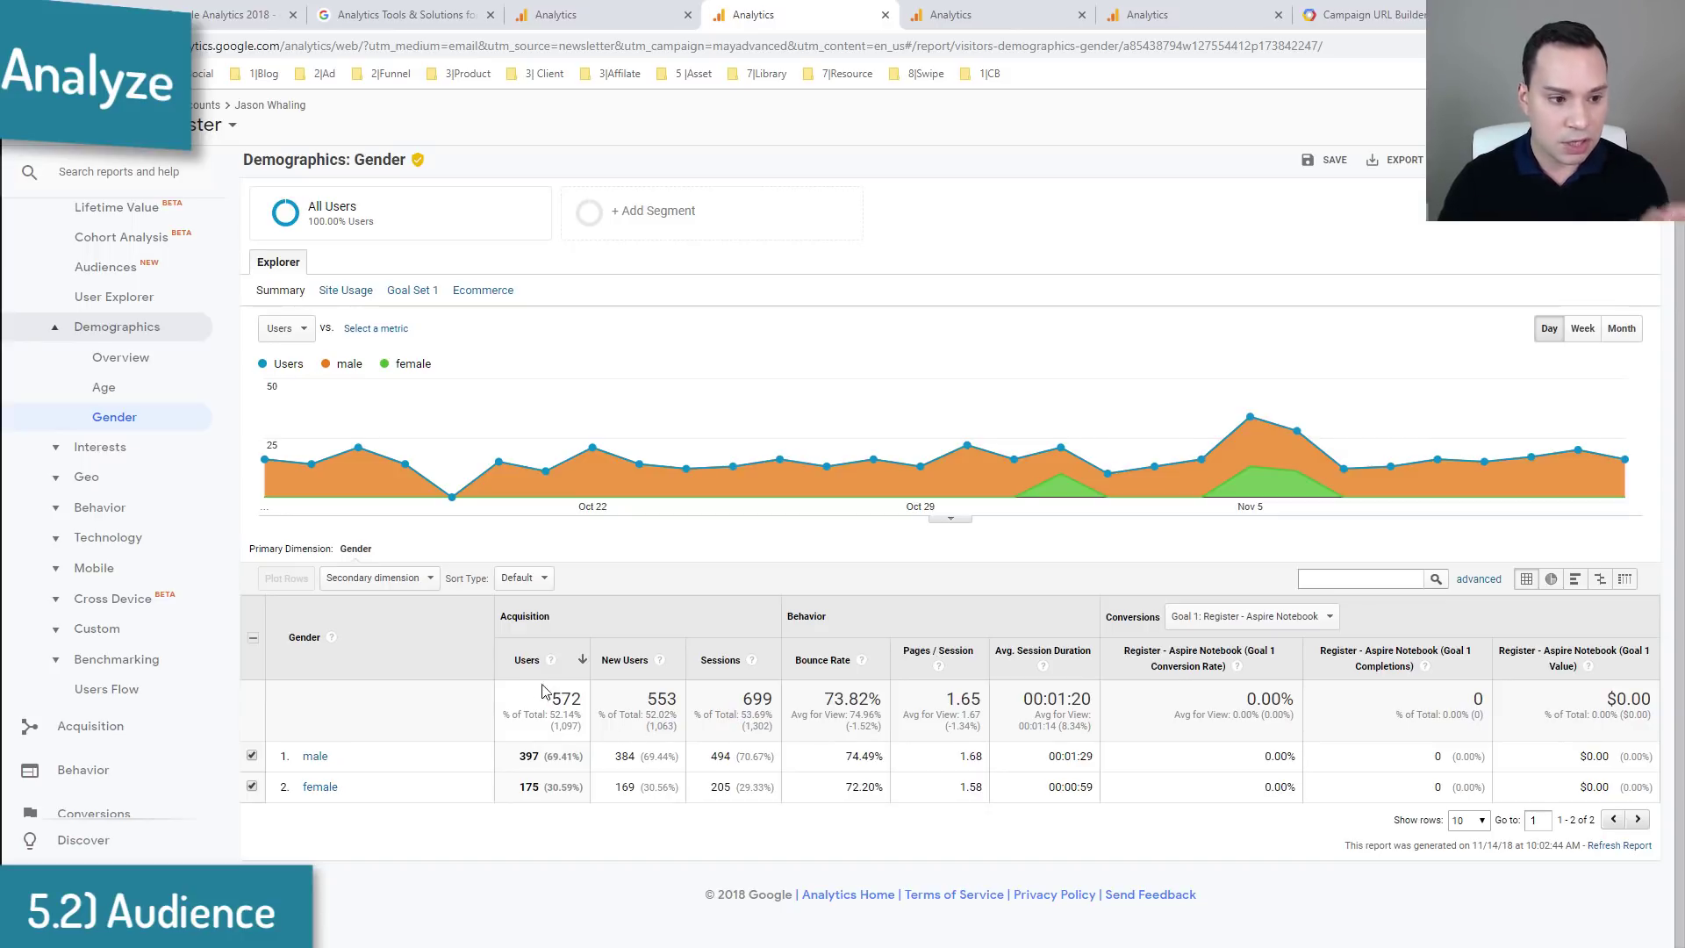
left_click(105, 447)
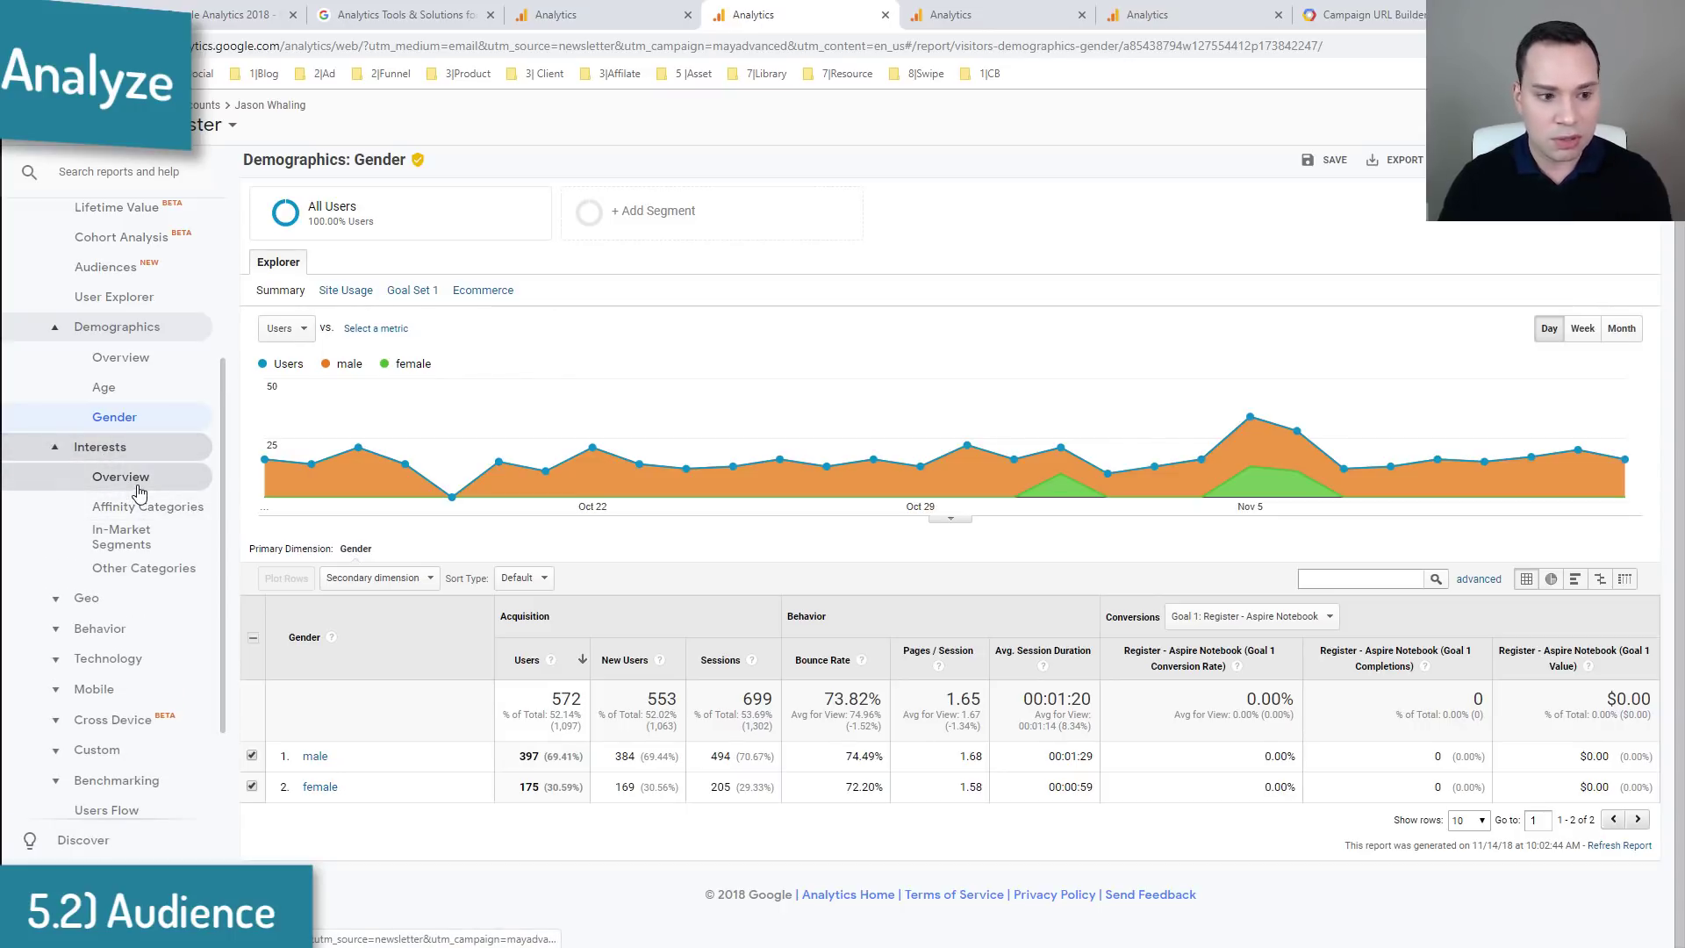
left_click(149, 520)
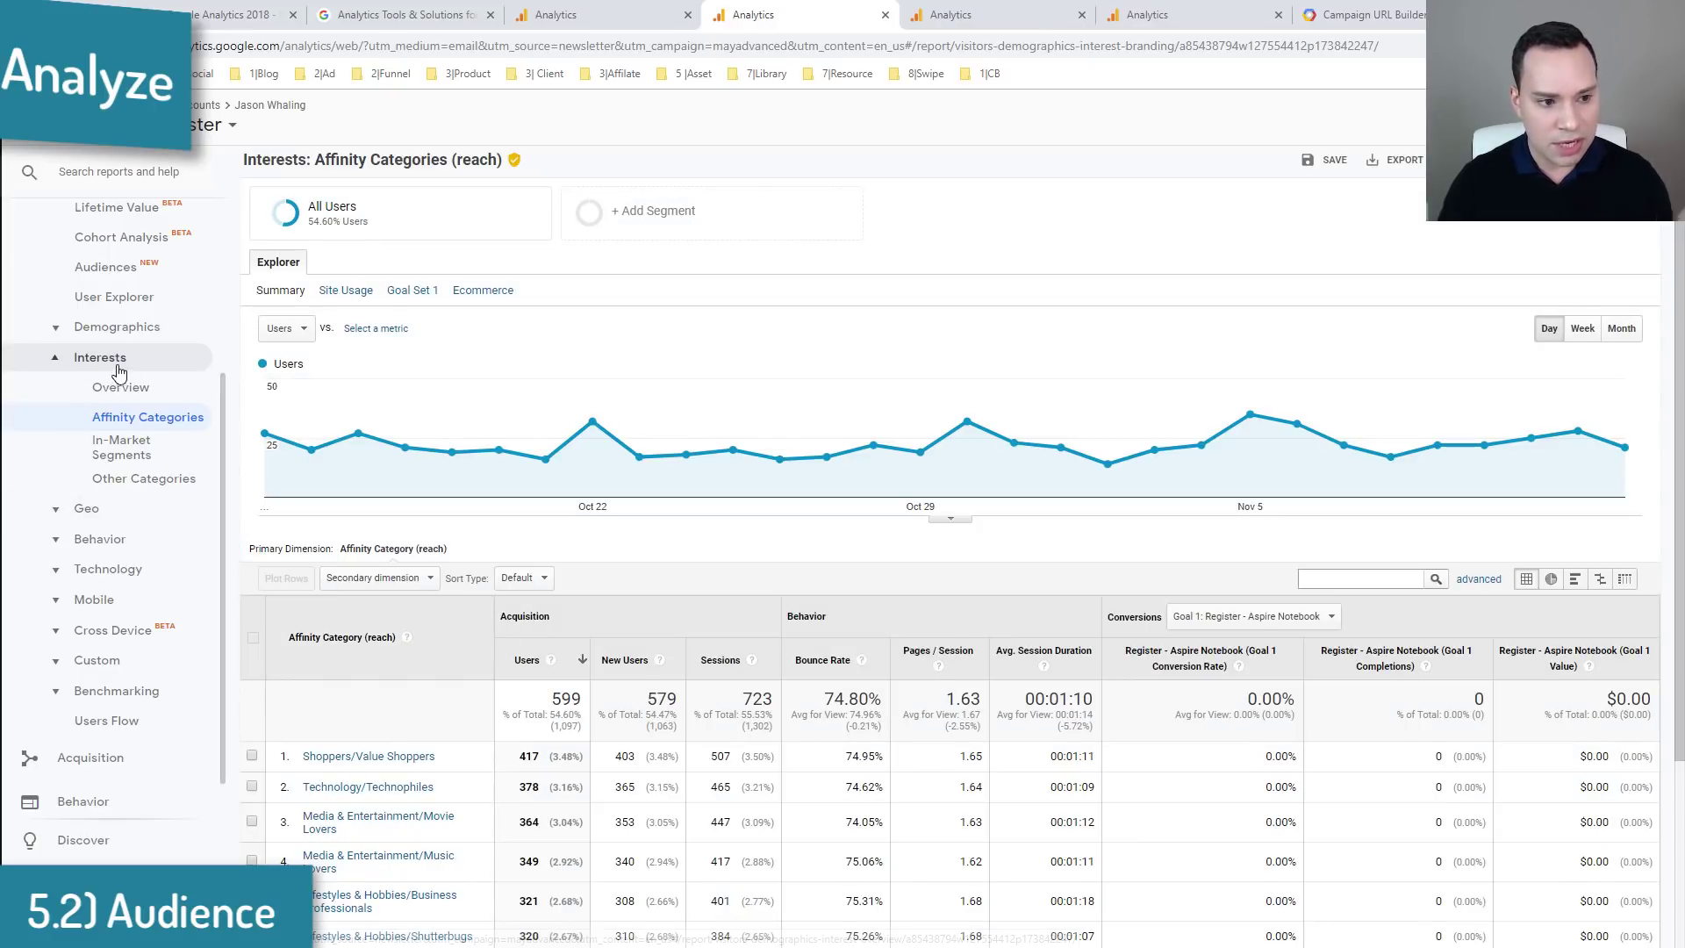
scroll(504, 562, "down", 3)
scroll(505, 562, "down", 1)
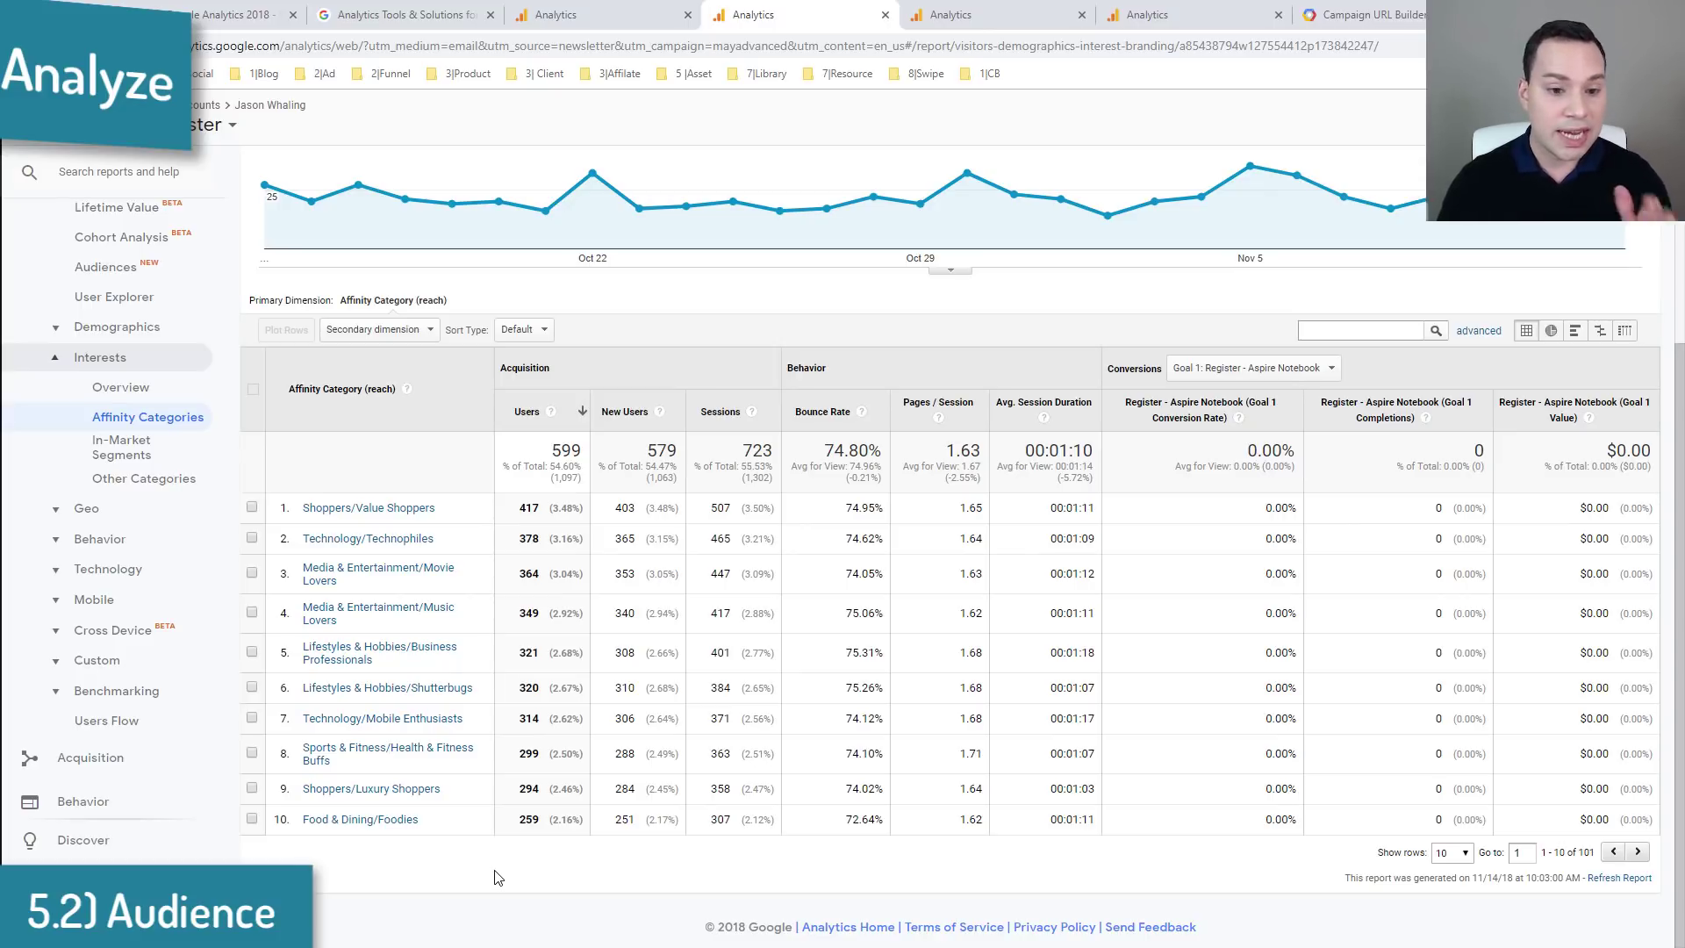
Step: Open the In-Market Segments report under Interests and look over its chart and segment rows
left_click(116, 446)
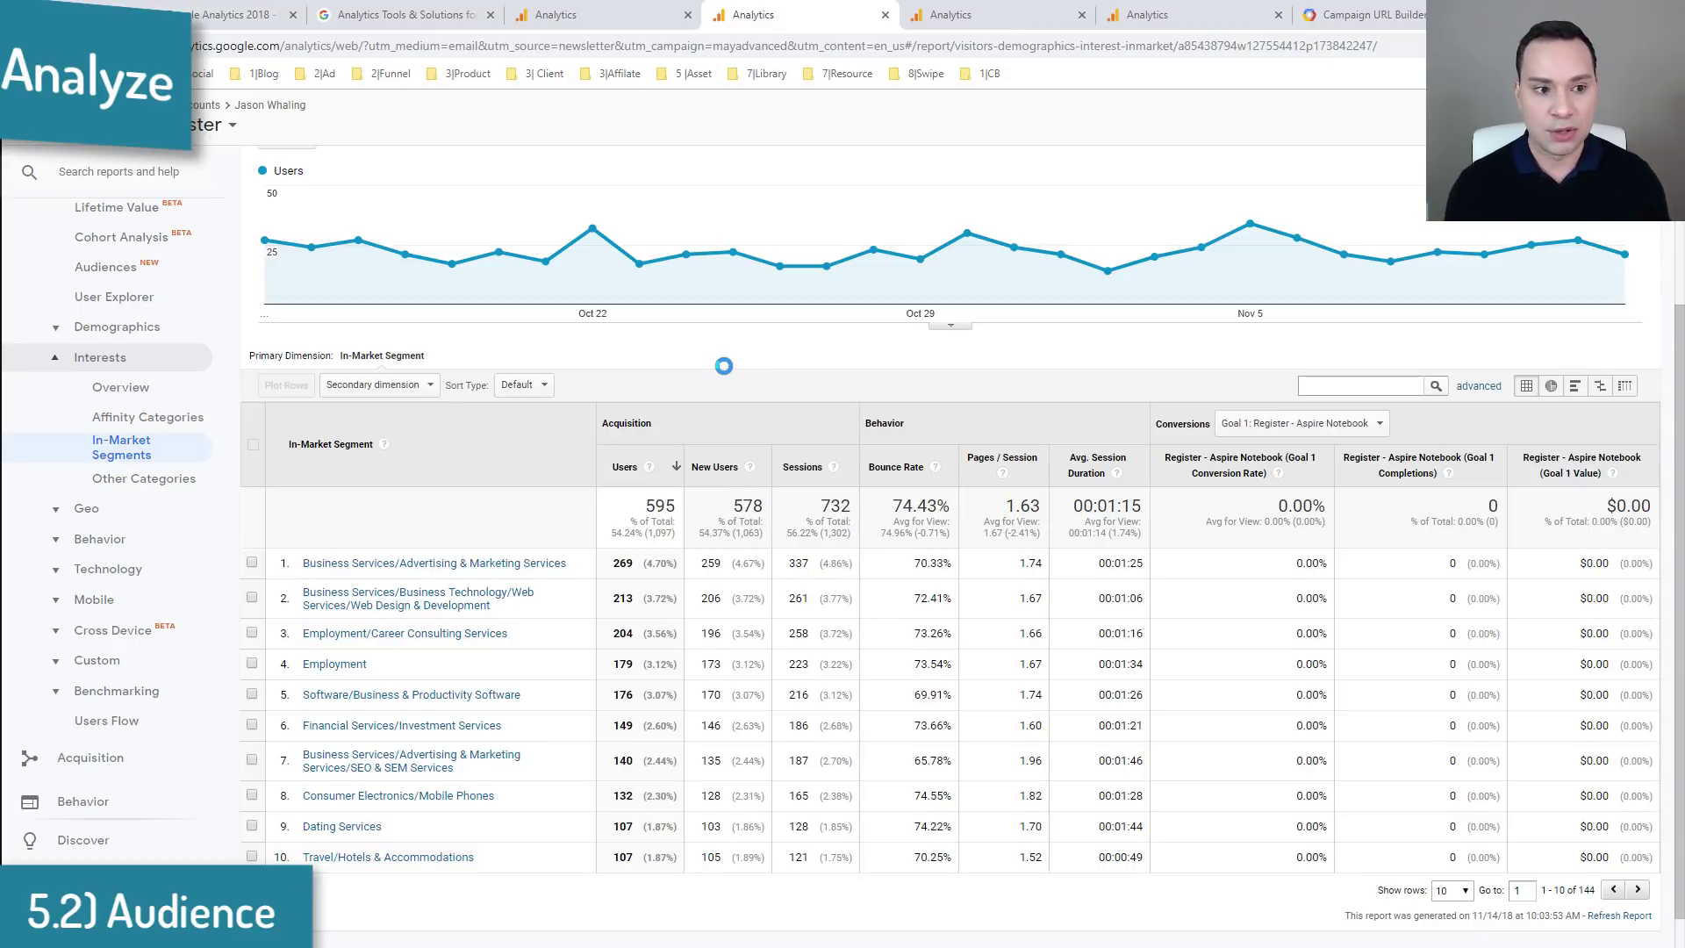
scroll(718, 418, "up", 3)
scroll(208, 463, "up", 3)
scroll(215, 473, "down", 2)
scroll(579, 566, "down", 1)
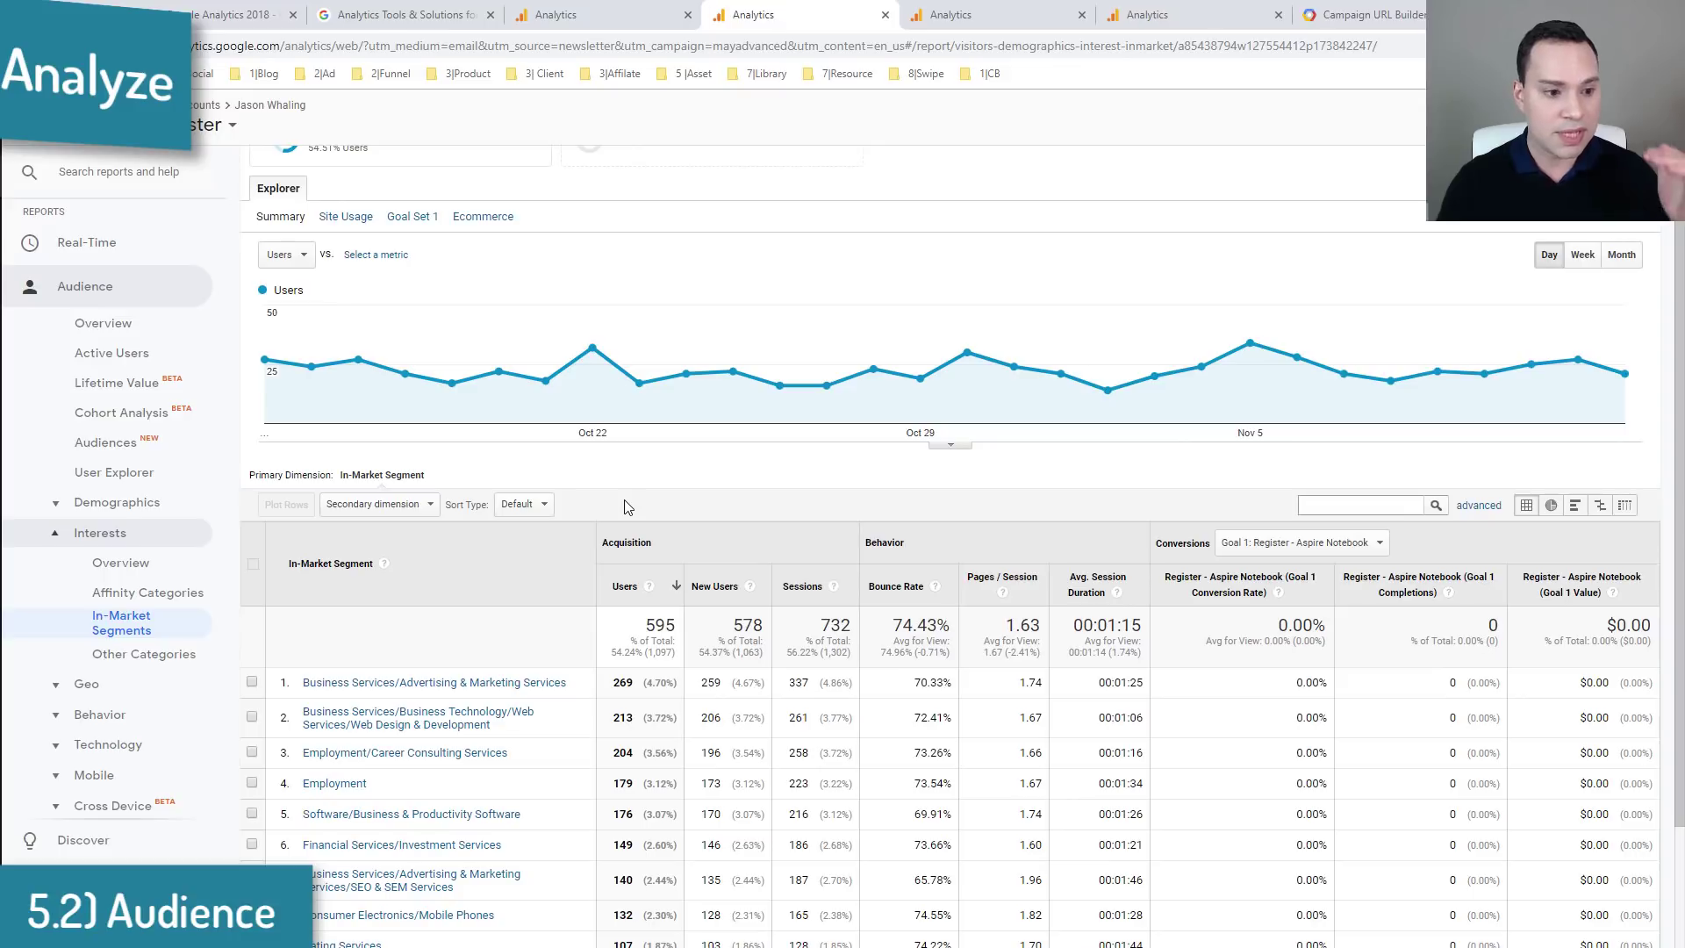
Step: Reveal the Demographics reports again, and switch to the Audience slide in Google Slides and advance the presentation
left_click(117, 502)
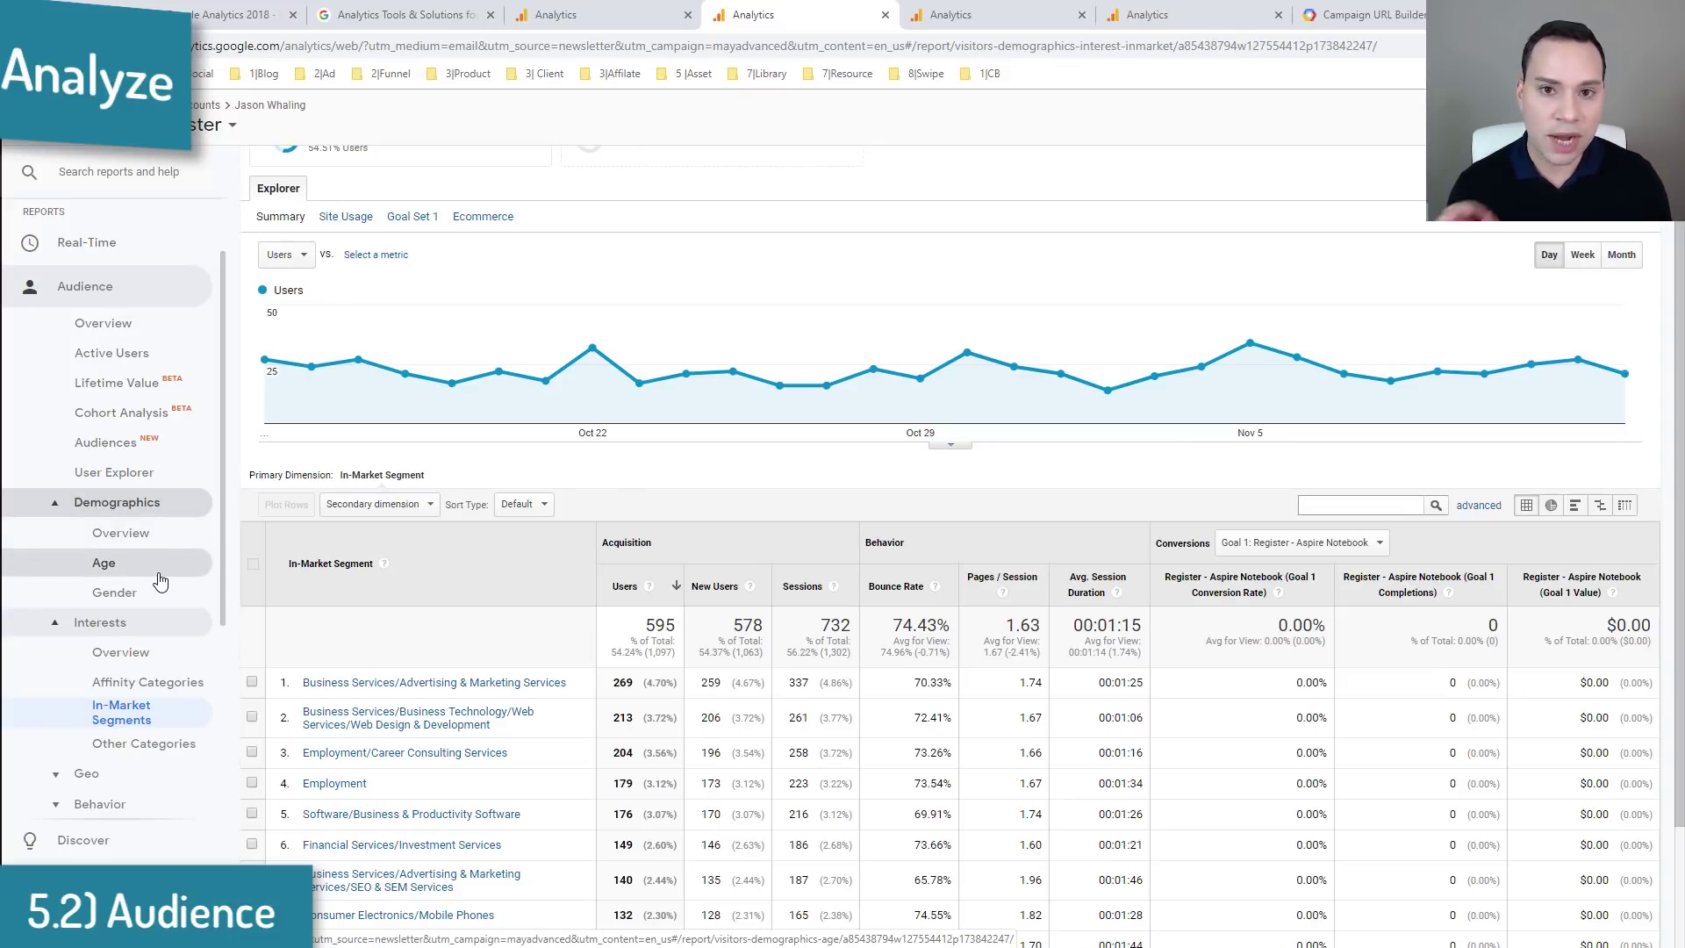
key("alt+Tab")
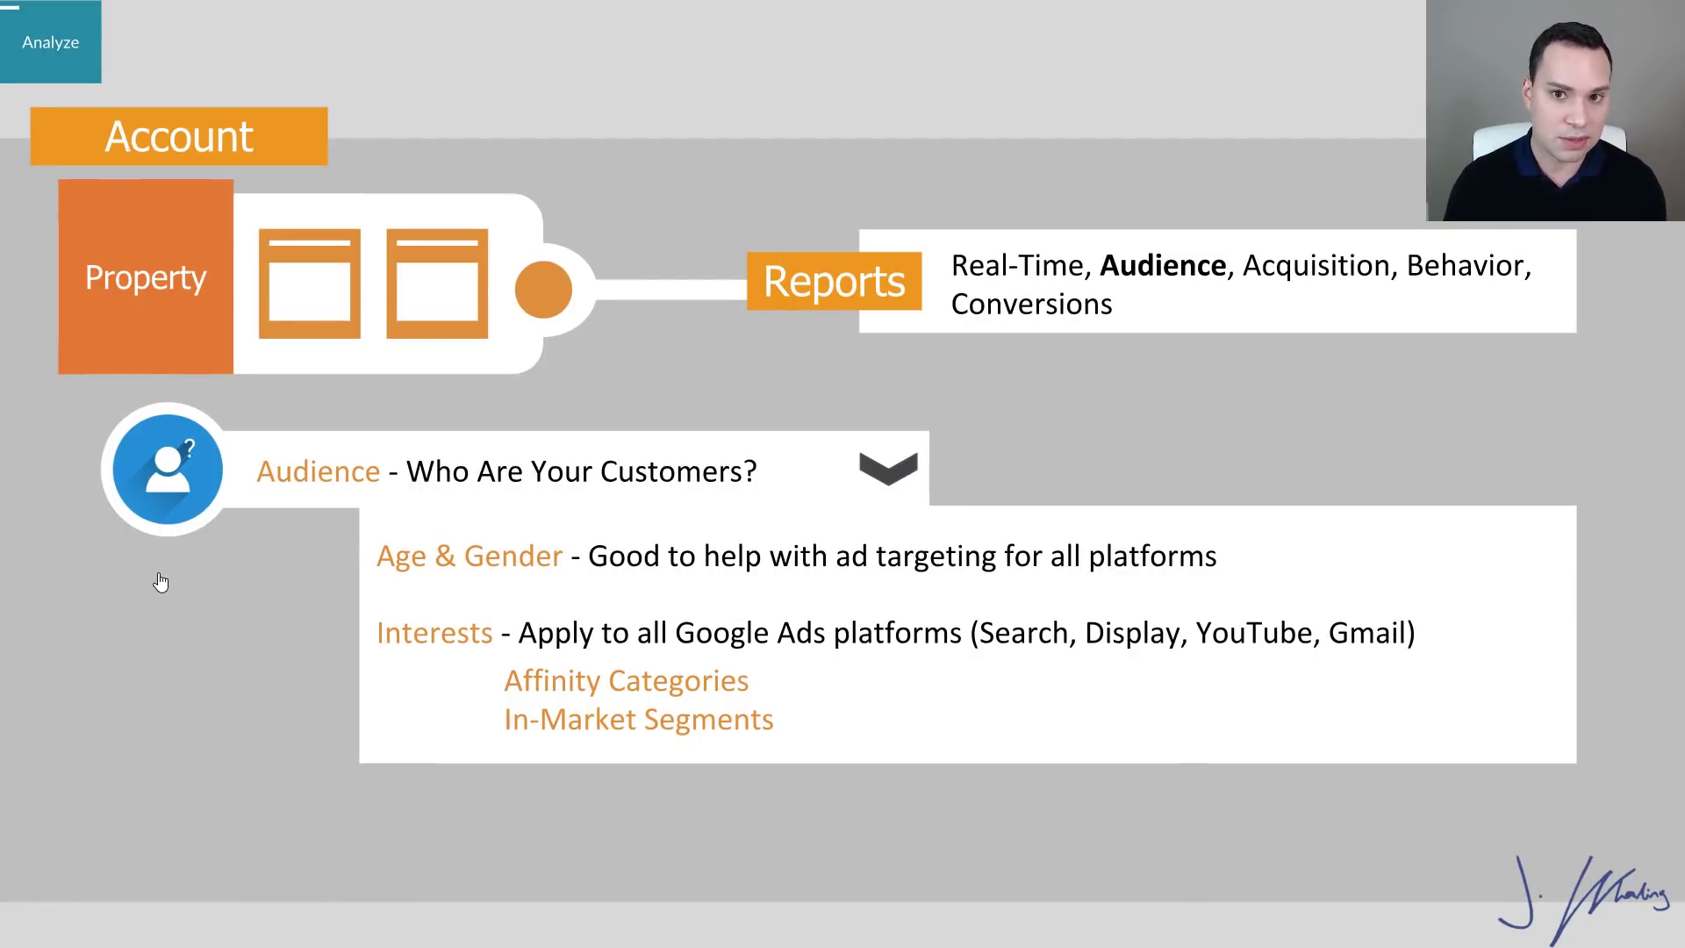
key("Right")
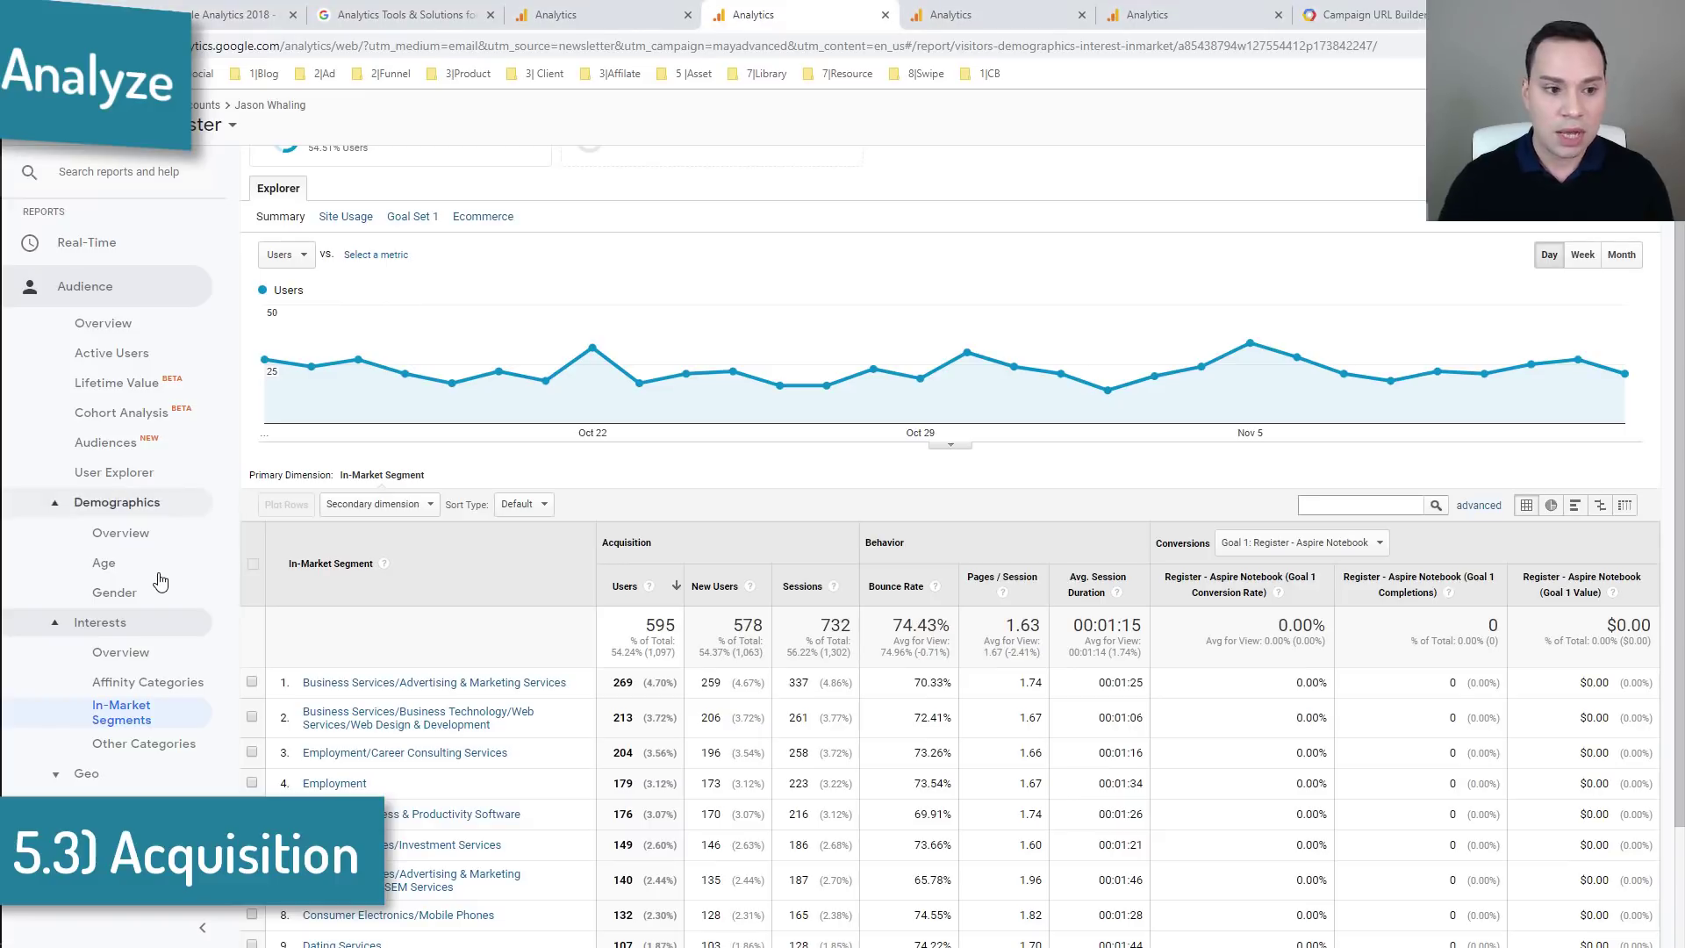
Step: Open the Channels report under Acquisition's All Traffic and bring its channel rows into view
scroll(233, 500, "down", 1)
scroll(114, 684, "down", 3)
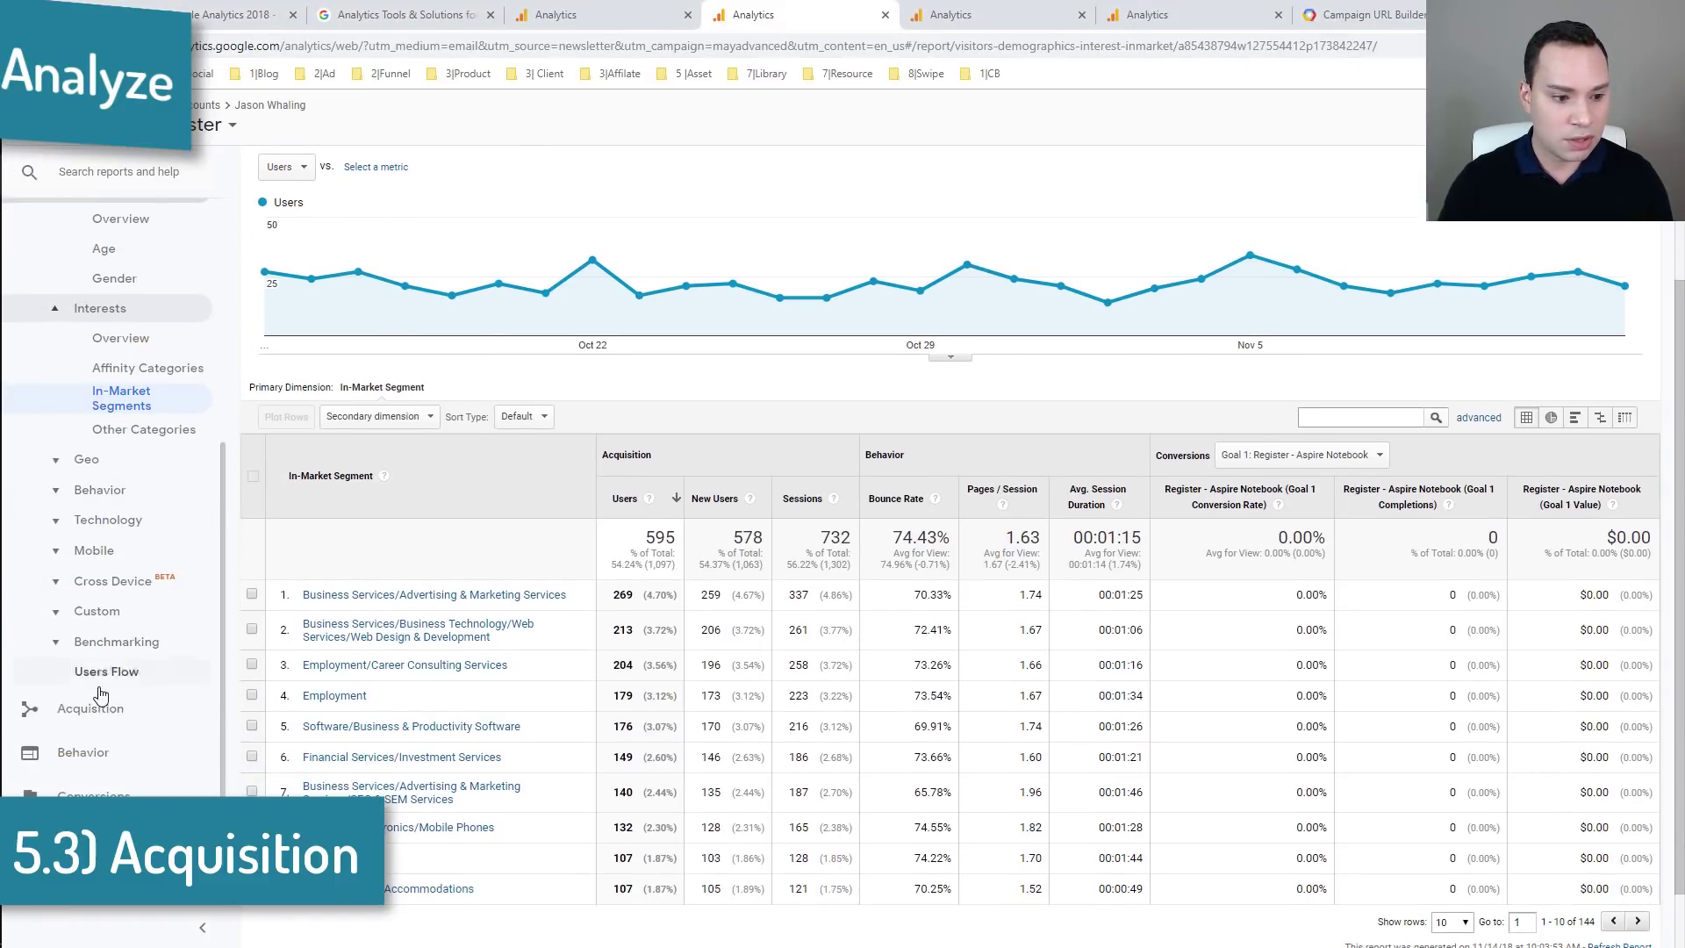
left_click(91, 708)
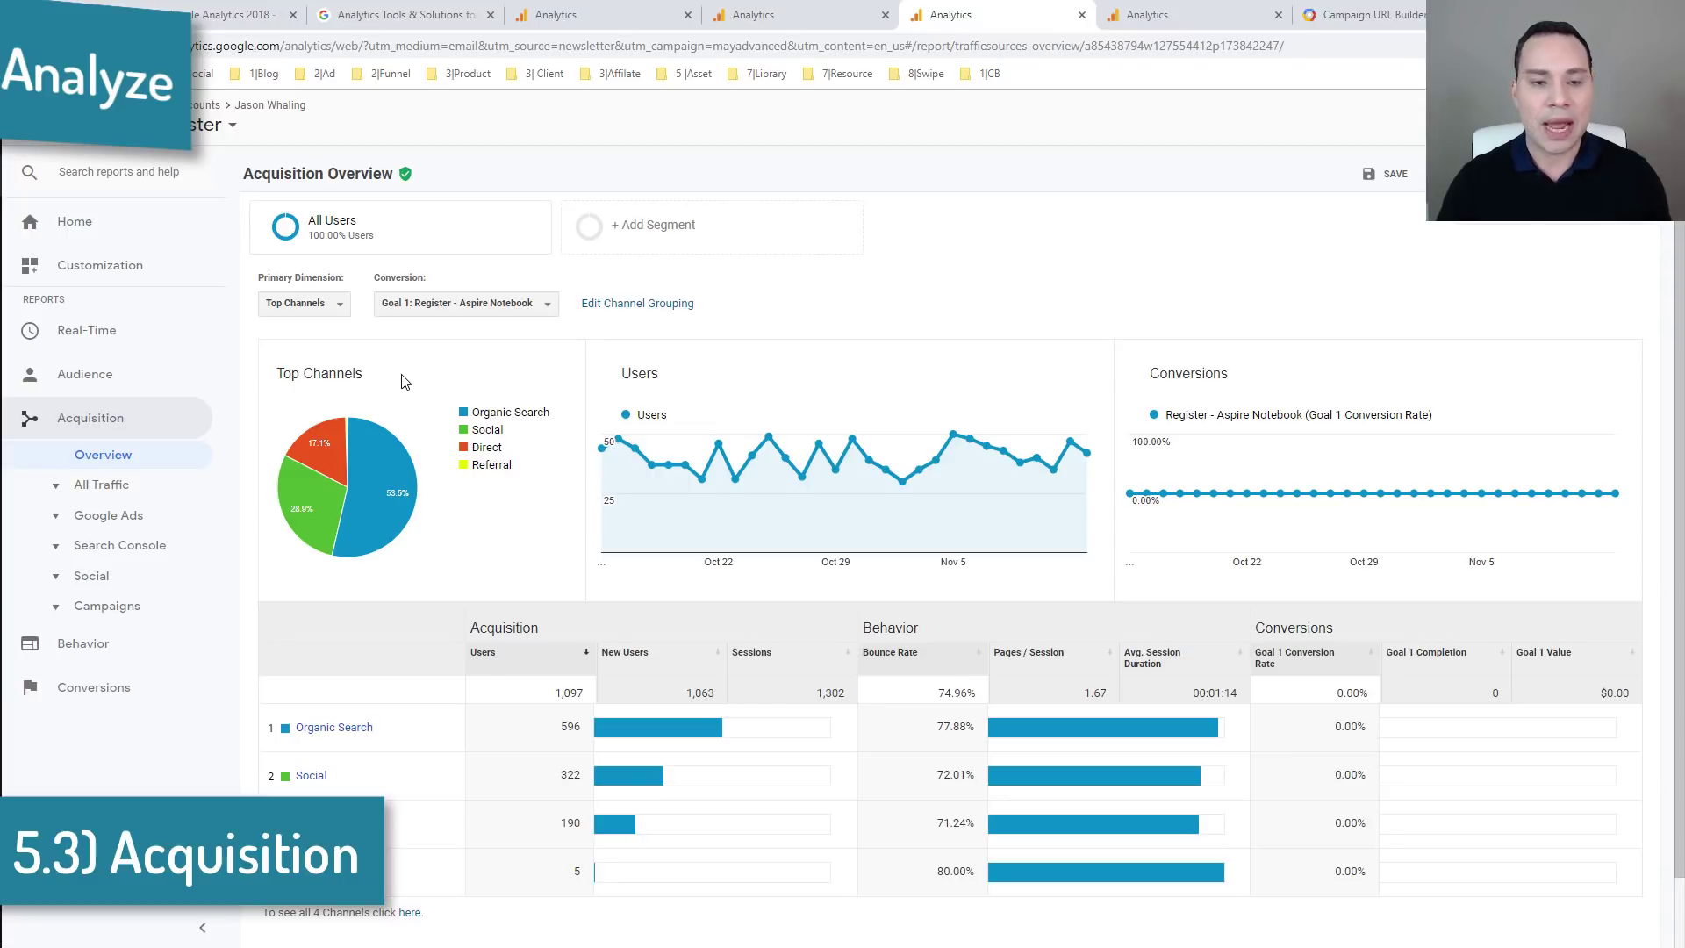
left_click(98, 483)
left_click(140, 518)
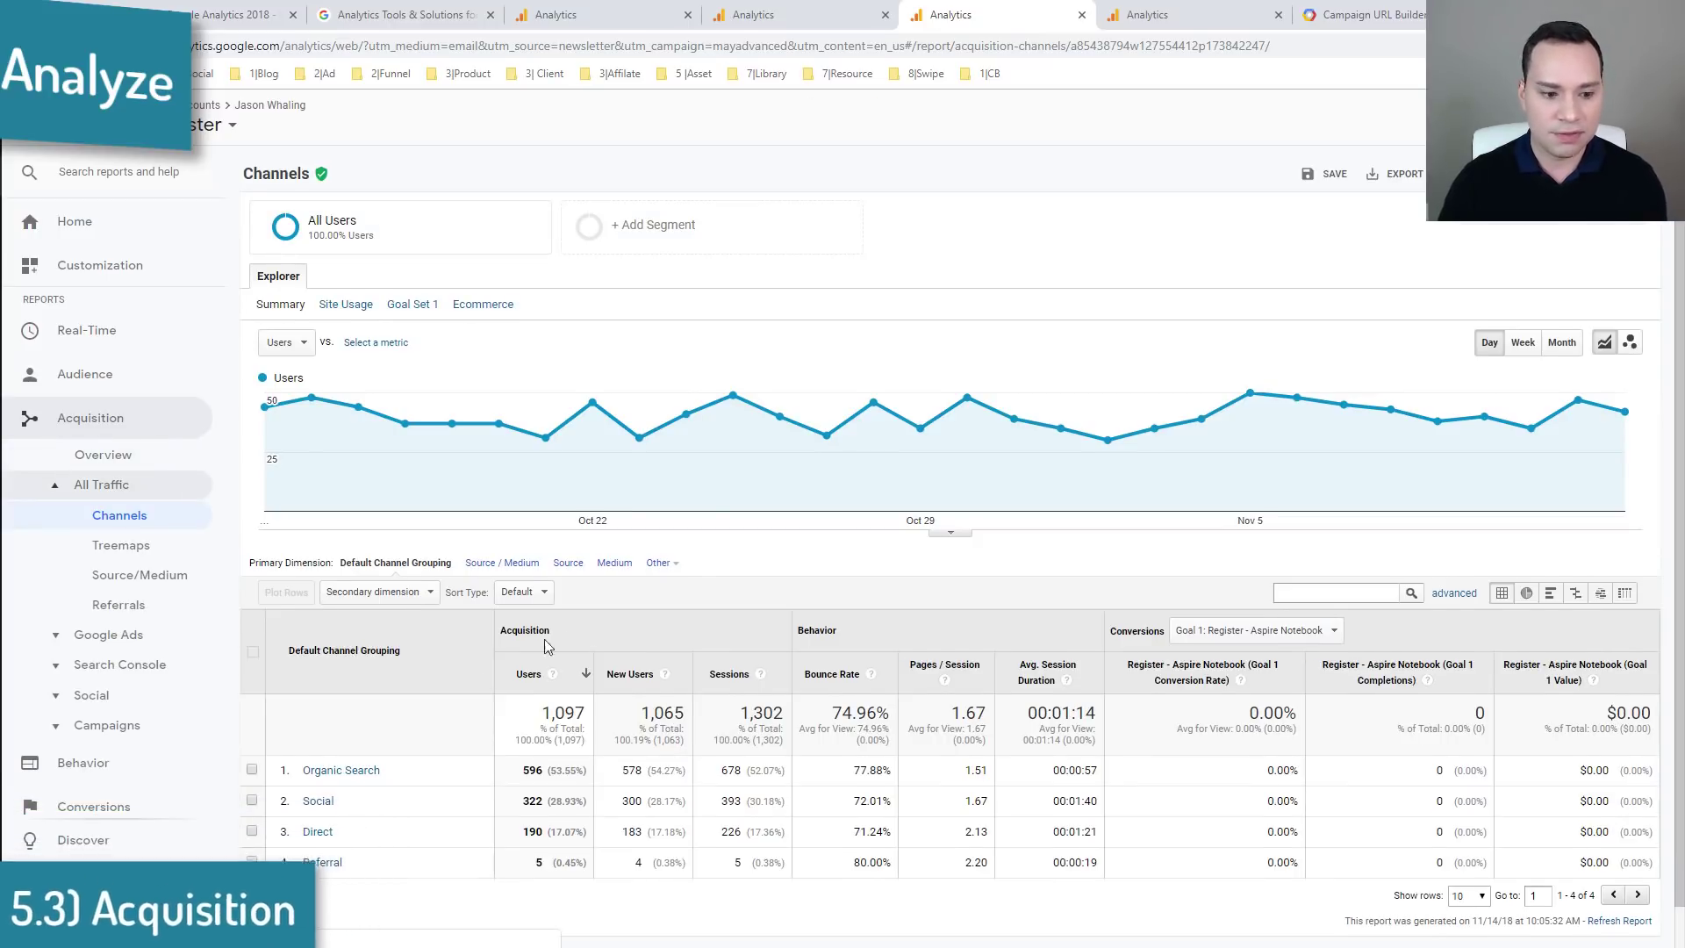
scroll(563, 634, "down", 1)
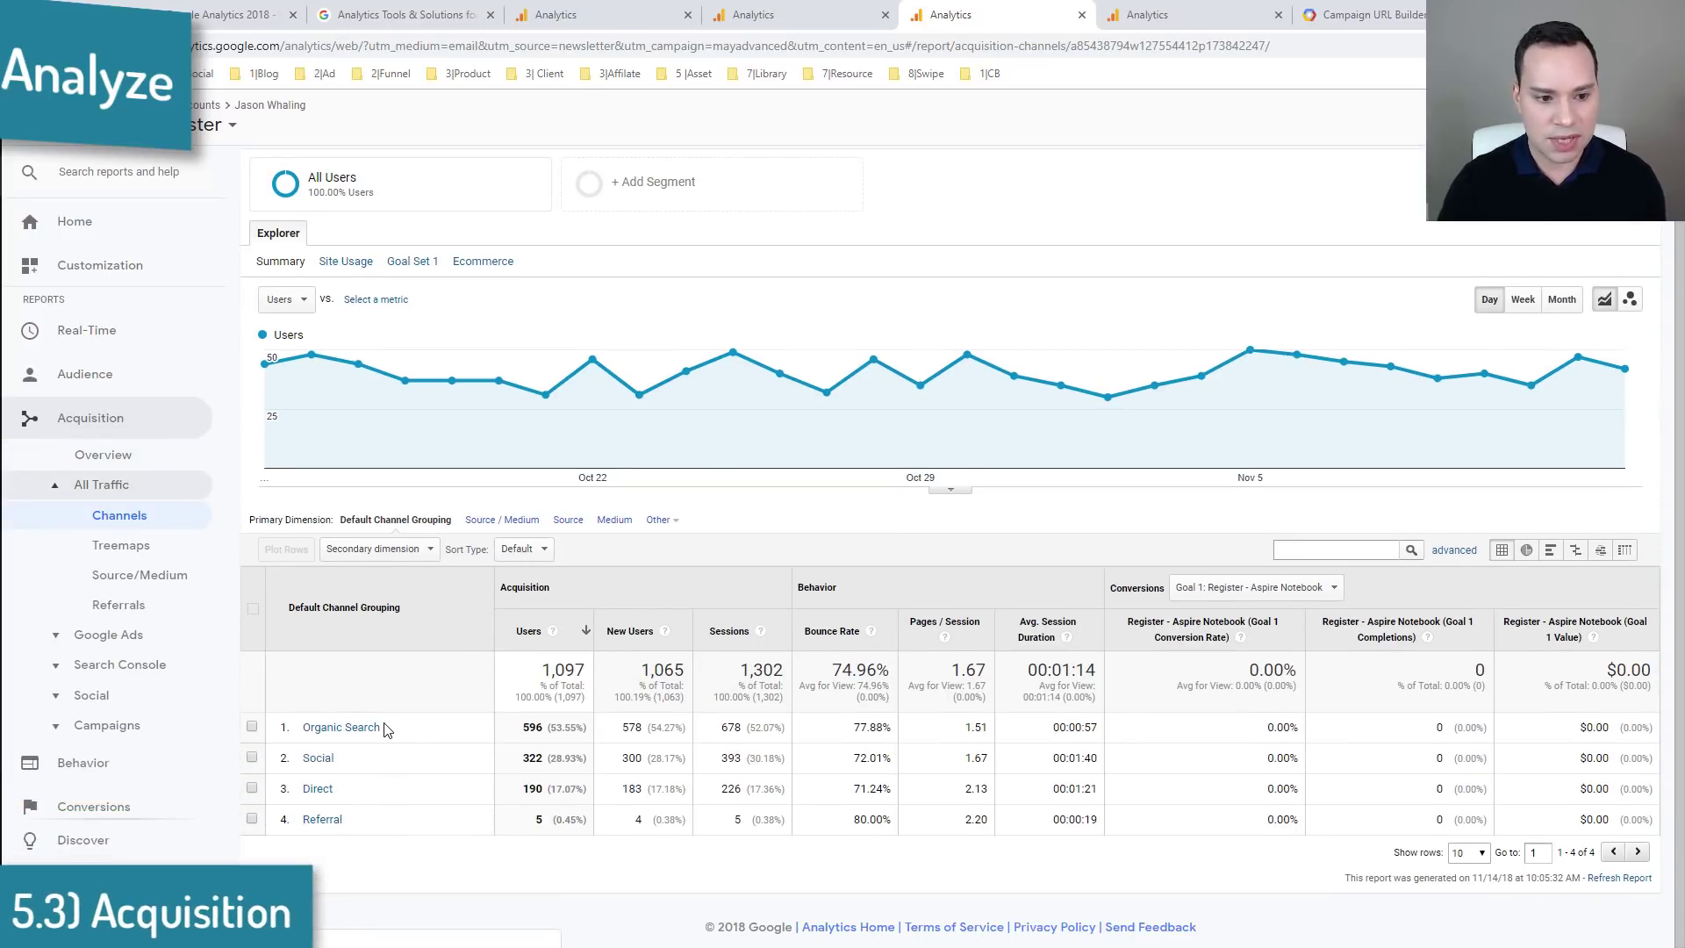
Step: Examine the Acquisition and Advertising dimensions offered as secondary dimensions for the Channels report, without applying one
left_click(409, 553)
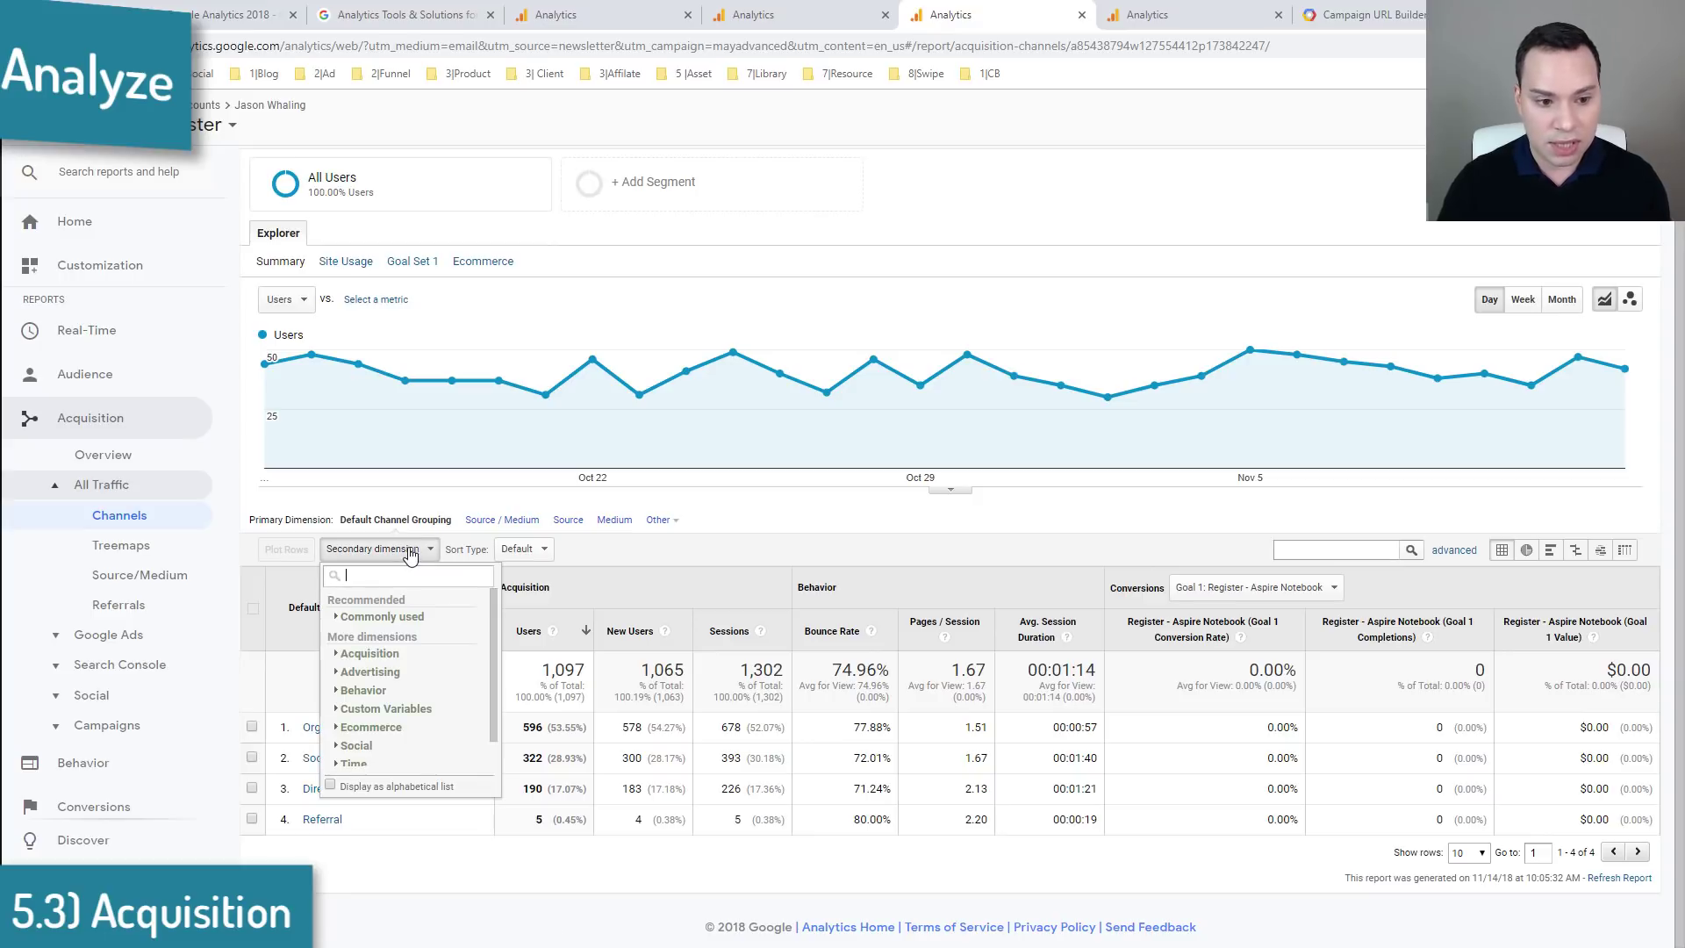
left_click(411, 654)
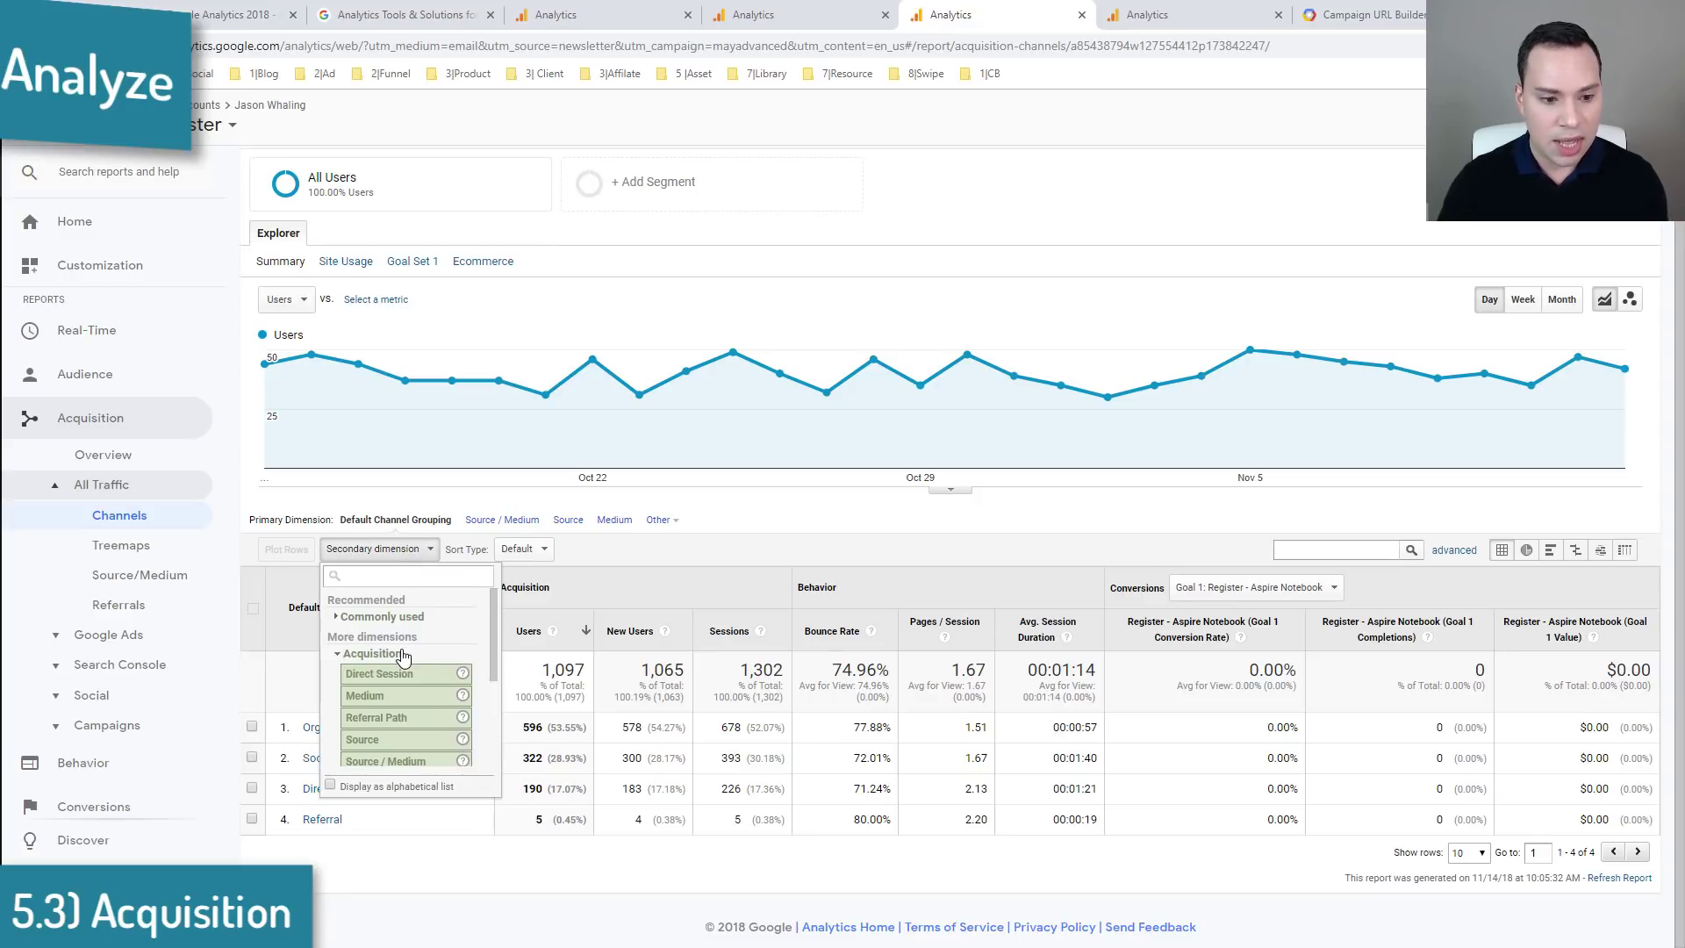
scroll(421, 649, "down", 1)
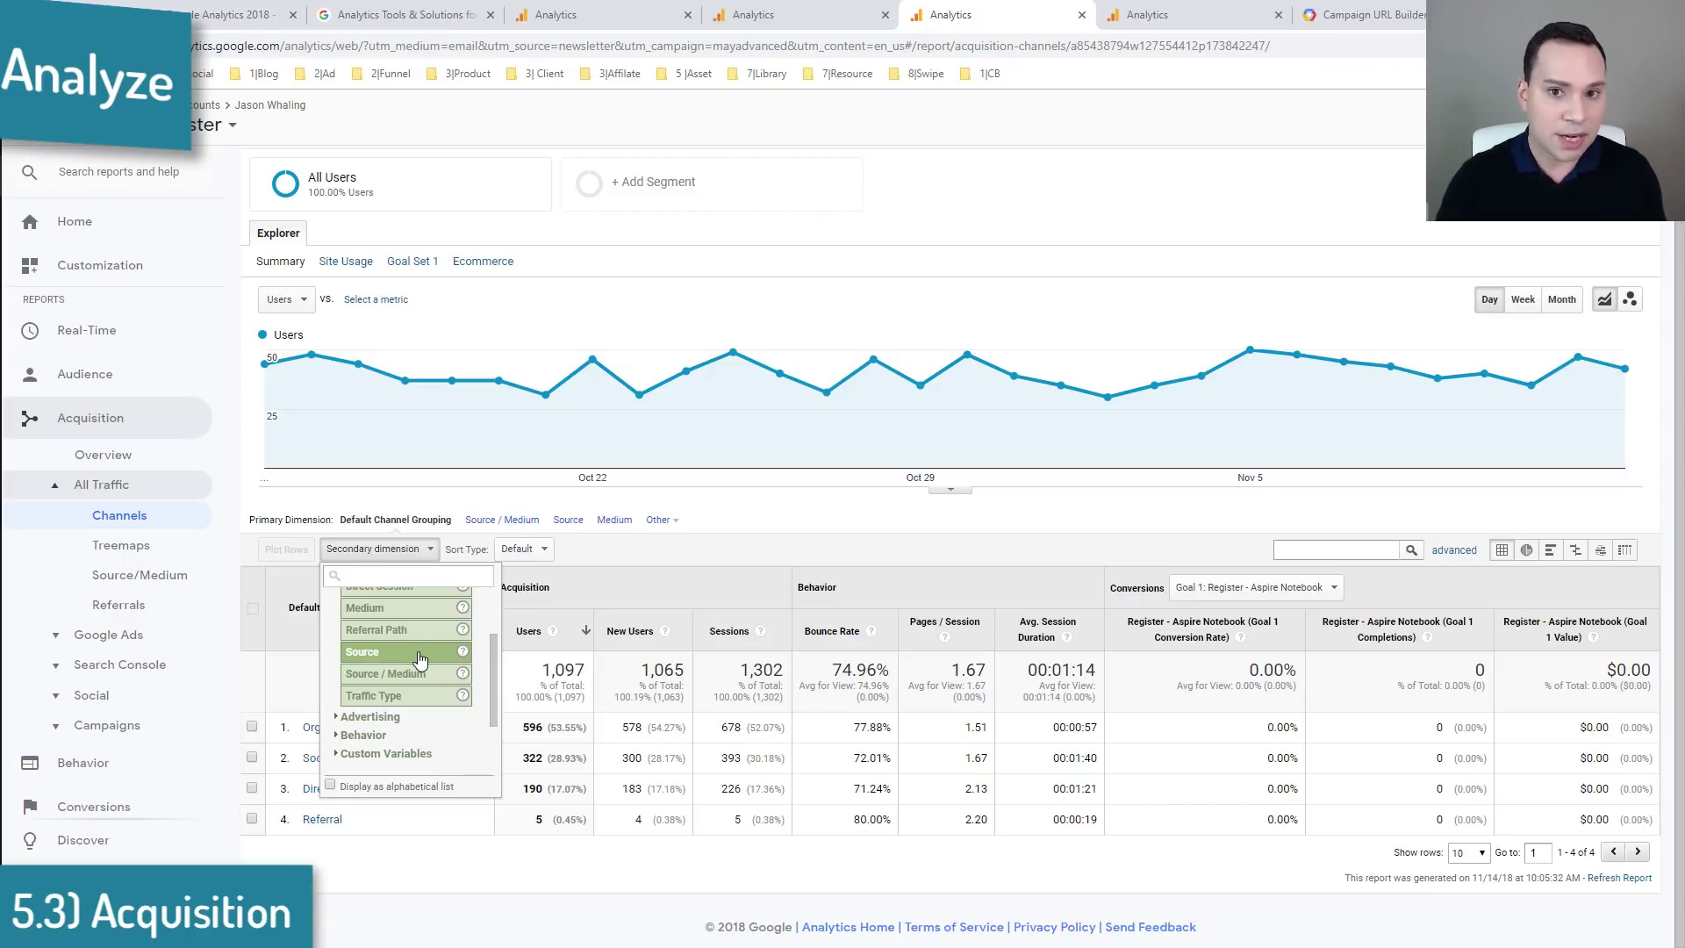
scroll(422, 672, "up", 2)
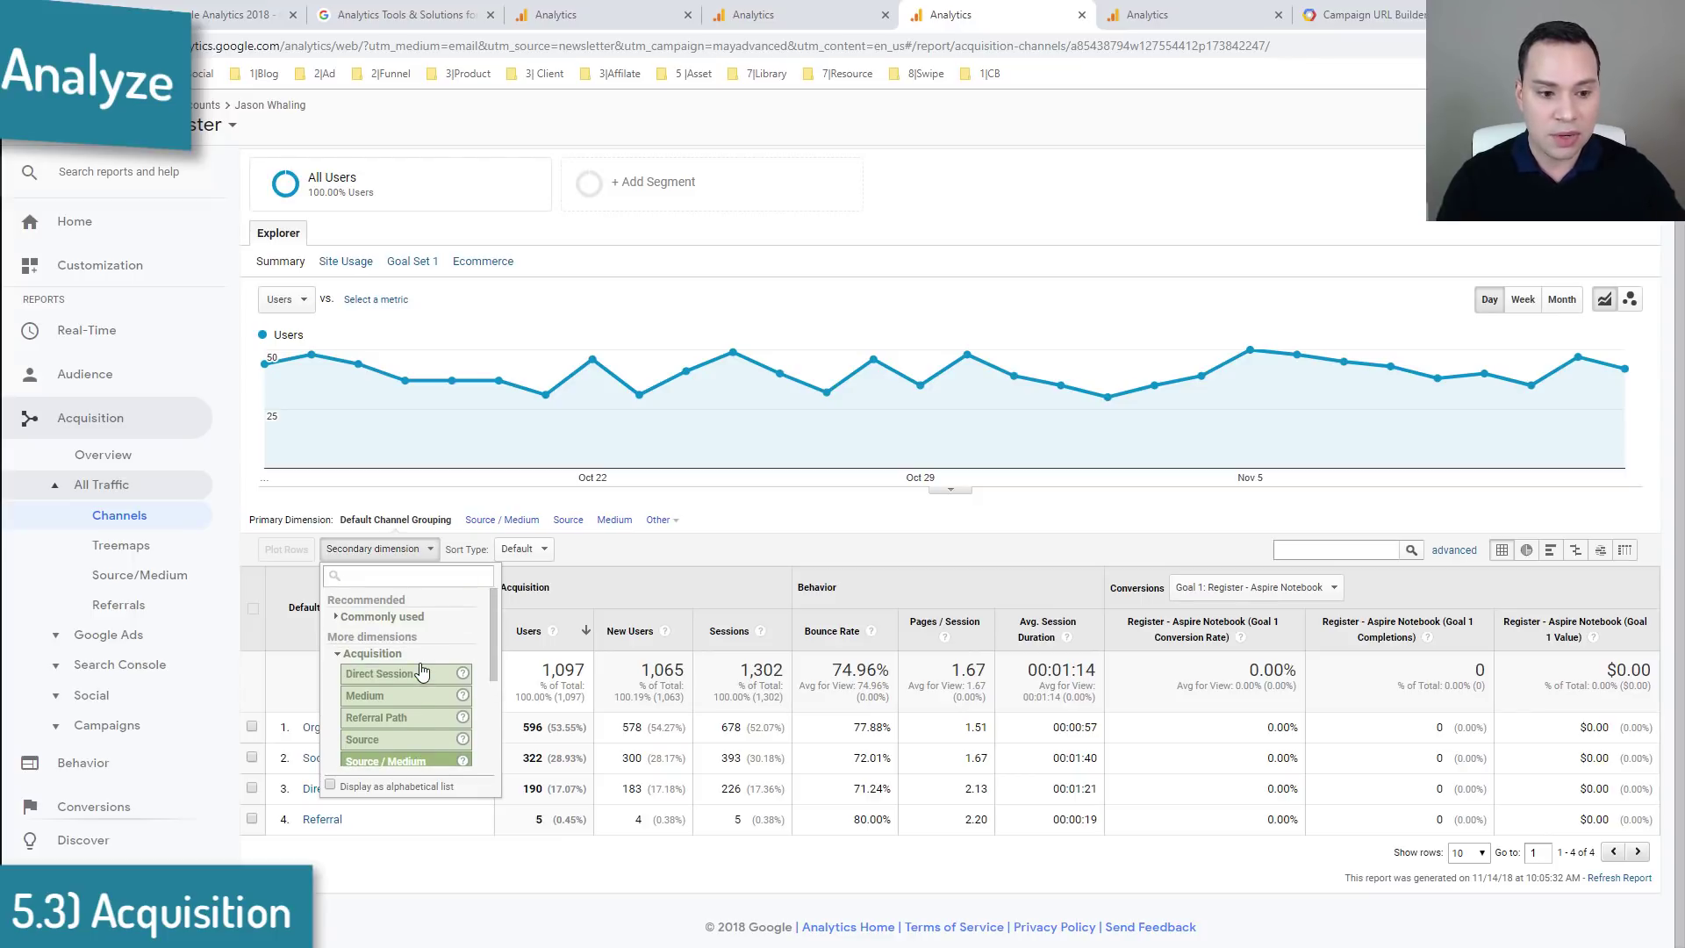
scroll(427, 693, "down", 1)
scroll(427, 693, "down", 1)
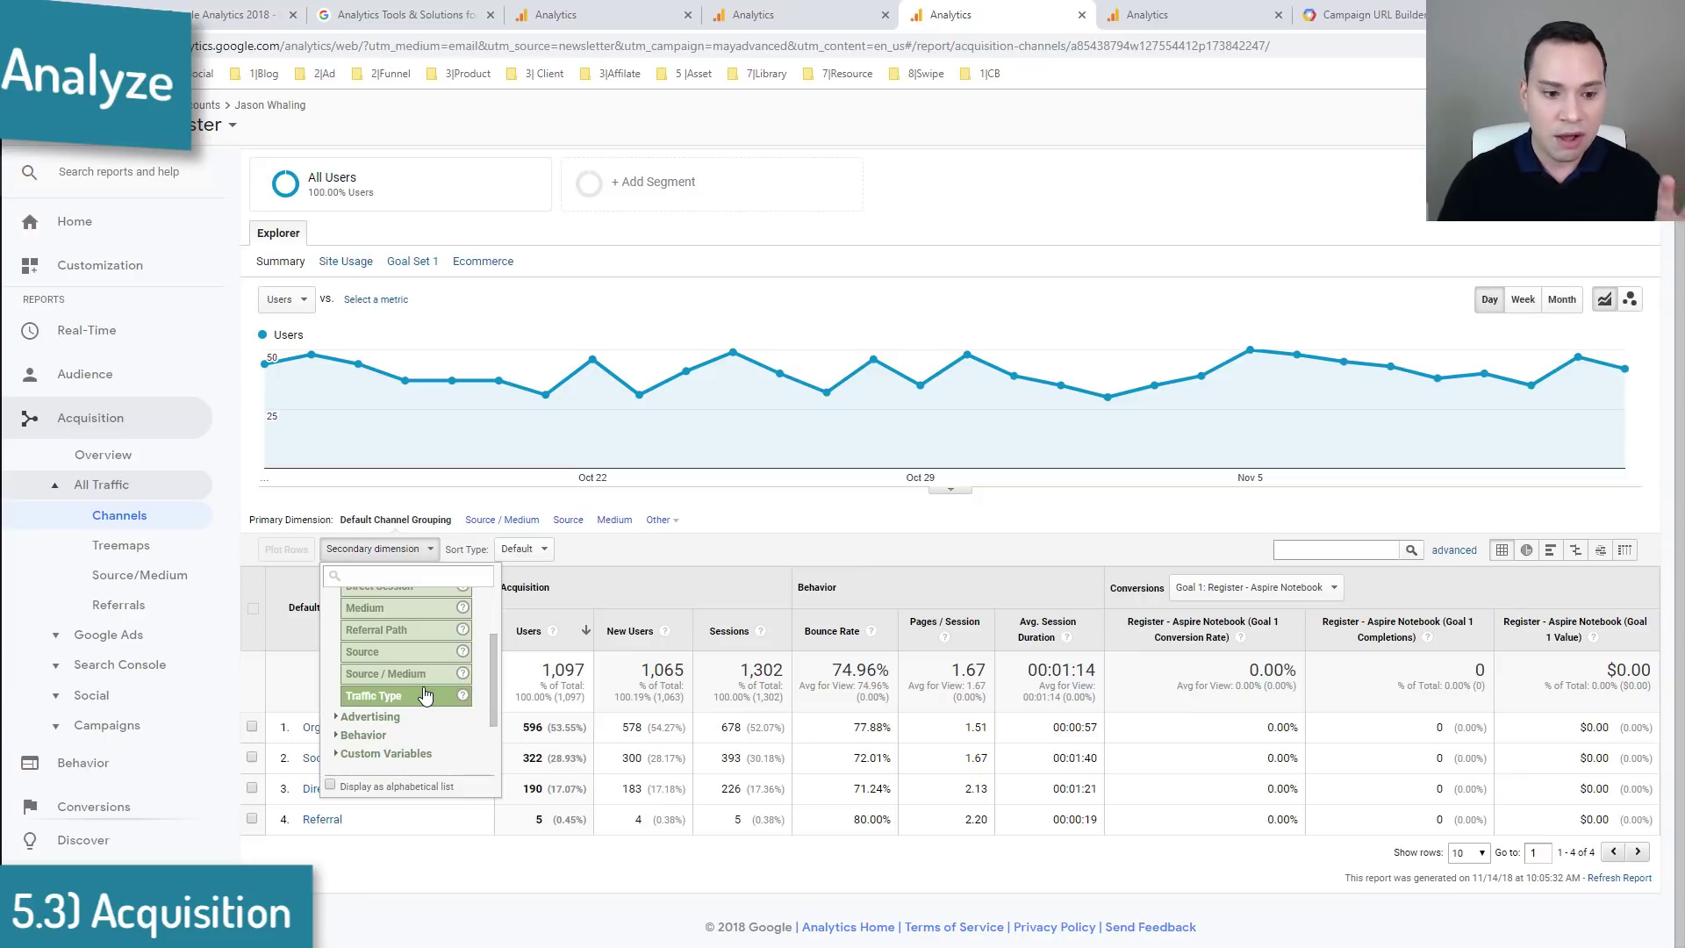
left_click(378, 718)
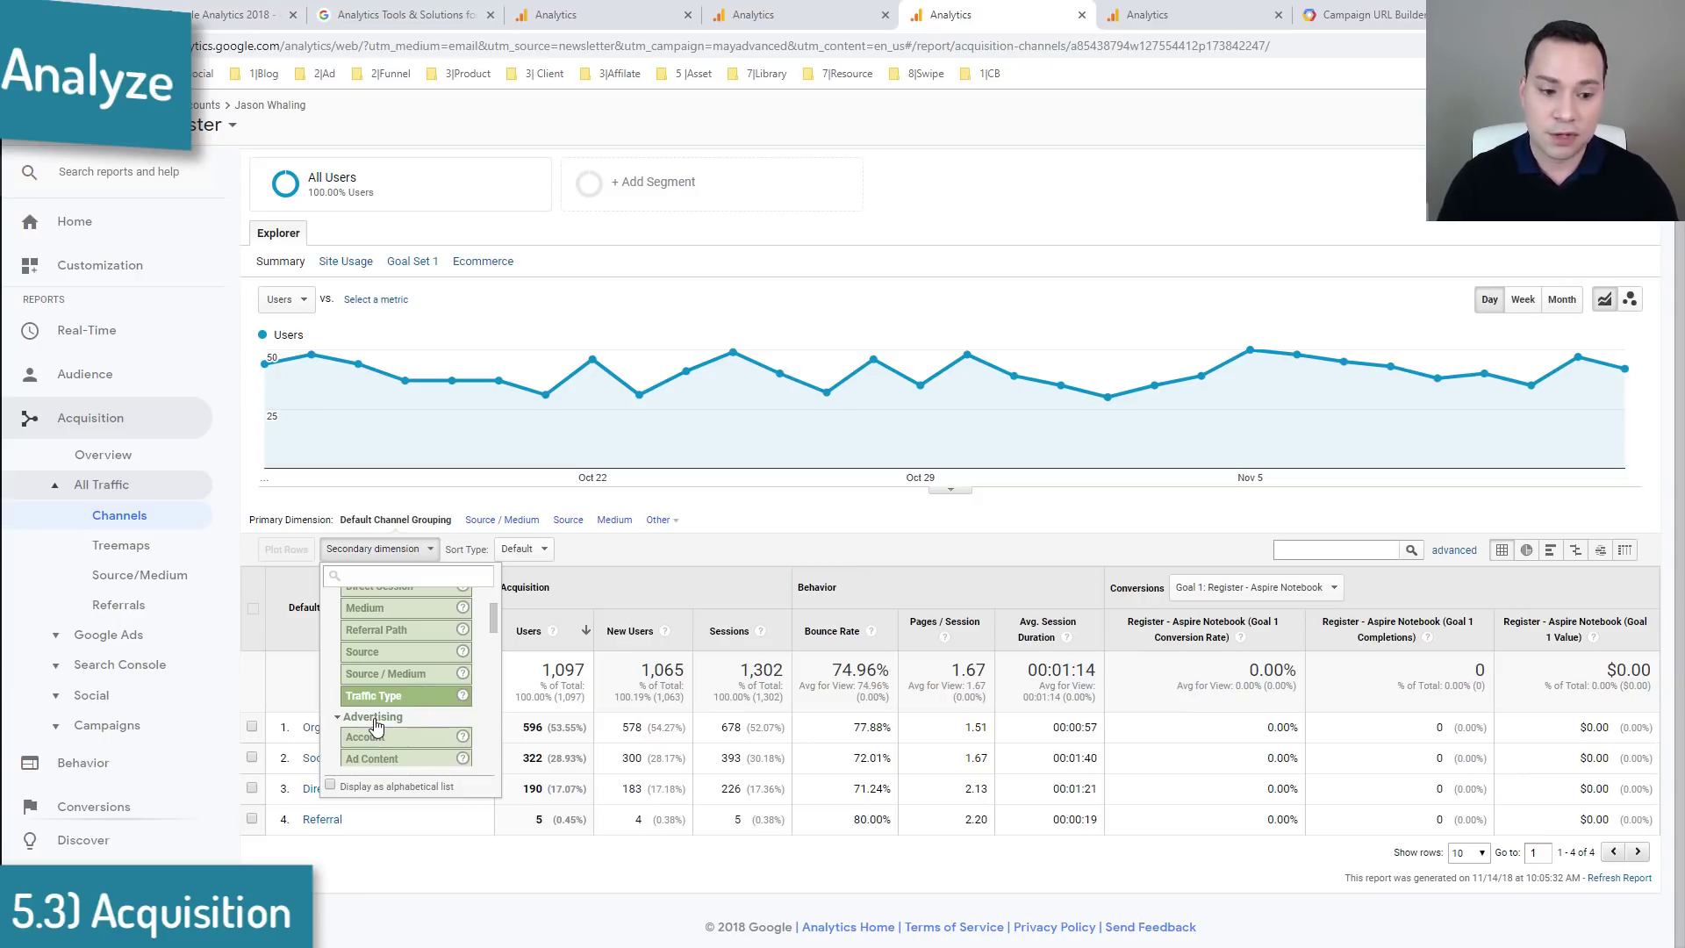
scroll(425, 705, "down", 2)
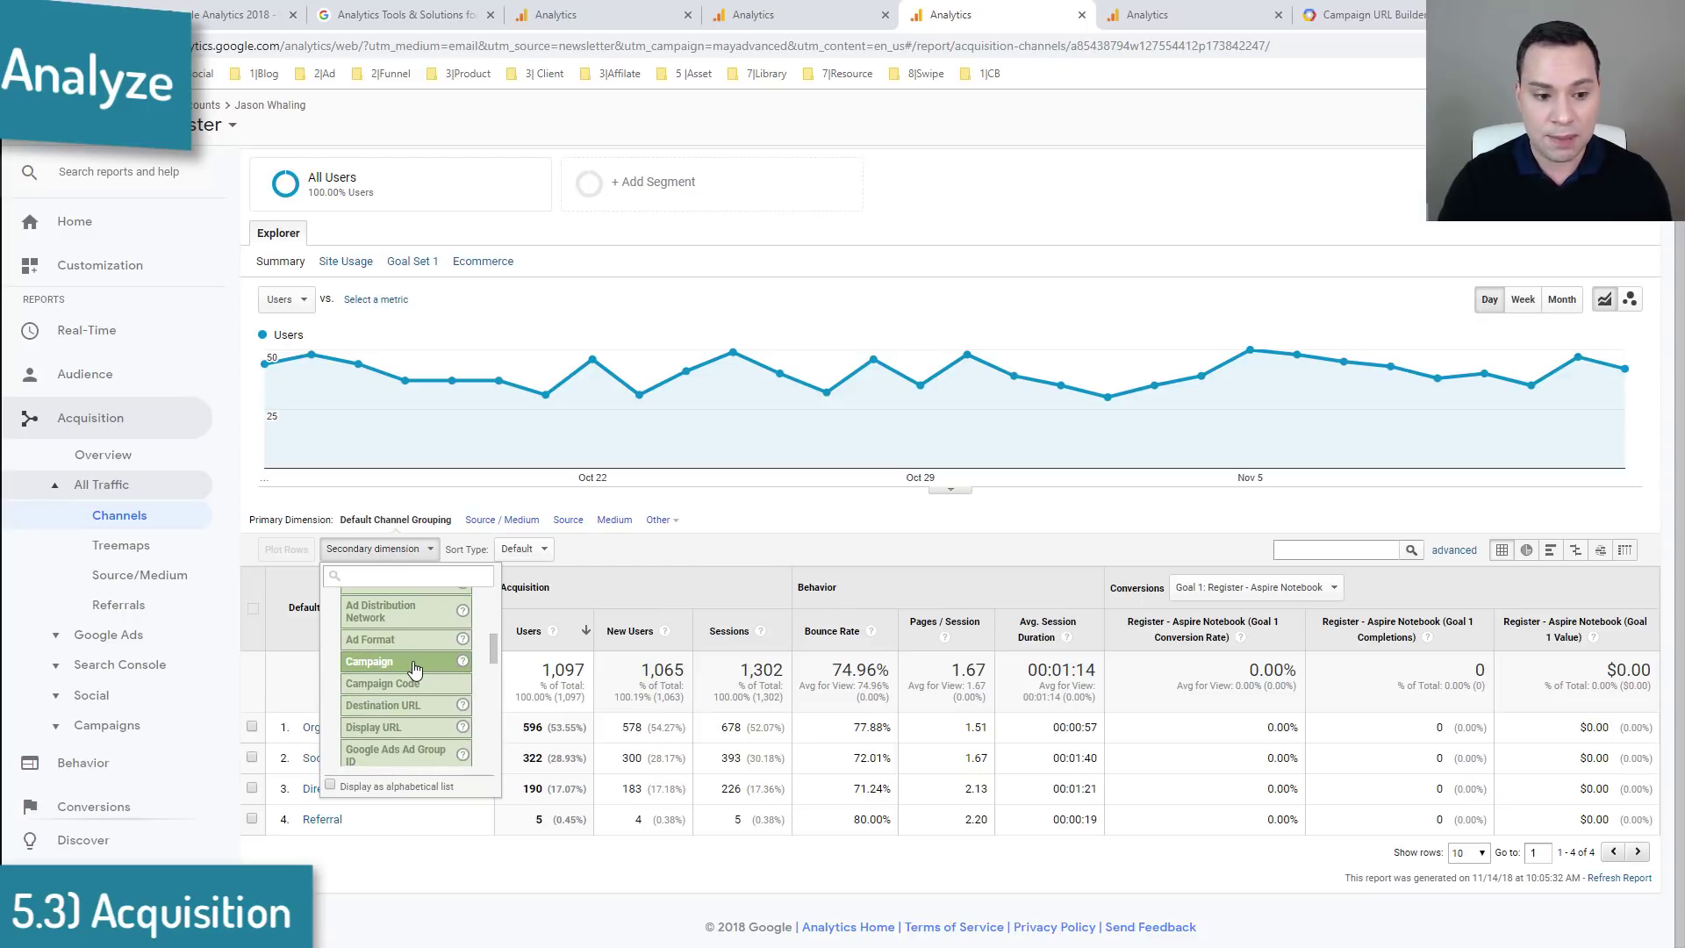
left_click(716, 553)
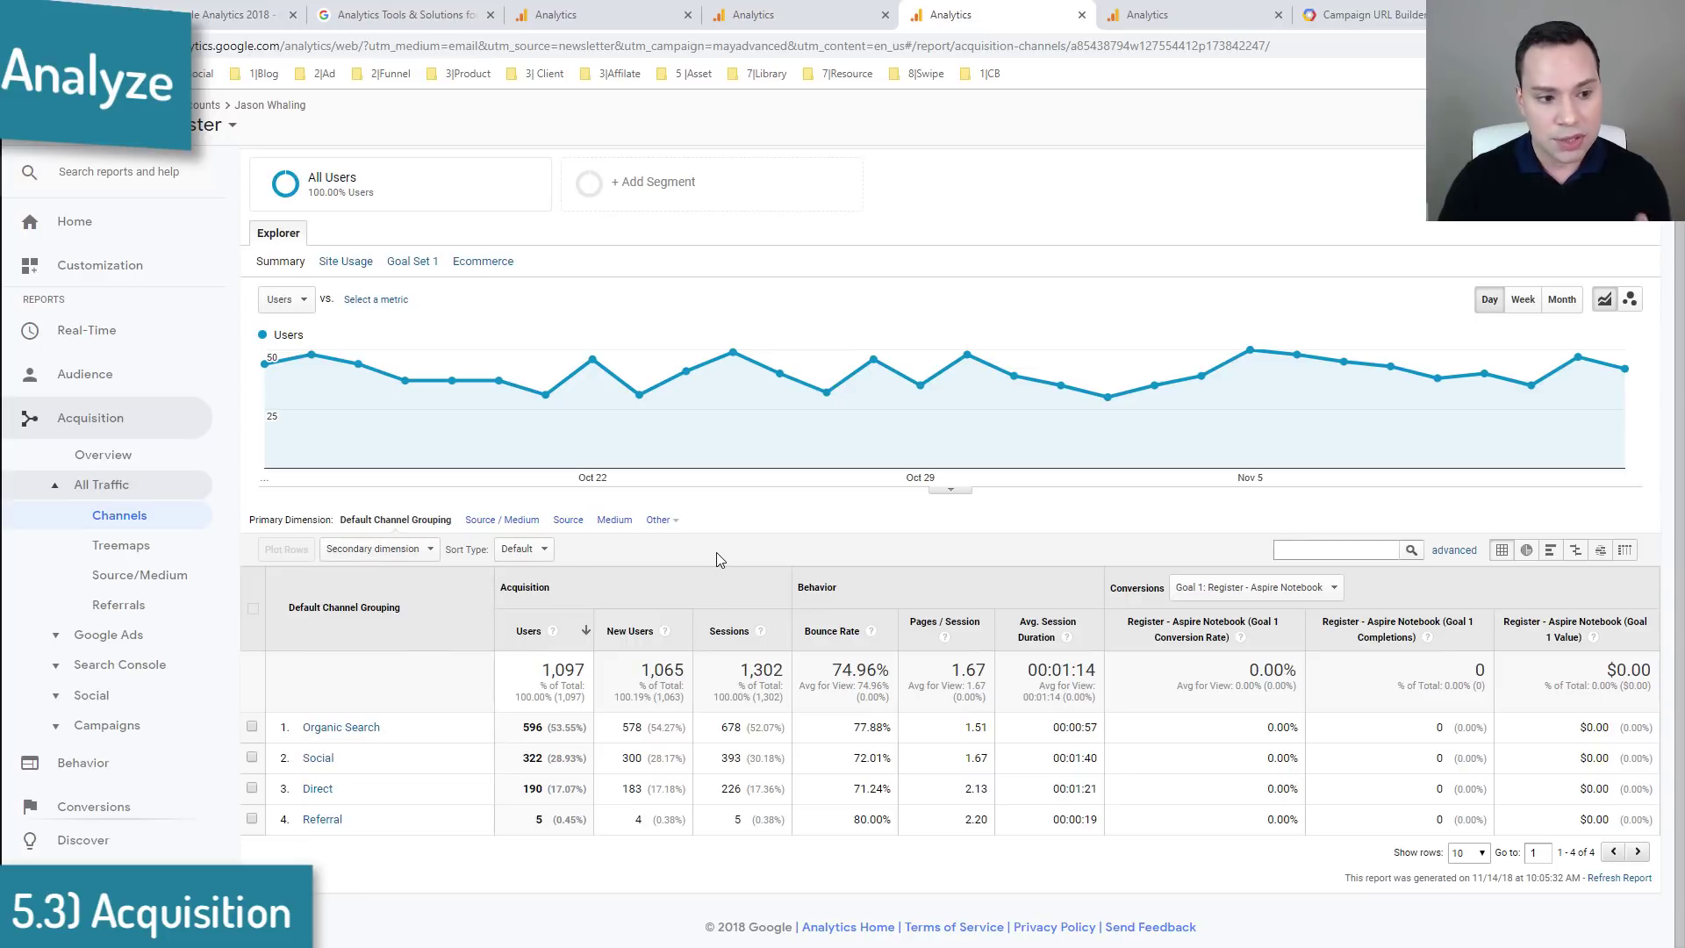
Step: Open the Source/Medium report under All Traffic and check the goal choices for its conversion columns
left_click(160, 575)
left_click(160, 575)
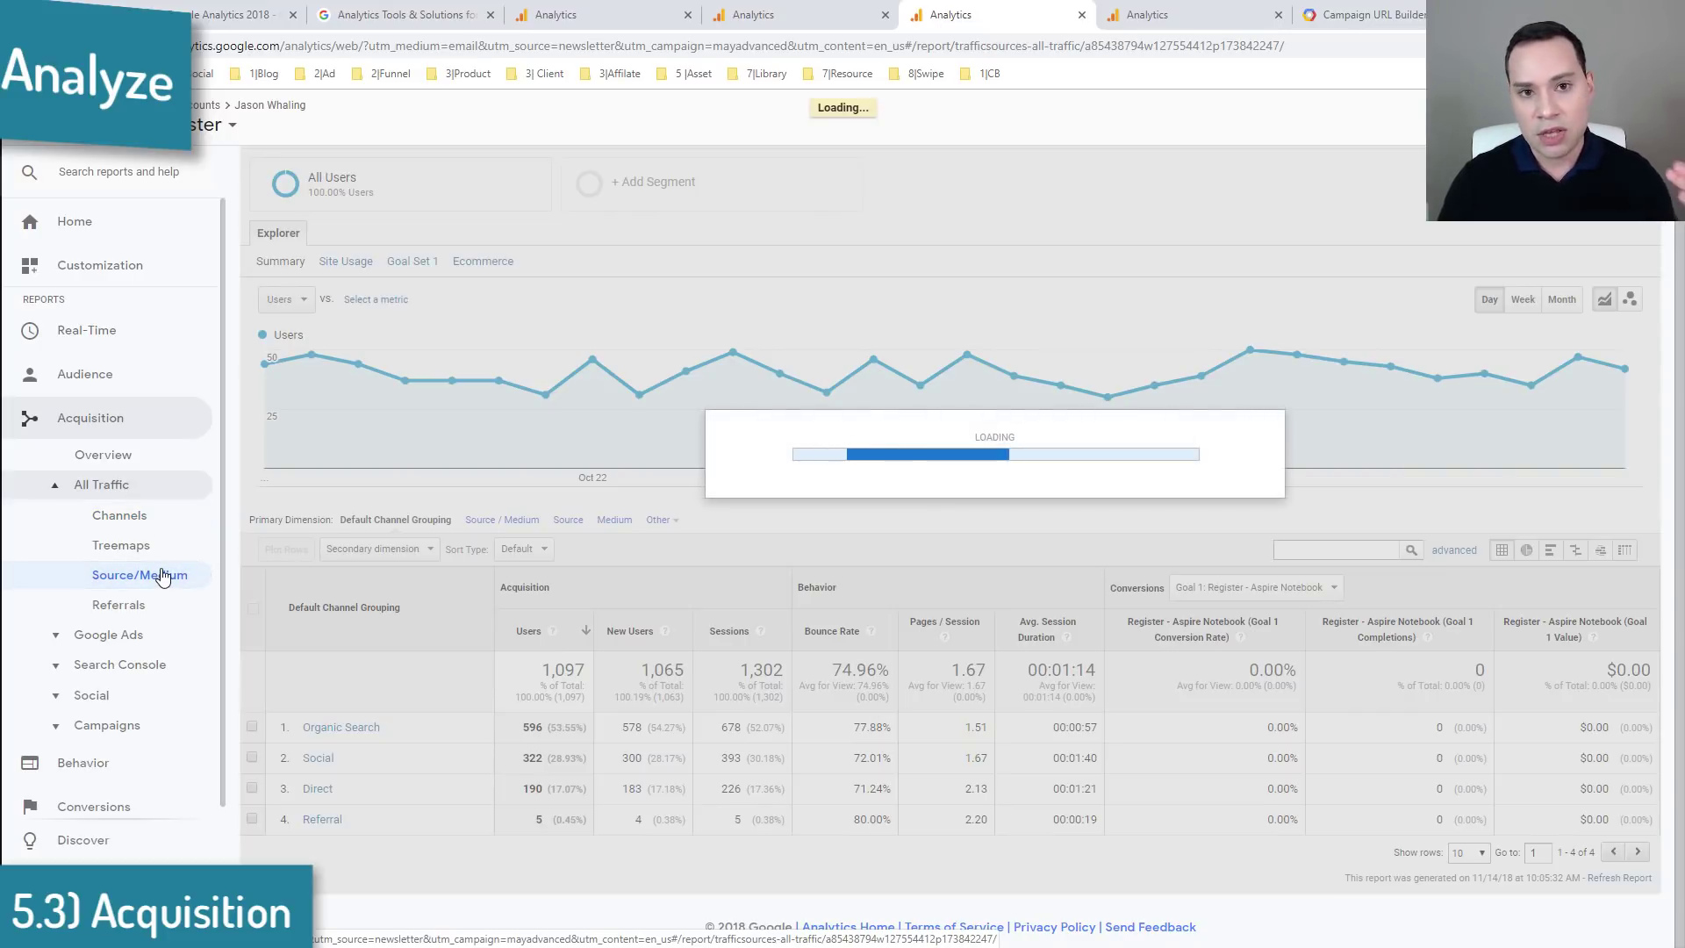
scroll(509, 562, "down", 2)
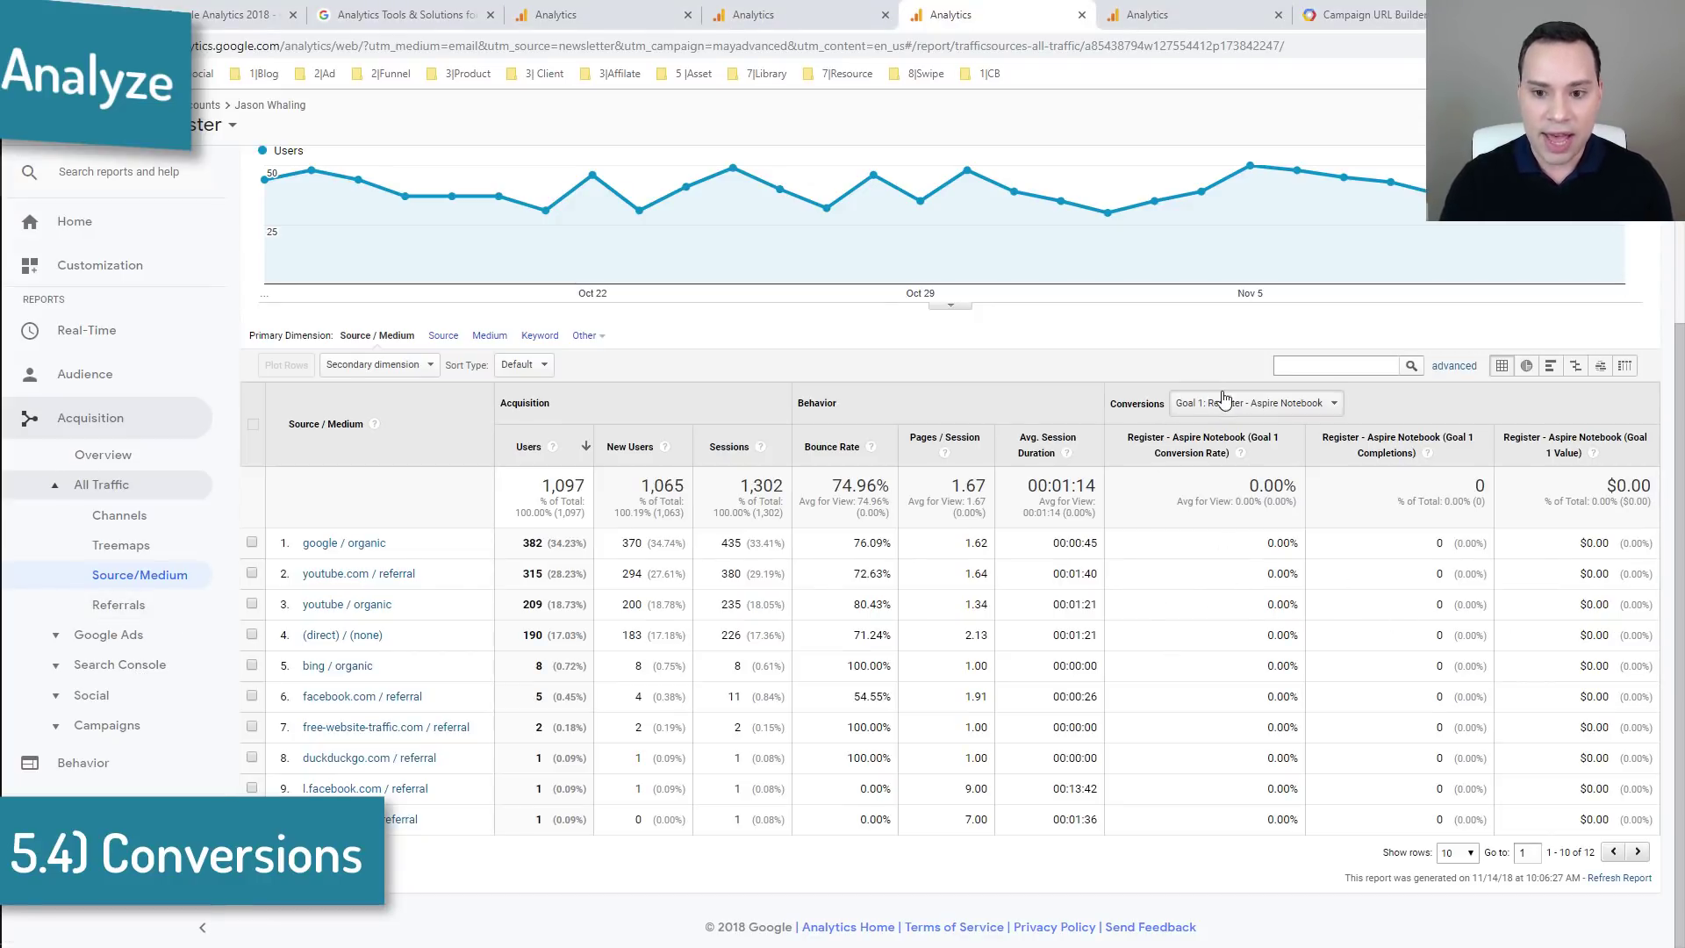
left_click(1260, 403)
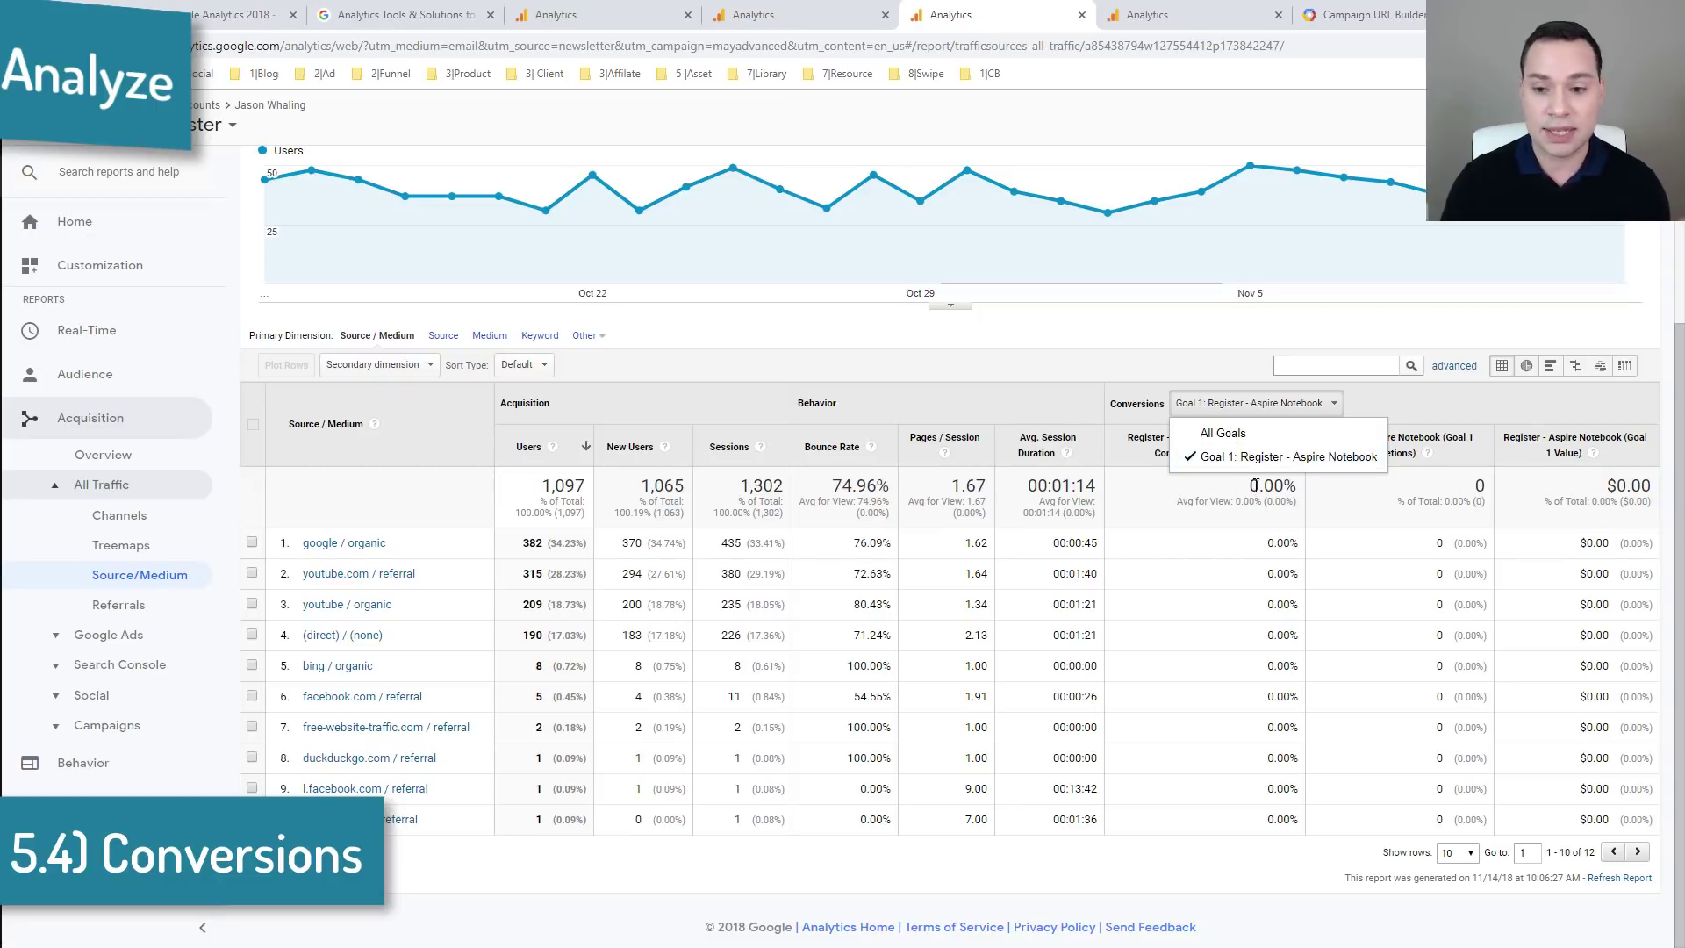
left_click(1143, 379)
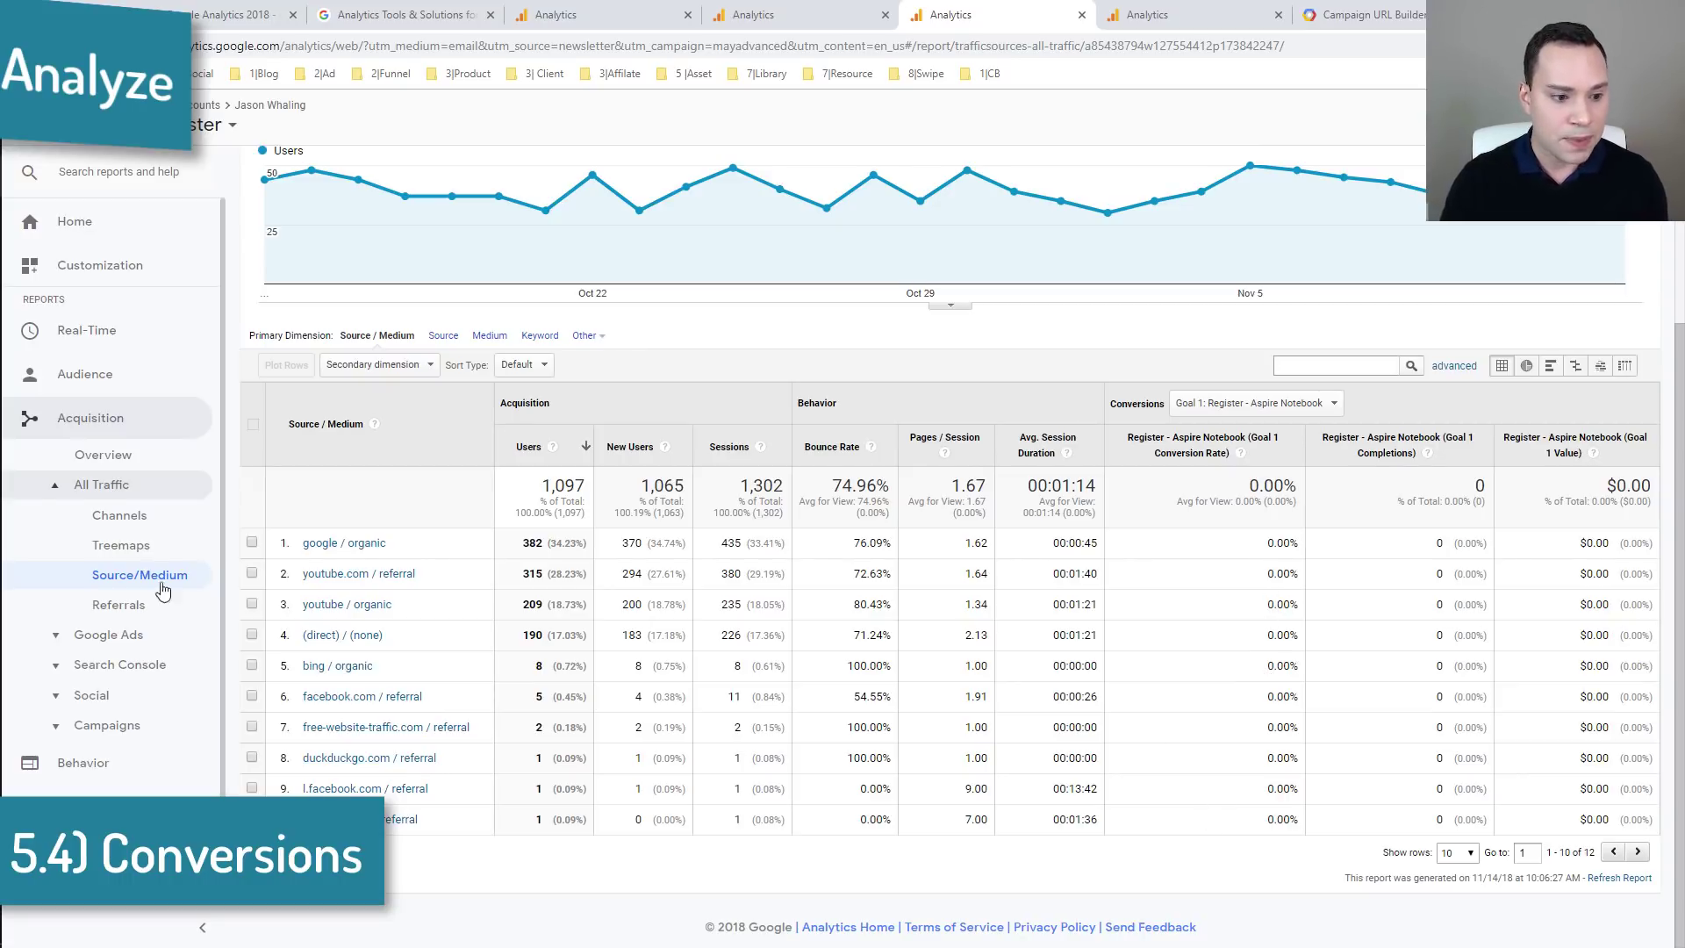
Step: Switch to the browser tab holding the Goal URLs report under Conversions
scroll(132, 614, "down", 1)
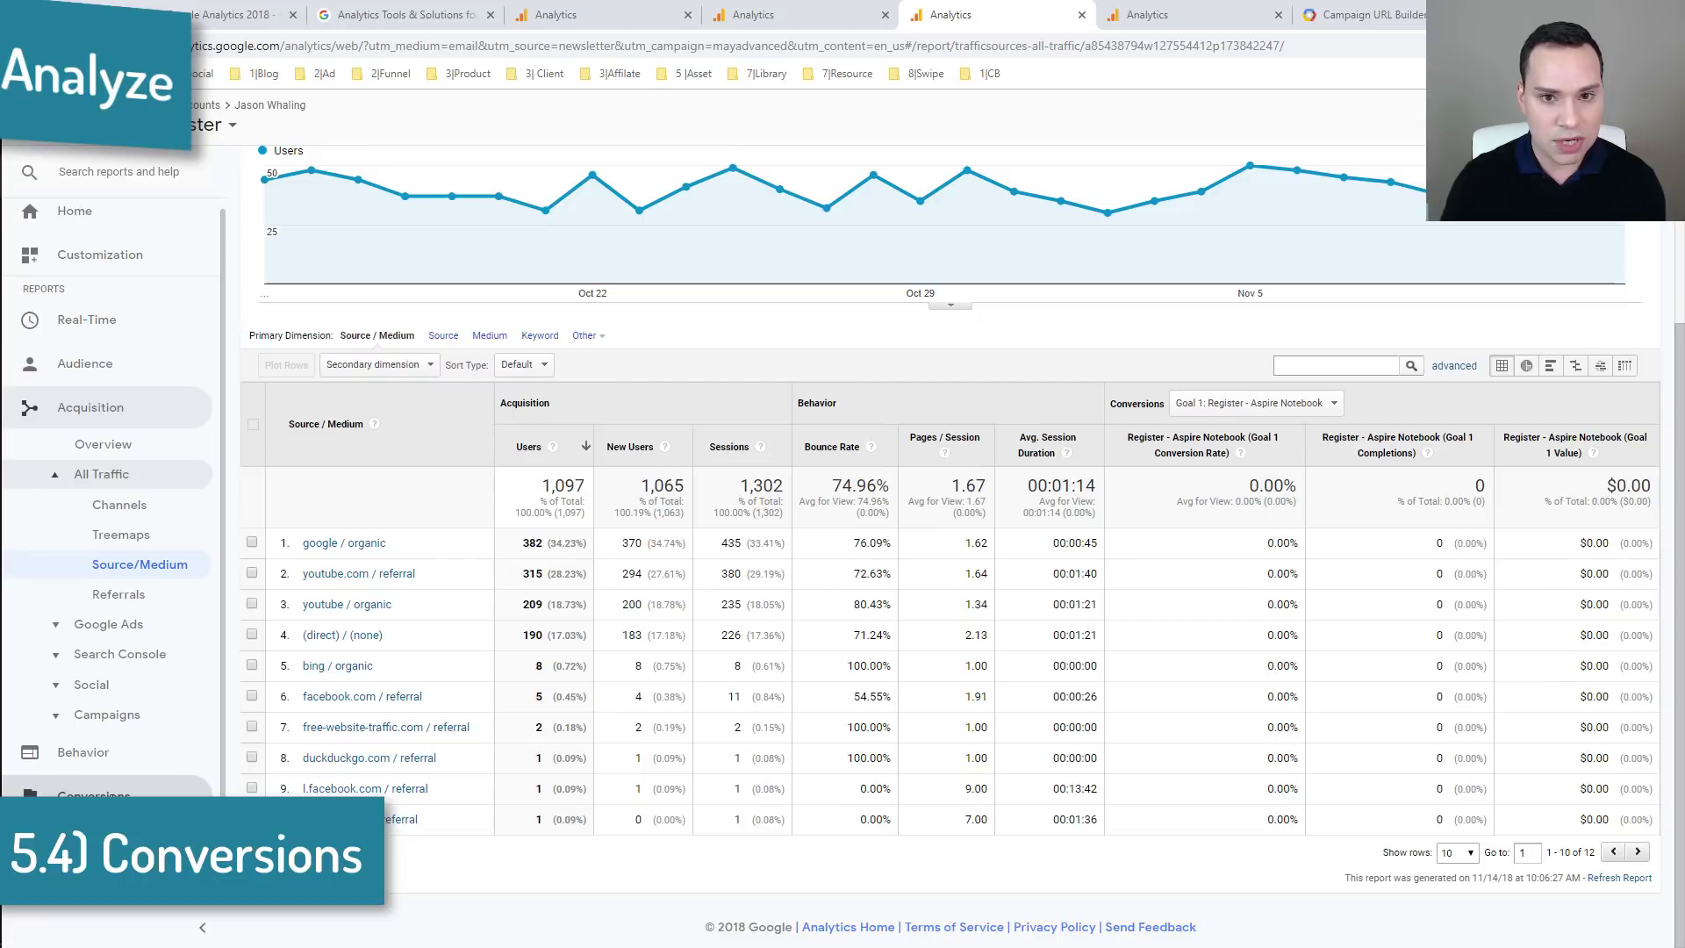
key("ctrl+Tab")
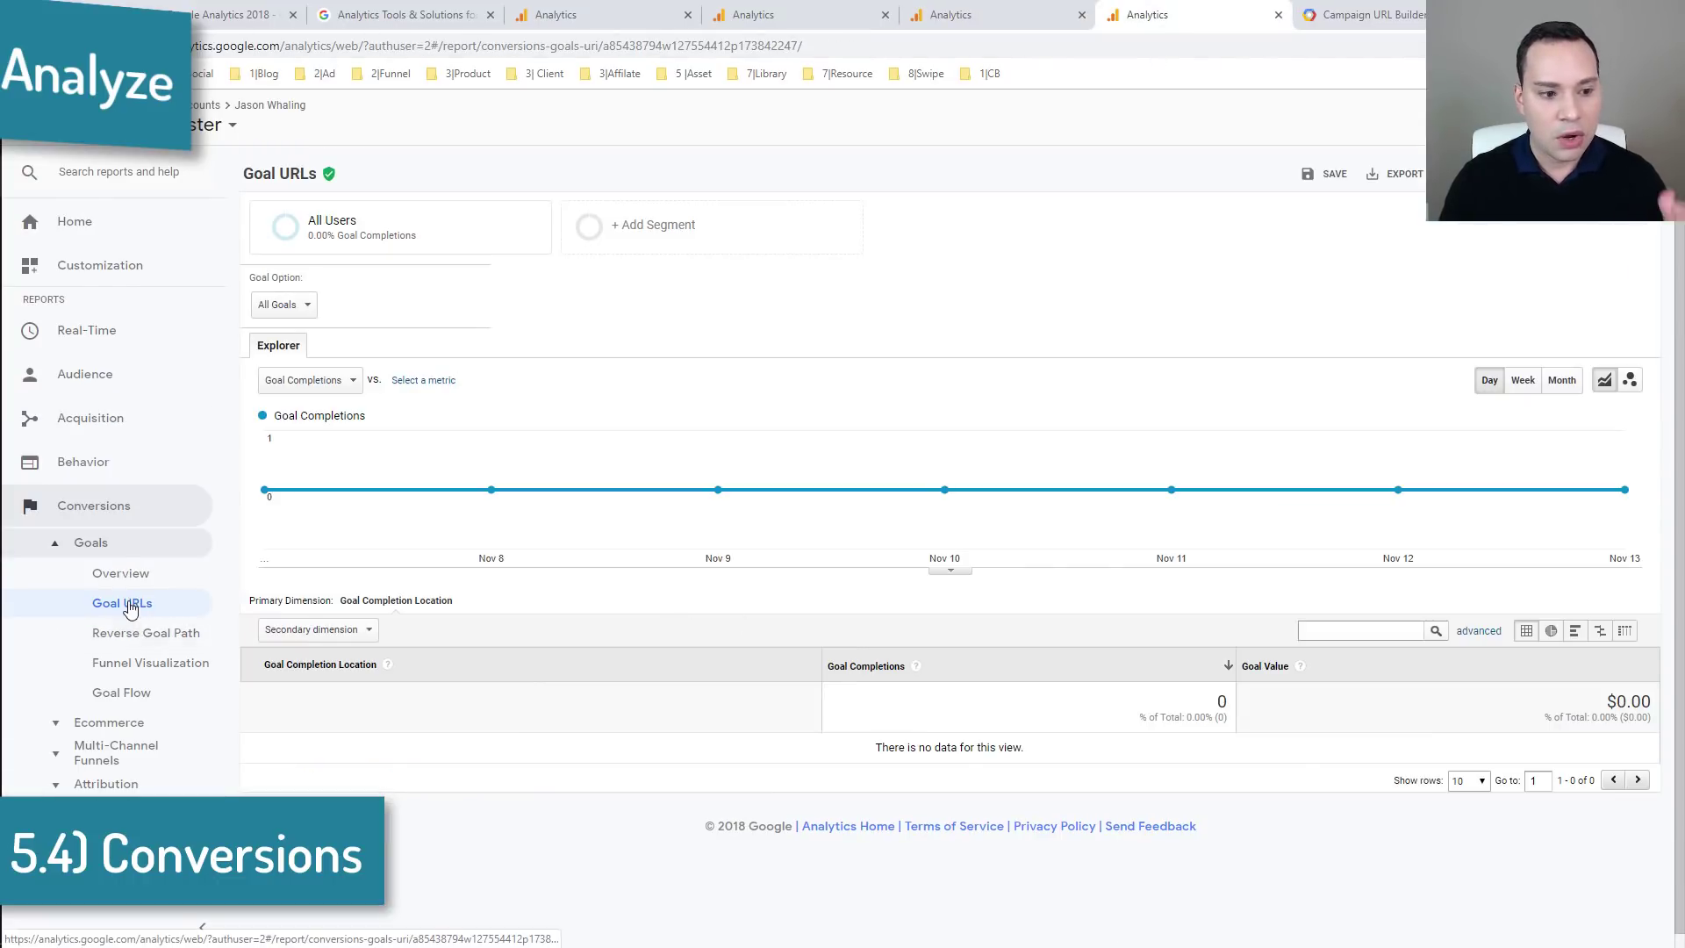